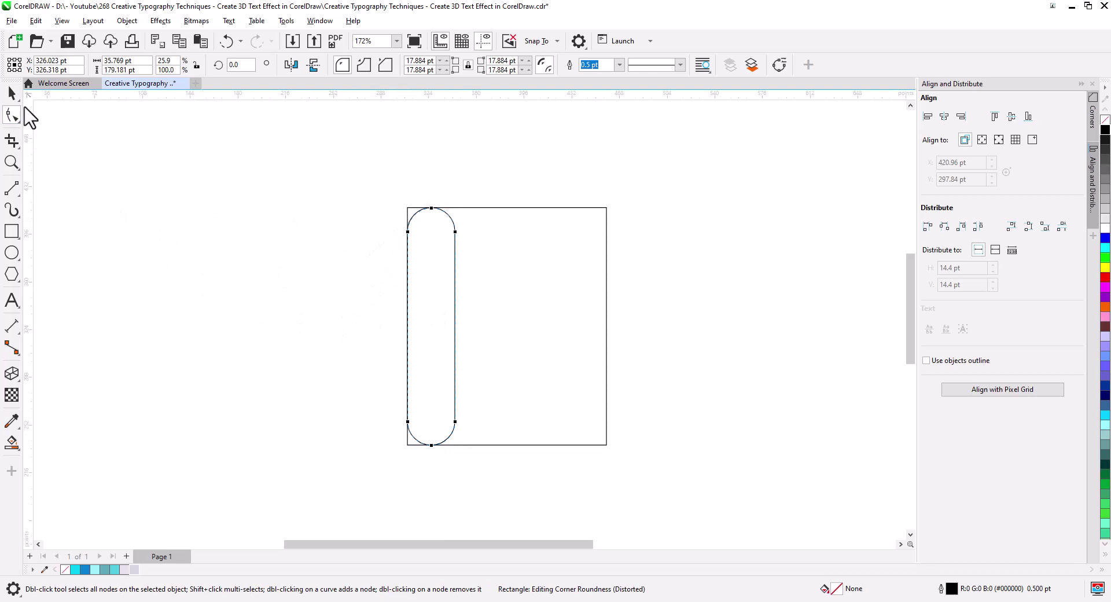
# Step: Copy the rounded bar to the right and align it with the square's right edge
pyautogui.click(11, 93)
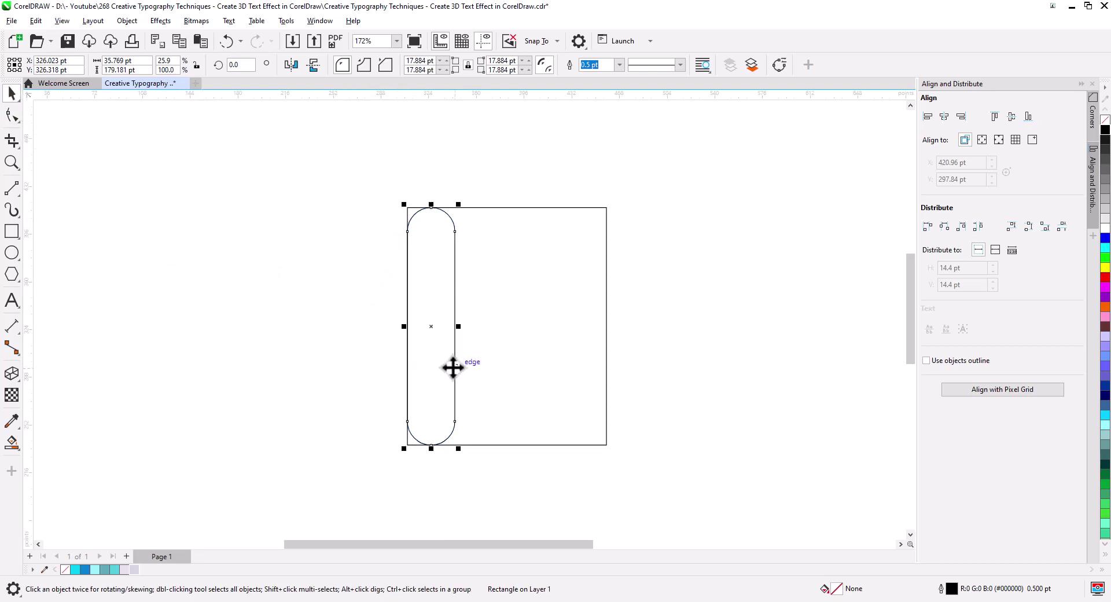
pyautogui.moveTo(441, 349); pyautogui.dragTo(544, 354)
pyautogui.click(571, 378)
pyautogui.keyDown('shift'); pyautogui.click(591, 375); pyautogui.keyUp('shift')
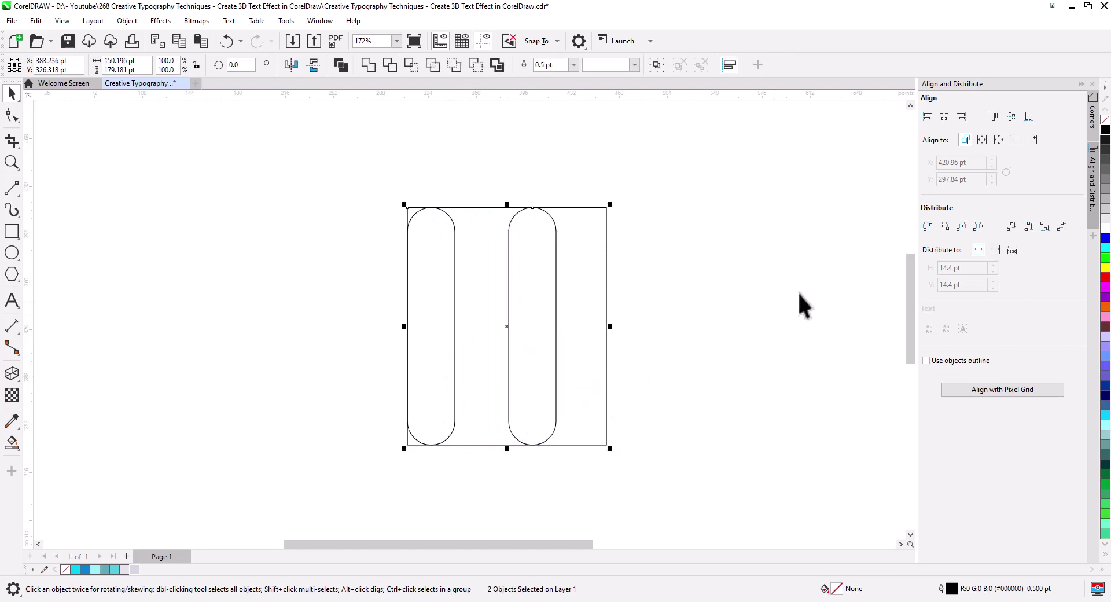
pyautogui.click(961, 116)
pyautogui.click(550, 311)
# Step: Copy the square with both bars and repeat twice, making a row of four units
pyautogui.scroll(-1, 536, 327)
pyautogui.scroll(-1, 534, 317)
pyautogui.moveTo(556, 349); pyautogui.dragTo(466, 331)
pyautogui.moveTo(528, 403); pyautogui.dragTo(377, 298)
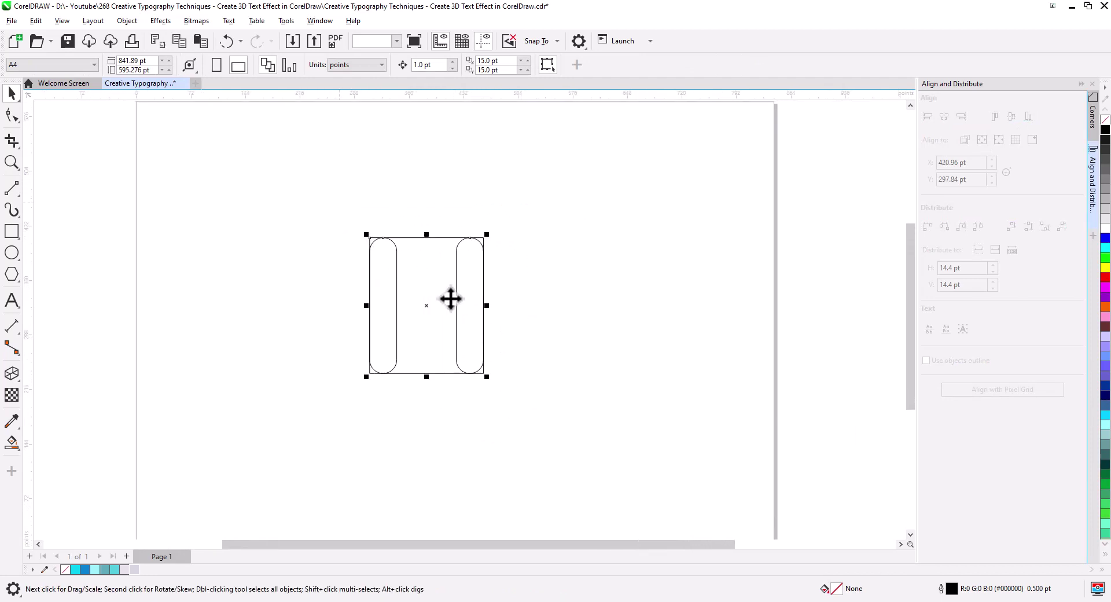
pyautogui.moveTo(455, 299); pyautogui.dragTo(405, 307)
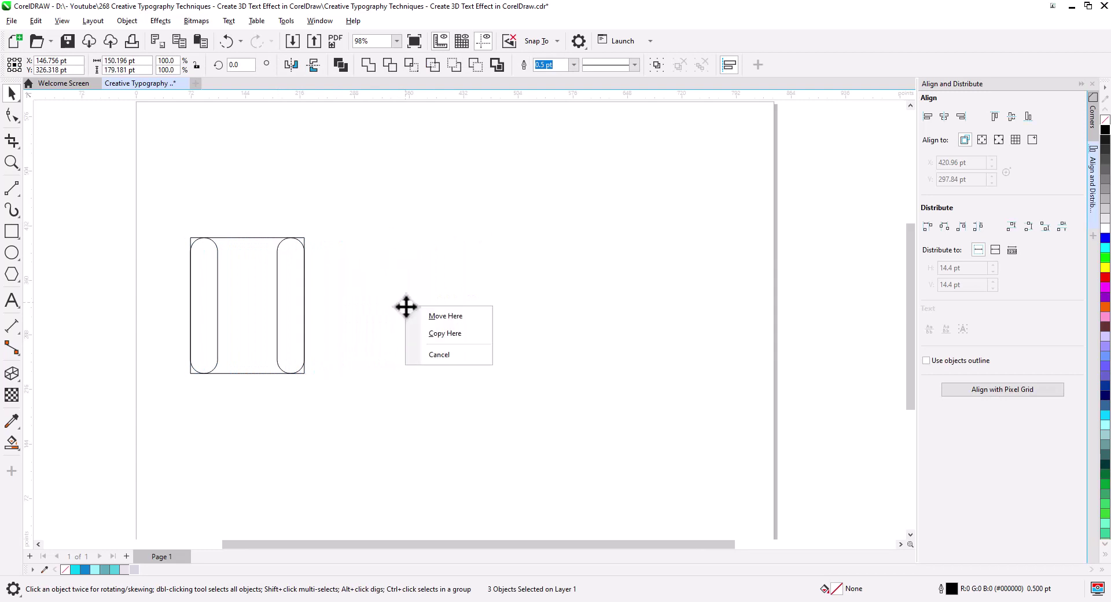
pyautogui.click(435, 334)
pyautogui.hotkey('ctrl', 'd')
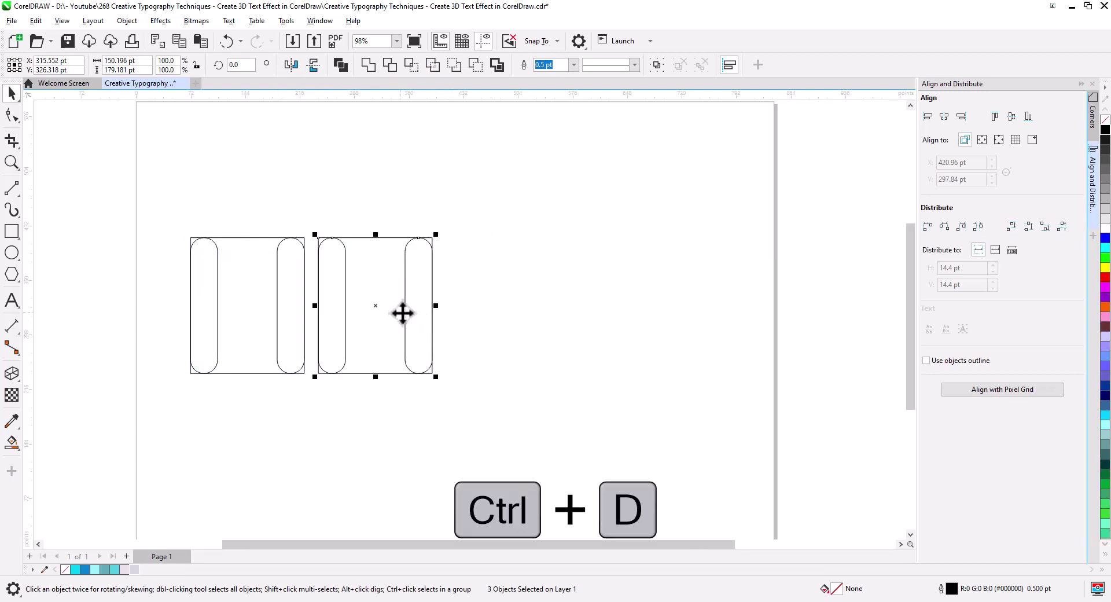
pyautogui.hotkey('ctrl', 'd')
pyautogui.hotkey('ctrl', 'd')
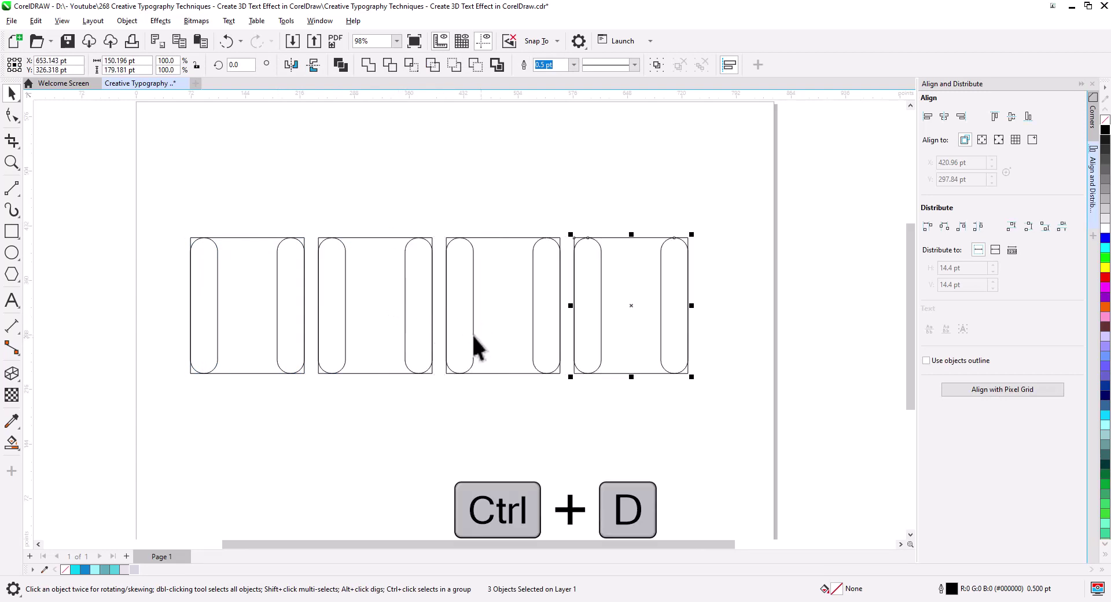
pyautogui.moveTo(442, 422); pyautogui.dragTo(492, 422)
pyautogui.click(442, 406)
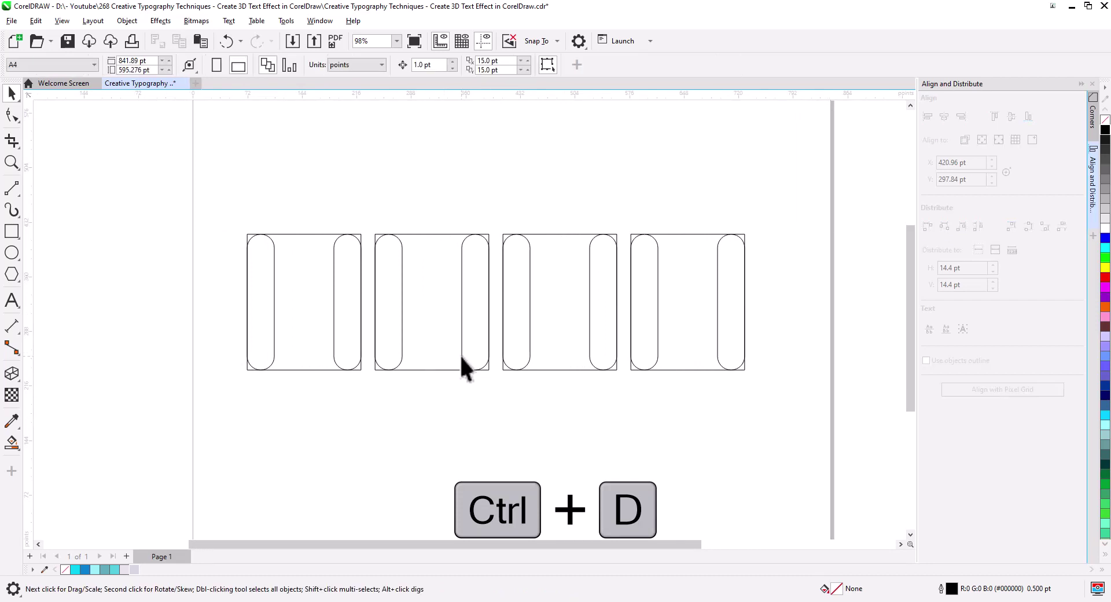
pyautogui.click(461, 355)
# Step: Rotate the second unit's right bar 90° and align it to the square's top-right
pyautogui.click(249, 65)
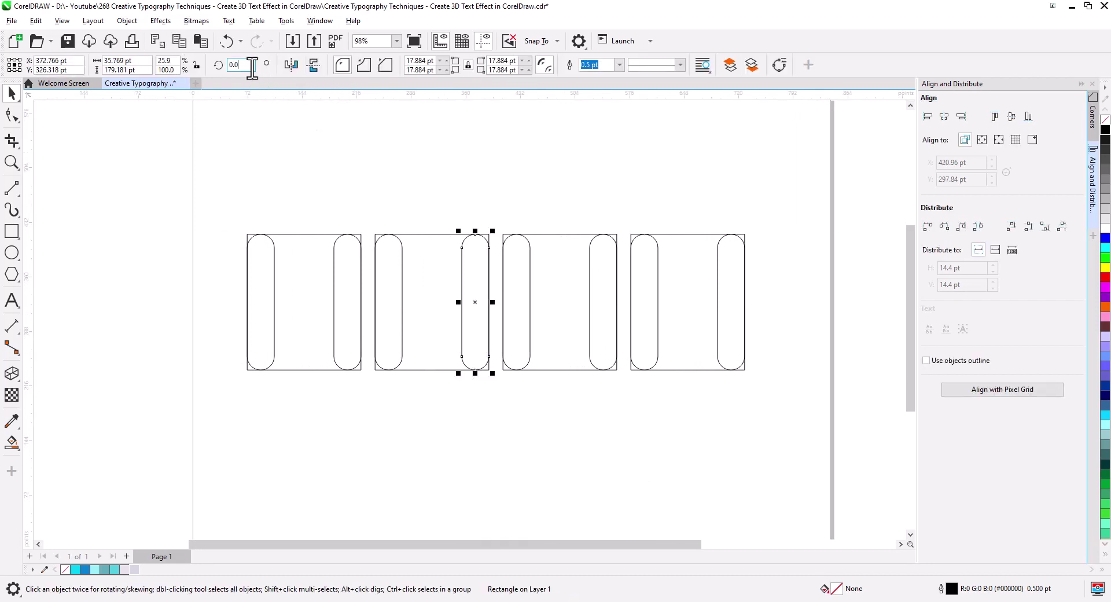
pyautogui.write('90')
pyautogui.press('Return')
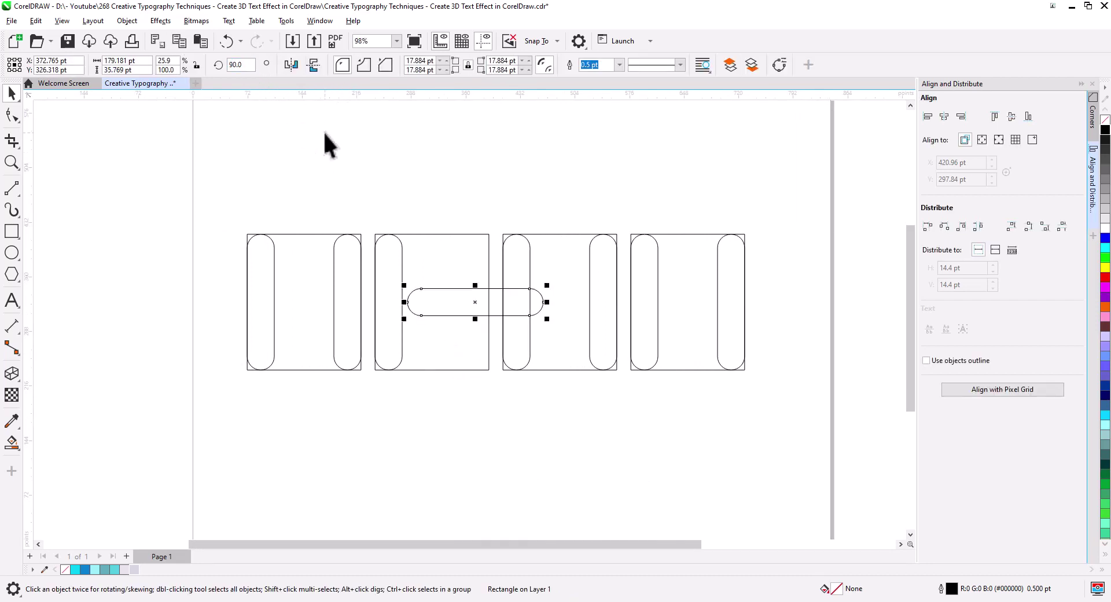
pyautogui.moveTo(477, 305); pyautogui.dragTo(425, 256)
pyautogui.keyDown('shift'); pyautogui.click(458, 310); pyautogui.keyUp('shift')
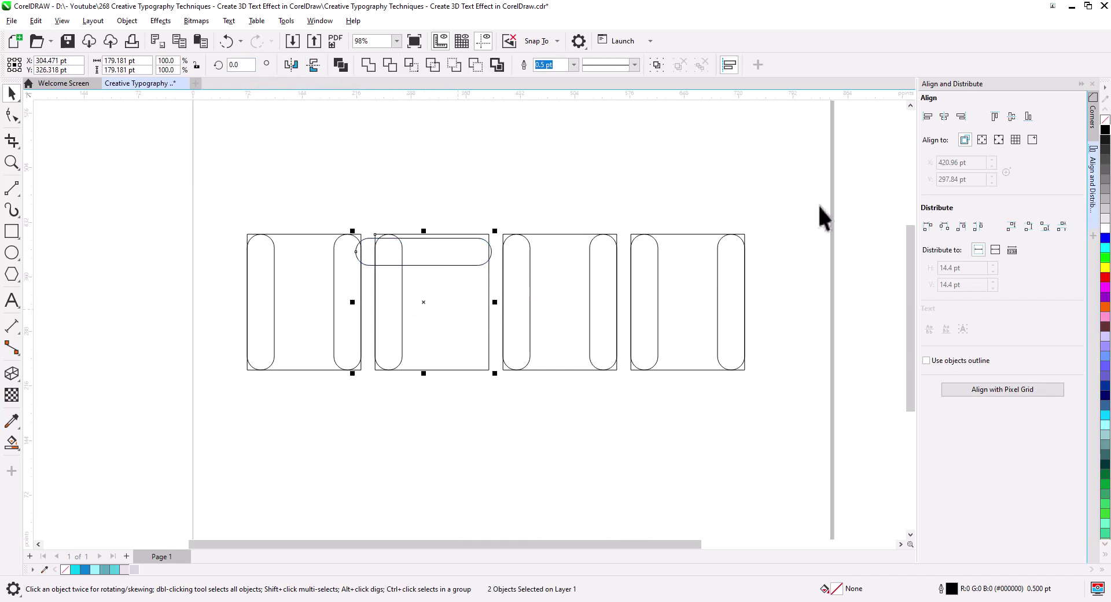
pyautogui.click(961, 116)
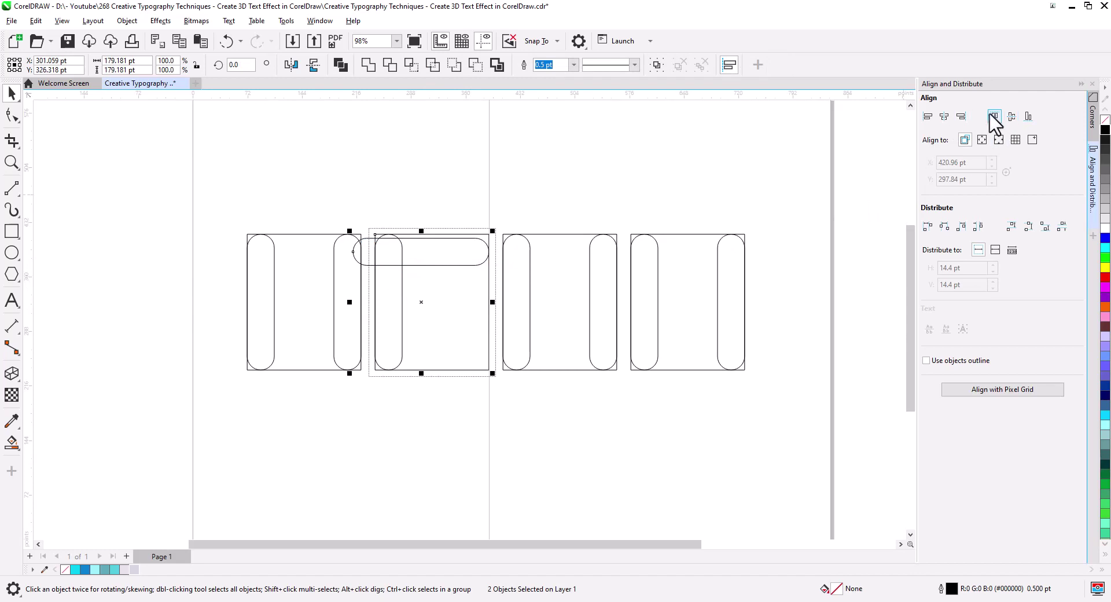
pyautogui.click(995, 116)
pyautogui.click(429, 282)
# Step: Add two copies of the bar, aligned to the square's bottom and its vertical centre
pyautogui.scroll(3, 428, 282)
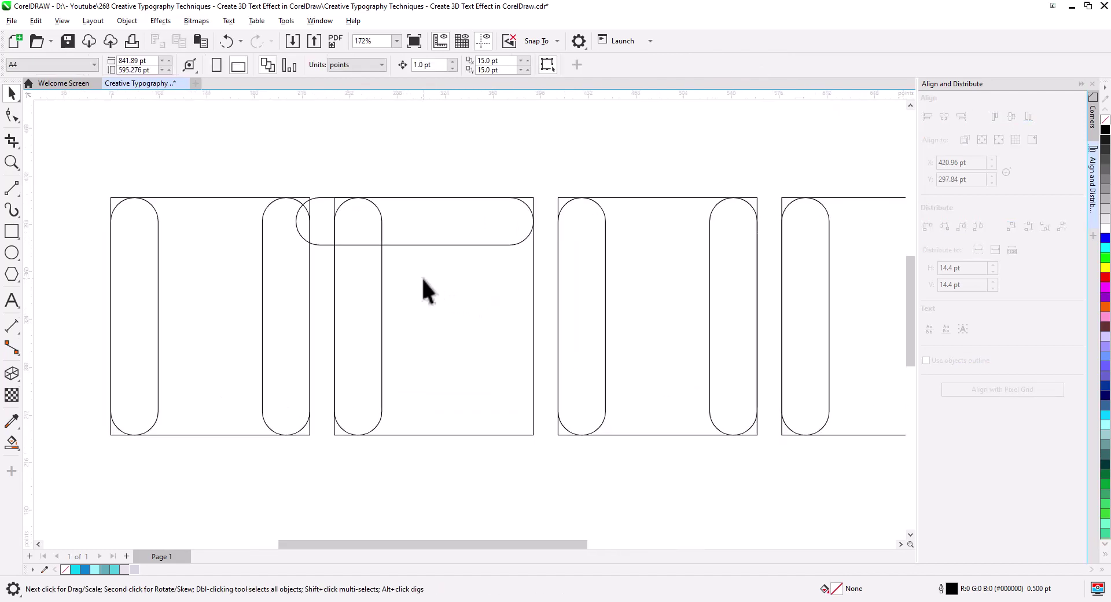
pyautogui.moveTo(432, 243); pyautogui.dragTo(431, 343)
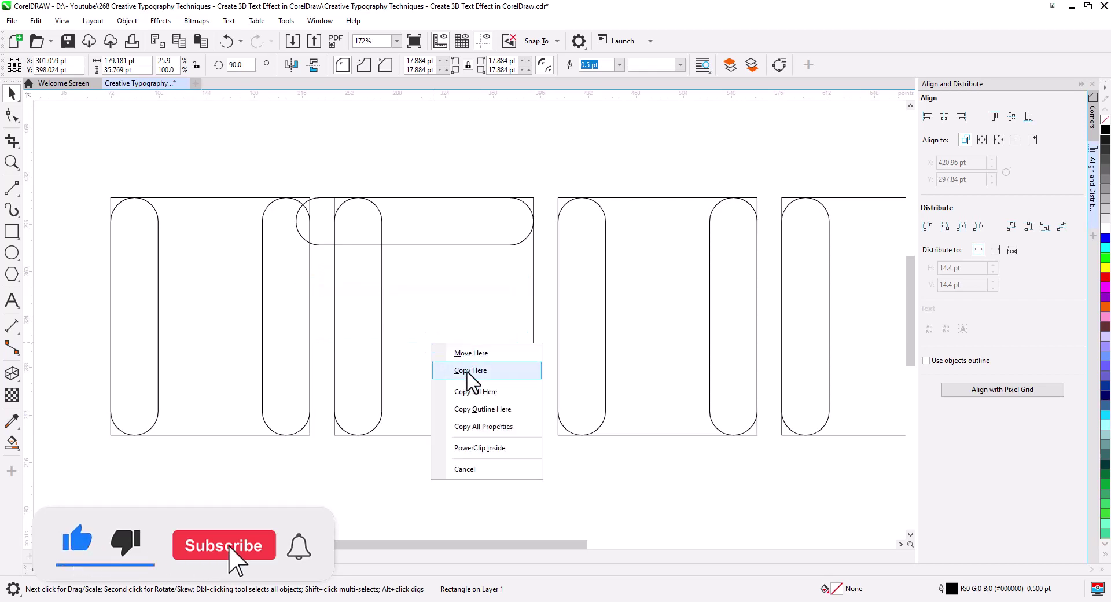
pyautogui.click(462, 371)
pyautogui.hotkey('ctrl', 'd')
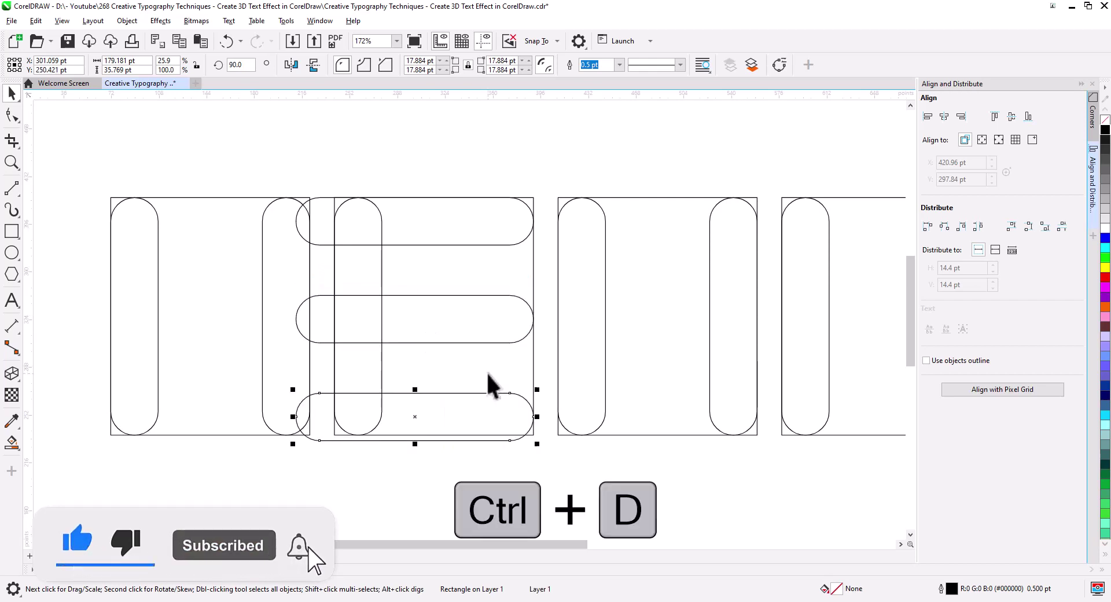
pyautogui.keyDown('shift'); pyautogui.click(533, 371); pyautogui.keyUp('shift')
pyautogui.click(1028, 116)
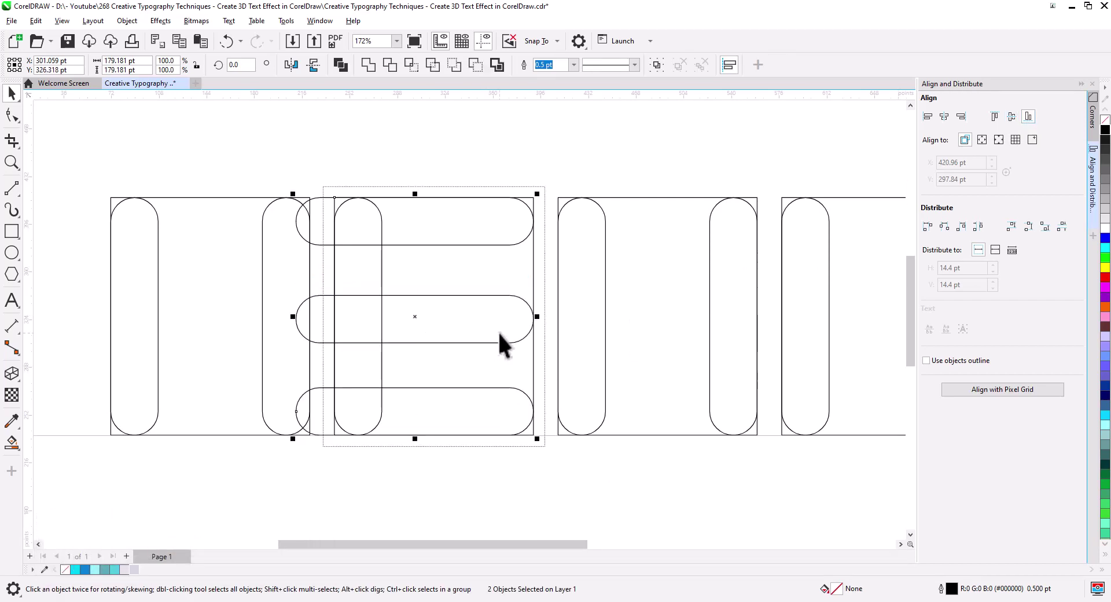
pyautogui.click(528, 311)
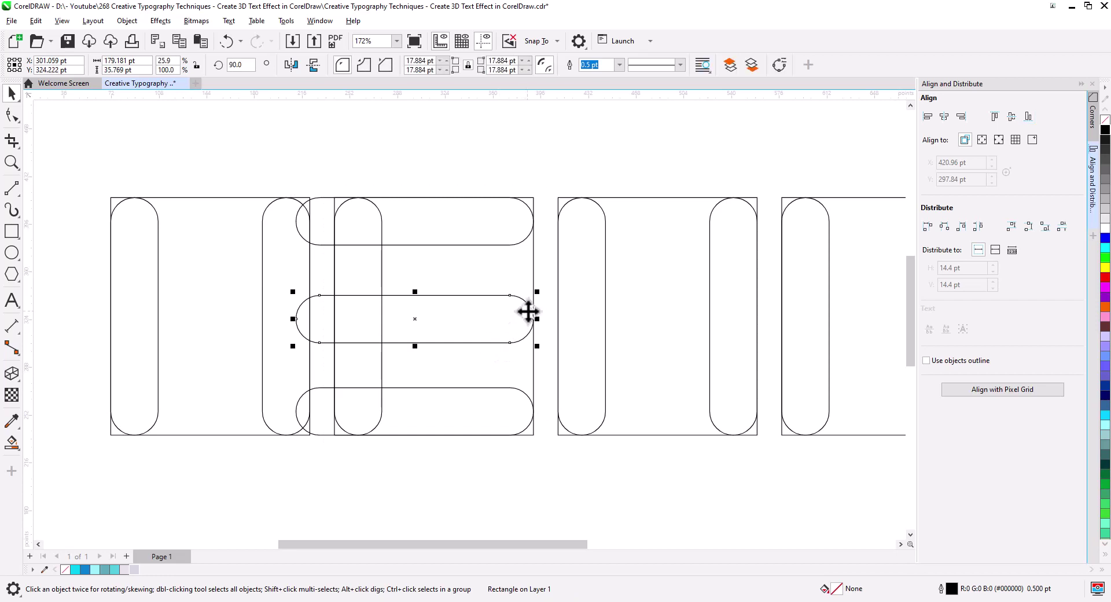
pyautogui.click(1012, 117)
pyautogui.click(697, 146)
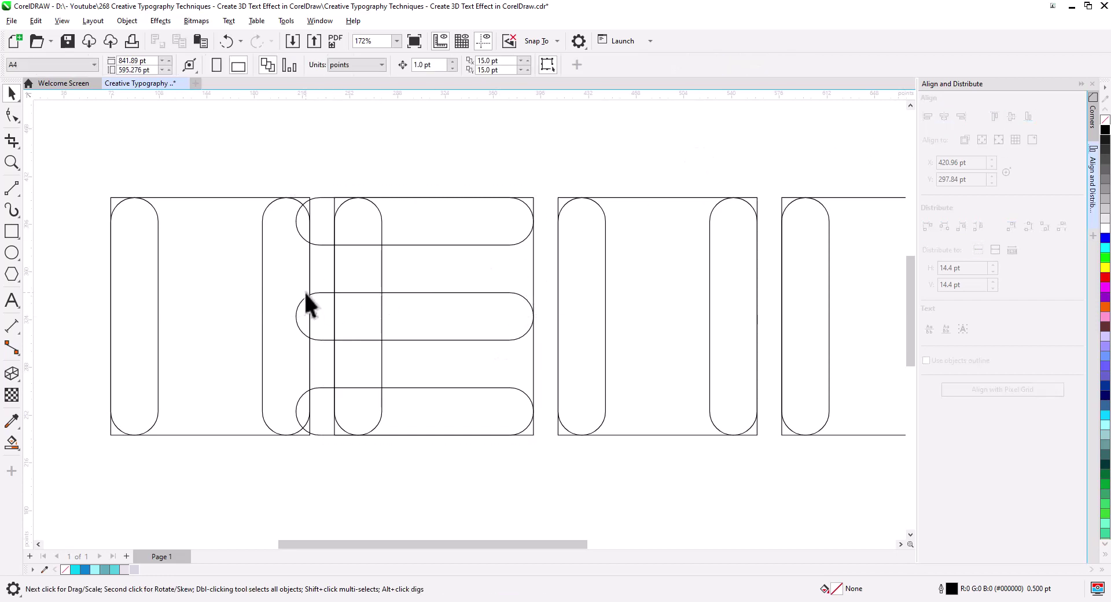
# Step: Smart Fill the eight enclosed regions of the E's bars and stem
pyautogui.click(11, 443)
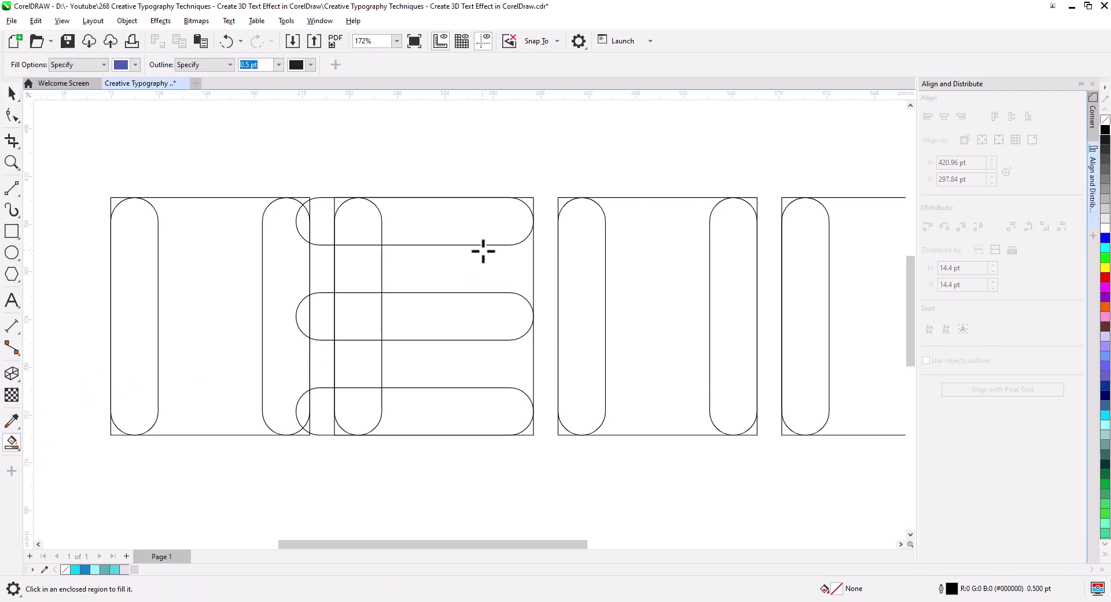
pyautogui.click(479, 225)
pyautogui.click(365, 230)
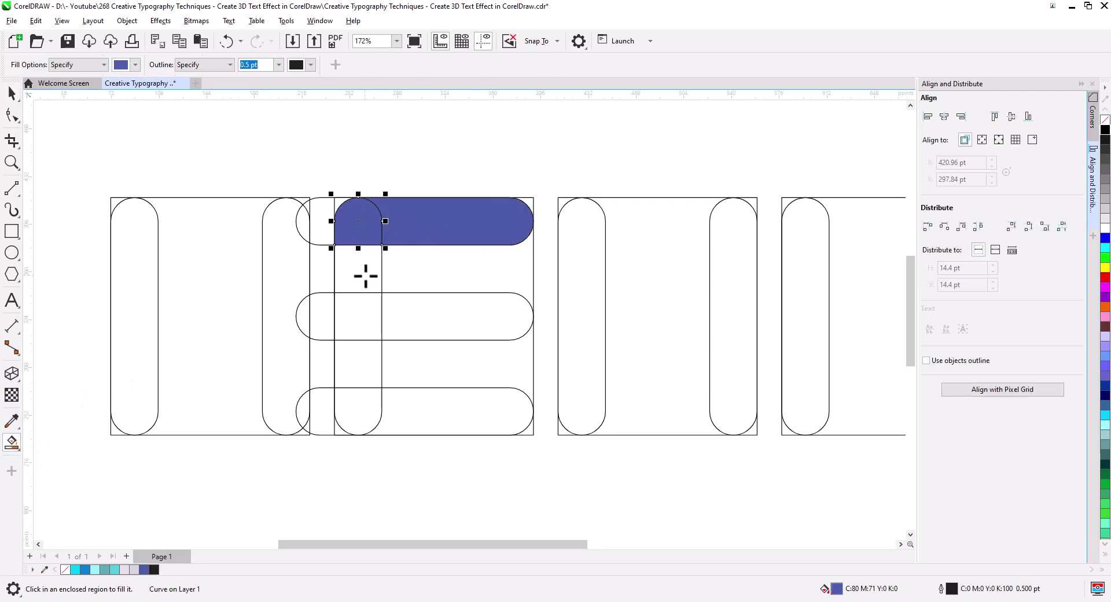
pyautogui.click(365, 276)
pyautogui.click(370, 327)
pyautogui.click(394, 334)
pyautogui.click(360, 377)
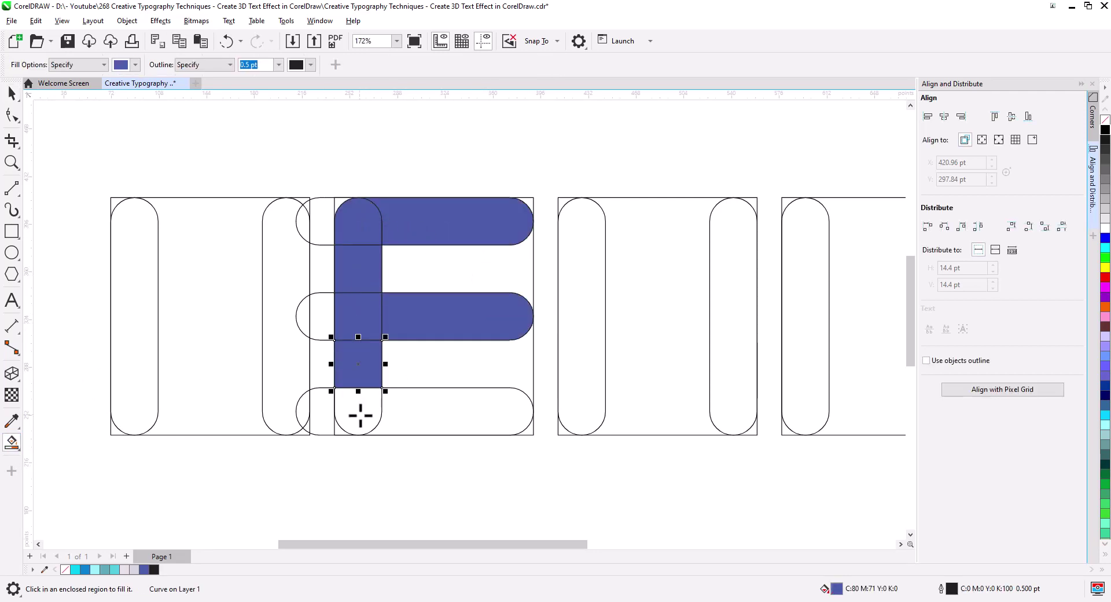
pyautogui.click(366, 421)
pyautogui.click(428, 415)
# Step: Delete the leftover bottom, middle and top bar outlines
pyautogui.click(12, 96)
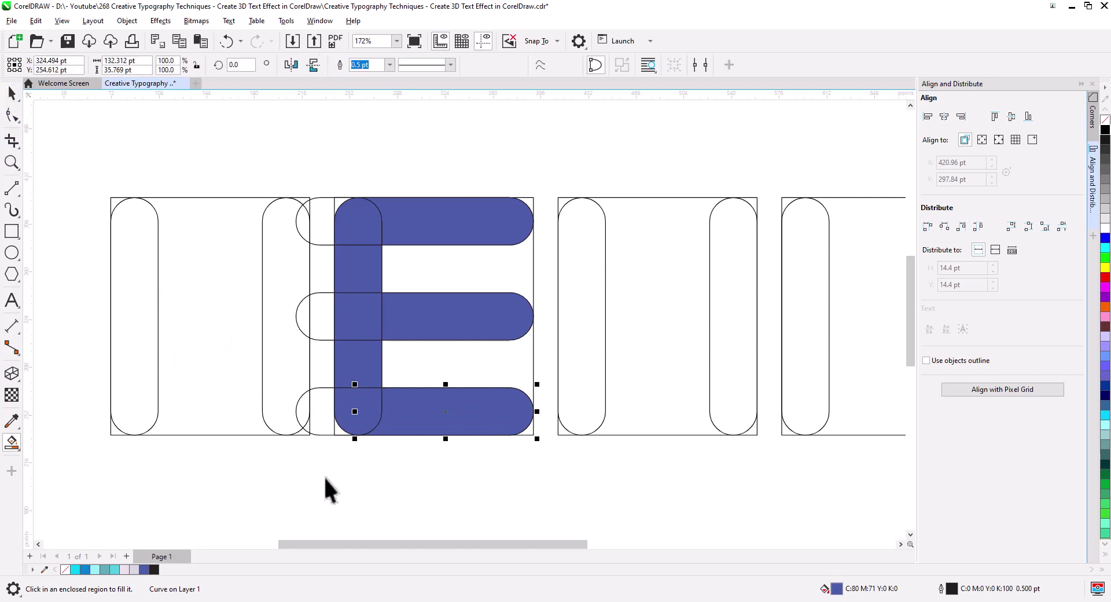
pyautogui.click(386, 488)
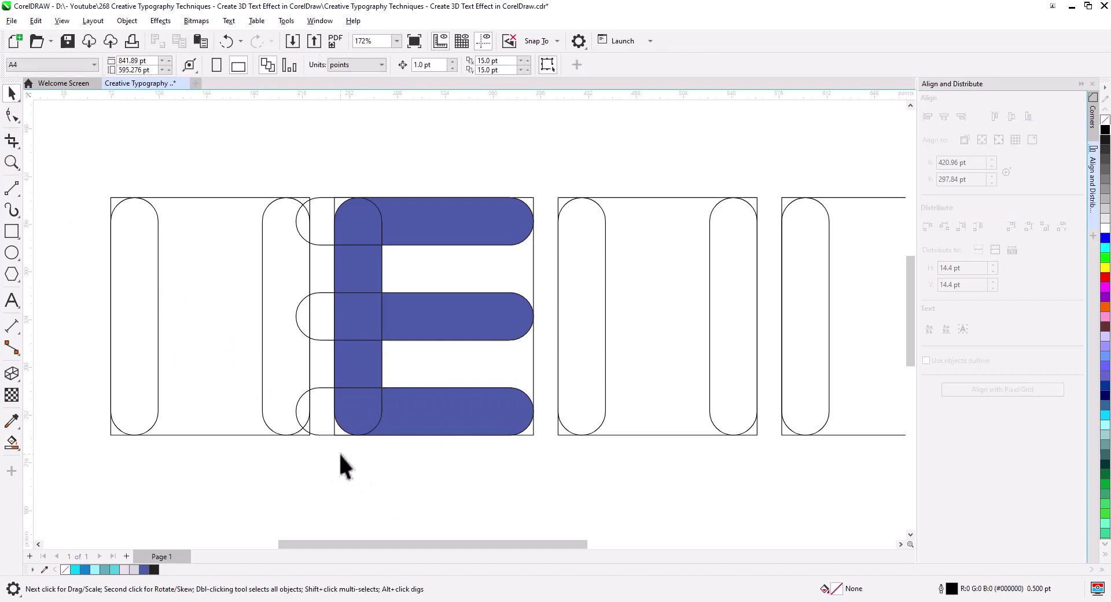
pyautogui.click(321, 428)
pyautogui.press('Delete')
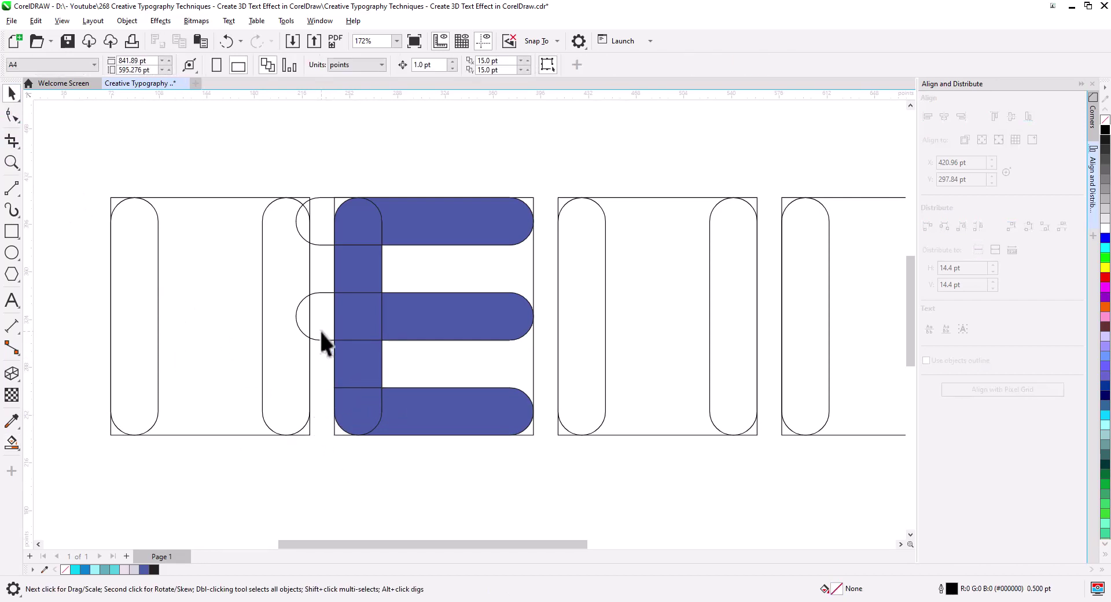
pyautogui.click(320, 331)
pyautogui.press('Delete')
pyautogui.click(319, 237)
pyautogui.press('Delete')
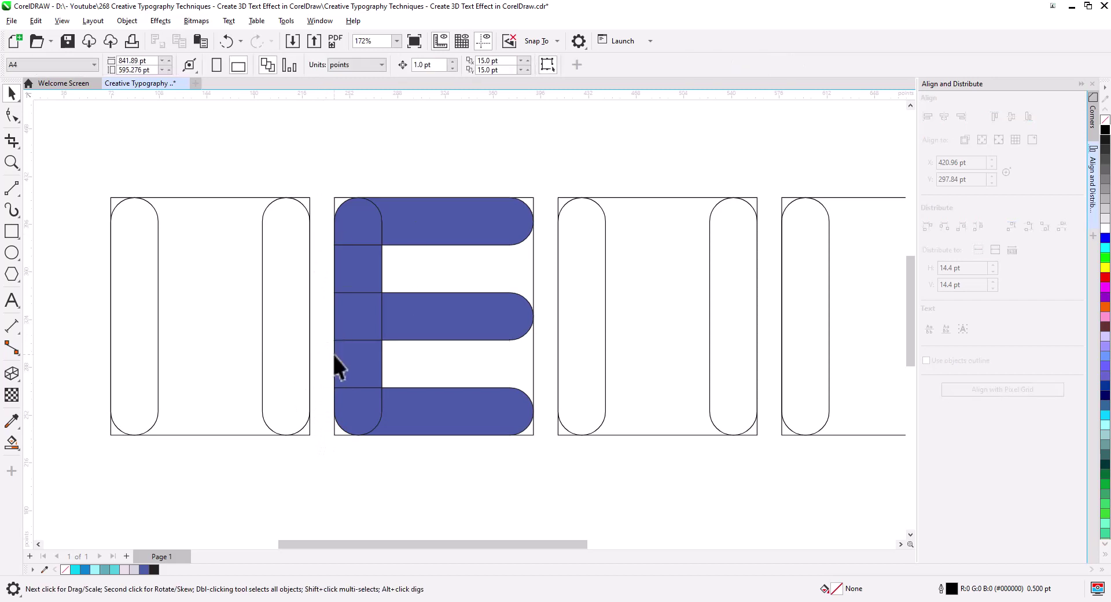
# Step: Weld the six filled E pieces into one shape
pyautogui.click(457, 224)
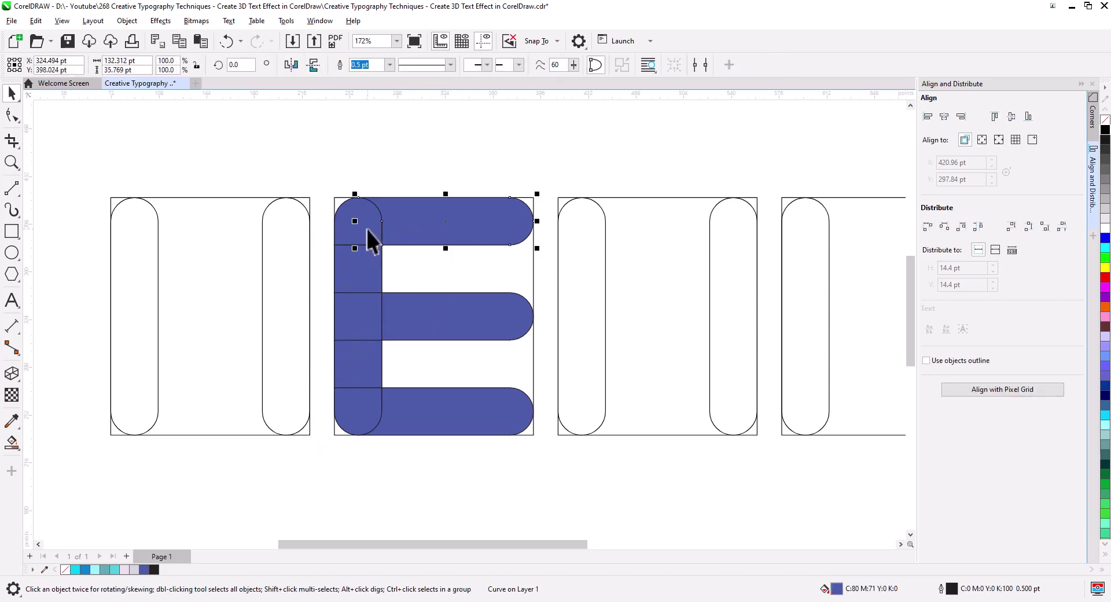
pyautogui.keyDown('shift'); pyautogui.click(364, 266); pyautogui.keyUp('shift')
pyautogui.keyDown('shift'); pyautogui.click(363, 313); pyautogui.keyUp('shift')
pyautogui.keyDown('shift'); pyautogui.click(352, 366); pyautogui.keyUp('shift')
pyautogui.keyDown('shift'); pyautogui.click(357, 413); pyautogui.keyUp('shift')
pyautogui.keyDown('shift'); pyautogui.click(410, 420); pyautogui.keyUp('shift')
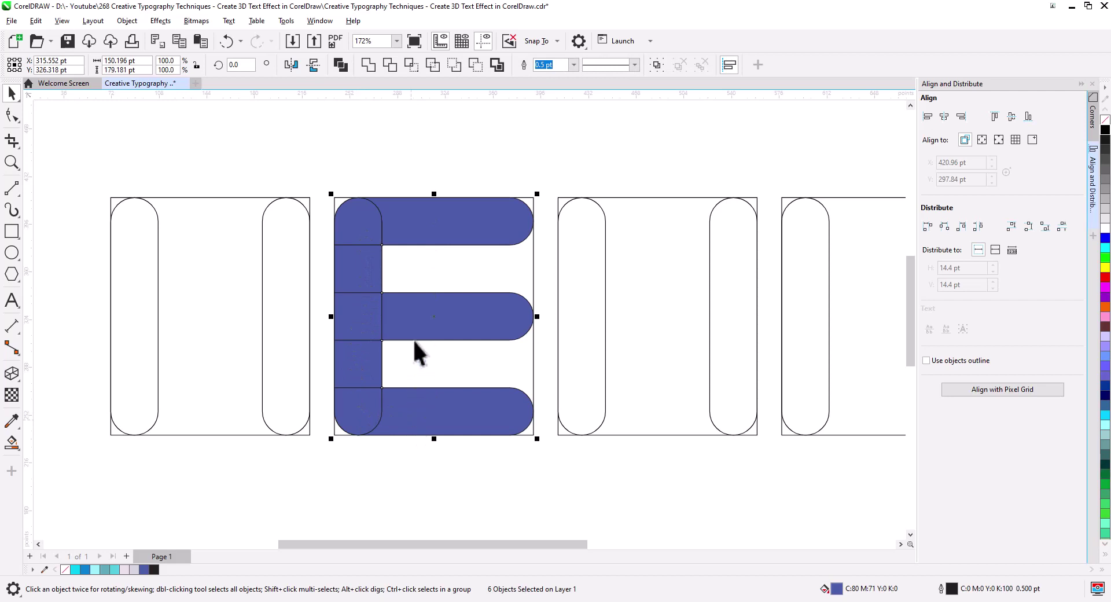
pyautogui.click(368, 65)
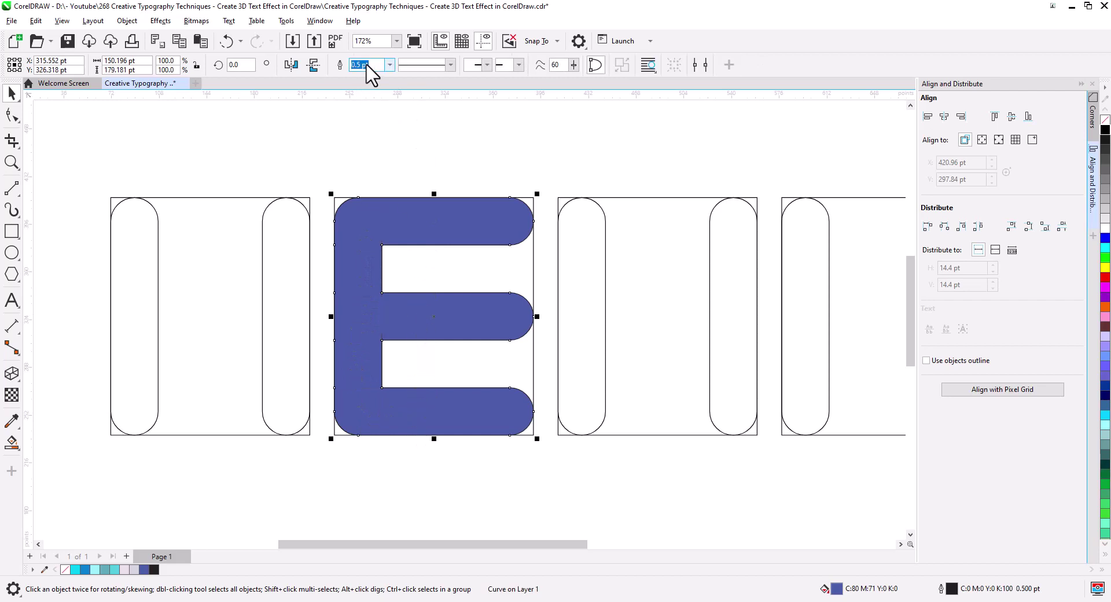
pyautogui.click(448, 146)
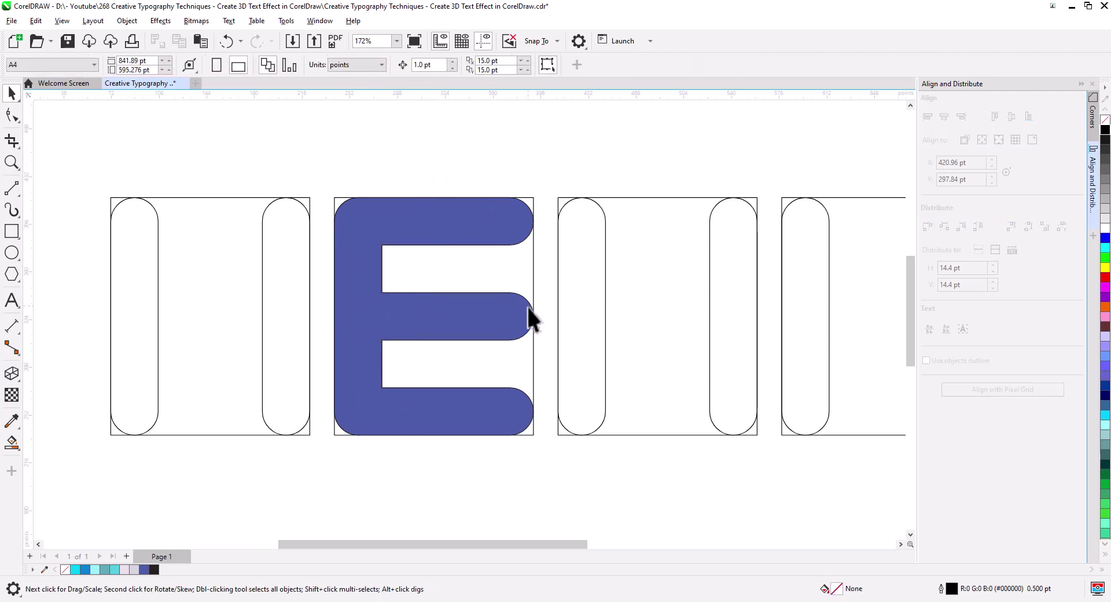
# Step: Delete the third frame's right bar and centre the left bar horizontally in the frame
pyautogui.moveTo(565, 471); pyautogui.dragTo(377, 352)
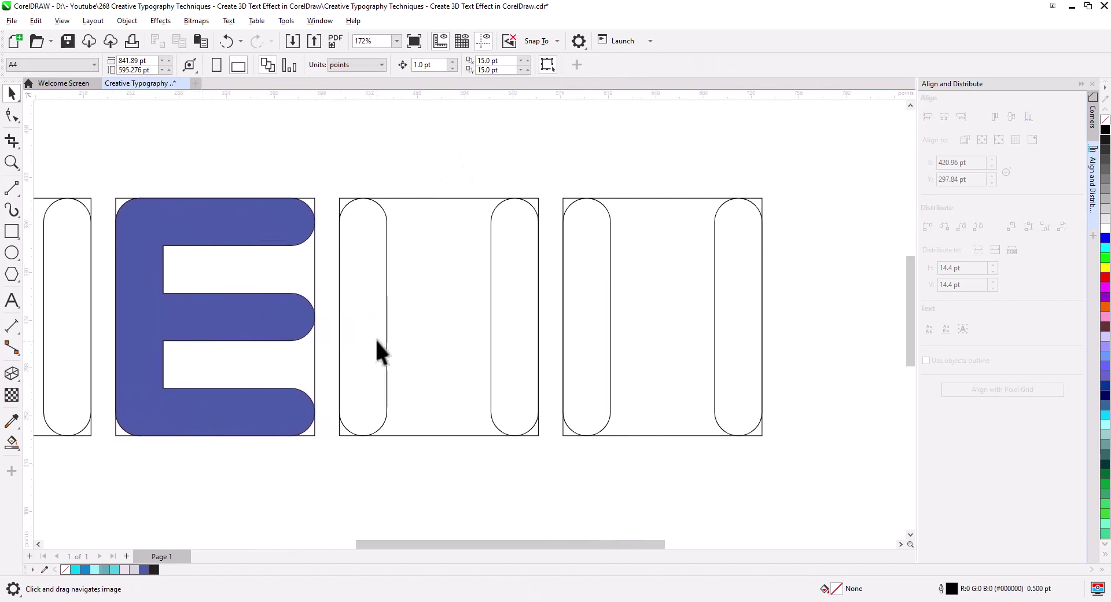
pyautogui.click(385, 318)
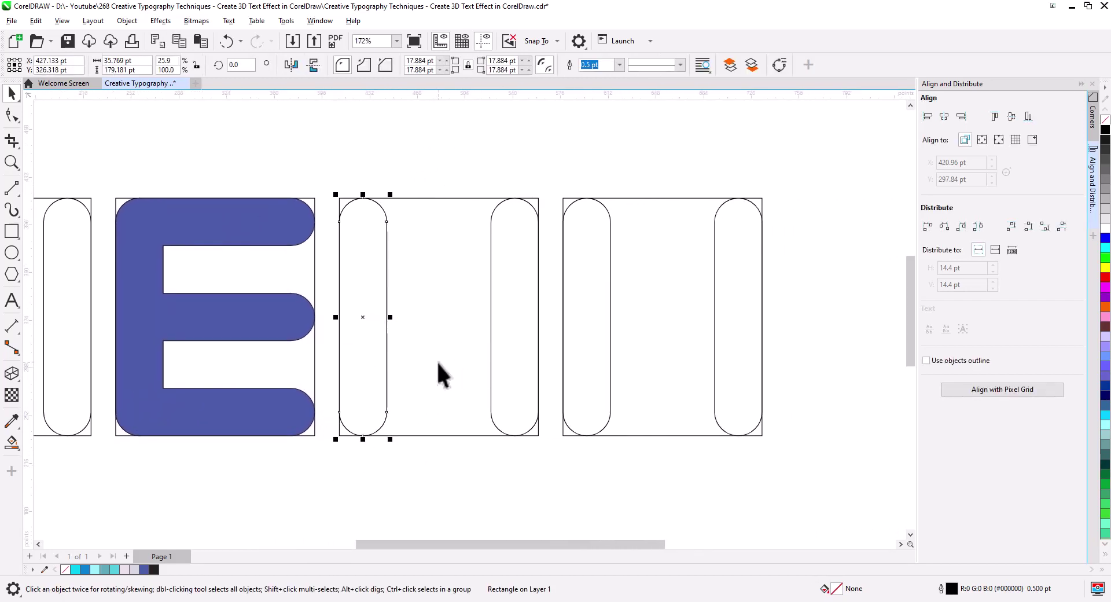
pyautogui.click(490, 304)
pyautogui.press('Delete')
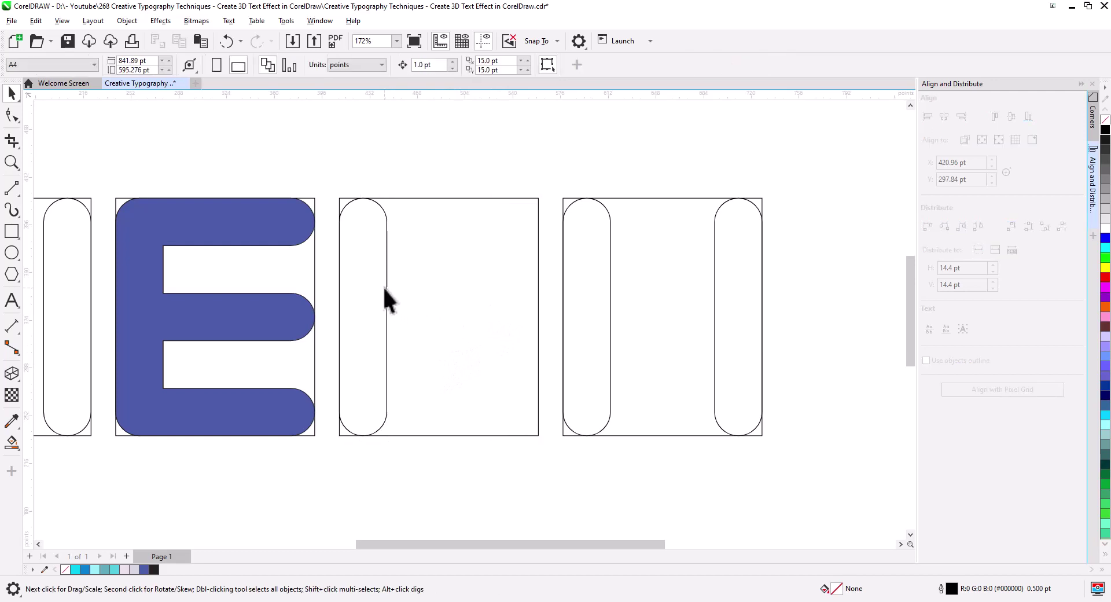
pyautogui.click(384, 287)
pyautogui.moveTo(368, 318); pyautogui.dragTo(462, 331)
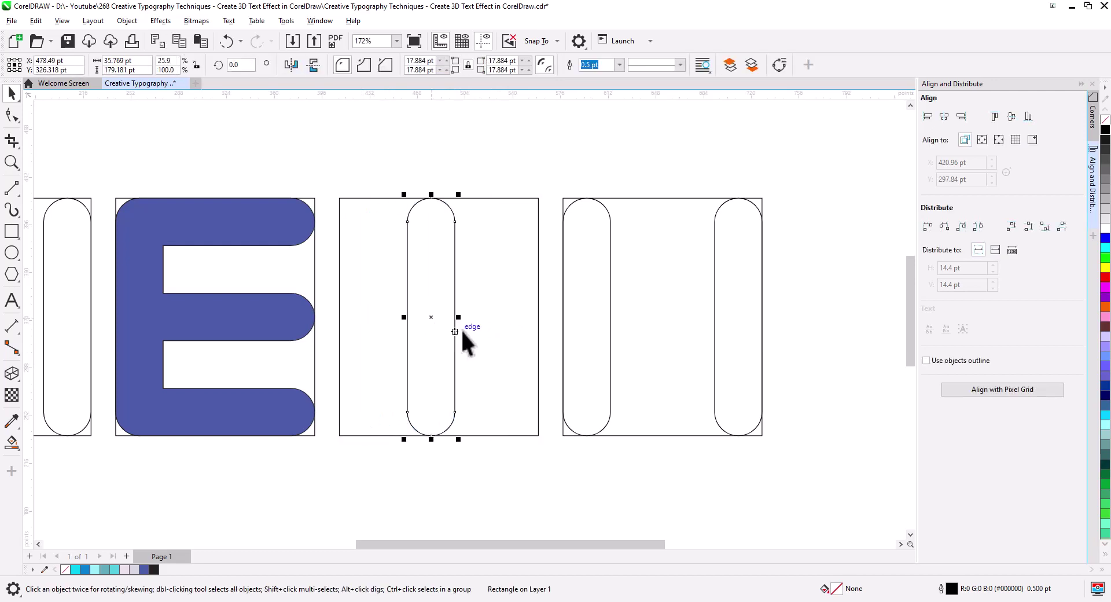
pyautogui.keyDown('shift'); pyautogui.click(491, 331); pyautogui.keyUp('shift')
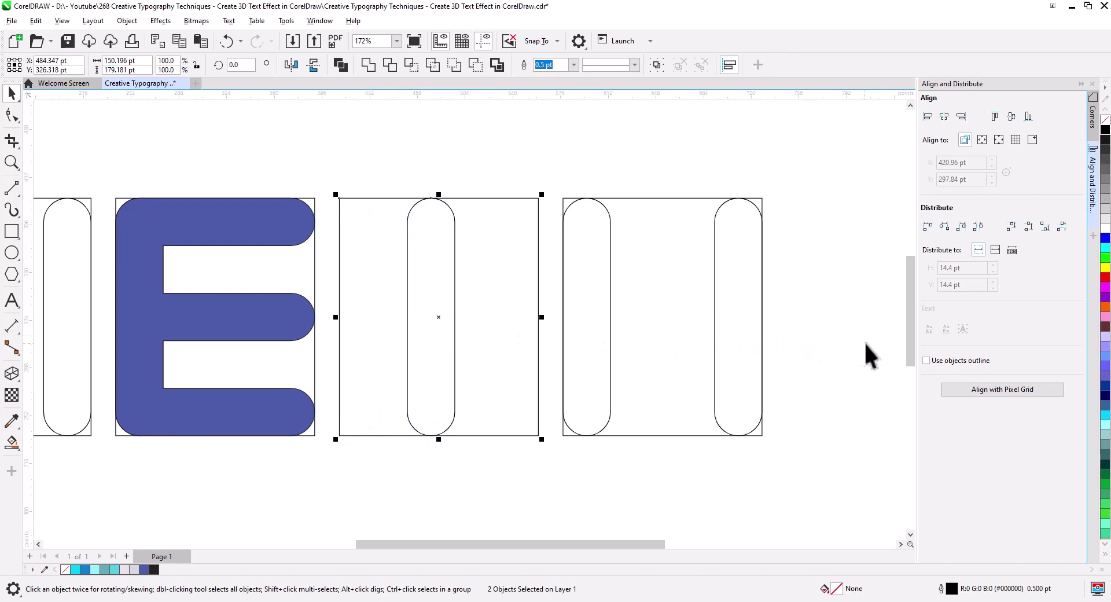
pyautogui.click(944, 117)
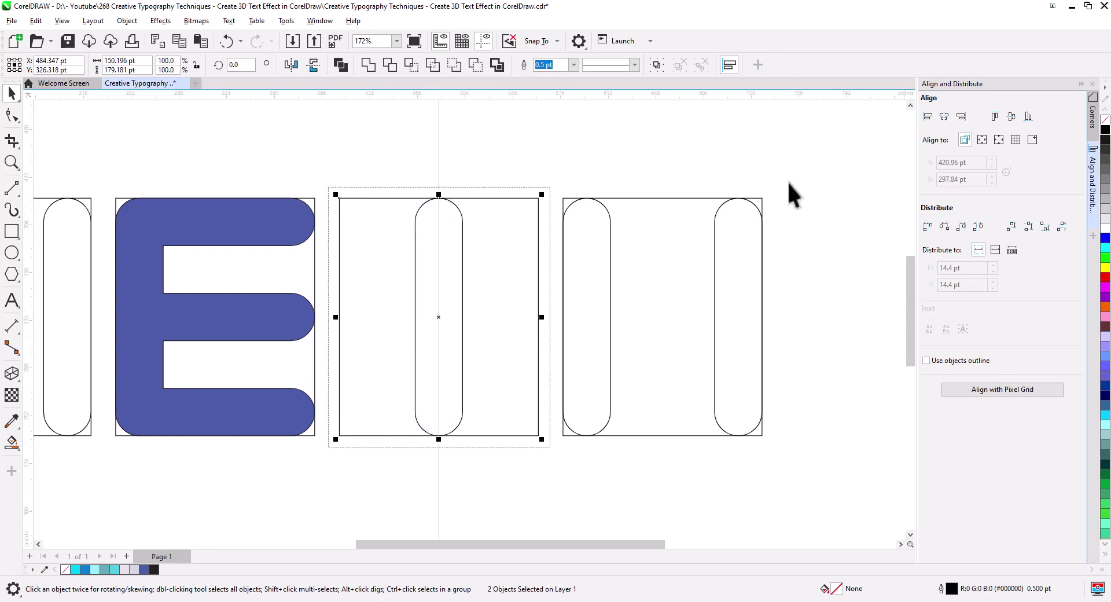
# Step: Rotate the centred pill to a diagonal slant of about 323°
pyautogui.click(498, 289)
pyautogui.click(441, 317)
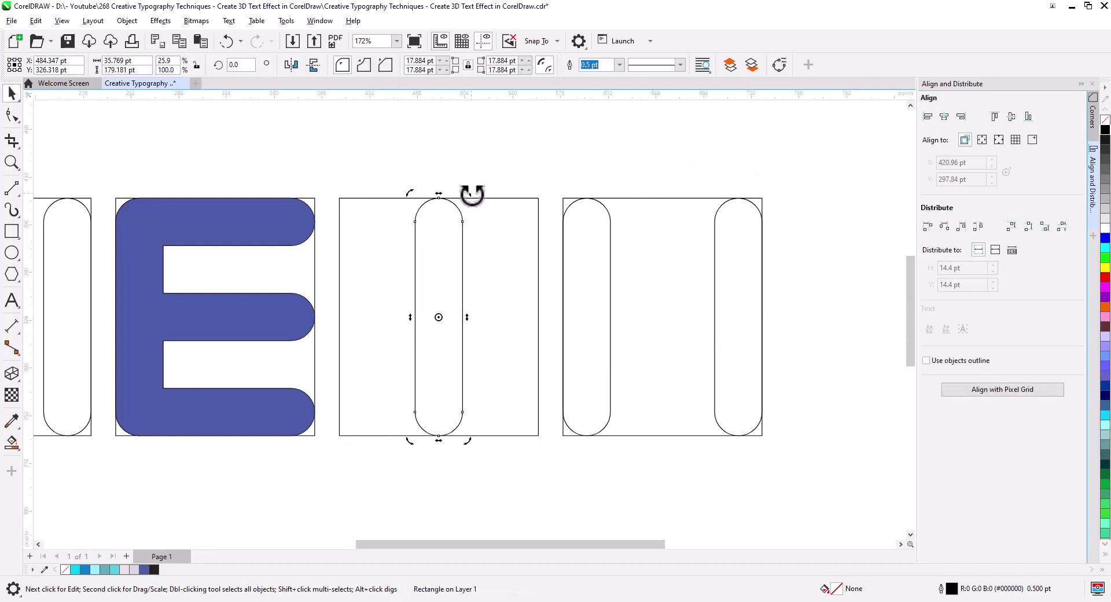
pyautogui.moveTo(470, 192); pyautogui.dragTo(515, 256)
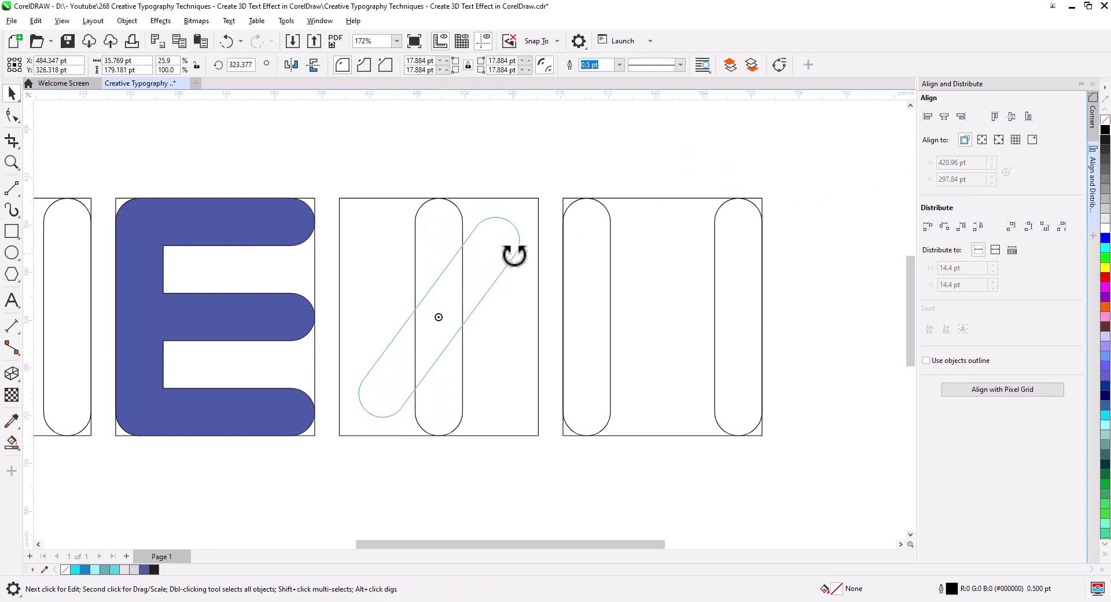
pyautogui.moveTo(514, 255); pyautogui.dragTo(514, 255)
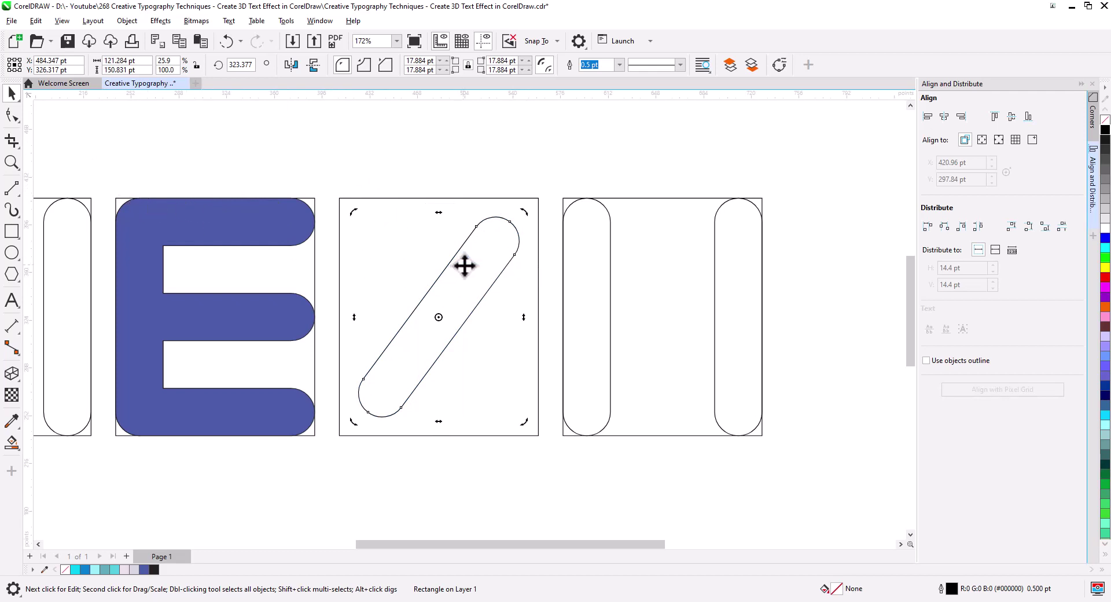
pyautogui.click(12, 115)
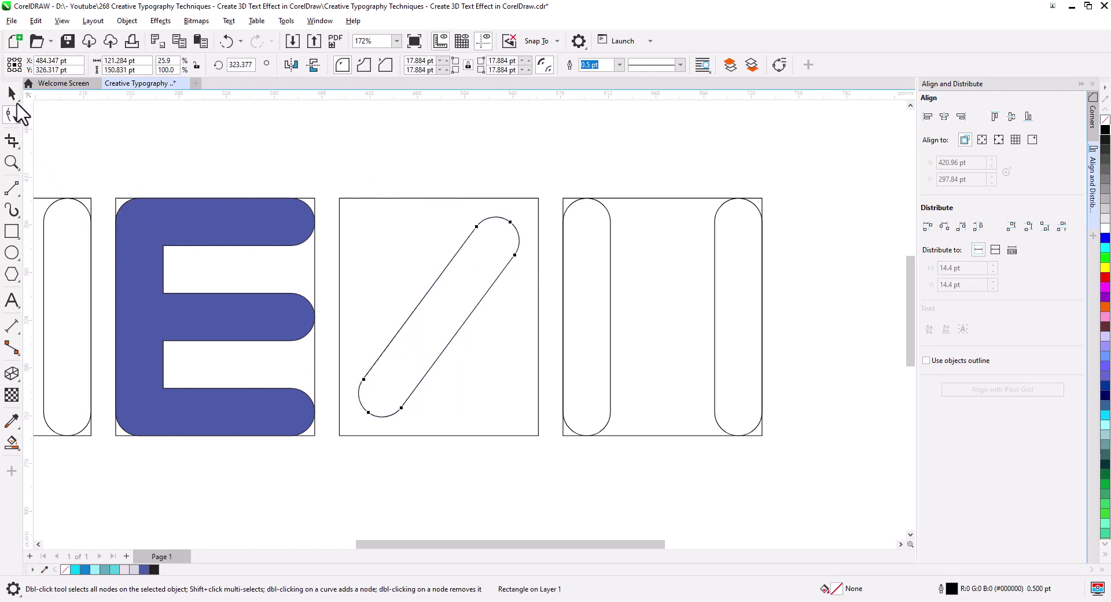
pyautogui.press('space')
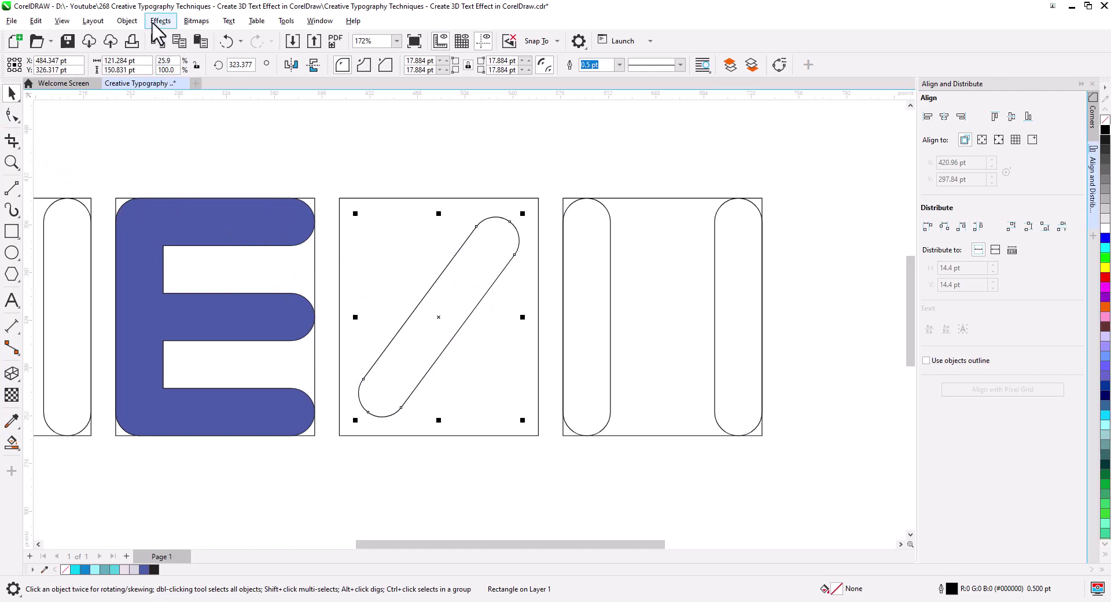
# Step: Weld the pill into a curve and stretch its ends to the frame's top-right and bottom-left corners
pyautogui.click(130, 21)
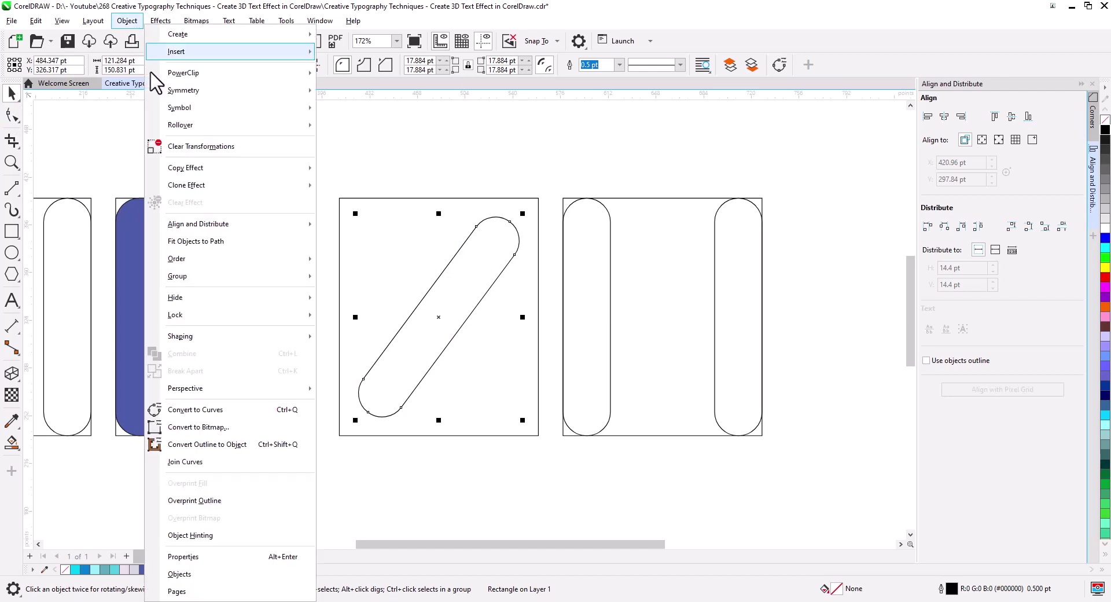
pyautogui.moveTo(231, 341)
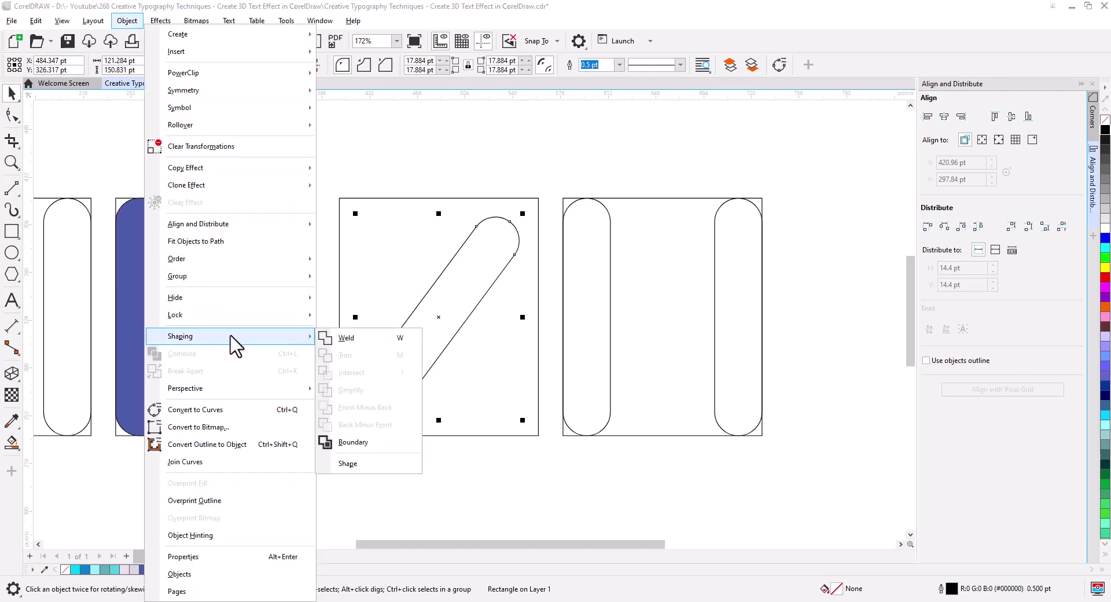
pyautogui.click(348, 340)
pyautogui.click(11, 114)
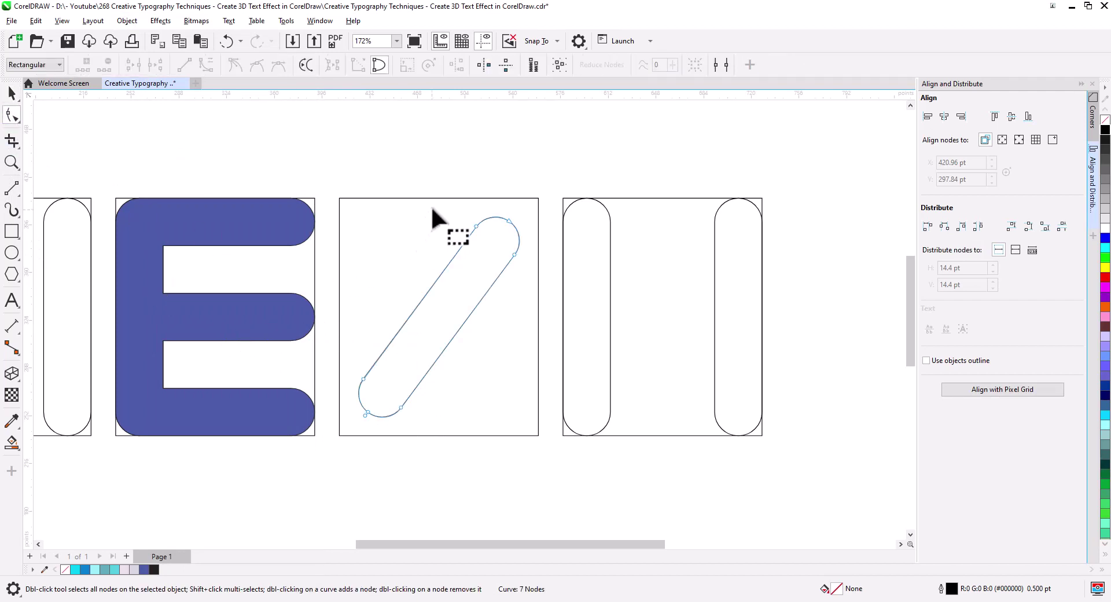
pyautogui.moveTo(557, 276); pyautogui.dragTo(557, 276)
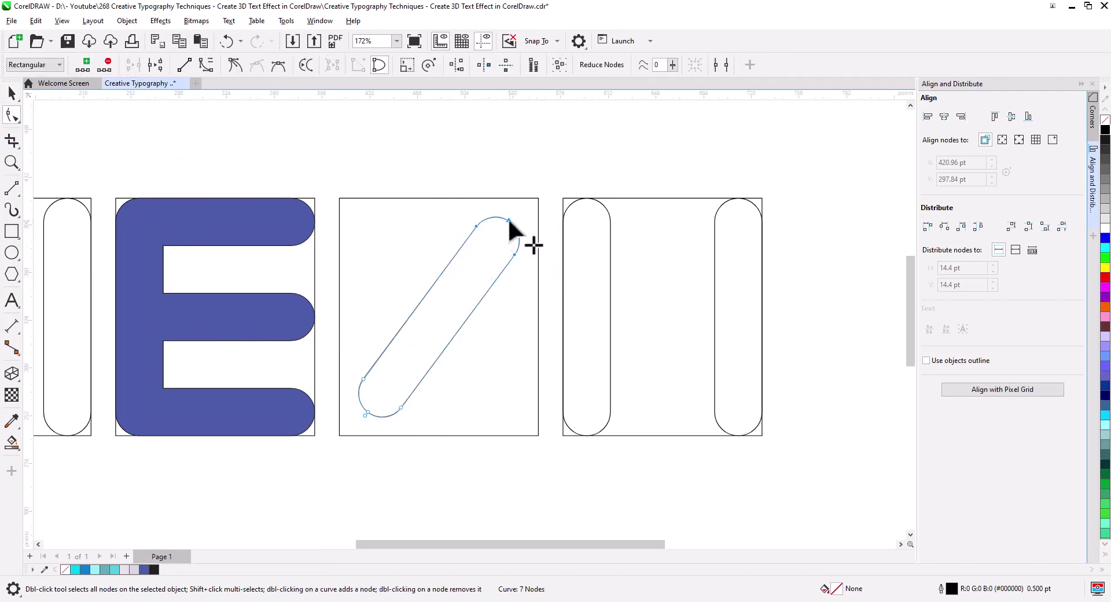
pyautogui.moveTo(511, 220); pyautogui.dragTo(526, 200)
pyautogui.moveTo(414, 442); pyautogui.dragTo(346, 369)
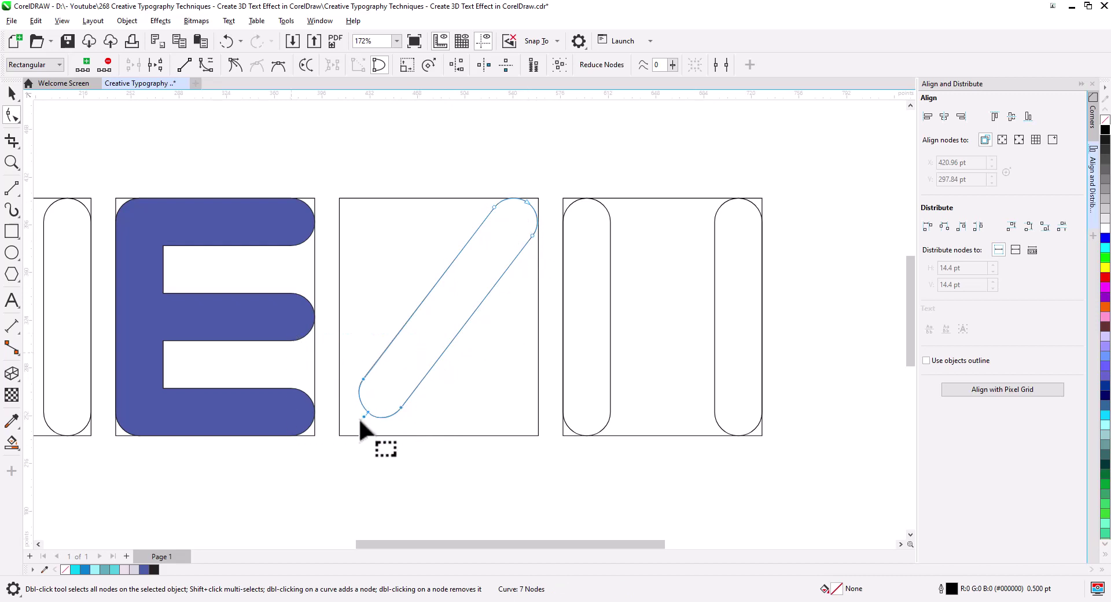
pyautogui.moveTo(367, 412); pyautogui.dragTo(346, 426)
pyautogui.click(12, 92)
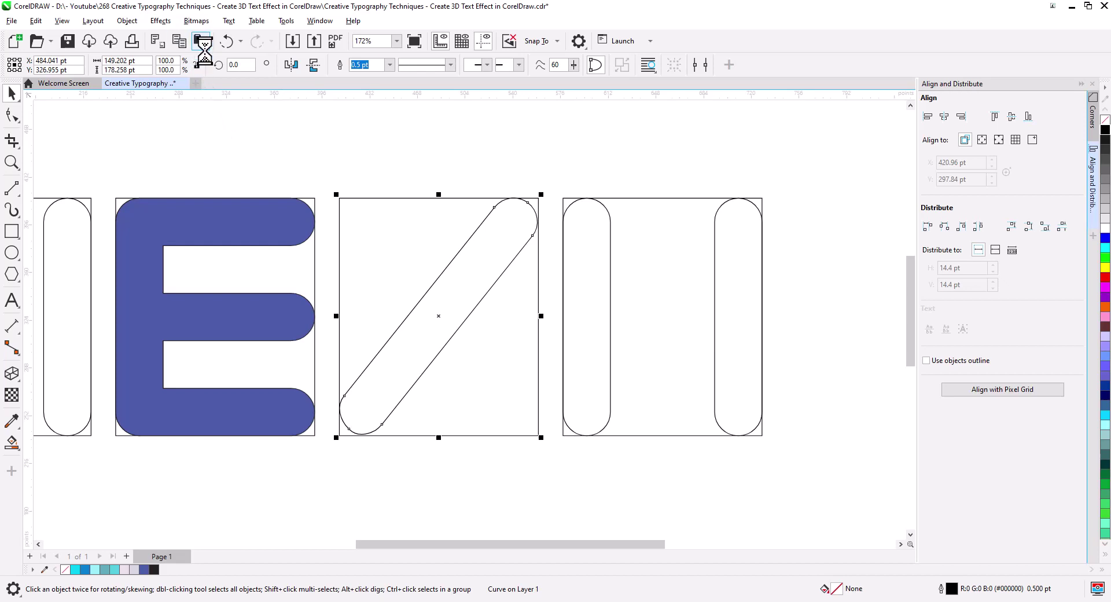
# Step: Mirror a copy of the diagonal stroke horizontally to form an X
pyautogui.click(292, 67)
pyautogui.click(418, 166)
pyautogui.click(384, 230)
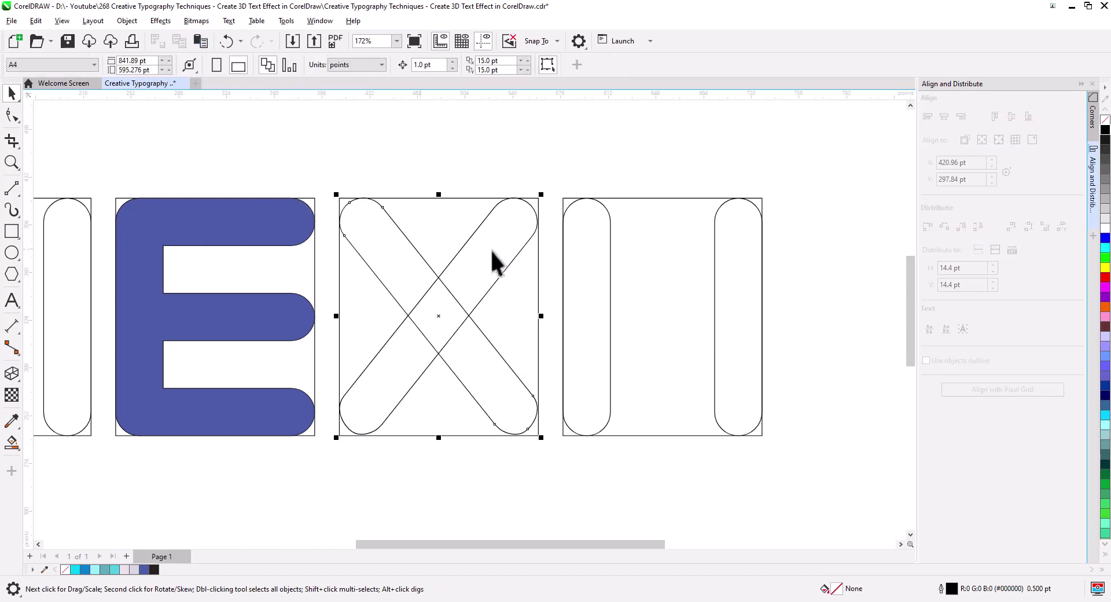
pyautogui.click(488, 177)
pyautogui.click(435, 253)
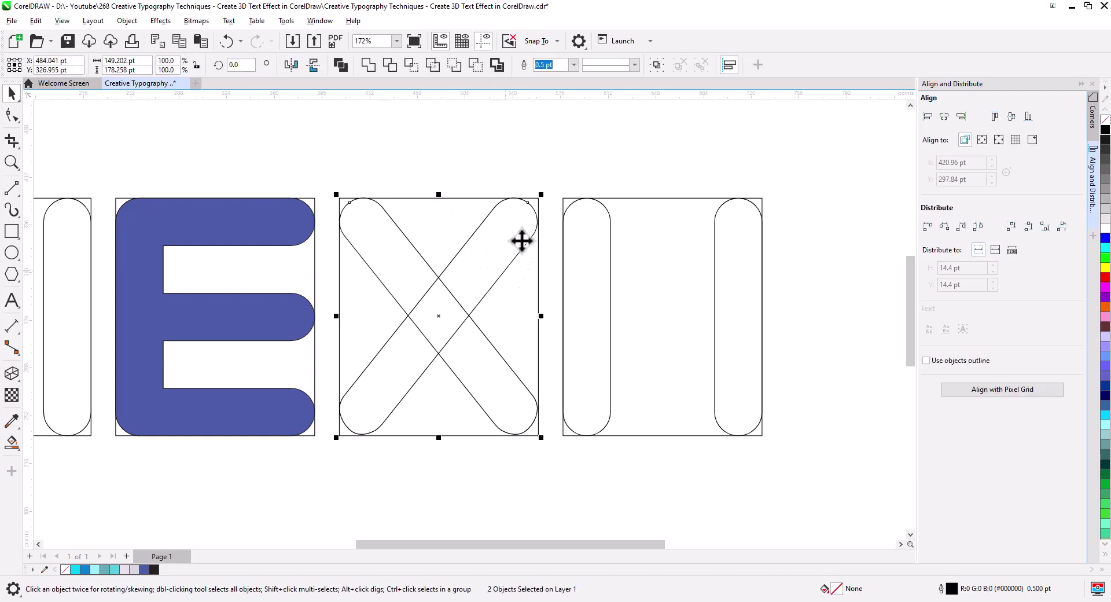
pyautogui.click(550, 149)
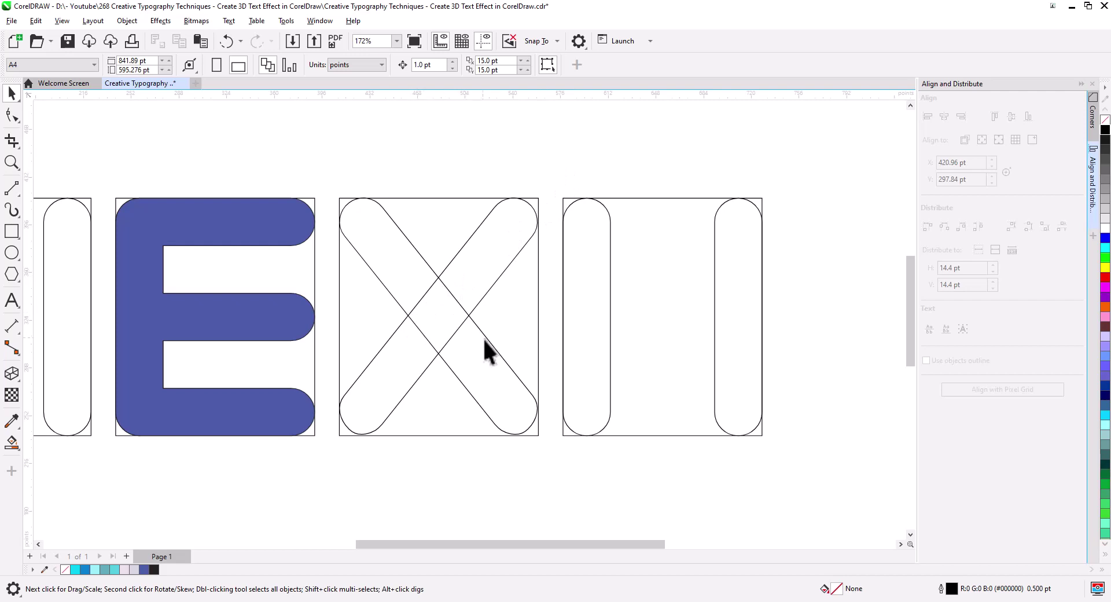
# Step: Centre the fourth frame's left pill horizontally as the T's stem
pyautogui.moveTo(581, 355); pyautogui.dragTo(424, 373)
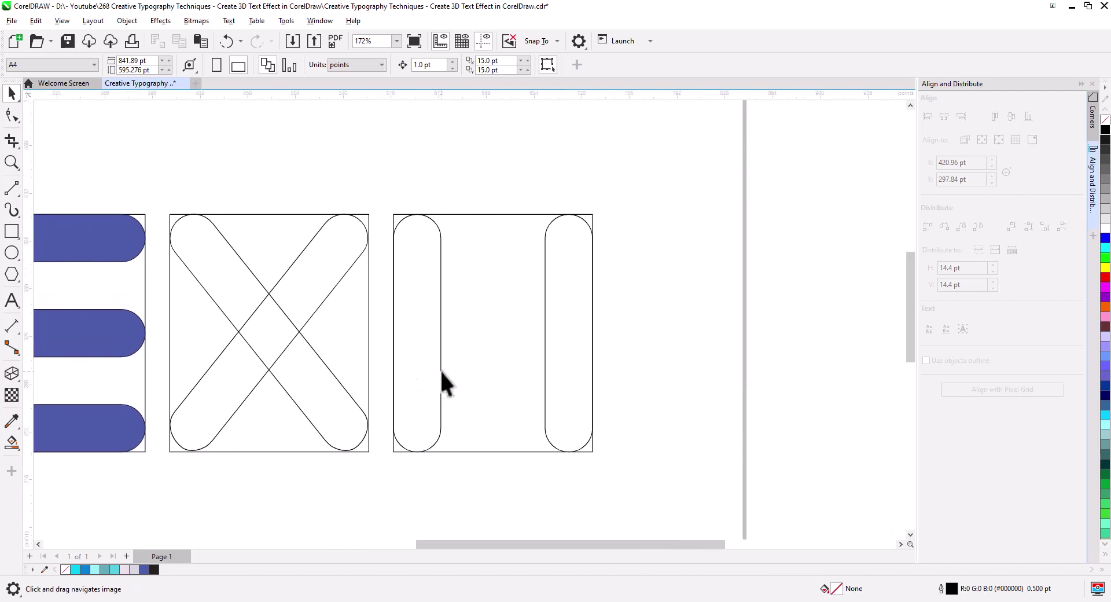
pyautogui.click(439, 369)
pyautogui.keyDown('shift'); pyautogui.click(495, 388); pyautogui.keyUp('shift')
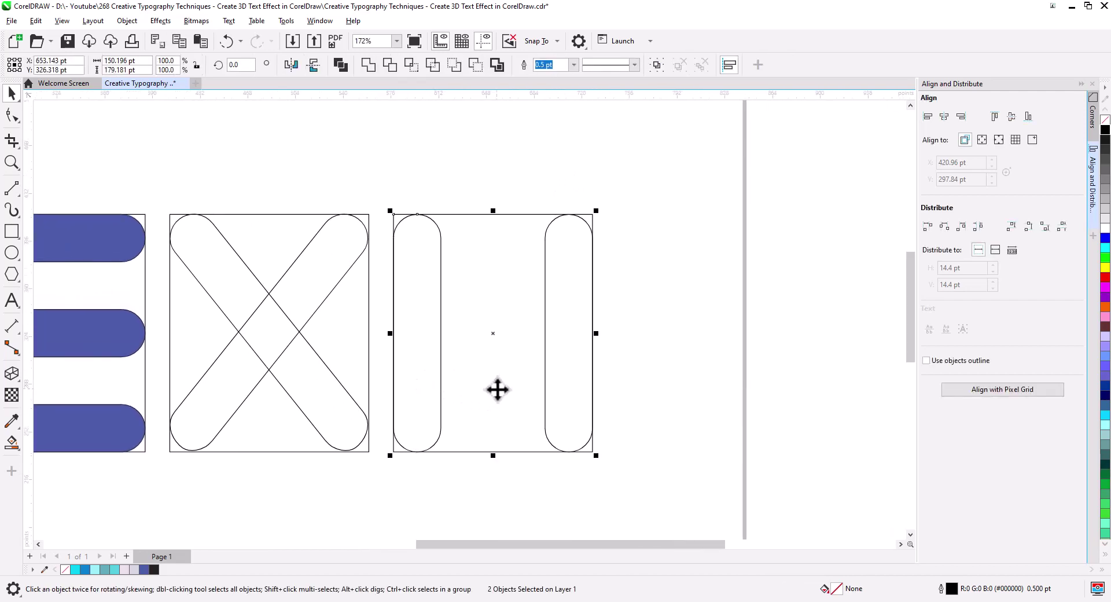
pyautogui.click(945, 117)
pyautogui.click(629, 294)
# Step: Rotate the right pill 90° and align it to the frame's top and left edges
pyautogui.click(544, 277)
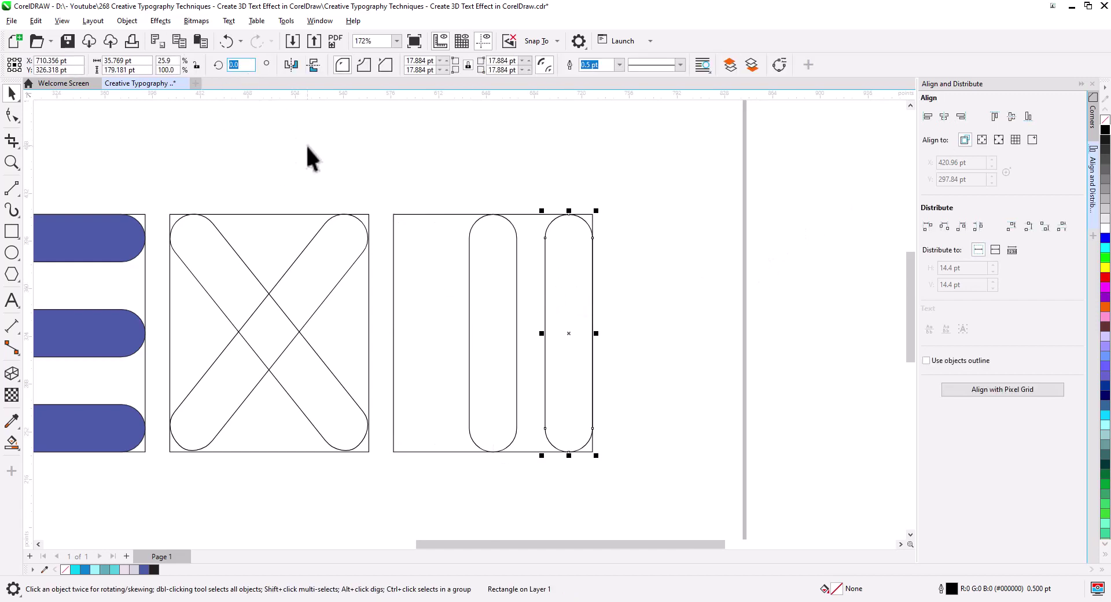
pyautogui.write('90')
pyautogui.press('Return')
pyautogui.keyDown('shift'); pyautogui.click(454, 251); pyautogui.keyUp('shift')
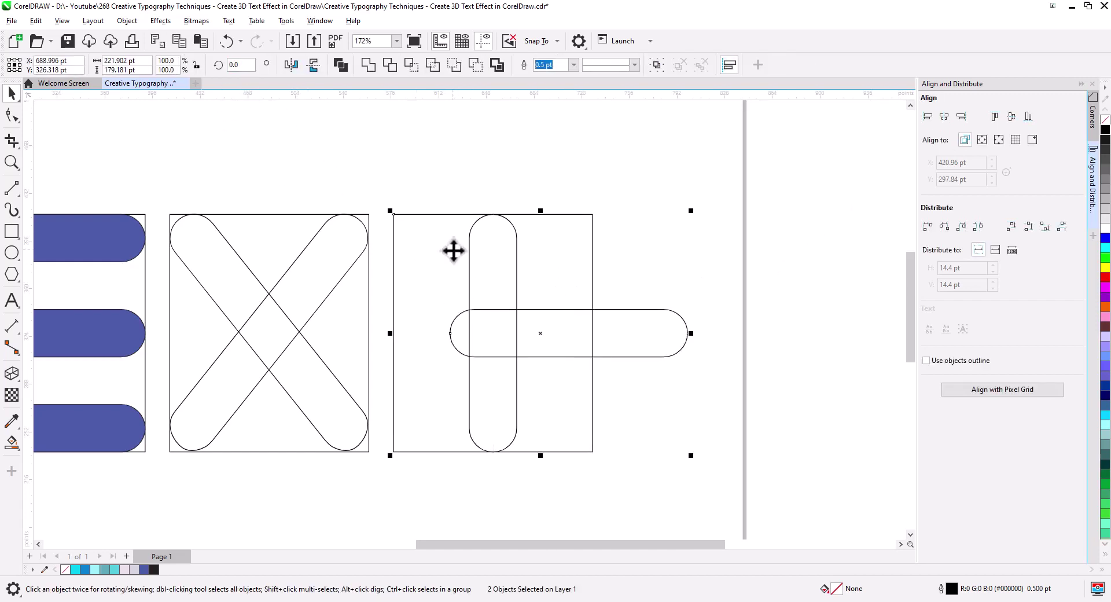
pyautogui.click(994, 116)
pyautogui.click(928, 116)
pyautogui.click(573, 306)
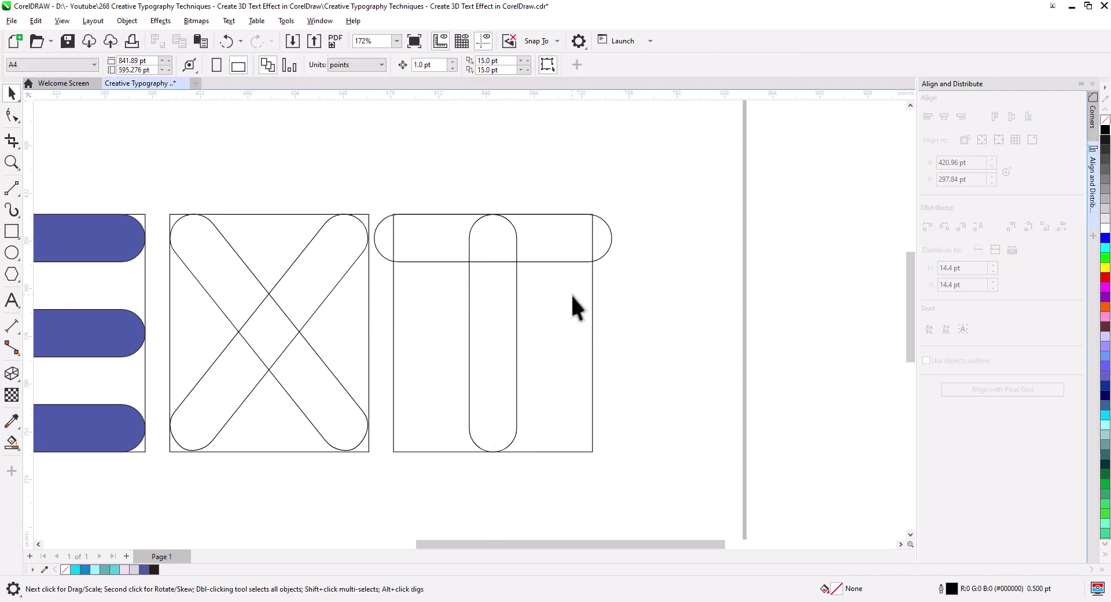
# Step: Set the horizontal pill's width to the frame's 150.196 pt width
pyautogui.click(572, 297)
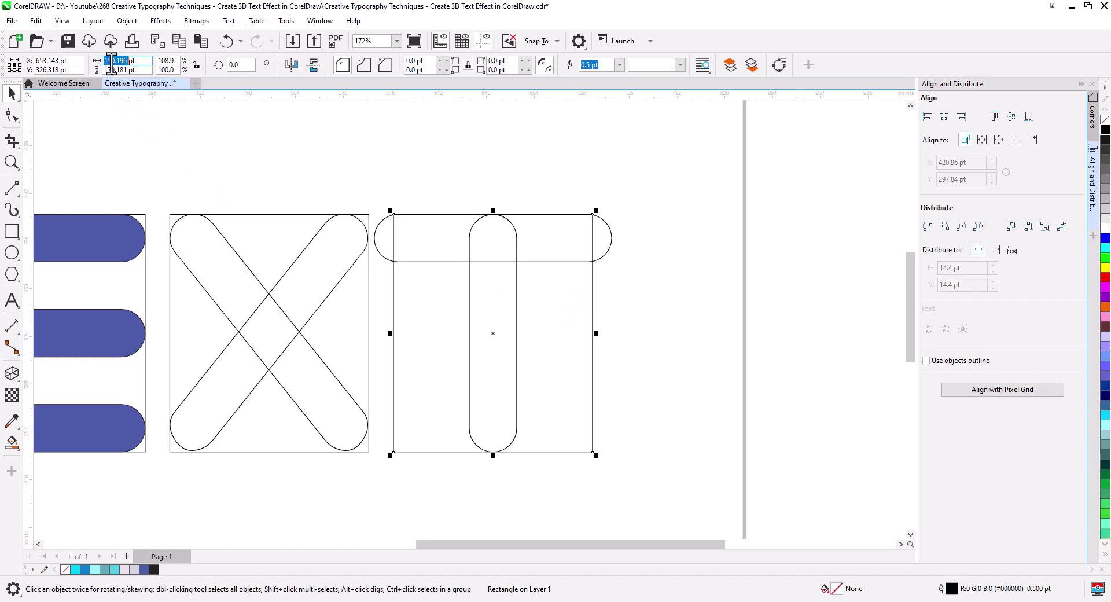
pyautogui.rightClick(111, 65)
pyautogui.click(150, 111)
pyautogui.click(410, 202)
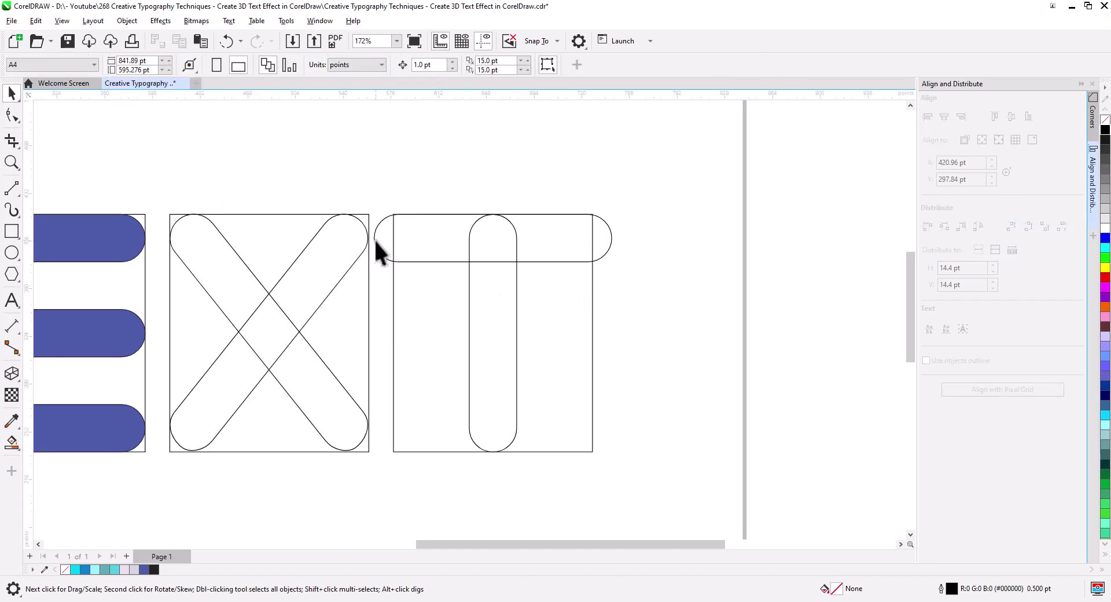
pyautogui.click(375, 240)
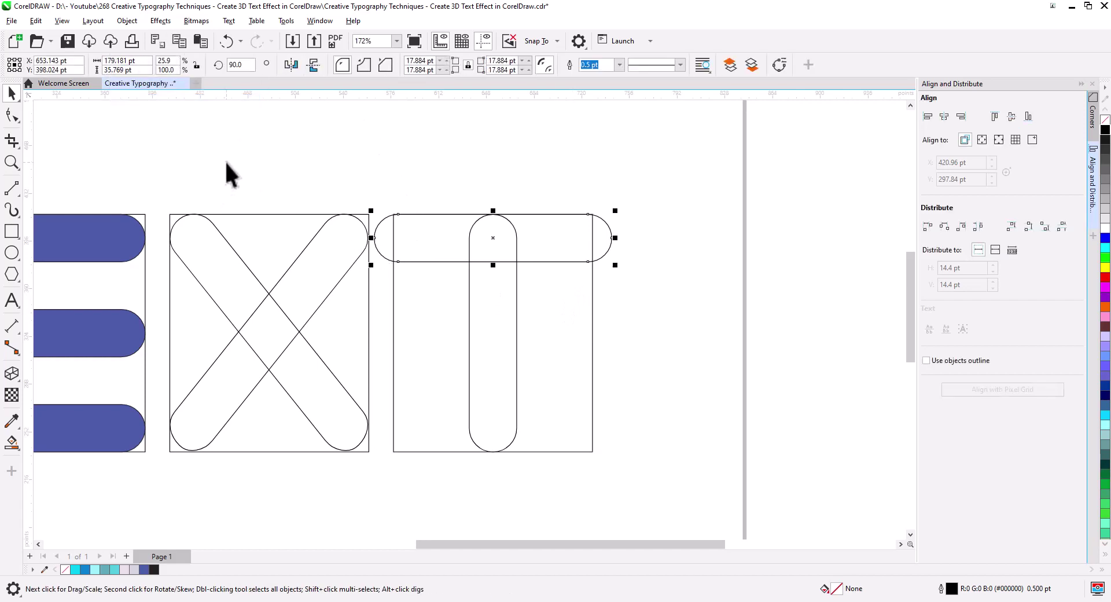
pyautogui.rightClick(117, 63)
pyautogui.click(144, 112)
pyautogui.press('Return')
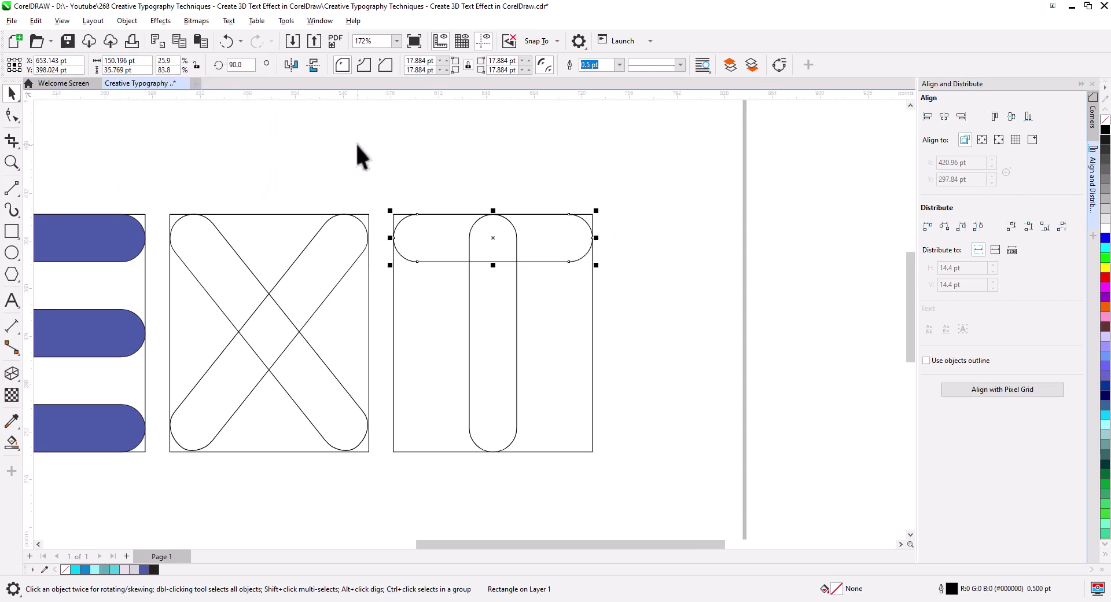
pyautogui.click(471, 206)
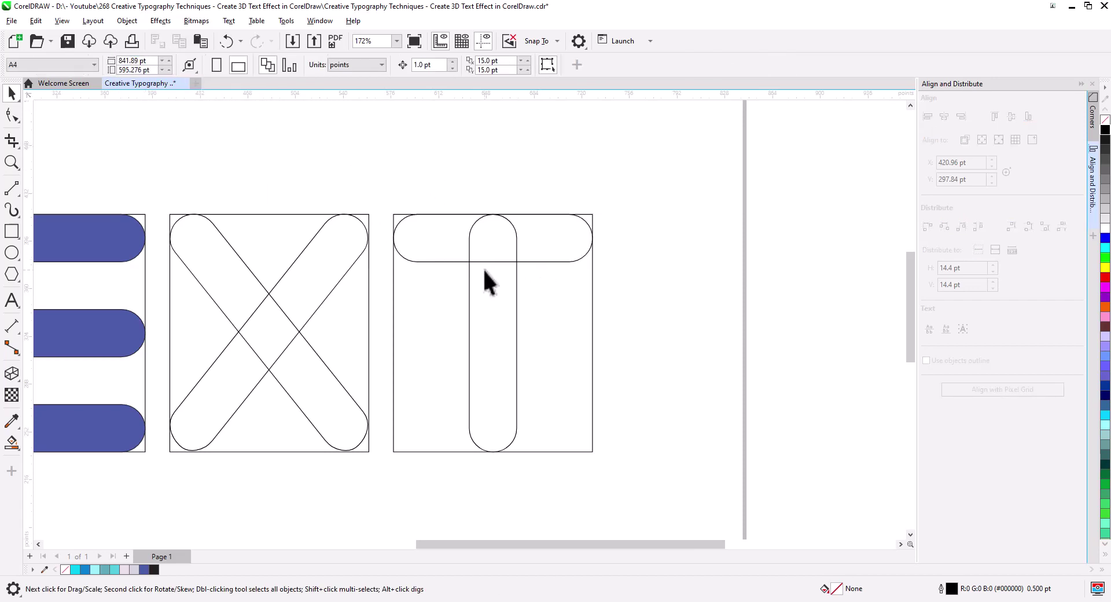
pyautogui.scroll(-3, 484, 269)
pyautogui.moveTo(463, 320); pyautogui.dragTo(708, 326)
pyautogui.moveTo(542, 354); pyautogui.dragTo(590, 354)
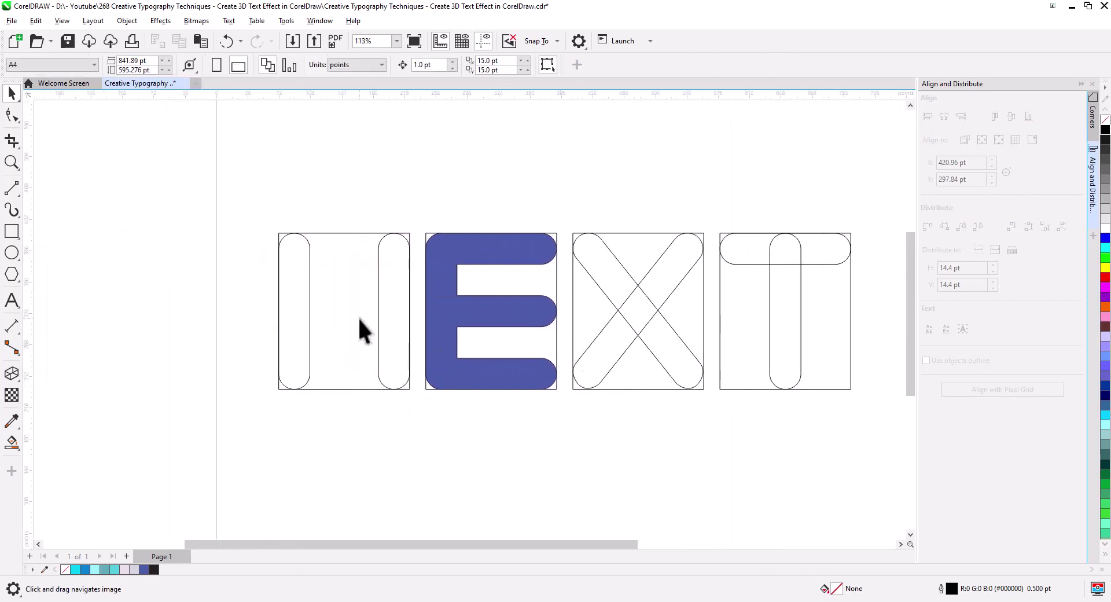
# Step: Draw a circle to the left of the I
pyautogui.scroll(3, 358, 316)
pyautogui.moveTo(358, 317); pyautogui.dragTo(347, 338)
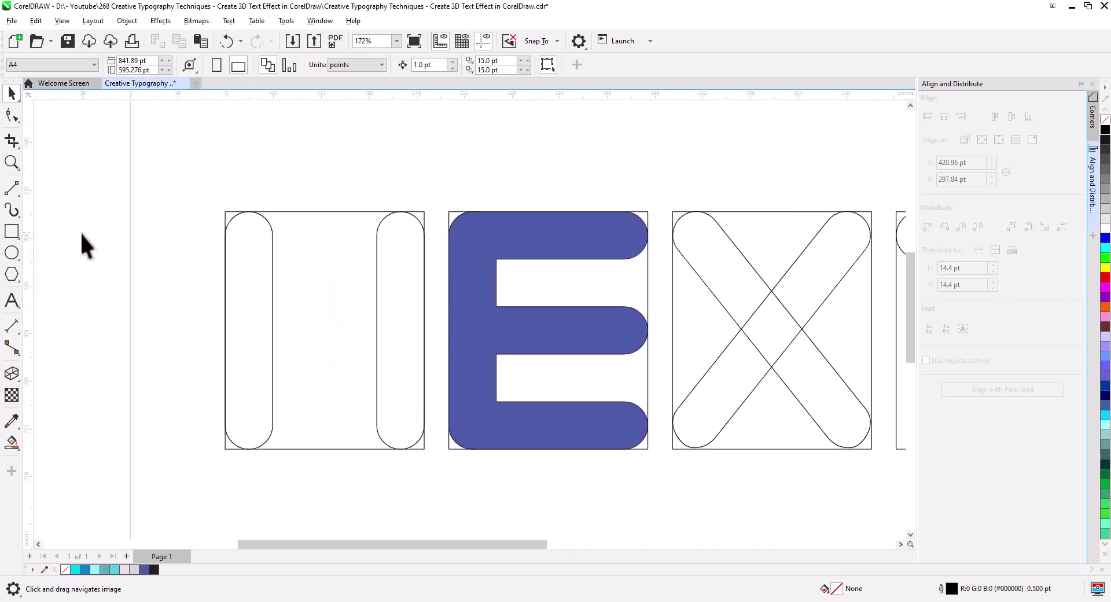
pyautogui.click(12, 253)
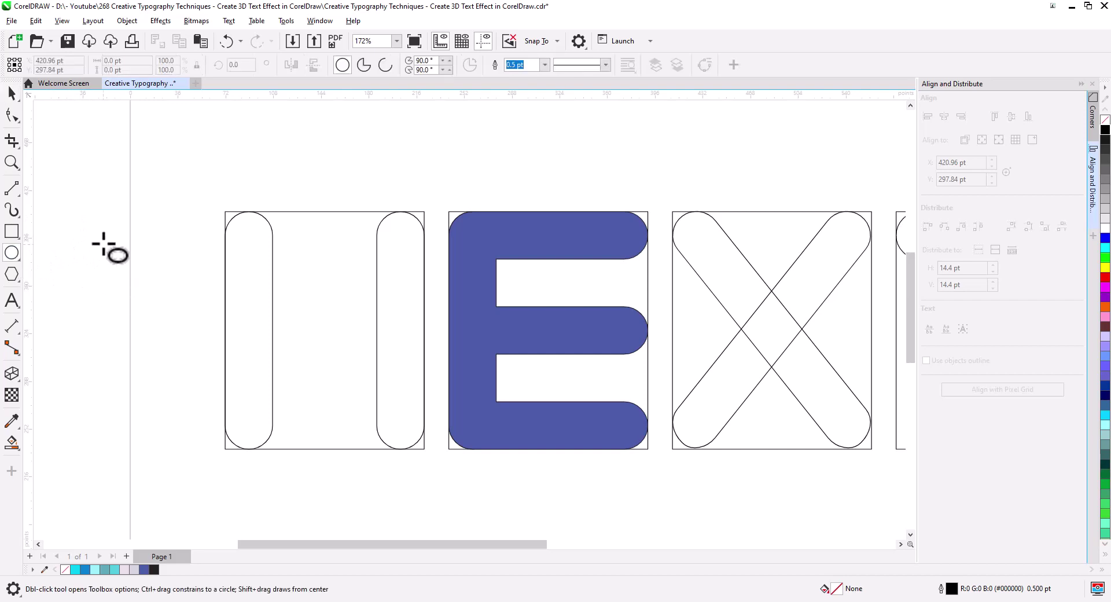
pyautogui.moveTo(104, 244)
pyautogui.mouseDown()
pyautogui.moveTo(218, 390)
pyautogui.moveTo(267, 404)
pyautogui.mouseUp()
pyautogui.click(11, 93)
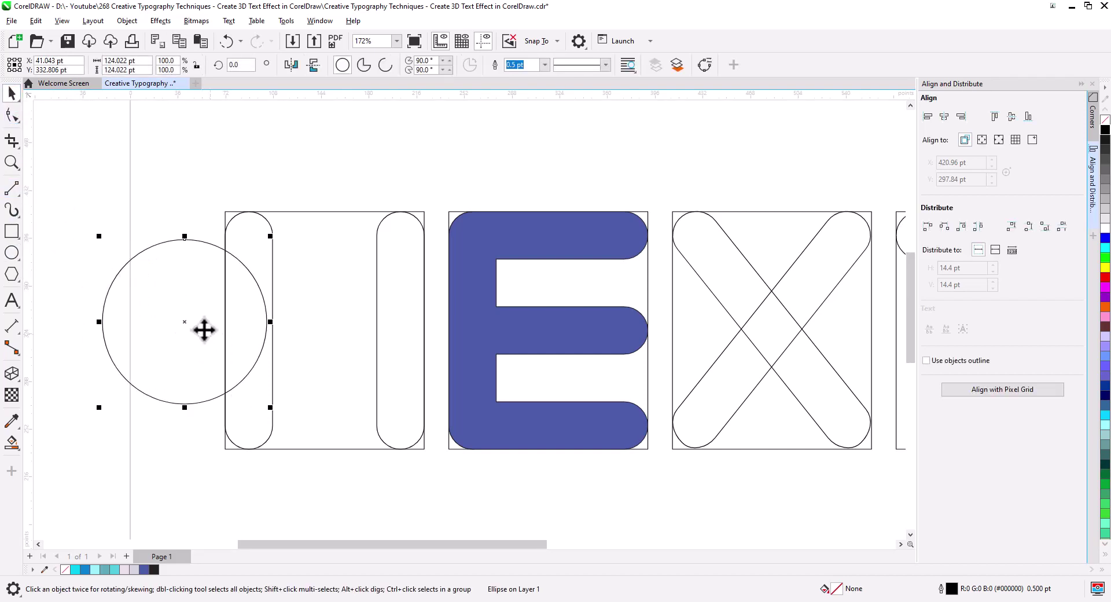
# Step: Give the circle the rectangle's 150.196 pt width, keeping proportions locked
pyautogui.click(322, 314)
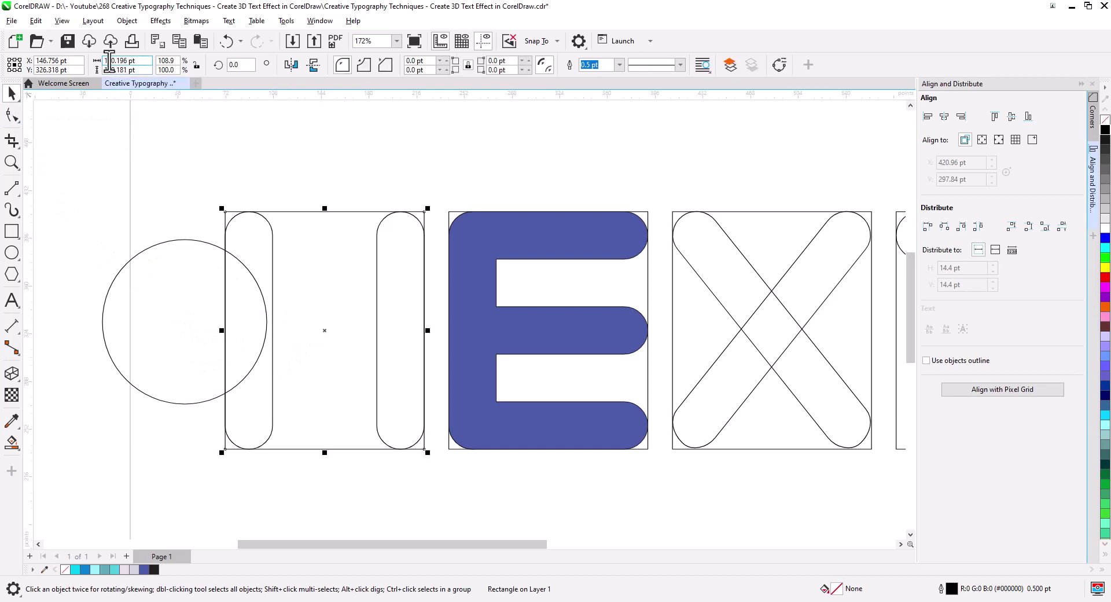
pyautogui.rightClick(114, 60)
pyautogui.click(143, 98)
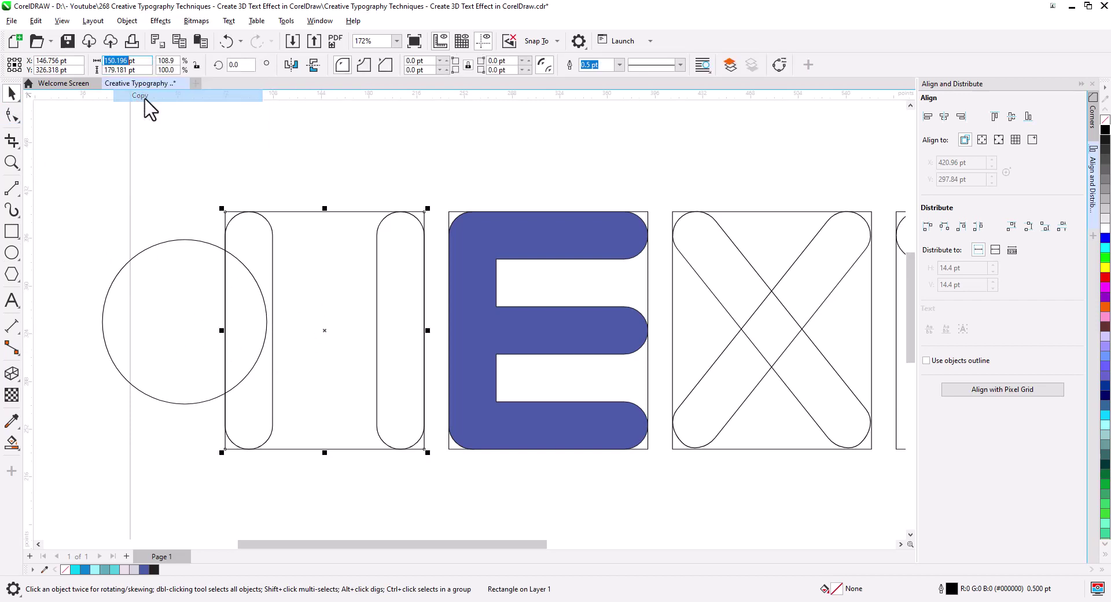
pyautogui.click(198, 65)
pyautogui.click(156, 331)
pyautogui.click(112, 60)
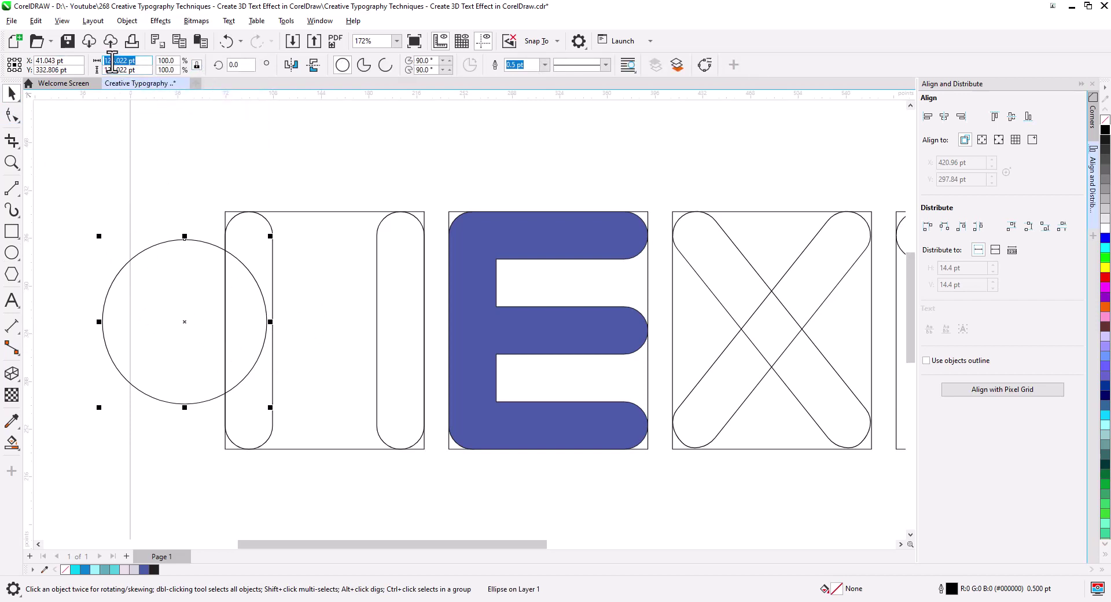
pyautogui.rightClick(114, 61)
pyautogui.click(149, 110)
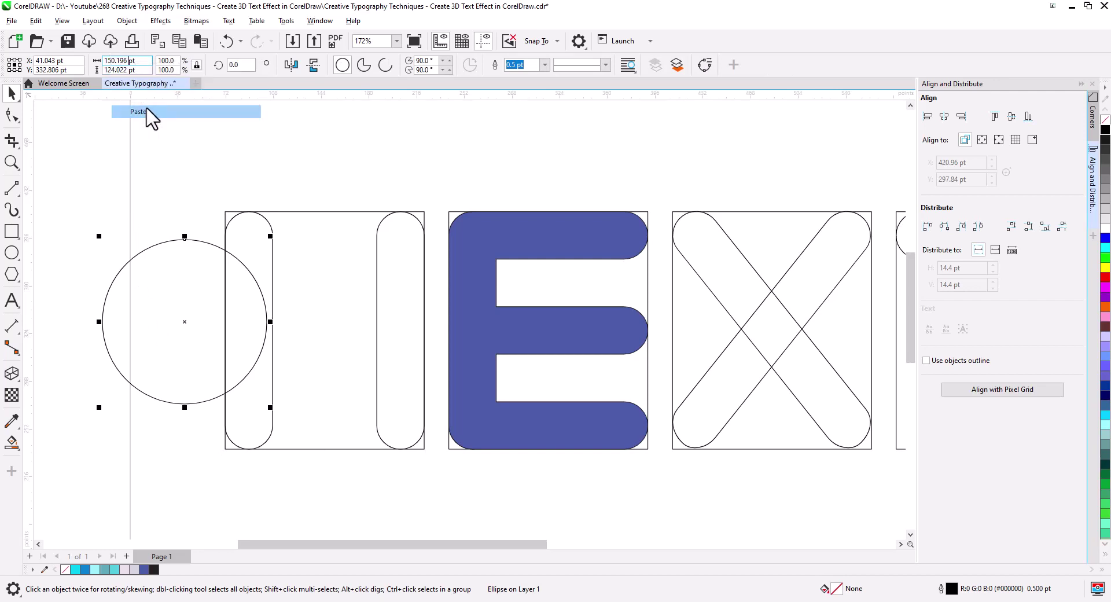
pyautogui.press('Return')
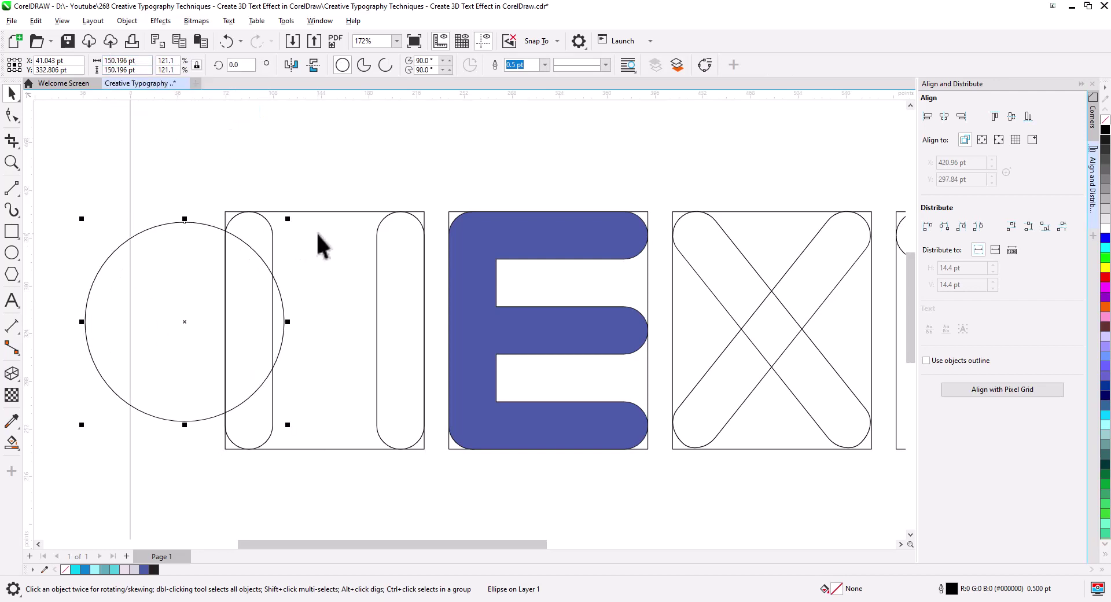
# Step: Centre the circle horizontally on the first frame and align it to the top
pyautogui.keyDown('shift'); pyautogui.click(424, 249); pyautogui.keyUp('shift')
pyautogui.click(945, 118)
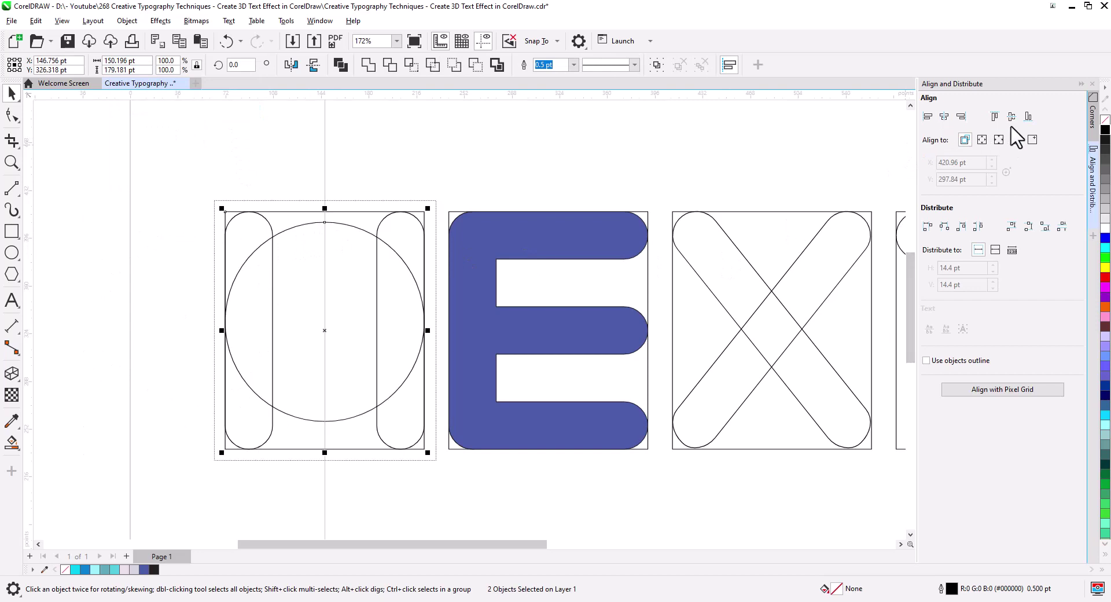
pyautogui.click(995, 116)
pyautogui.click(530, 194)
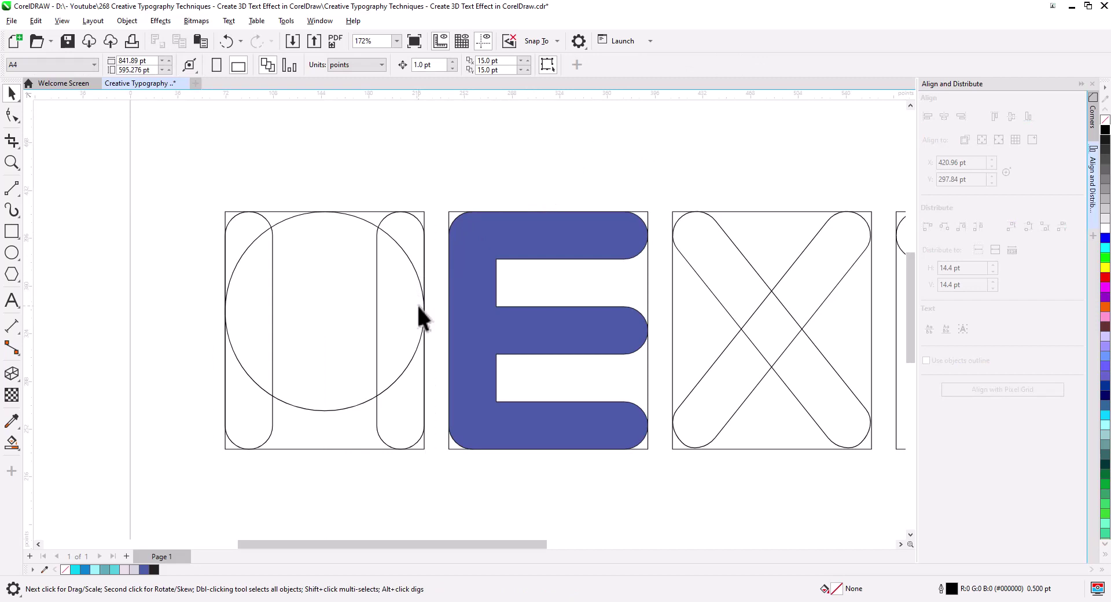
# Step: Copy the right-hand pill's 35.769 pt width from the property bar
pyautogui.click(325, 411)
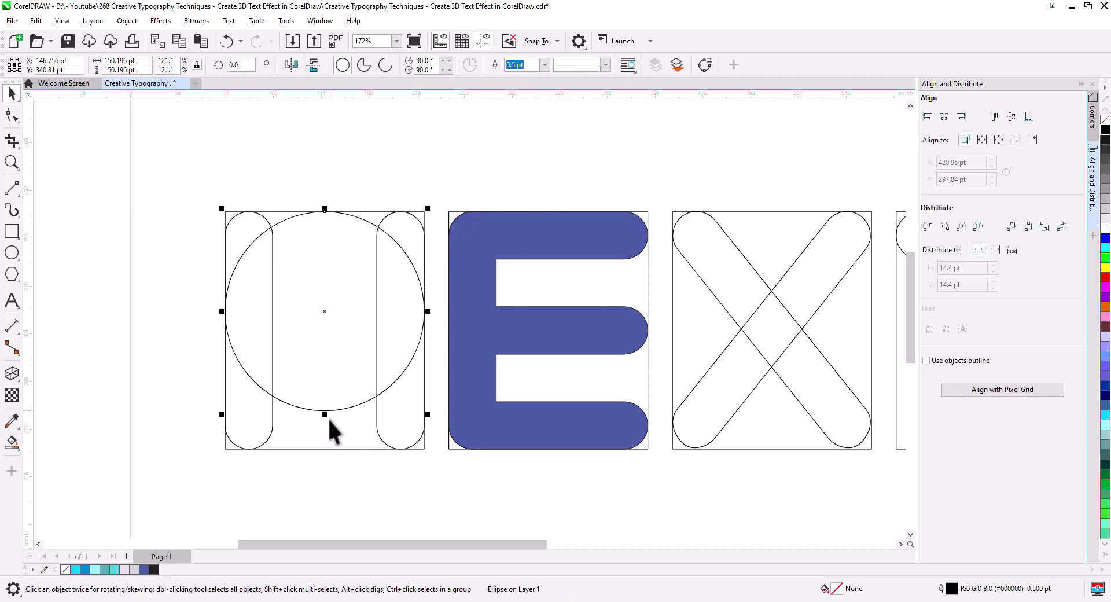
pyautogui.click(371, 506)
pyautogui.scroll(2, 347, 355)
pyautogui.moveTo(349, 359); pyautogui.dragTo(446, 374)
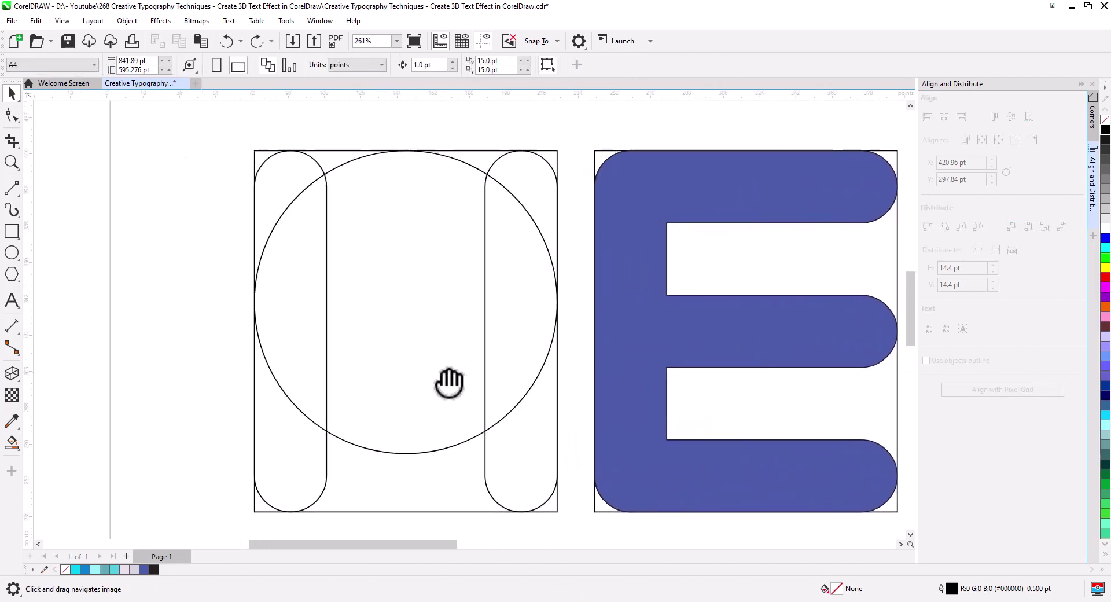
pyautogui.click(491, 179)
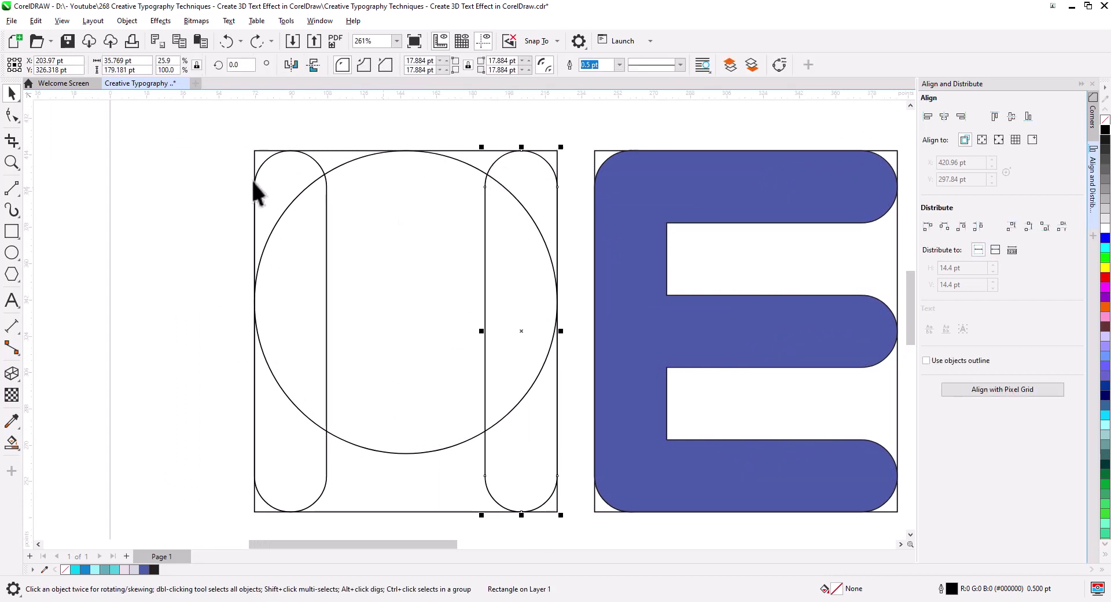
pyautogui.rightClick(112, 60)
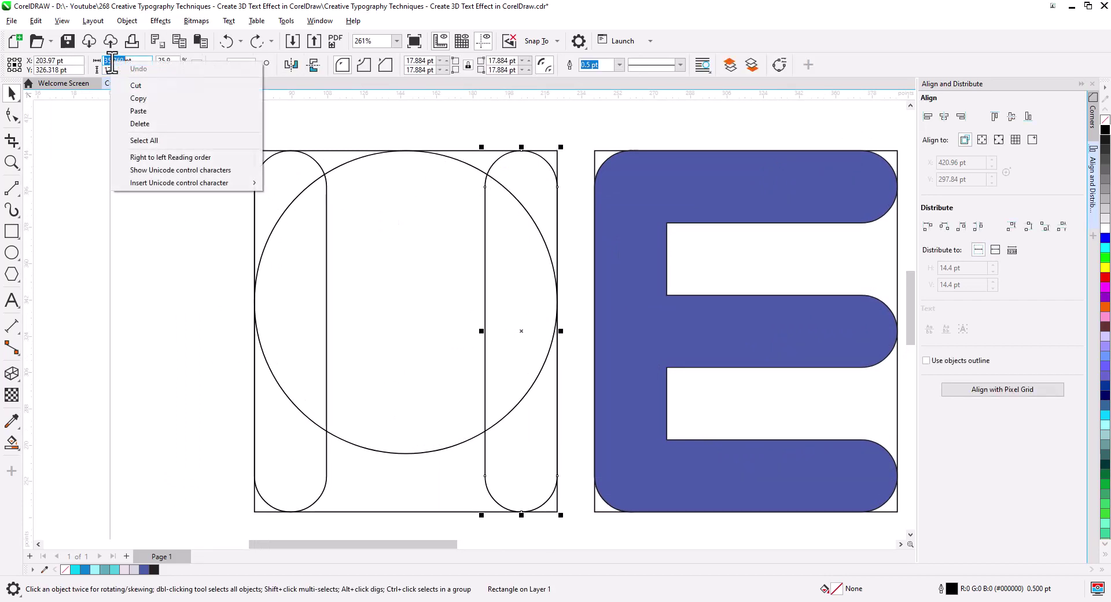
pyautogui.click(137, 104)
# Step: Add an inside contour to the large circle with a 35.769 pt offset
pyautogui.click(307, 172)
pyautogui.click(333, 173)
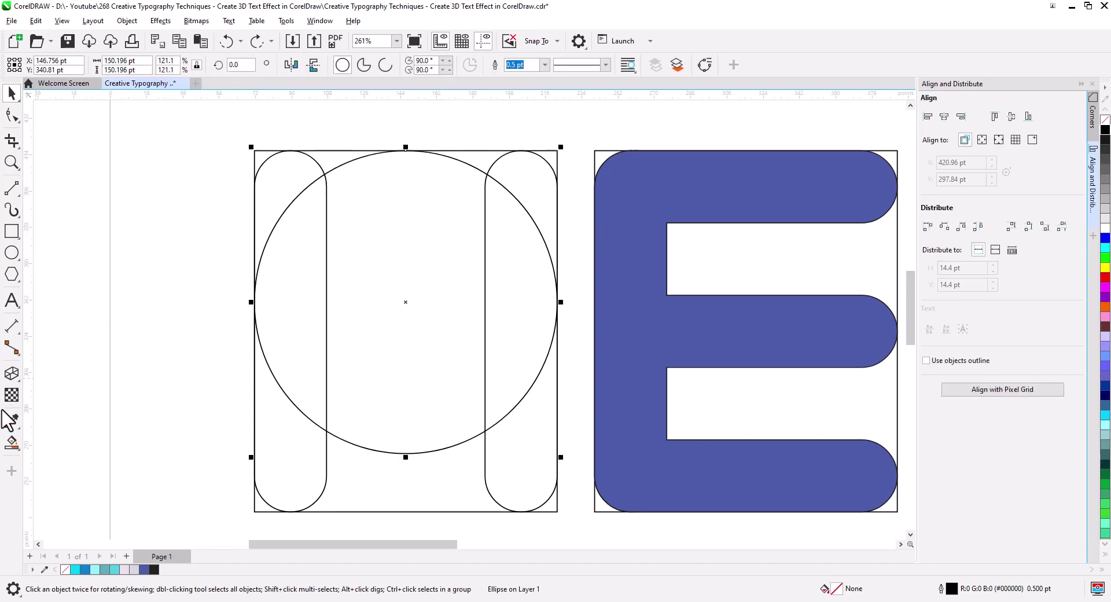
pyautogui.click(11, 373)
pyautogui.click(63, 396)
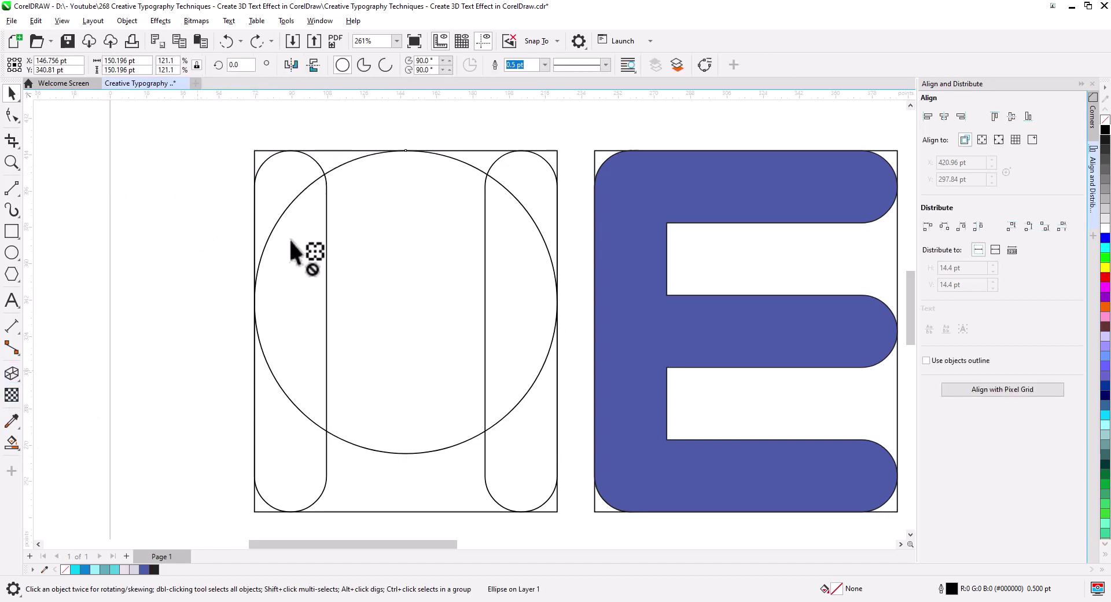
pyautogui.rightClick(423, 64)
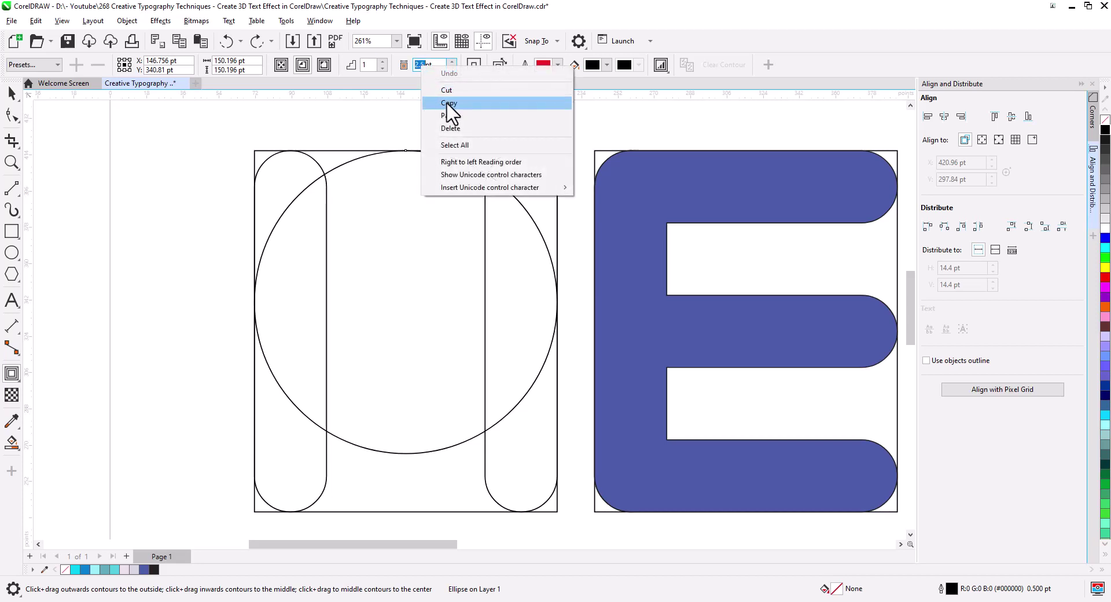
pyautogui.click(456, 116)
pyautogui.click(311, 65)
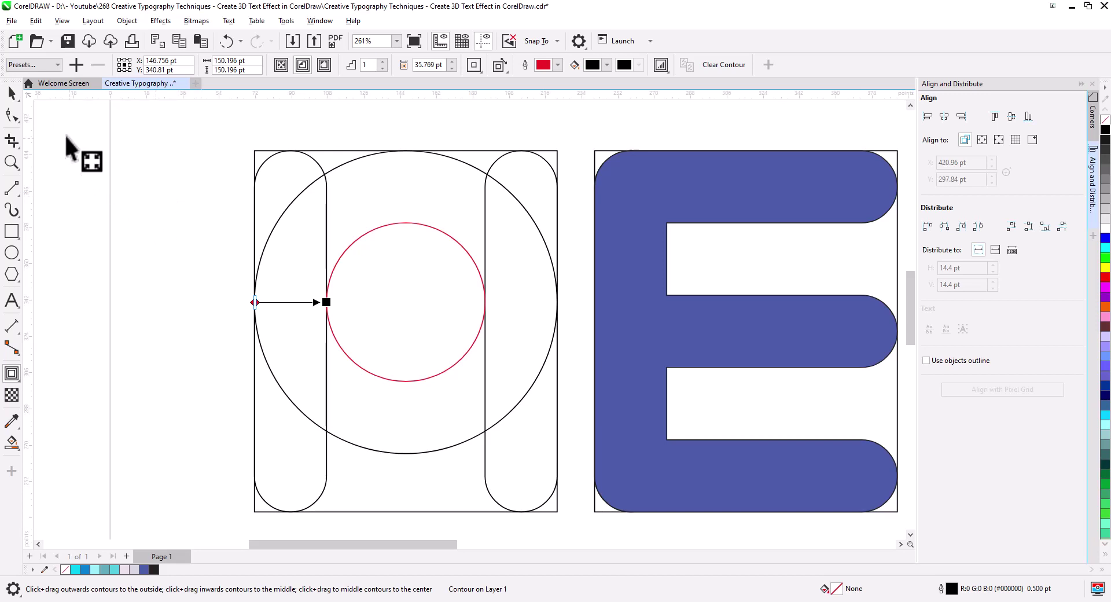
pyautogui.click(11, 94)
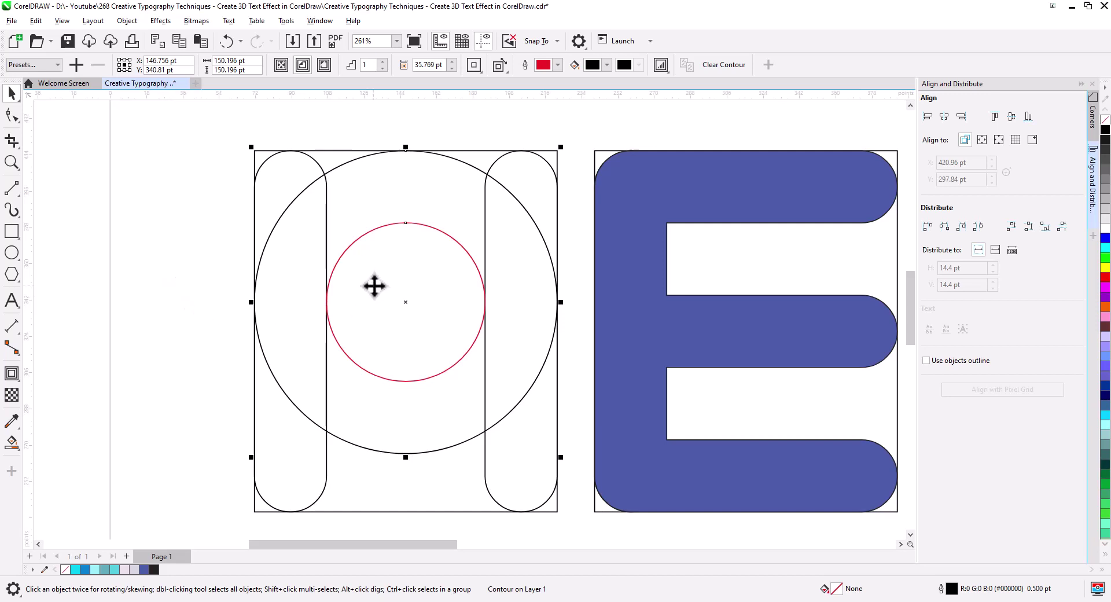
pyautogui.scroll(-6, 374, 289)
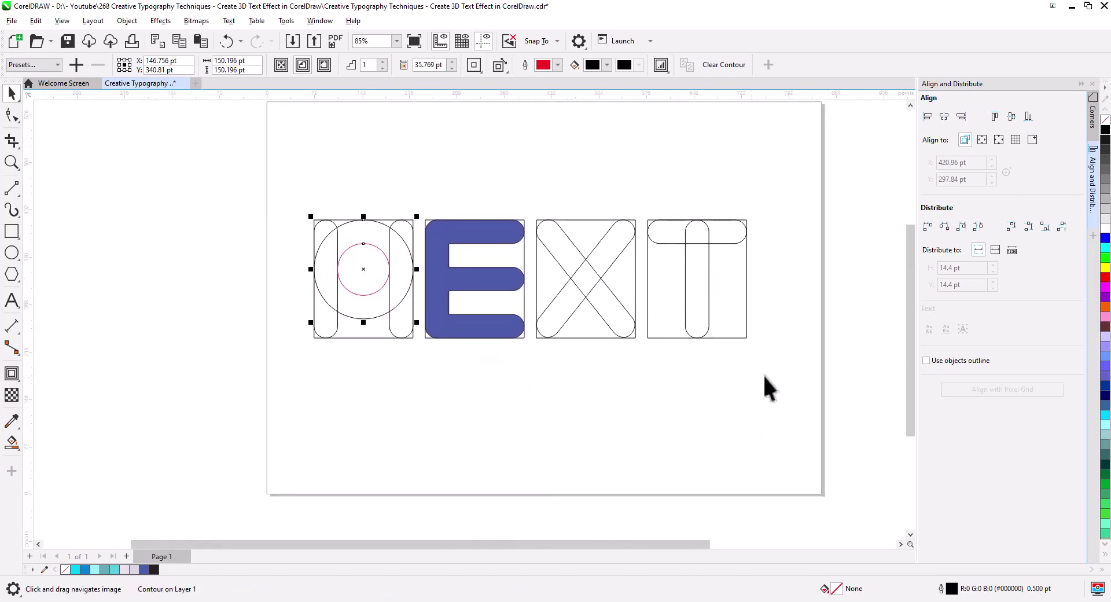
# Step: Place a copy of all the letter outlines to the left of the page
pyautogui.moveTo(789, 375); pyautogui.dragTo(304, 211)
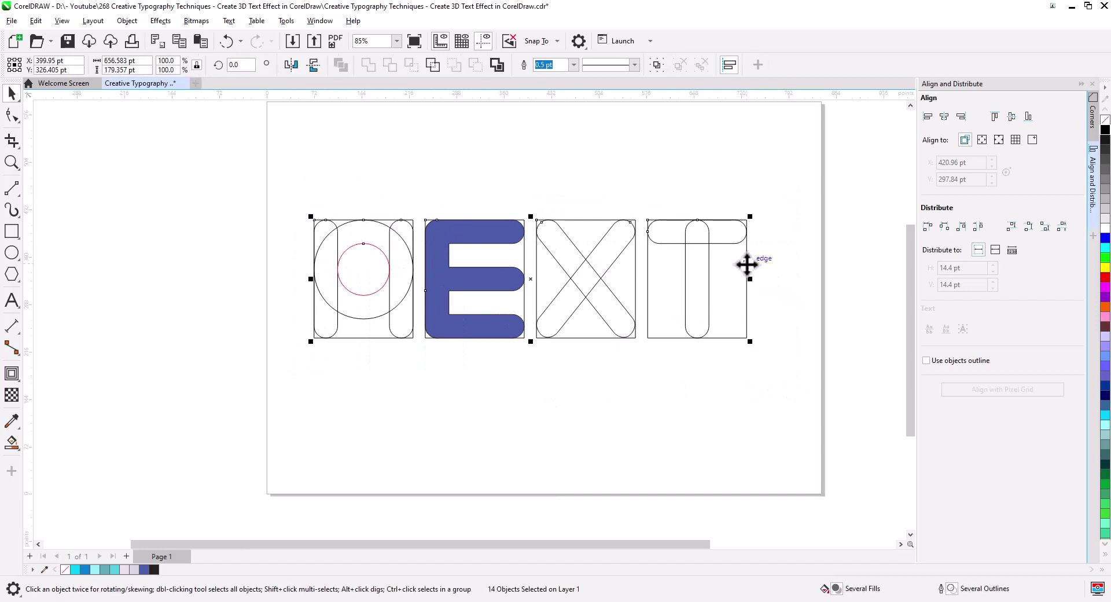
pyautogui.moveTo(744, 262); pyautogui.dragTo(112, 308)
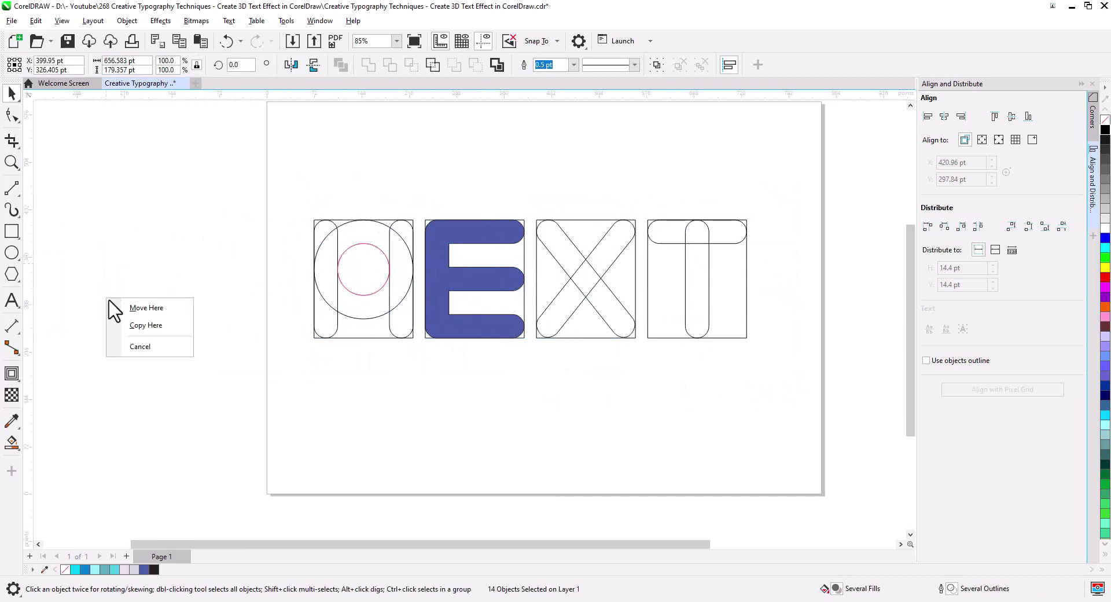
pyautogui.click(145, 325)
pyautogui.scroll(5, 375, 266)
pyautogui.moveTo(383, 256); pyautogui.dragTo(384, 287)
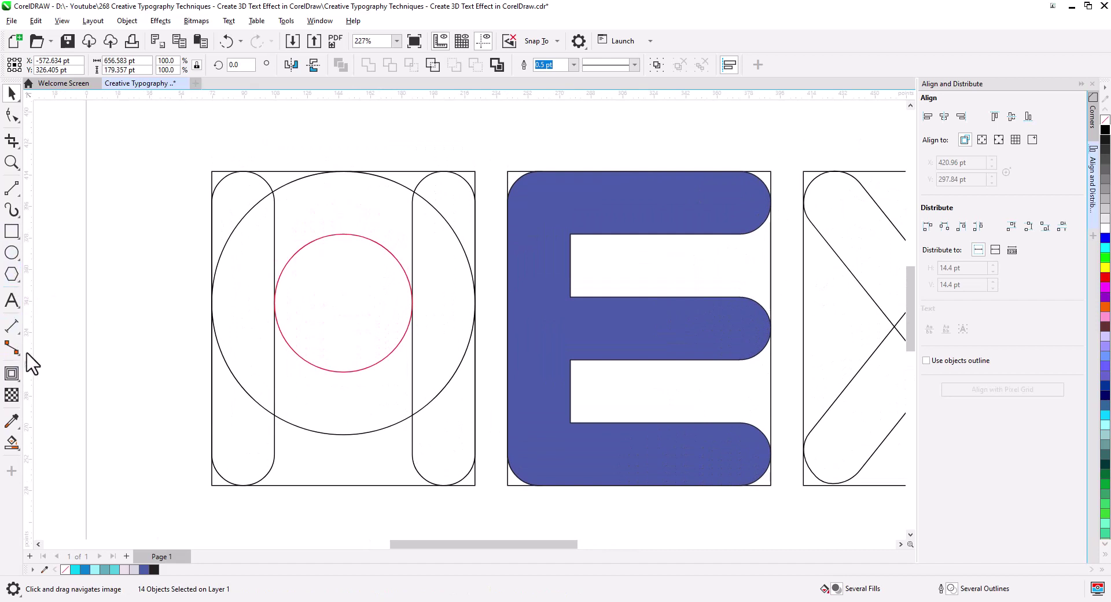
# Step: Smart Fill the n's arch, both circle crescents and both leg bottoms in blue
pyautogui.click(11, 441)
pyautogui.click(302, 244)
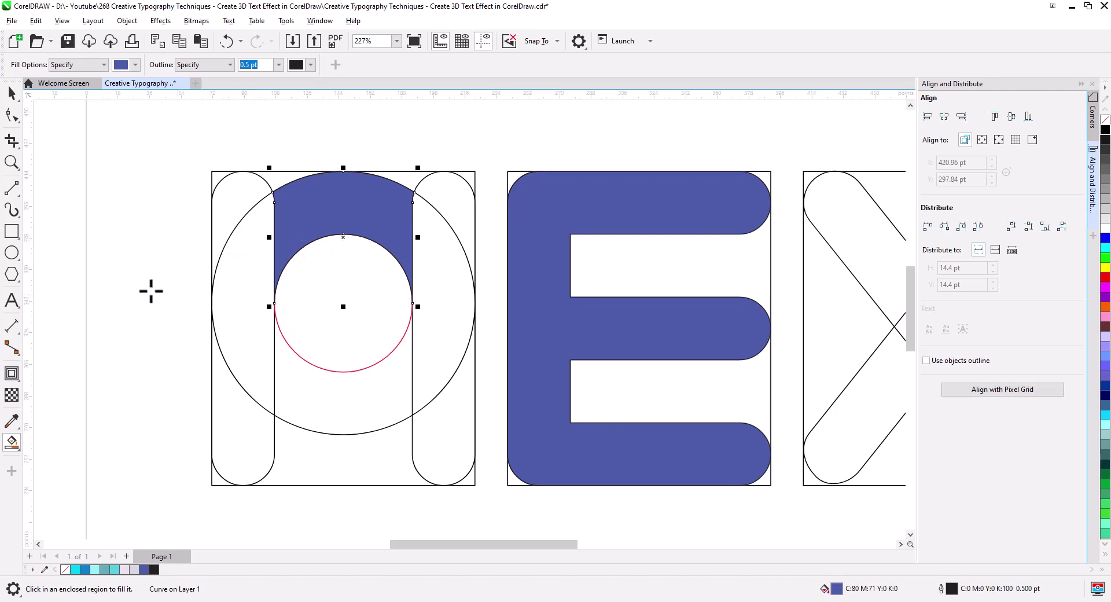
pyautogui.click(252, 235)
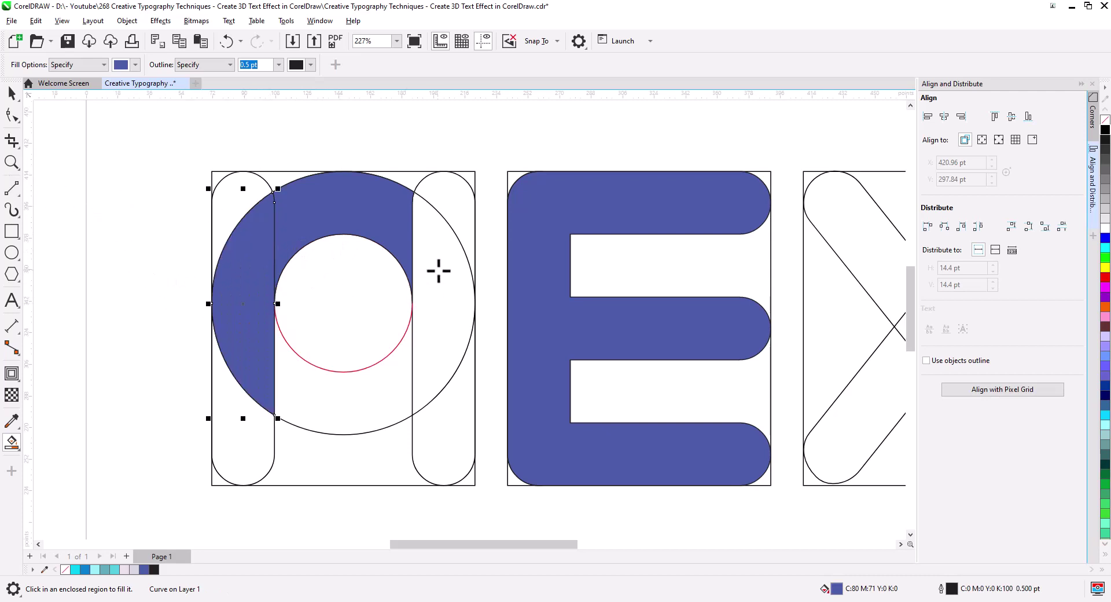
pyautogui.click(441, 269)
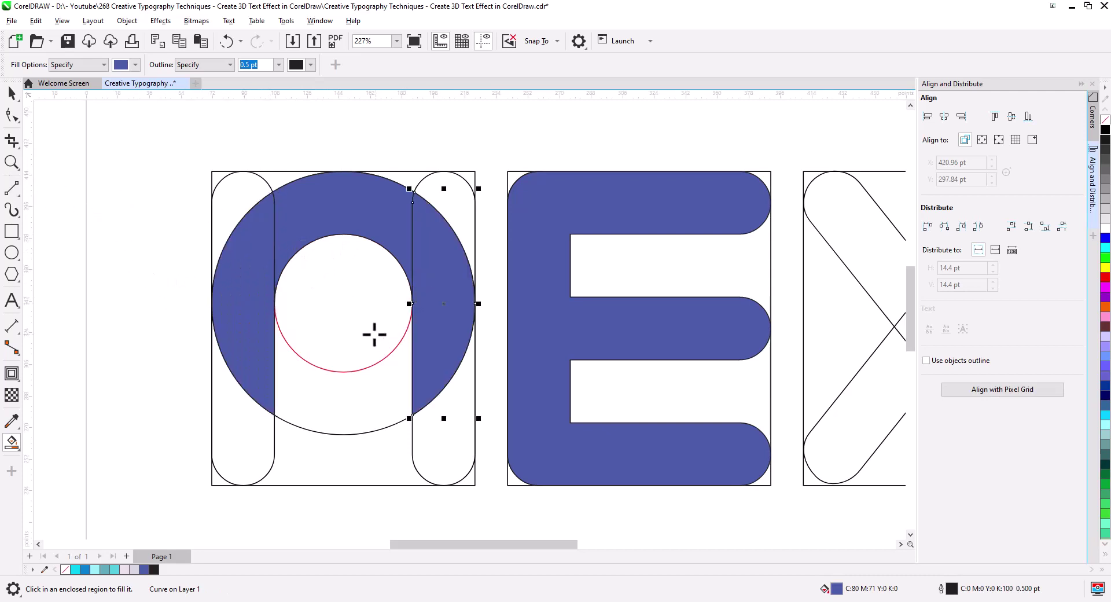
pyautogui.click(243, 434)
pyautogui.click(454, 455)
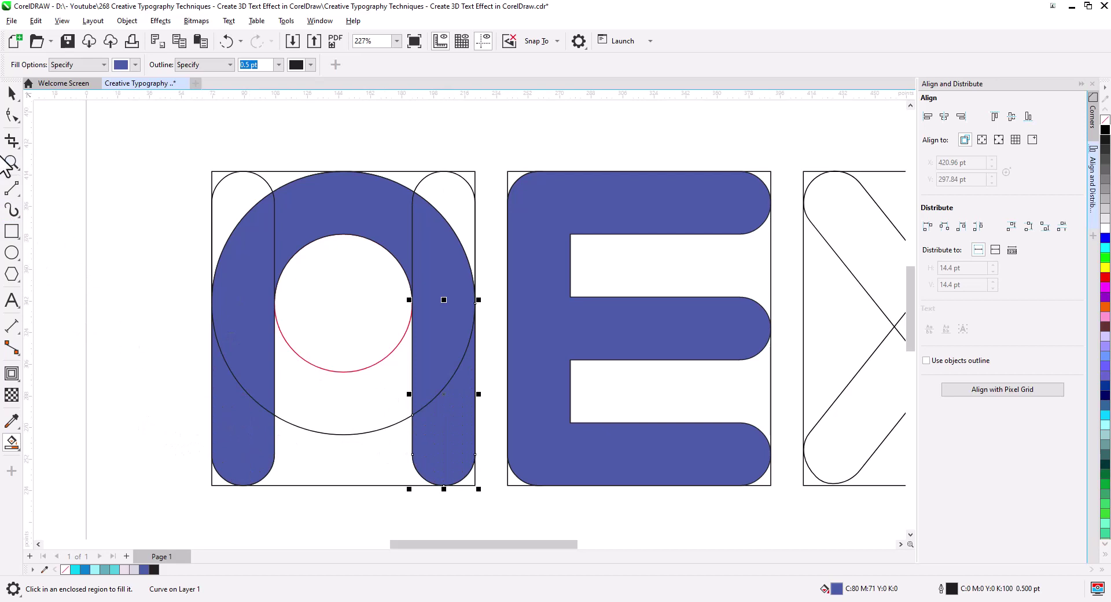
pyautogui.click(12, 95)
# Step: Weld the blue arch and leg pieces into a single n shape
pyautogui.click(83, 215)
pyautogui.moveTo(385, 381); pyautogui.dragTo(324, 368)
pyautogui.keyDown('shift'); pyautogui.click(350, 232); pyautogui.keyUp('shift')
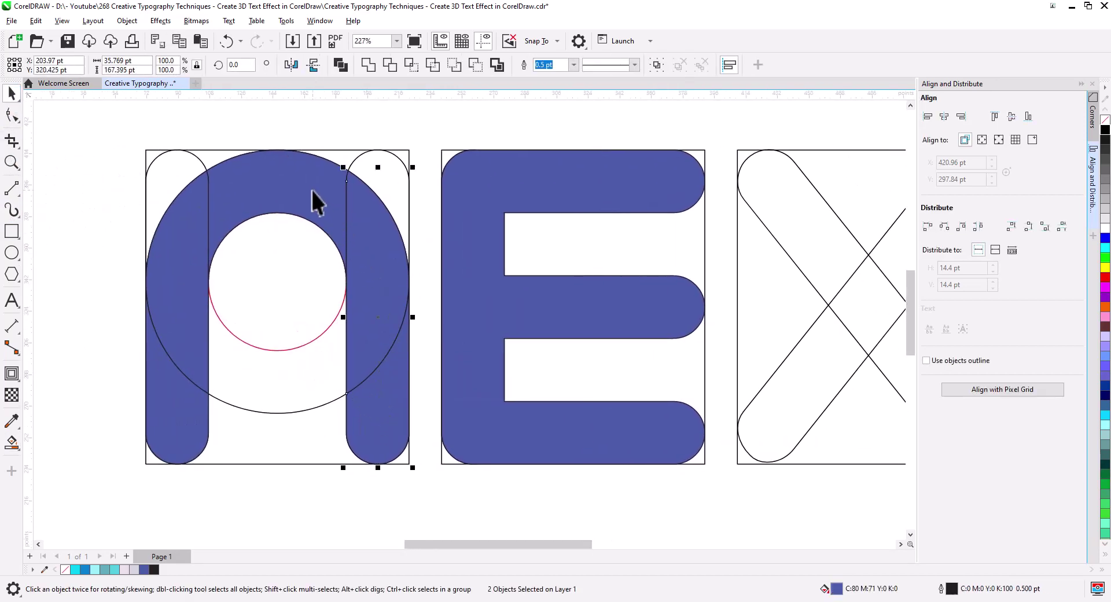
pyautogui.keyDown('shift'); pyautogui.click(257, 215); pyautogui.keyUp('shift')
pyautogui.keyDown('shift'); pyautogui.click(183, 259); pyautogui.keyUp('shift')
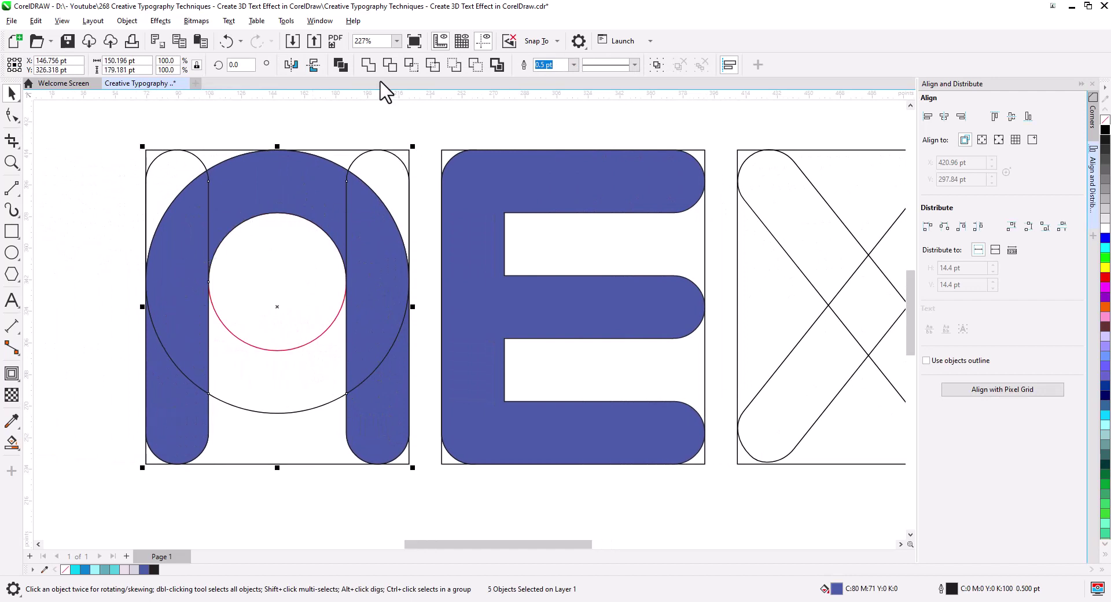
pyautogui.click(369, 64)
pyautogui.click(328, 111)
pyautogui.scroll(-2, 378, 312)
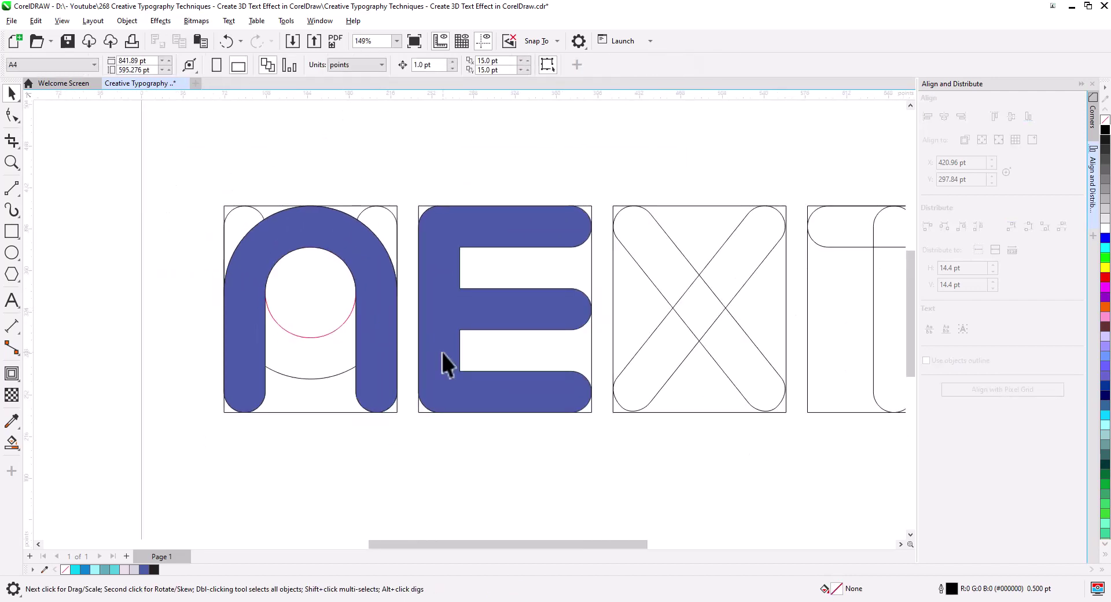
# Step: Weld the two X strokes into one shape and fill it blue
pyautogui.moveTo(479, 370); pyautogui.dragTo(273, 393)
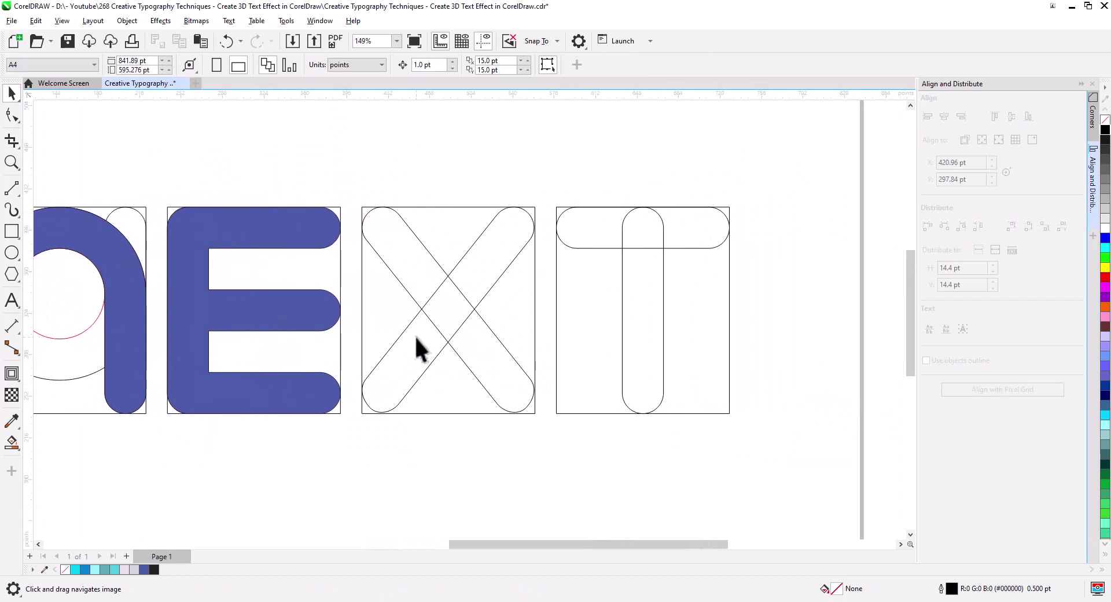
pyautogui.click(431, 338)
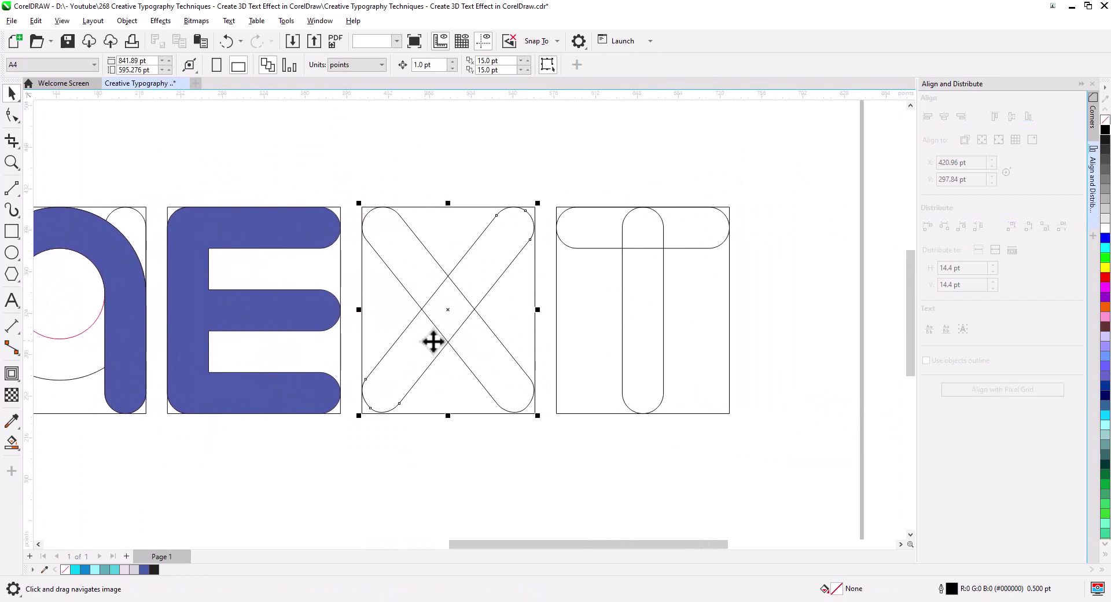
pyautogui.keyDown('shift'); pyautogui.click(416, 240); pyautogui.keyUp('shift')
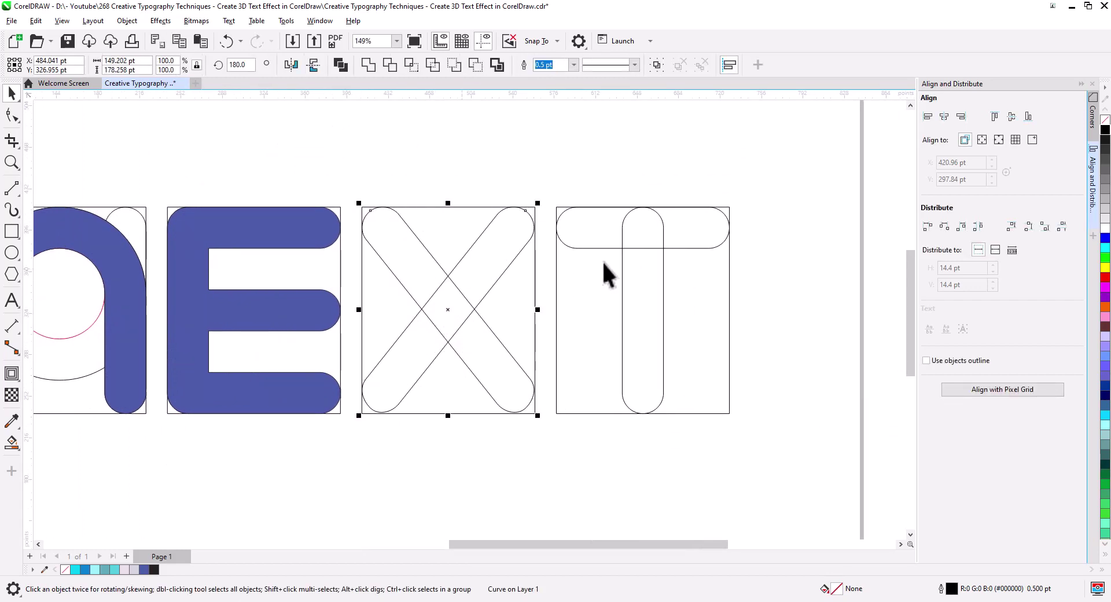
pyautogui.click(368, 65)
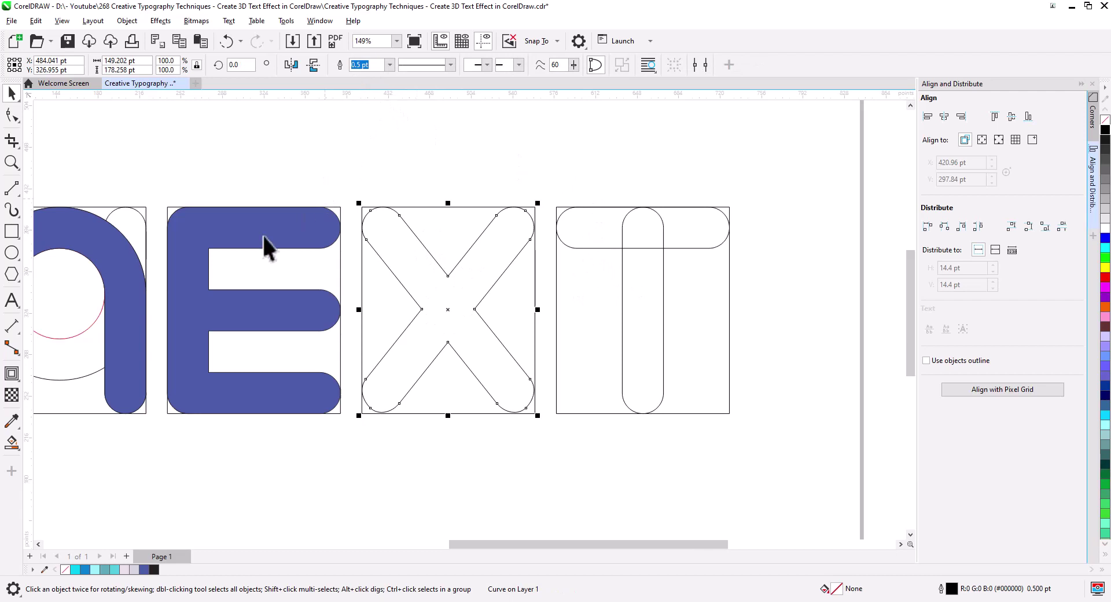
pyautogui.click(143, 569)
# Step: Weld the T's crossbar and stem together and fill the result blue
pyautogui.moveTo(628, 431); pyautogui.dragTo(463, 467)
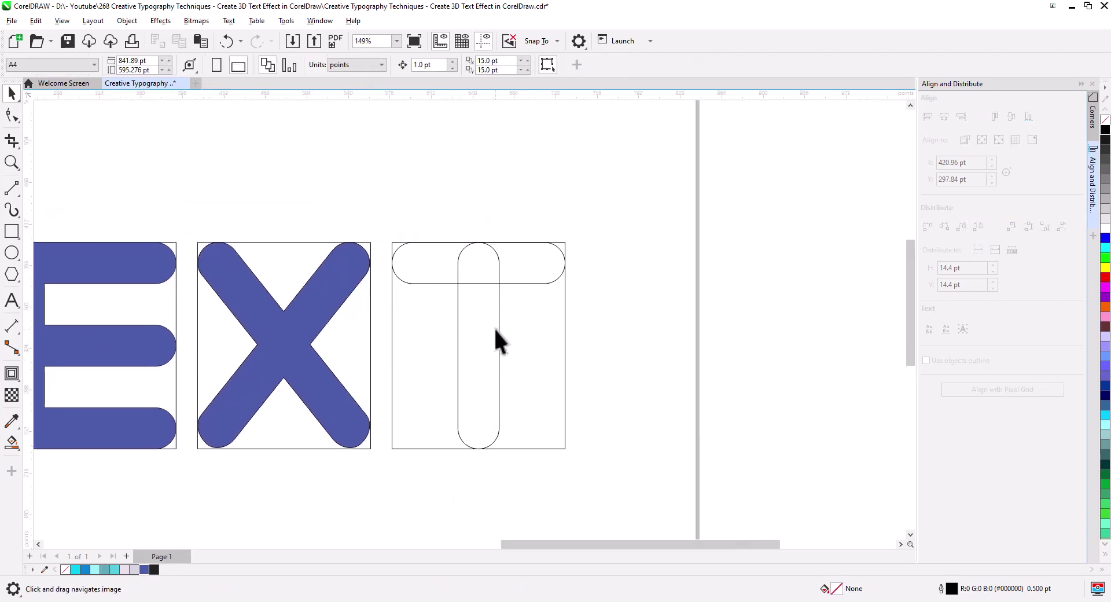
pyautogui.click(498, 290)
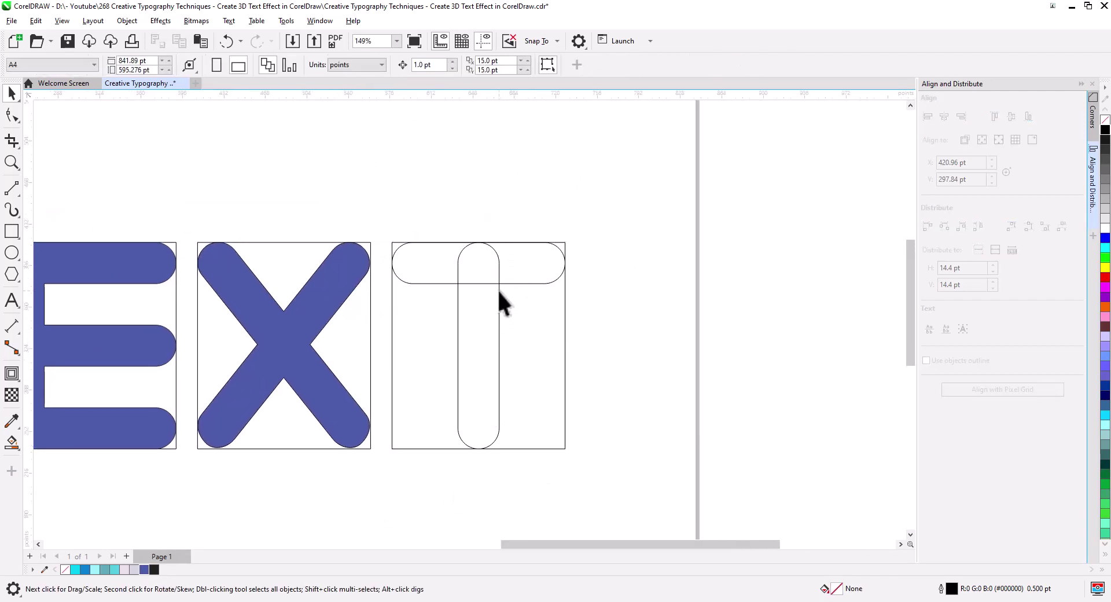
pyautogui.click(505, 284)
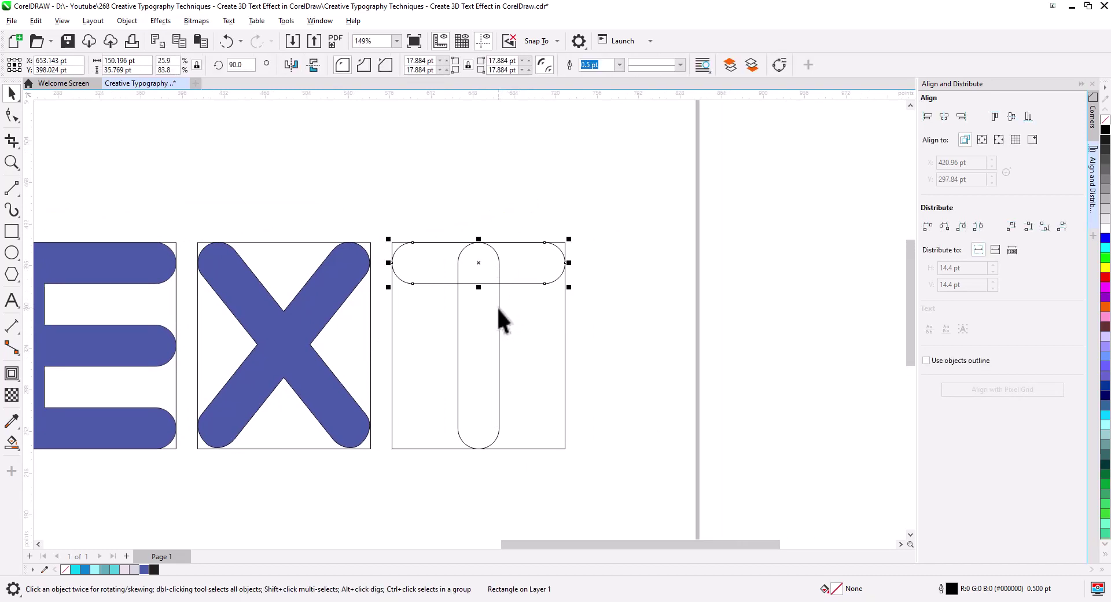
pyautogui.keyDown('shift'); pyautogui.click(499, 309); pyautogui.keyUp('shift')
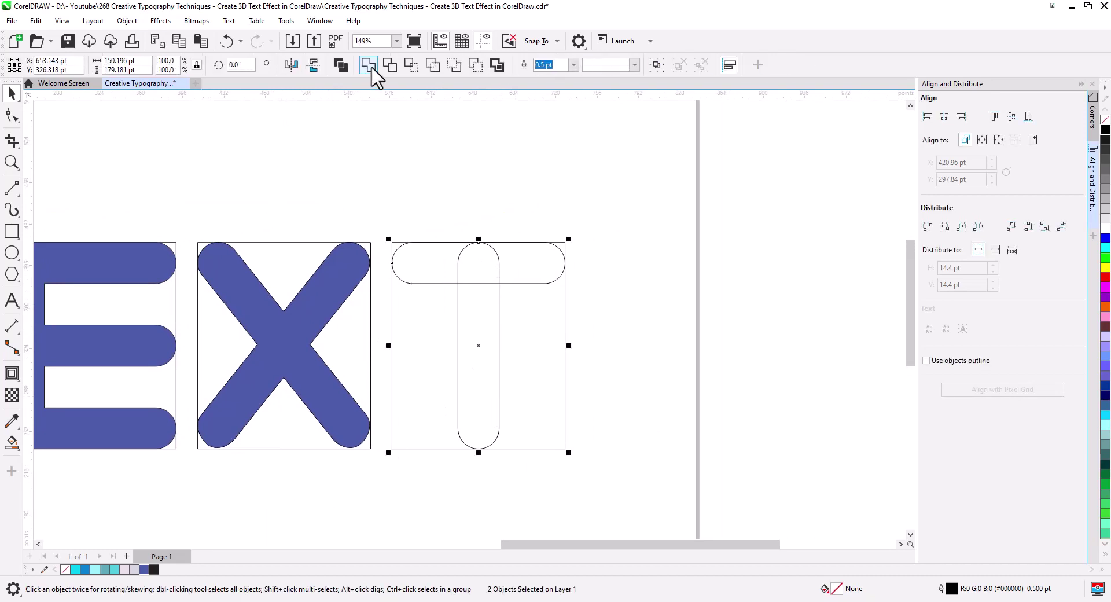
pyautogui.click(387, 66)
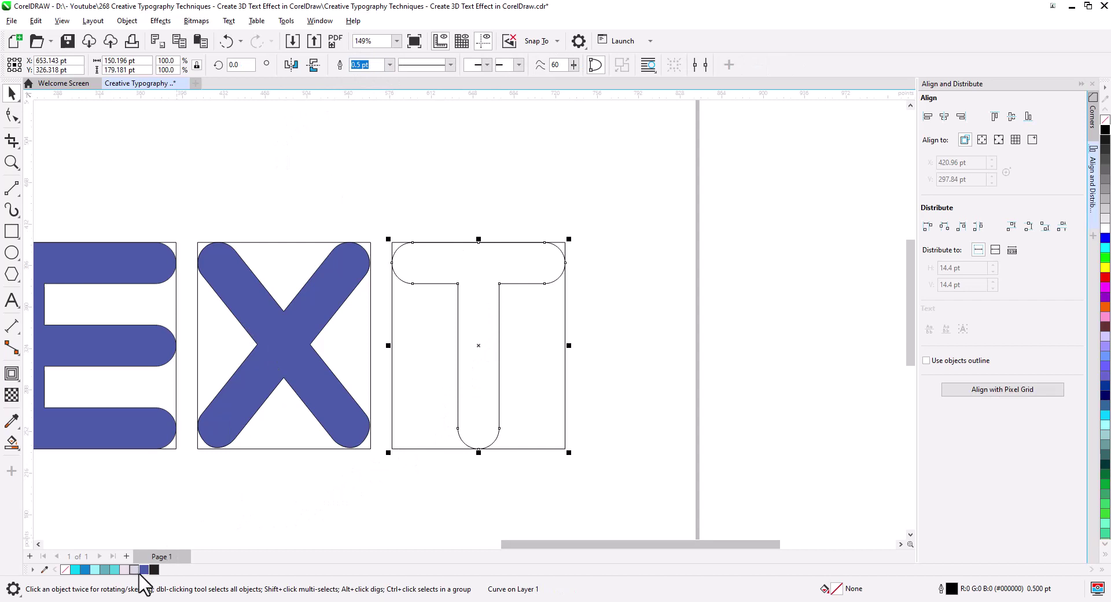
pyautogui.click(144, 570)
pyautogui.click(481, 479)
pyautogui.scroll(-2, 525, 466)
pyautogui.moveTo(541, 481); pyautogui.dragTo(592, 409)
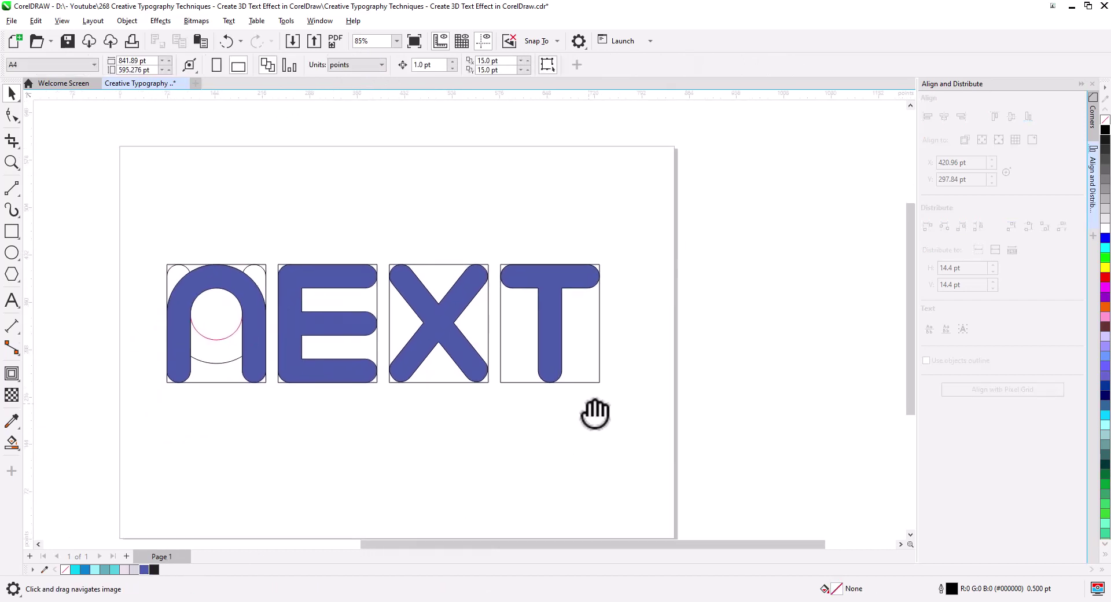
# Step: Move all the letter construction shapes up above the page
pyautogui.moveTo(661, 423); pyautogui.dragTo(233, 295)
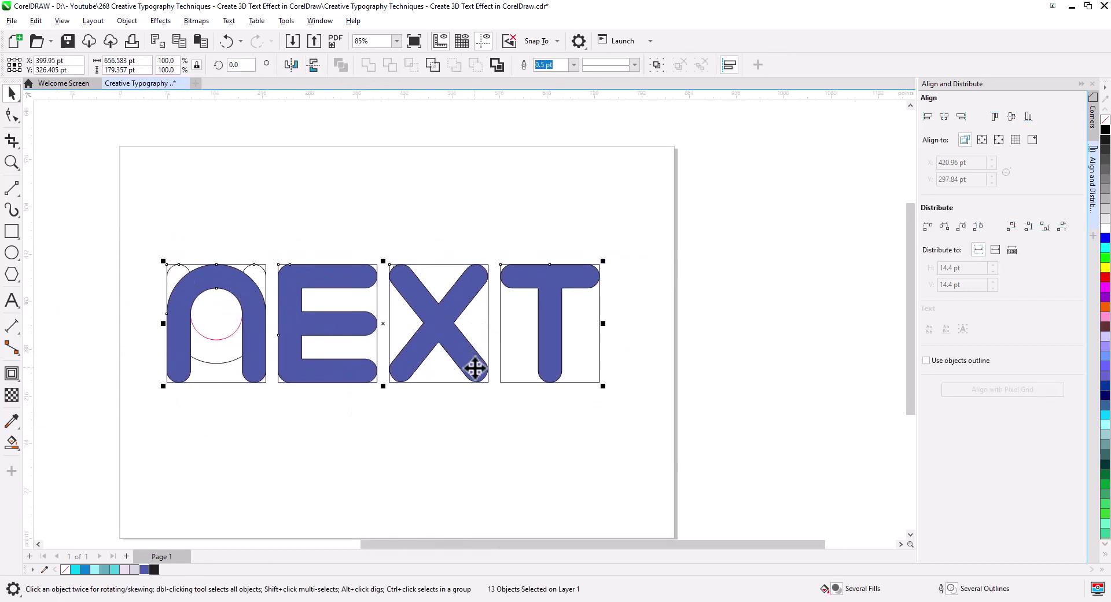
pyautogui.moveTo(471, 367); pyautogui.dragTo(463, 112)
pyautogui.moveTo(462, 111); pyautogui.dragTo(461, 110)
# Step: Place a copy of the n, E, X and T letters on the page and group them
pyautogui.moveTo(581, 220); pyautogui.dragTo(597, 318)
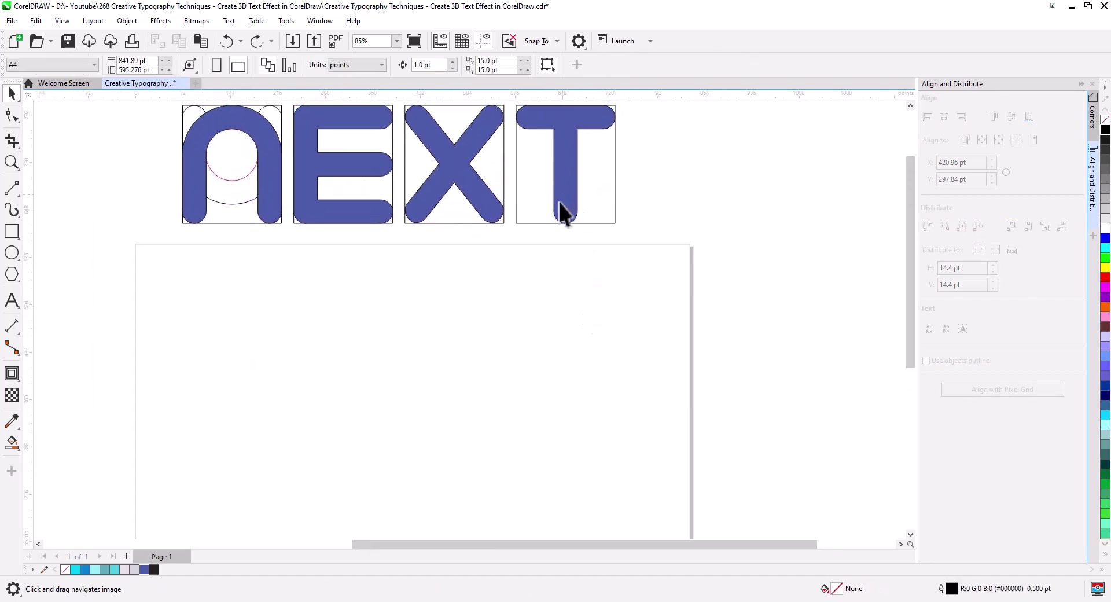
pyautogui.click(560, 208)
pyautogui.keyDown('shift'); pyautogui.click(477, 206); pyautogui.keyUp('shift')
pyautogui.keyDown('shift'); pyautogui.click(363, 211); pyautogui.keyUp('shift')
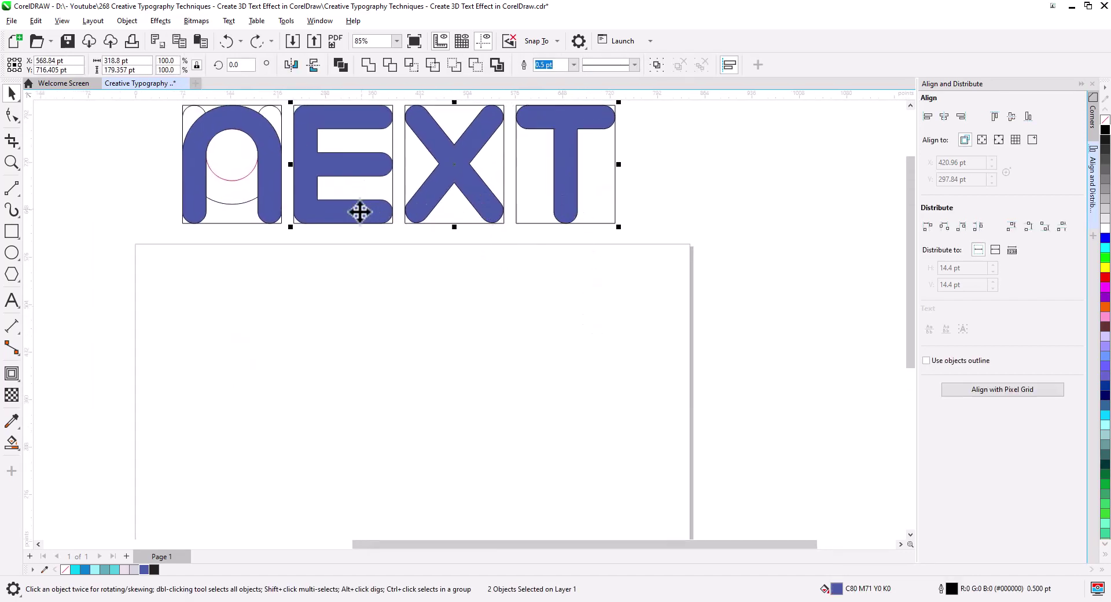
pyautogui.keyDown('shift'); pyautogui.click(264, 207); pyautogui.keyUp('shift')
pyautogui.moveTo(280, 226); pyautogui.dragTo(282, 449)
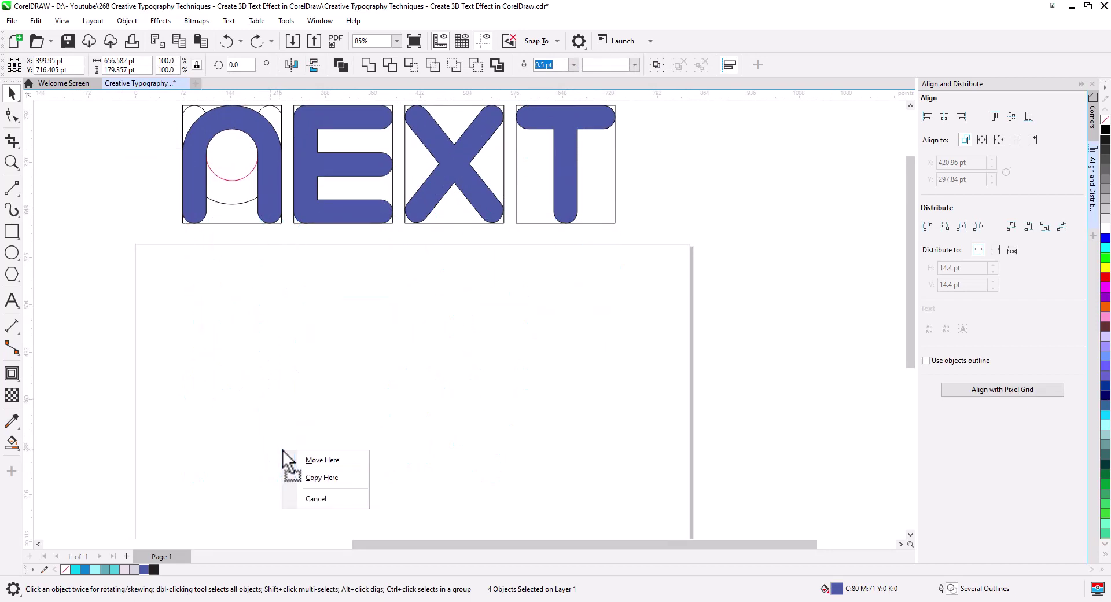
pyautogui.click(319, 478)
pyautogui.scroll(2, 427, 483)
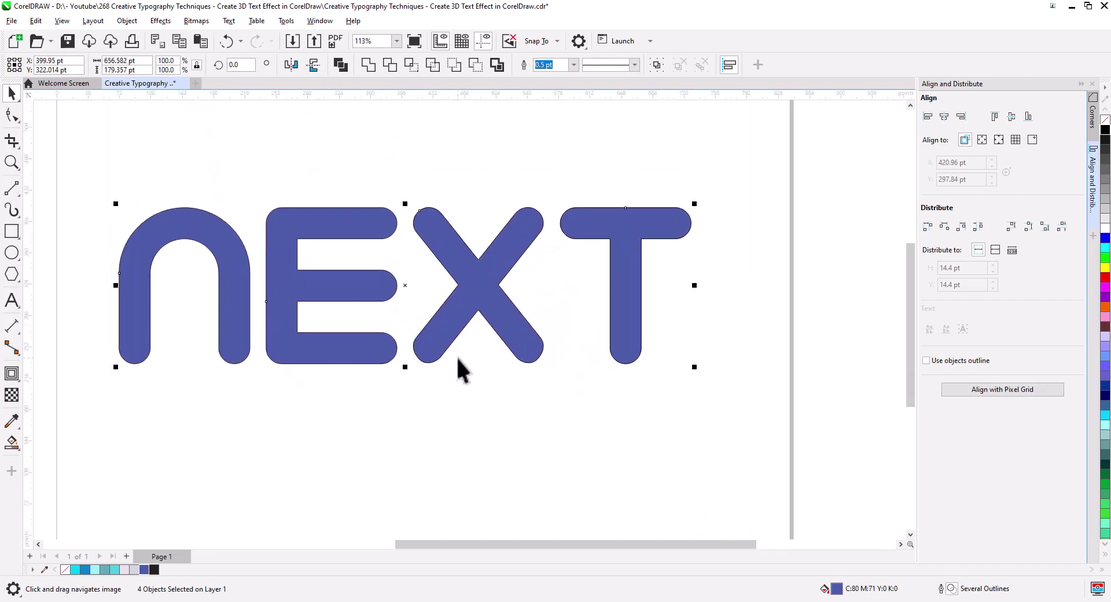
pyautogui.moveTo(457, 367); pyautogui.dragTo(502, 374)
pyautogui.hotkey('ctrl', 'g')
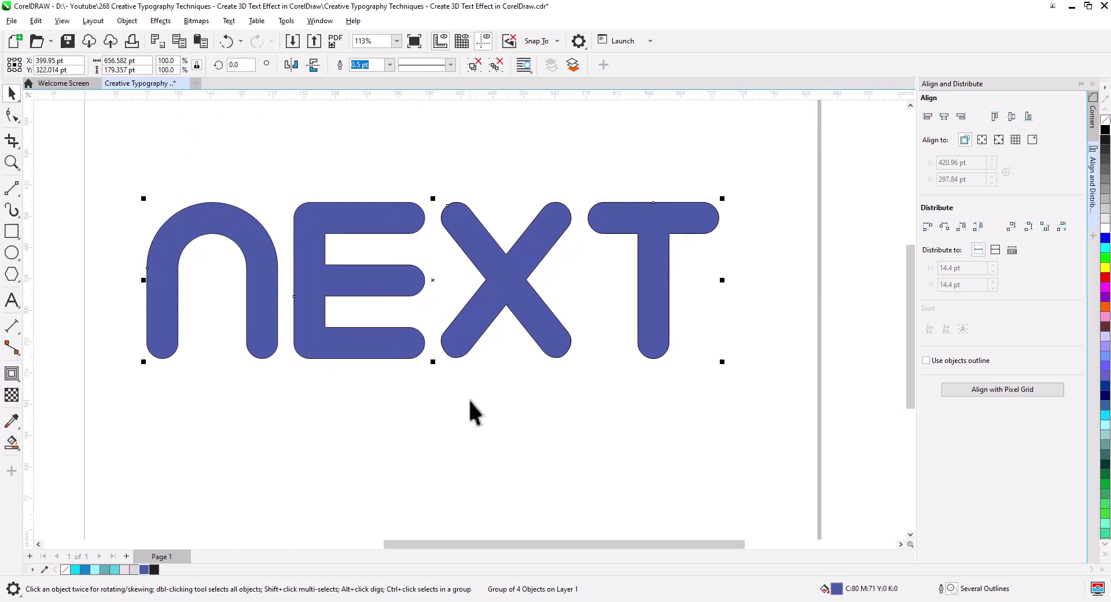
# Step: Add a perspective to the NEXT group and drag its corners so the word slants back
pyautogui.click(129, 22)
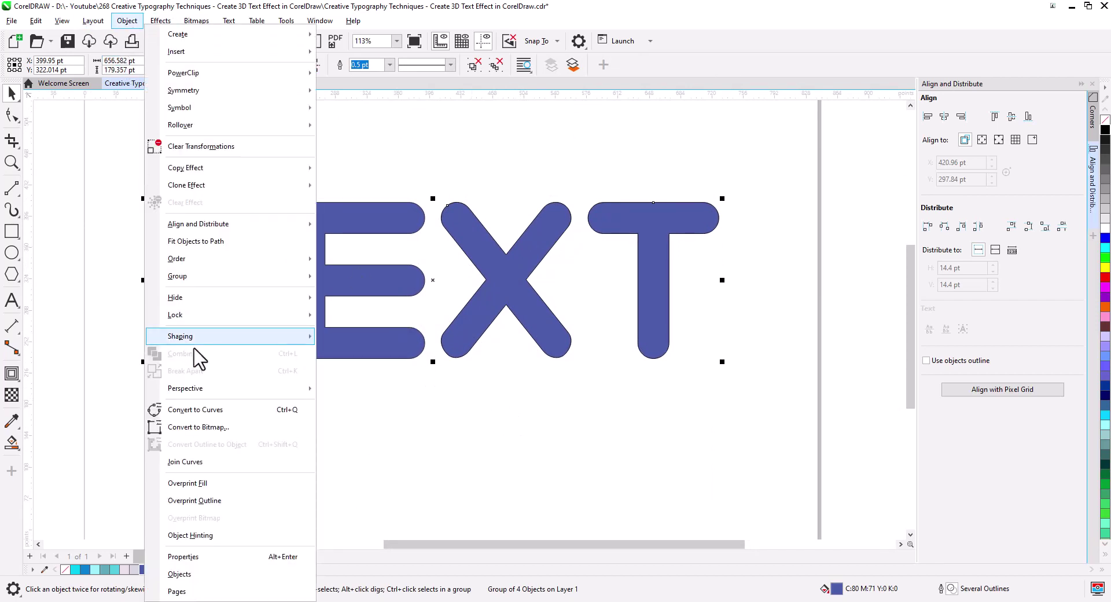
pyautogui.moveTo(214, 388)
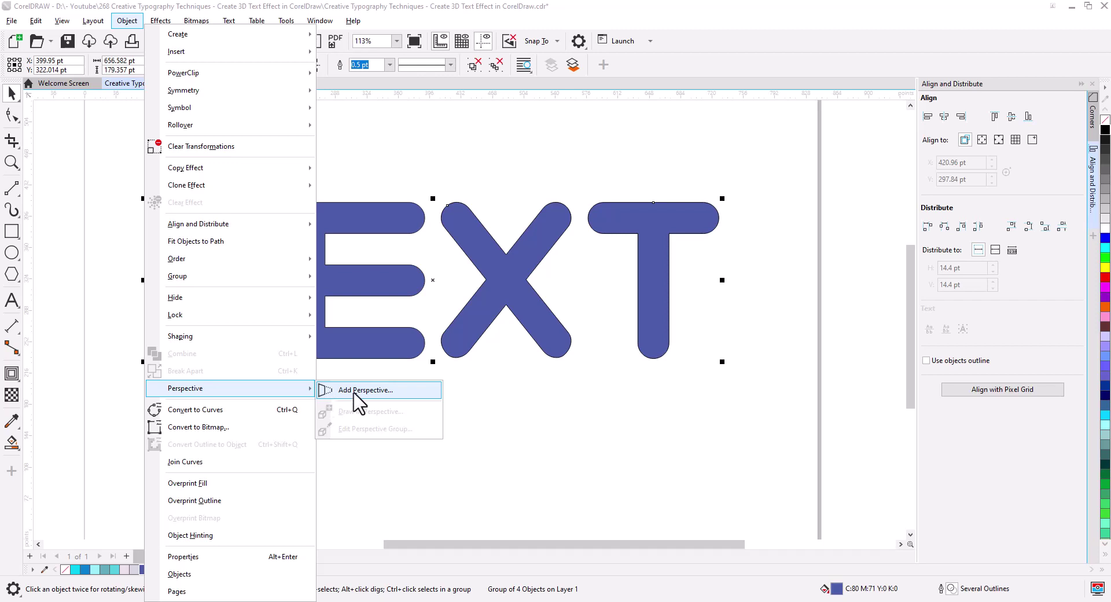
pyautogui.click(357, 391)
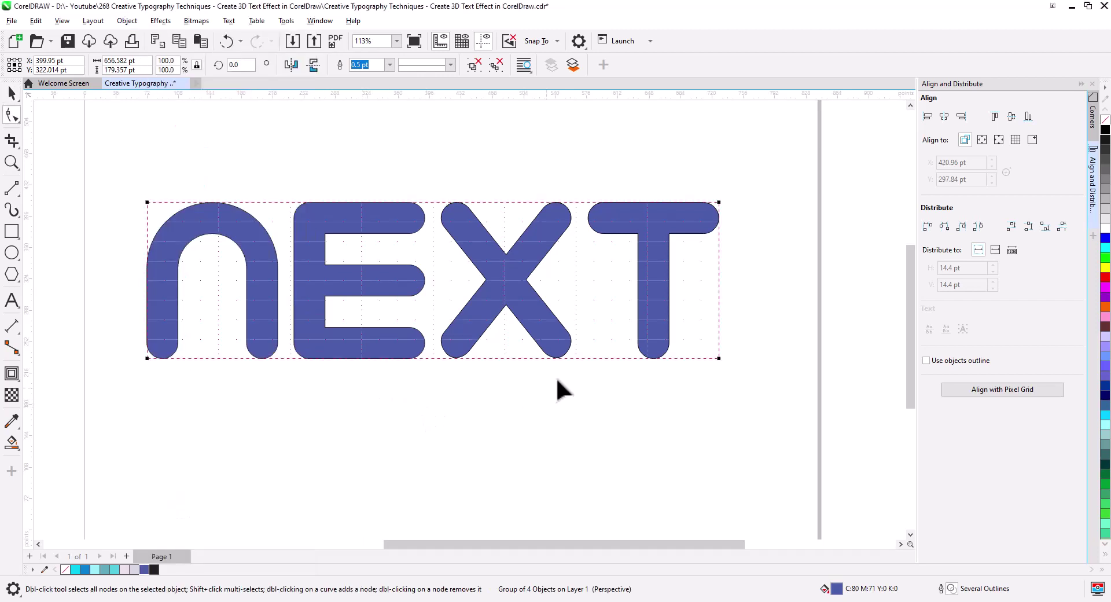
pyautogui.moveTo(719, 202); pyautogui.dragTo(640, 206)
pyautogui.moveTo(717, 356); pyautogui.dragTo(744, 289)
pyautogui.moveTo(148, 358); pyautogui.dragTo(257, 395)
pyautogui.moveTo(147, 203); pyautogui.dragTo(165, 263)
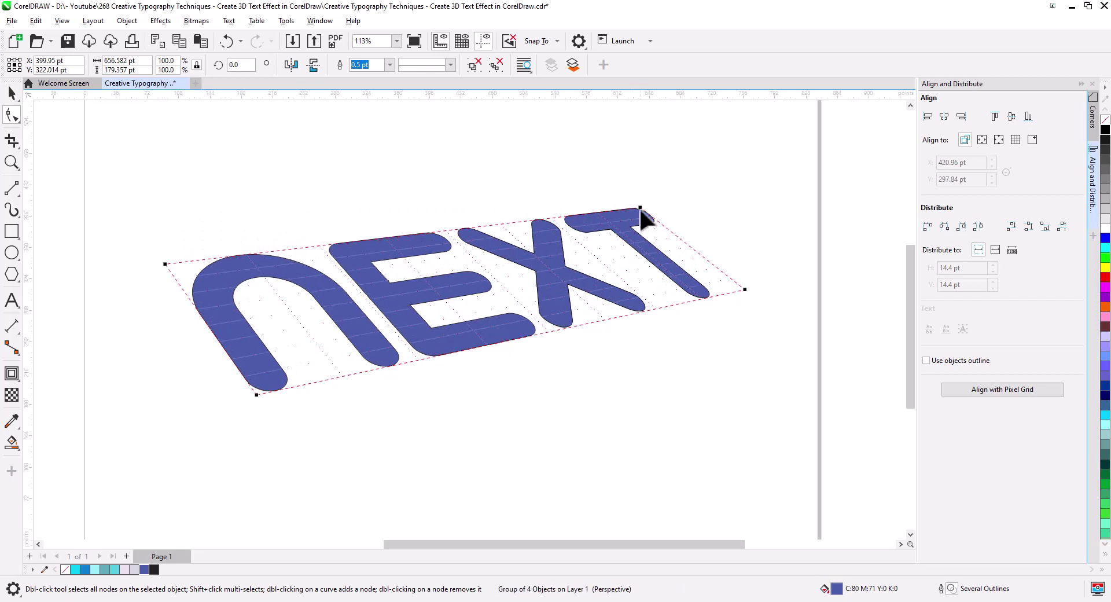
pyautogui.moveTo(640, 207); pyautogui.dragTo(643, 199)
pyautogui.moveTo(256, 395); pyautogui.dragTo(254, 401)
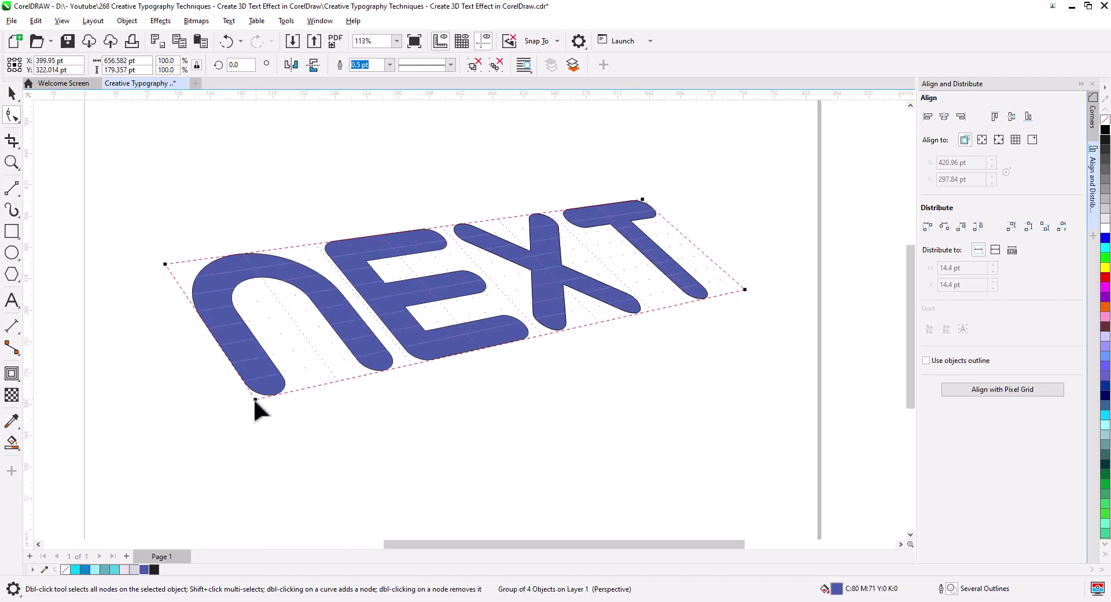
# Step: Leave the perspective edit, recenter the slanted NEXT and reselect the group
pyautogui.click(12, 94)
pyautogui.press('Escape')
pyautogui.moveTo(505, 347); pyautogui.dragTo(585, 360)
pyautogui.scroll(-2, 570, 315)
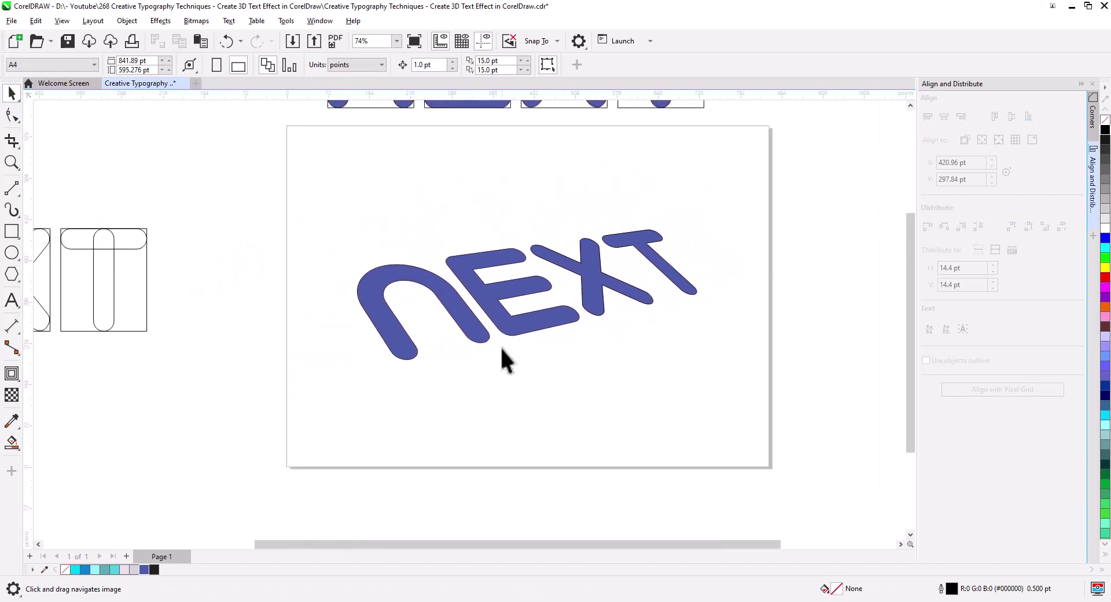
pyautogui.scroll(1, 525, 352)
pyautogui.moveTo(526, 352); pyautogui.dragTo(533, 342)
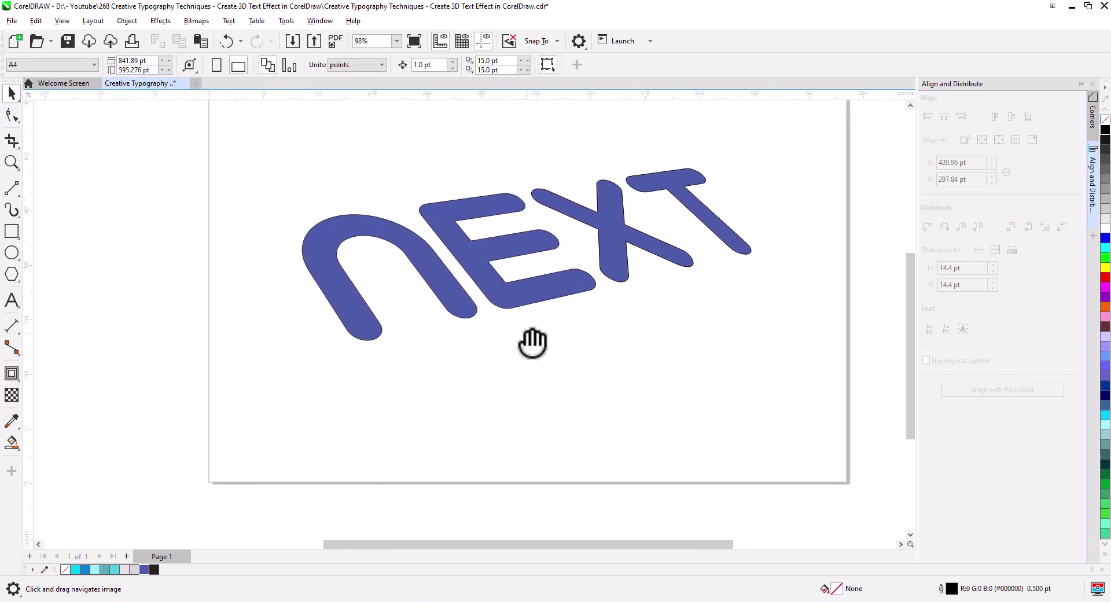
pyautogui.click(439, 297)
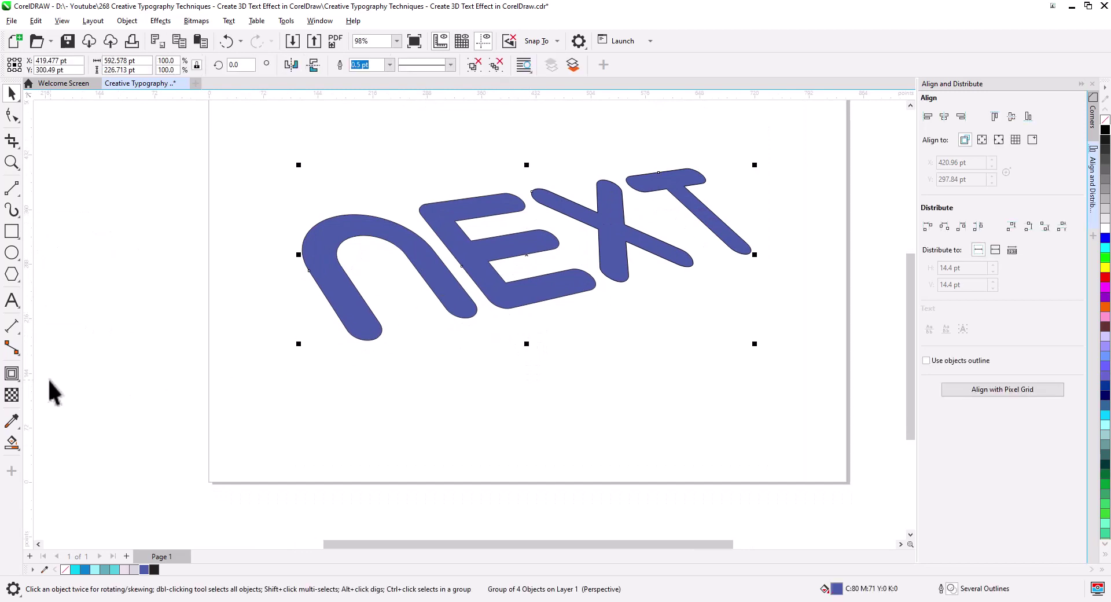
# Step: Extrude the NEXT group toward the lower left as a parallel extrusion
pyautogui.click(16, 374)
pyautogui.click(63, 466)
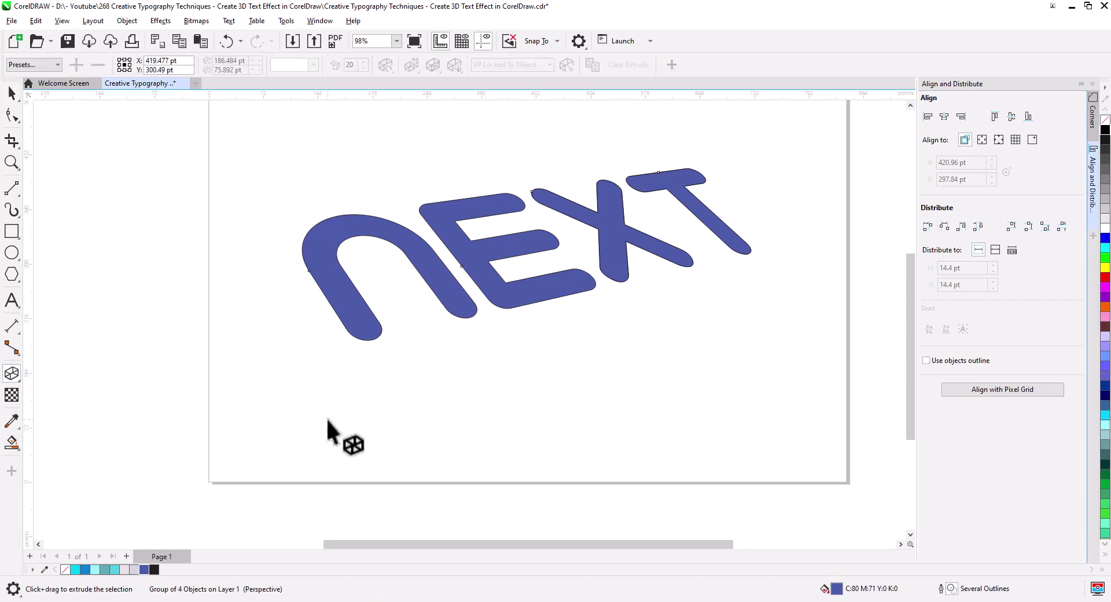
pyautogui.moveTo(513, 253); pyautogui.dragTo(428, 392)
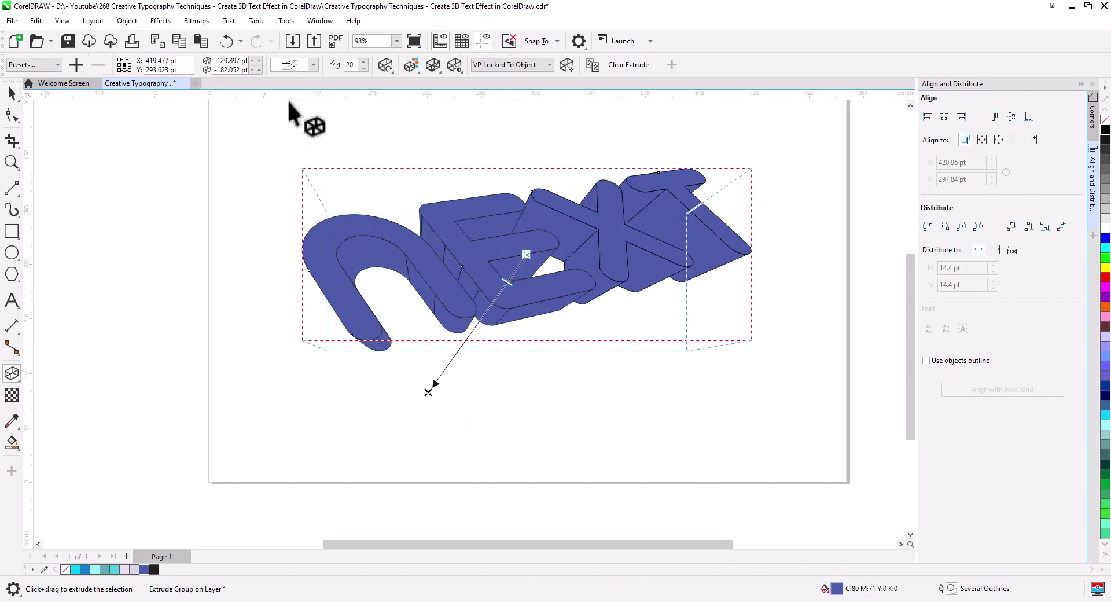
pyautogui.click(313, 65)
pyautogui.click(330, 192)
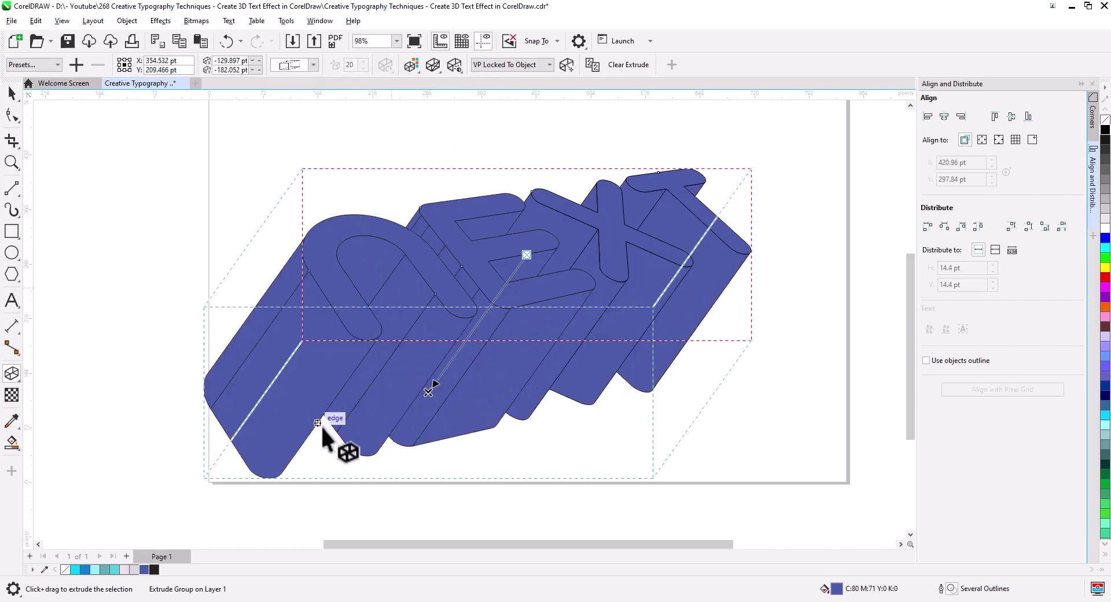
# Step: Move the vanishing point up and right to make the extruded sides shallower
pyautogui.moveTo(428, 394); pyautogui.dragTo(532, 290)
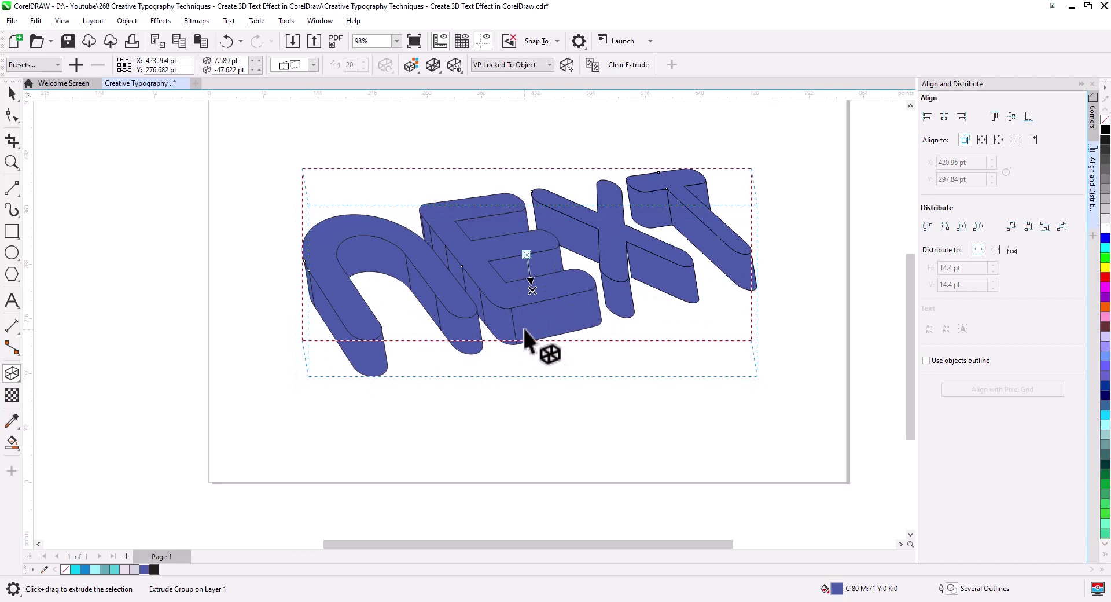
pyautogui.moveTo(535, 292)
pyautogui.mouseDown()
pyautogui.moveTo(526, 282)
pyautogui.moveTo(523, 311)
pyautogui.moveTo(525, 283)
pyautogui.mouseUp()
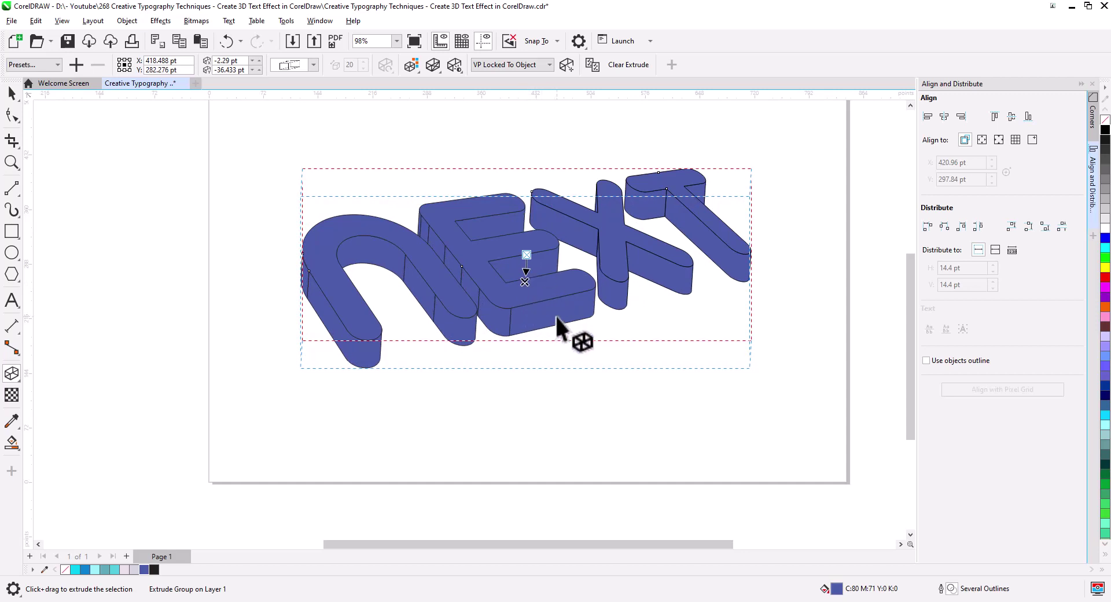
pyautogui.scroll(2, 554, 315)
pyautogui.moveTo(564, 346); pyautogui.dragTo(555, 387)
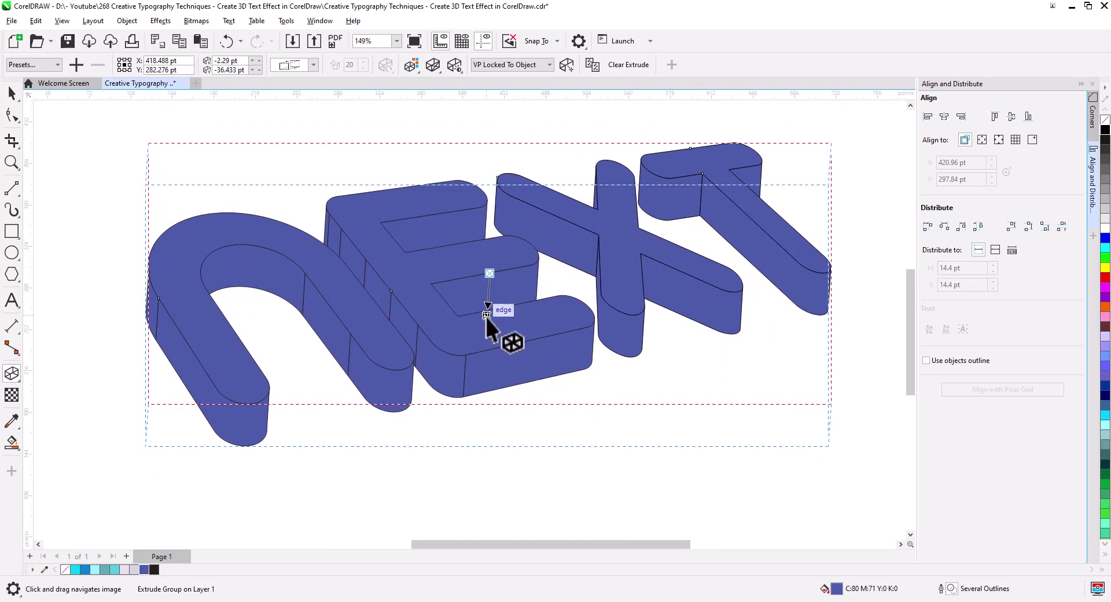
pyautogui.moveTo(486, 317); pyautogui.dragTo(487, 310)
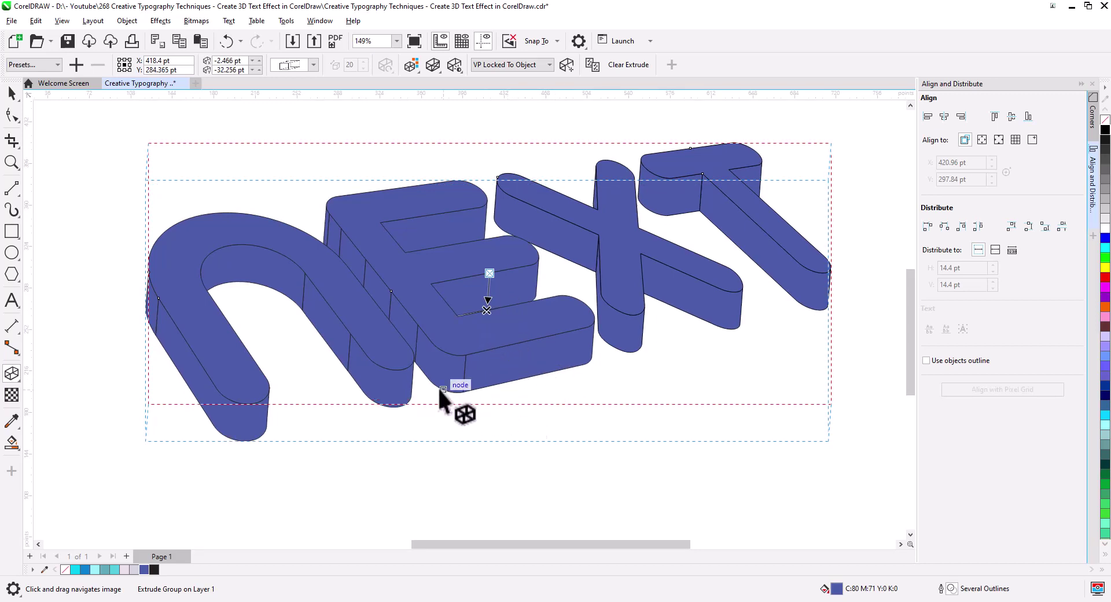
pyautogui.click(12, 93)
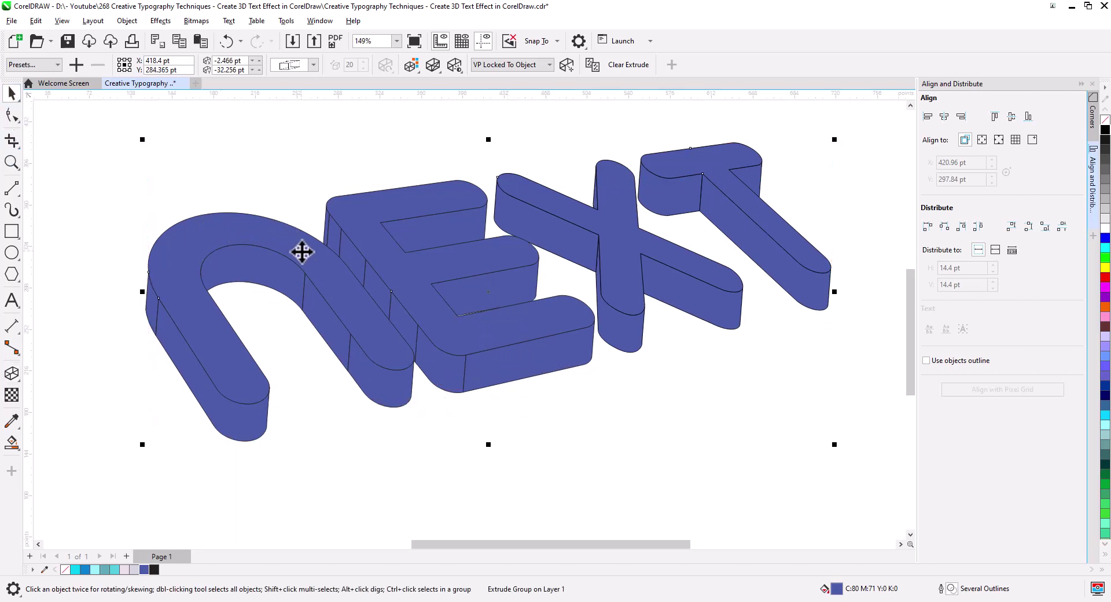
# Step: Break the extrusion apart and ungroup all the letter pieces
pyautogui.rightClick(338, 232)
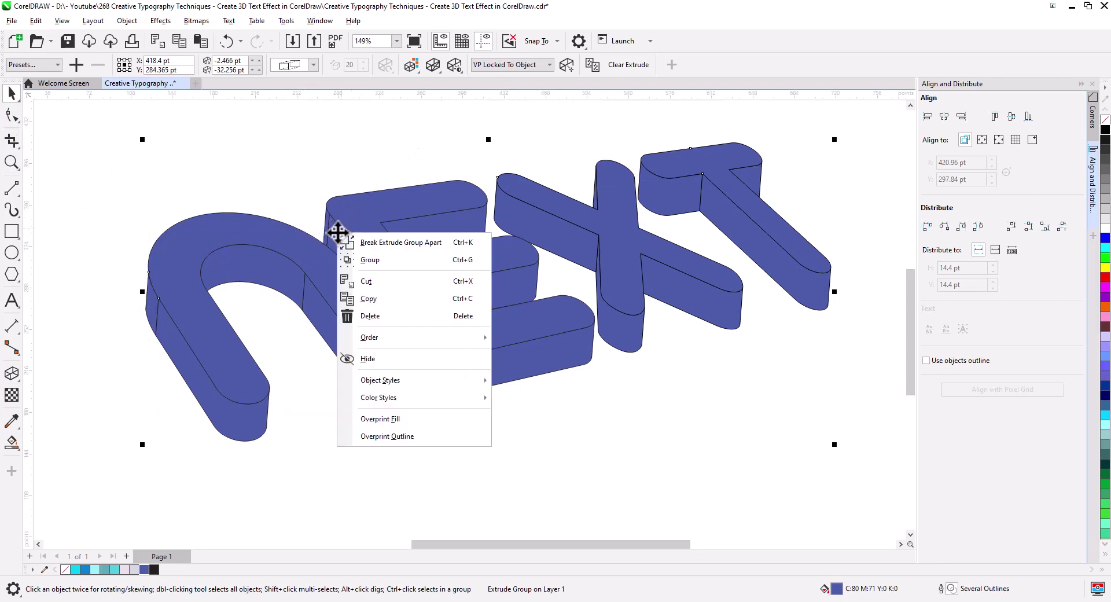
pyautogui.click(375, 245)
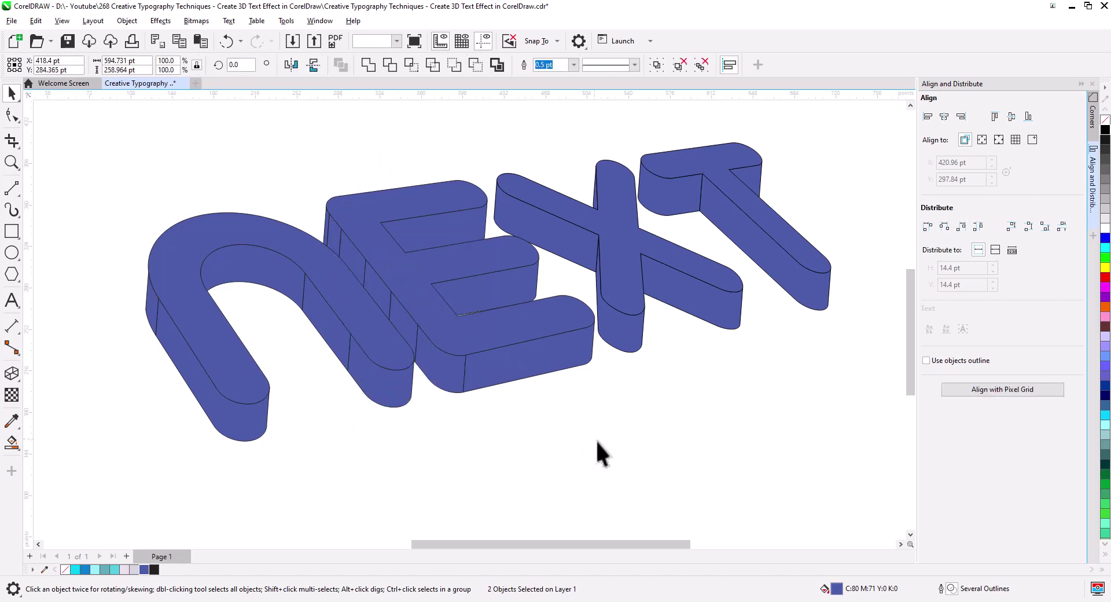
pyautogui.click(602, 451)
pyautogui.scroll(-3, 612, 449)
pyautogui.click(512, 339)
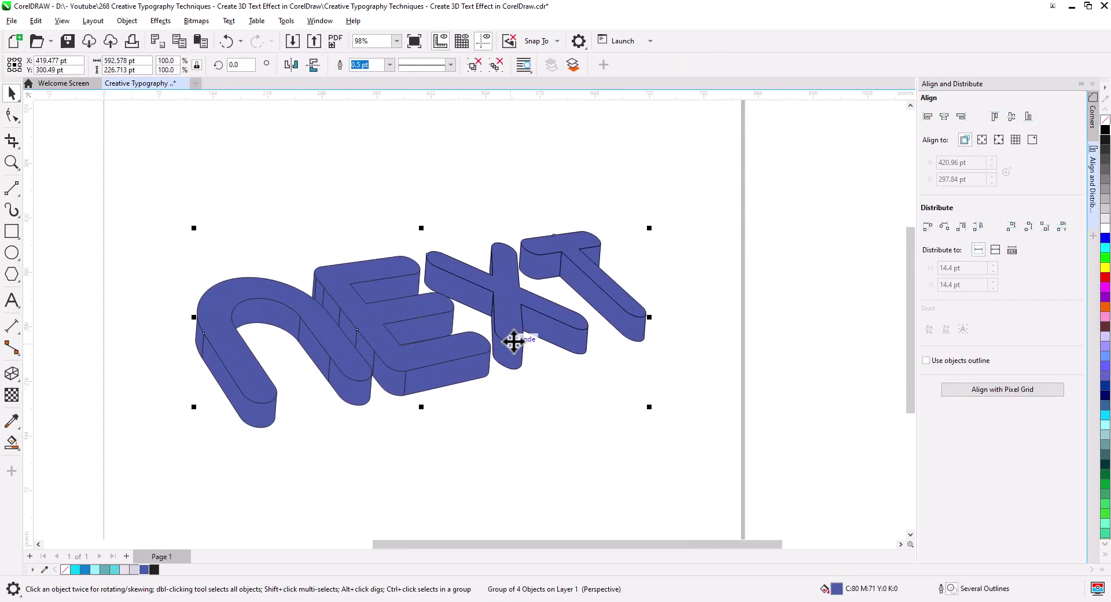
pyautogui.rightClick(515, 337)
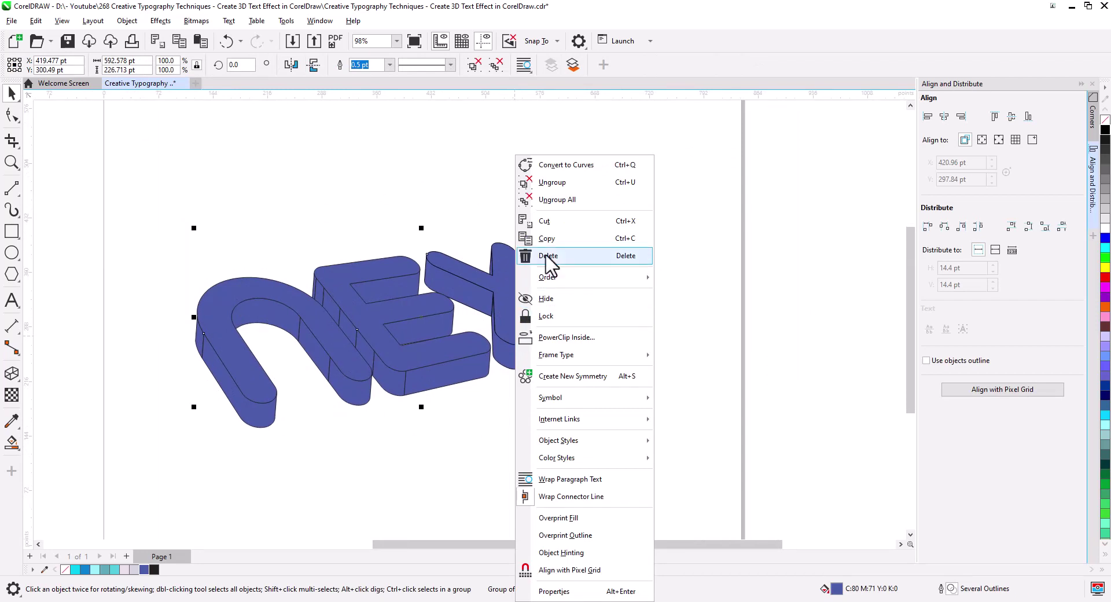
pyautogui.click(564, 199)
pyautogui.click(683, 367)
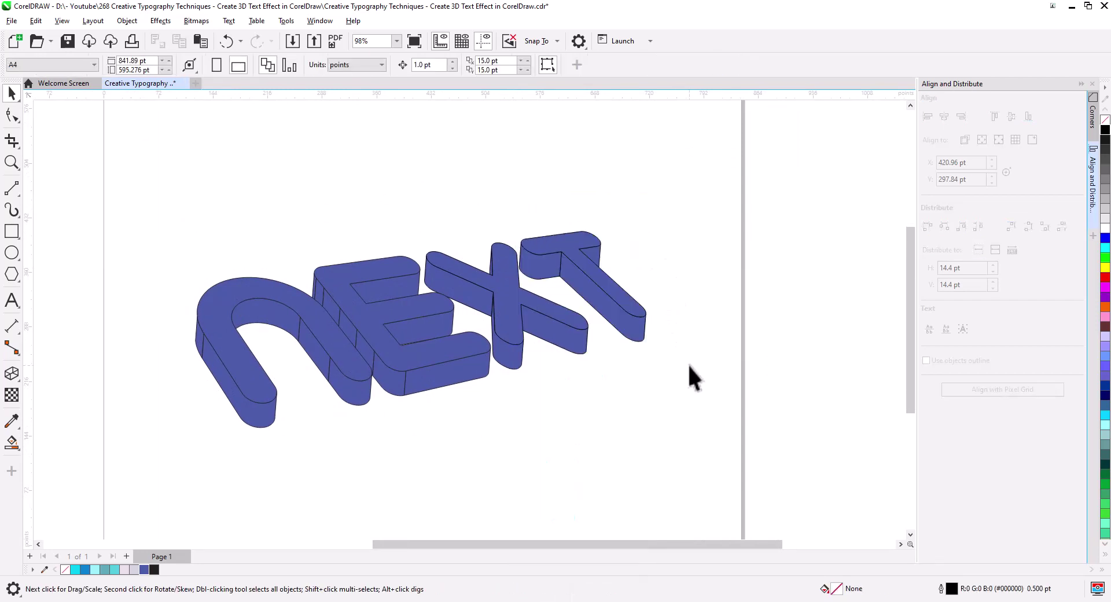
# Step: Select all of the T's face and side pieces and shift them right, clear of the X
pyautogui.moveTo(689, 364); pyautogui.dragTo(579, 259)
pyautogui.moveTo(525, 206); pyautogui.dragTo(515, 192)
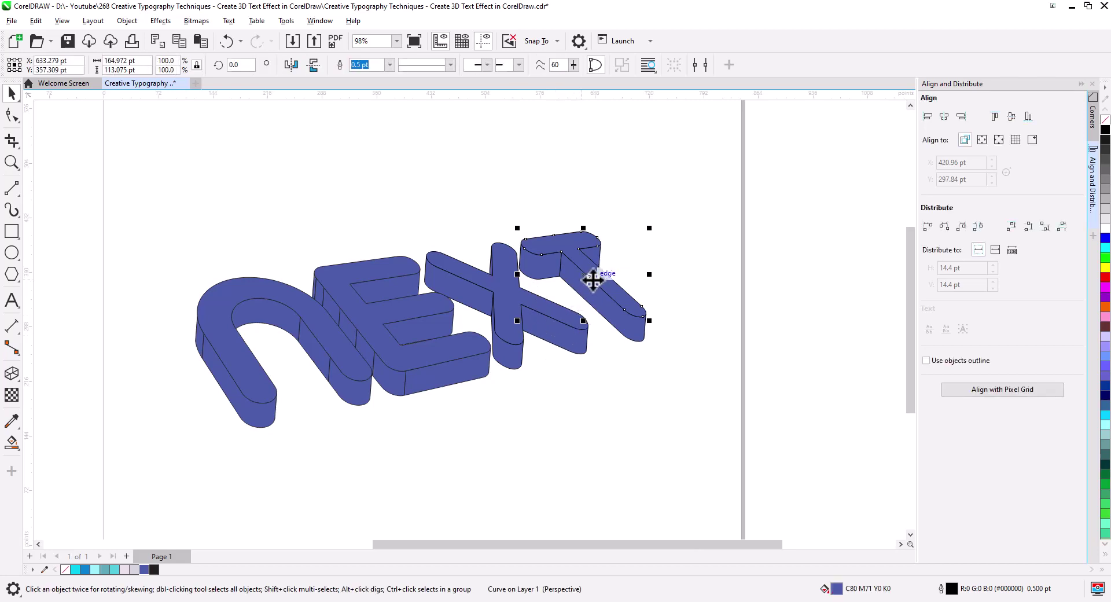
pyautogui.click(627, 331)
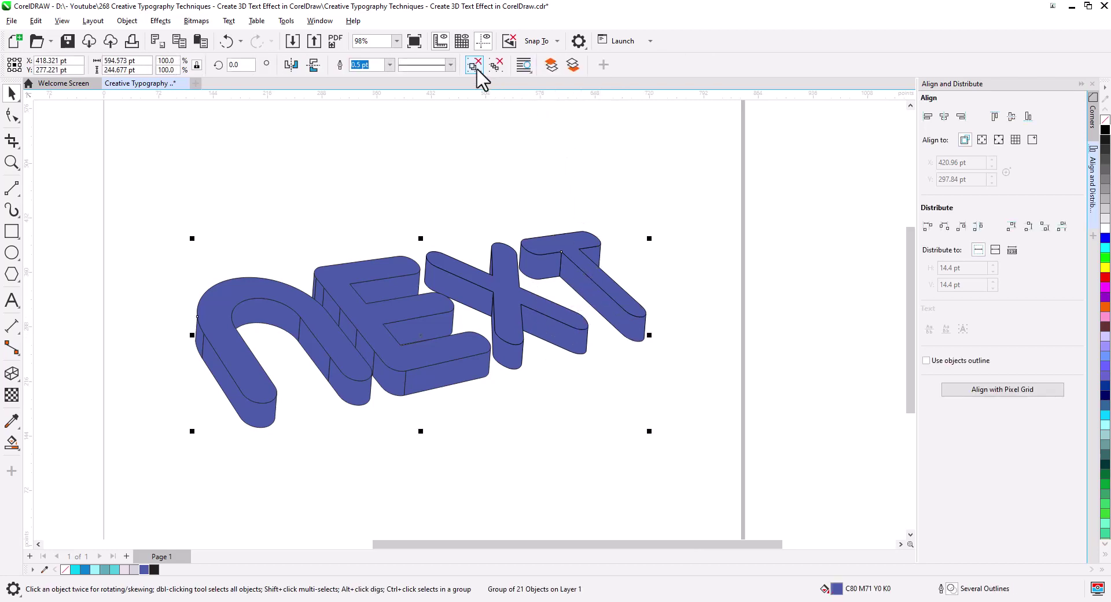
pyautogui.click(659, 196)
pyautogui.click(540, 262)
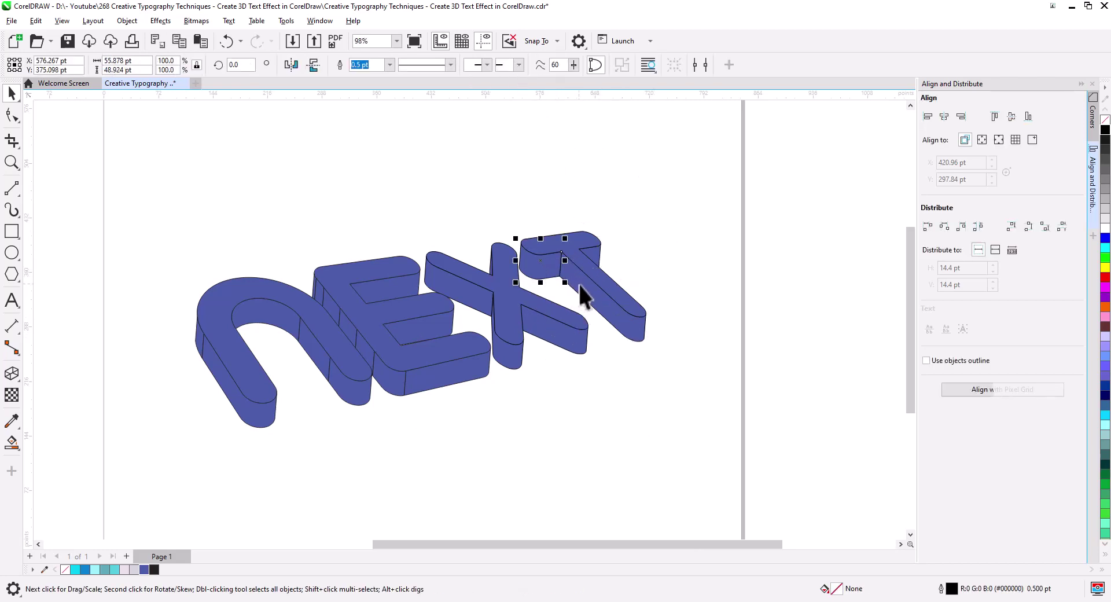
pyautogui.keyDown('shift'); pyautogui.click(581, 286); pyautogui.keyUp('shift')
pyautogui.keyDown('shift'); pyautogui.click(595, 278); pyautogui.keyUp('shift')
pyautogui.keyDown('shift'); pyautogui.click(596, 278); pyautogui.keyUp('shift')
pyautogui.keyDown('shift'); pyautogui.click(597, 255); pyautogui.keyUp('shift')
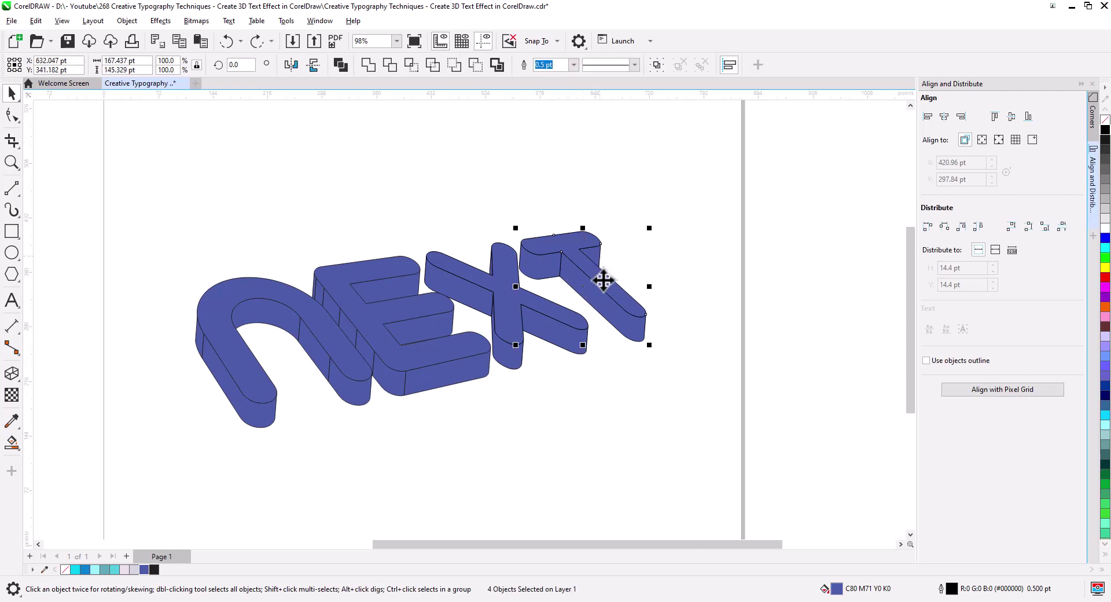
pyautogui.keyDown('shift'); pyautogui.click(602, 280); pyautogui.keyUp('shift')
pyautogui.moveTo(602, 280); pyautogui.dragTo(636, 274)
pyautogui.click(608, 350)
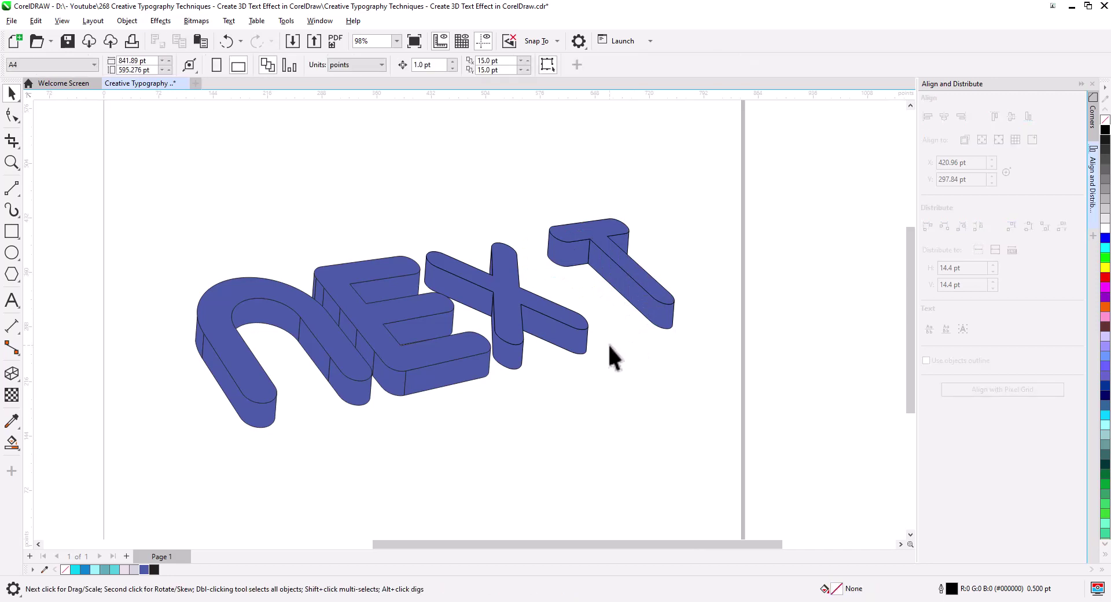
# Step: Select all four parts of the X and move it to the right
pyautogui.scroll(1, 592, 313)
pyautogui.scroll(1, 591, 315)
pyautogui.click(566, 373)
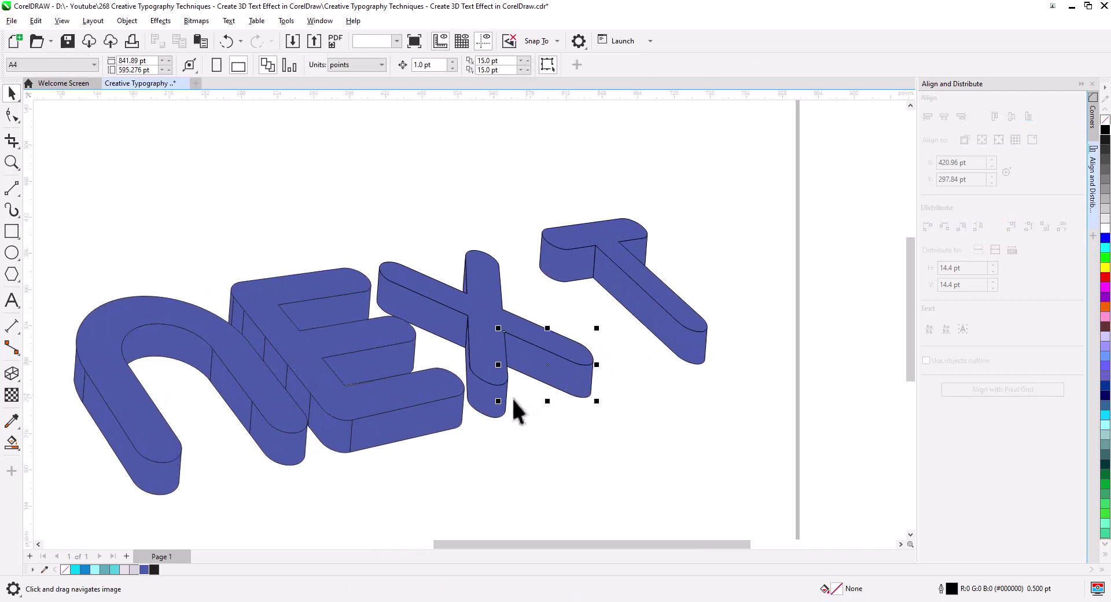
pyautogui.keyDown('shift'); pyautogui.click(433, 328); pyautogui.keyUp('shift')
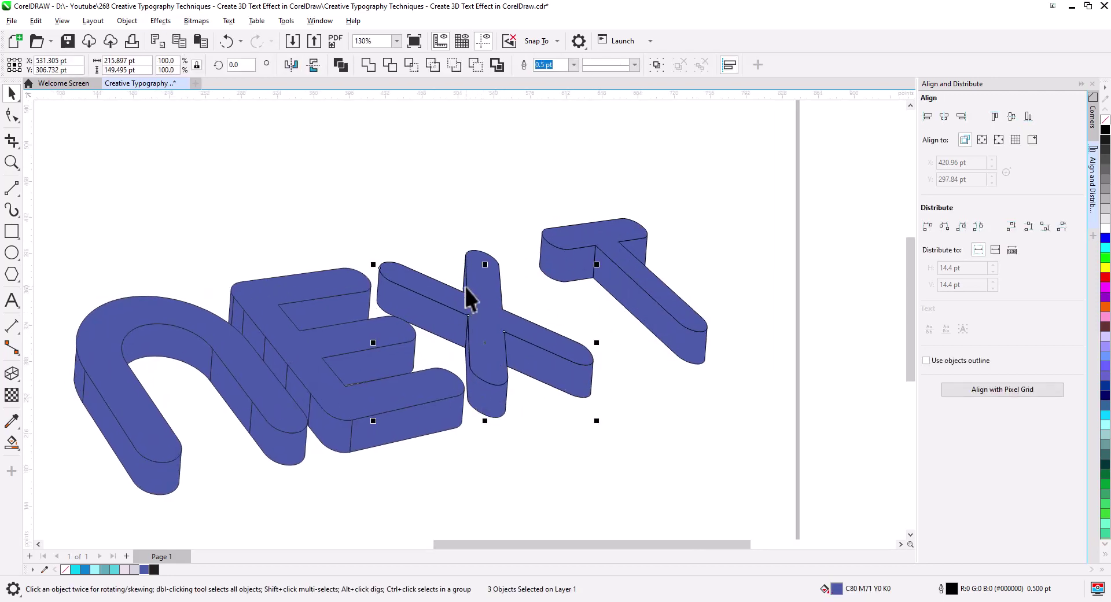
pyautogui.keyDown('shift'); pyautogui.click(466, 289); pyautogui.keyUp('shift')
pyautogui.keyDown('shift'); pyautogui.click(484, 336); pyautogui.keyUp('shift')
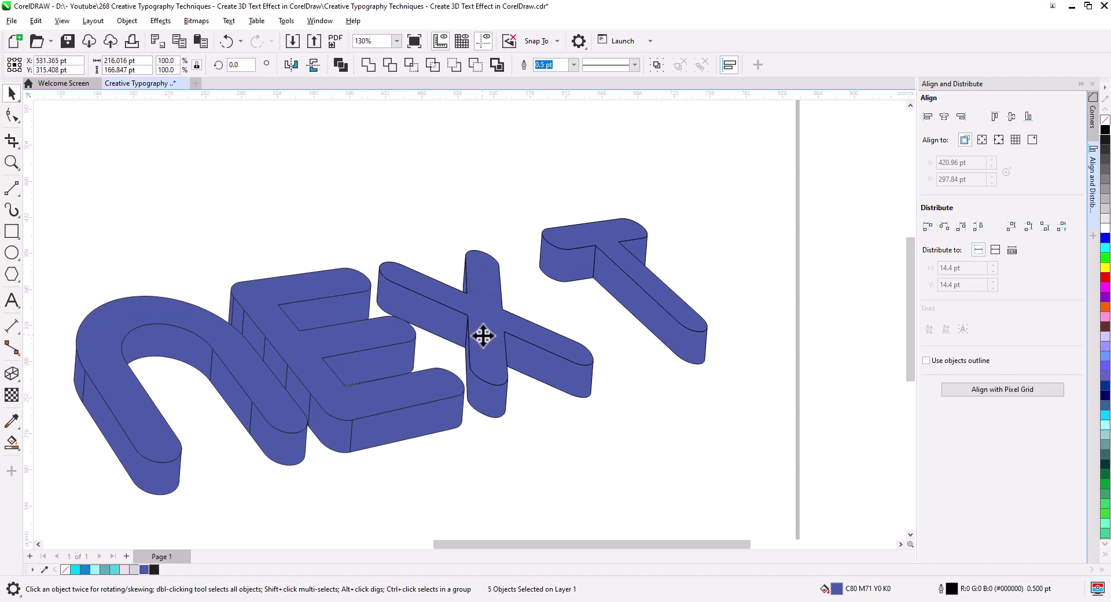
pyautogui.moveTo(483, 335); pyautogui.dragTo(520, 335)
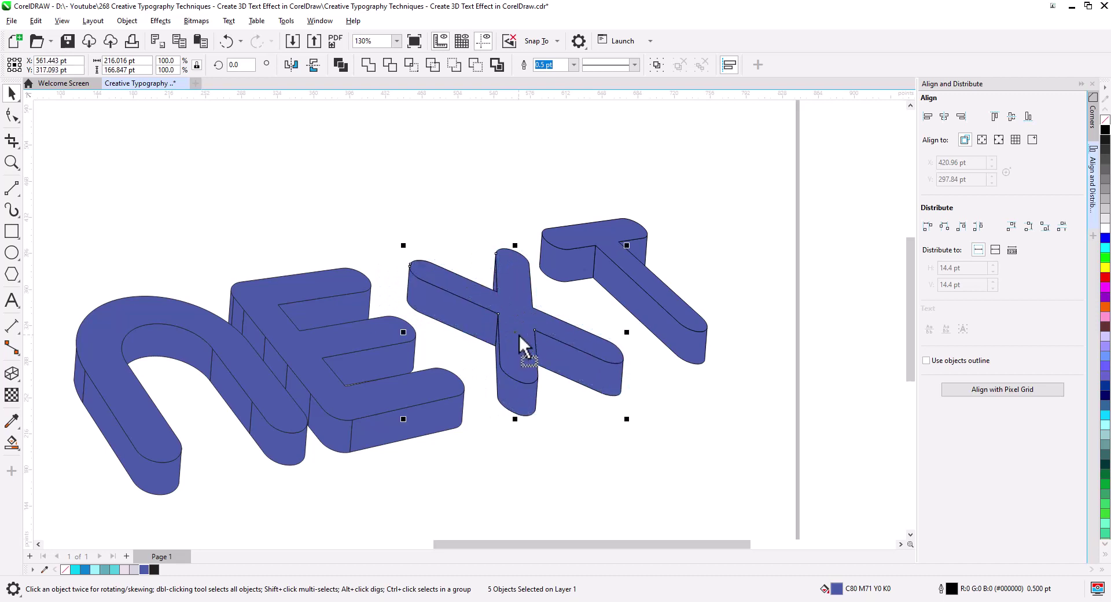
# Step: Weld the six side-face pieces of the E into one shape
pyautogui.moveTo(345, 440); pyautogui.dragTo(418, 428)
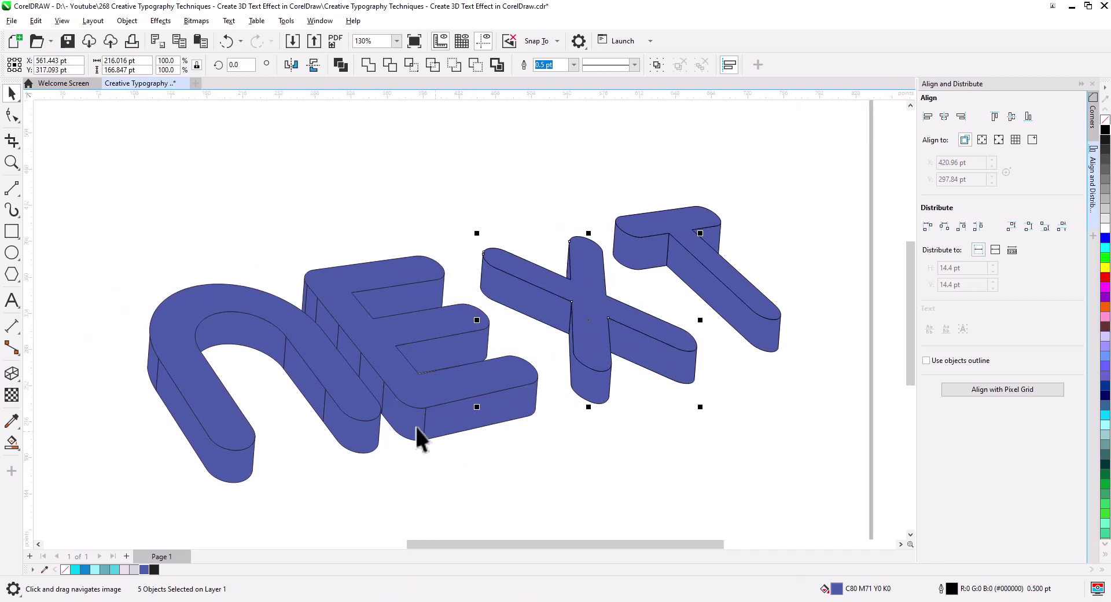
pyautogui.click(303, 297)
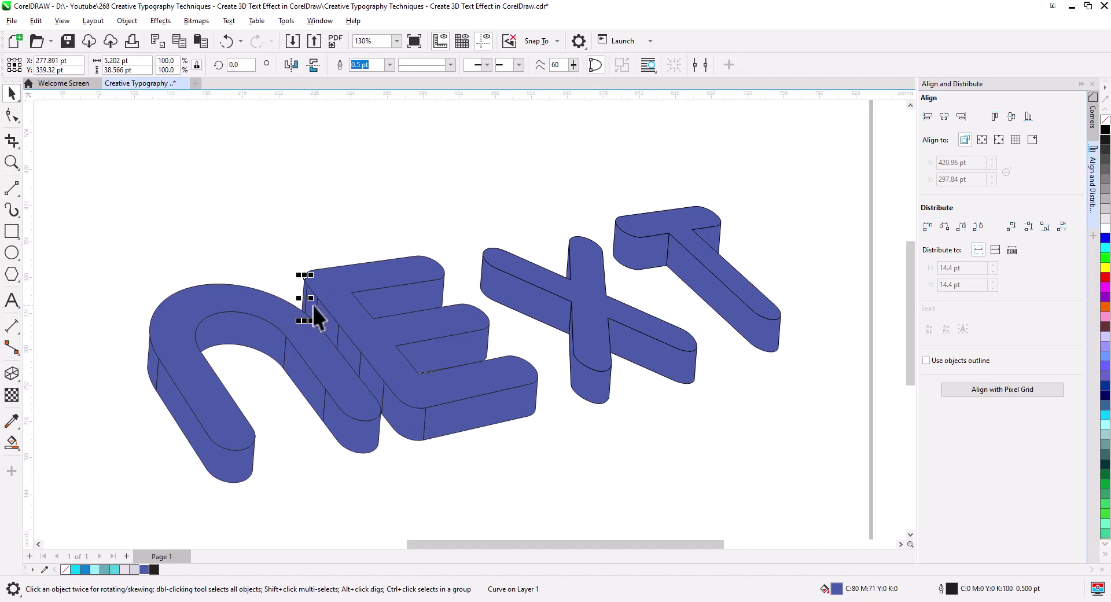
pyautogui.keyDown('shift'); pyautogui.click(322, 323); pyautogui.keyUp('shift')
pyautogui.keyDown('shift'); pyautogui.click(353, 354); pyautogui.keyUp('shift')
pyautogui.keyDown('shift'); pyautogui.click(373, 384); pyautogui.keyUp('shift')
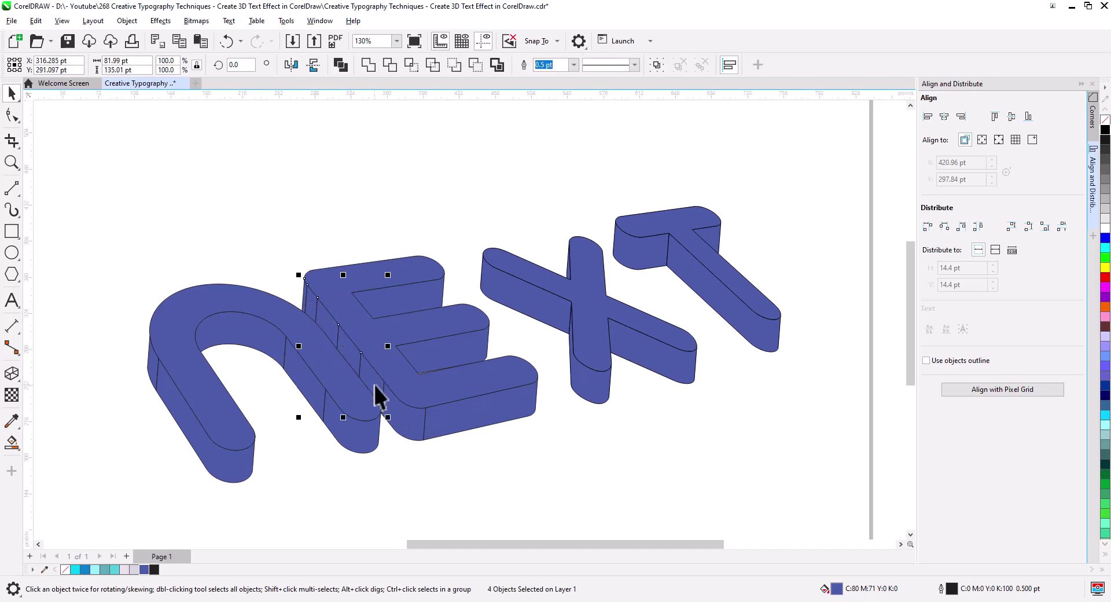
pyautogui.keyDown('shift'); pyautogui.click(409, 434); pyautogui.keyUp('shift')
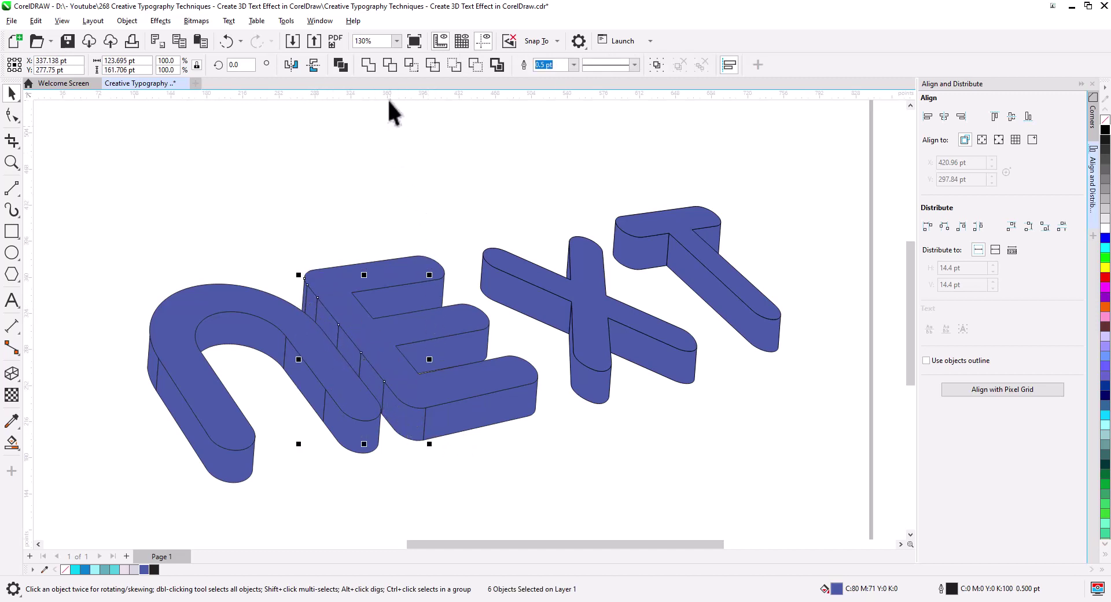
pyautogui.click(382, 65)
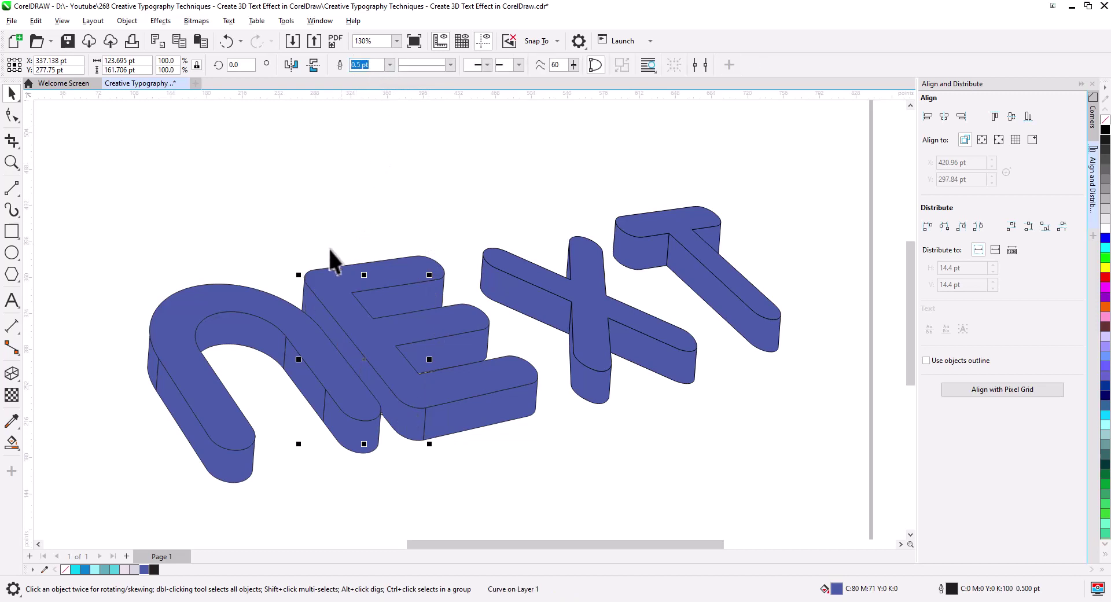
# Step: Select the E's remaining faces and nudge the whole E slightly right
pyautogui.keyDown('shift'); pyautogui.click(394, 296); pyautogui.keyUp('shift')
pyautogui.keyDown('shift'); pyautogui.click(453, 350); pyautogui.keyUp('shift')
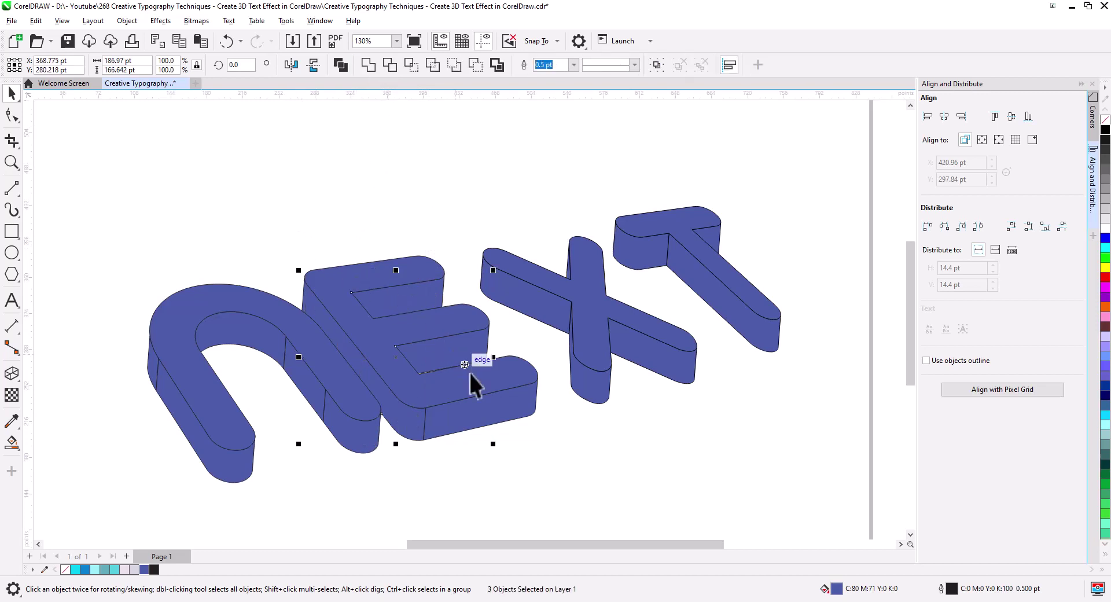
pyautogui.keyDown('shift'); pyautogui.click(486, 409); pyautogui.keyUp('shift')
pyautogui.keyDown('shift'); pyautogui.click(461, 385); pyautogui.keyUp('shift')
pyautogui.moveTo(421, 394); pyautogui.dragTo(441, 393)
pyautogui.click(522, 471)
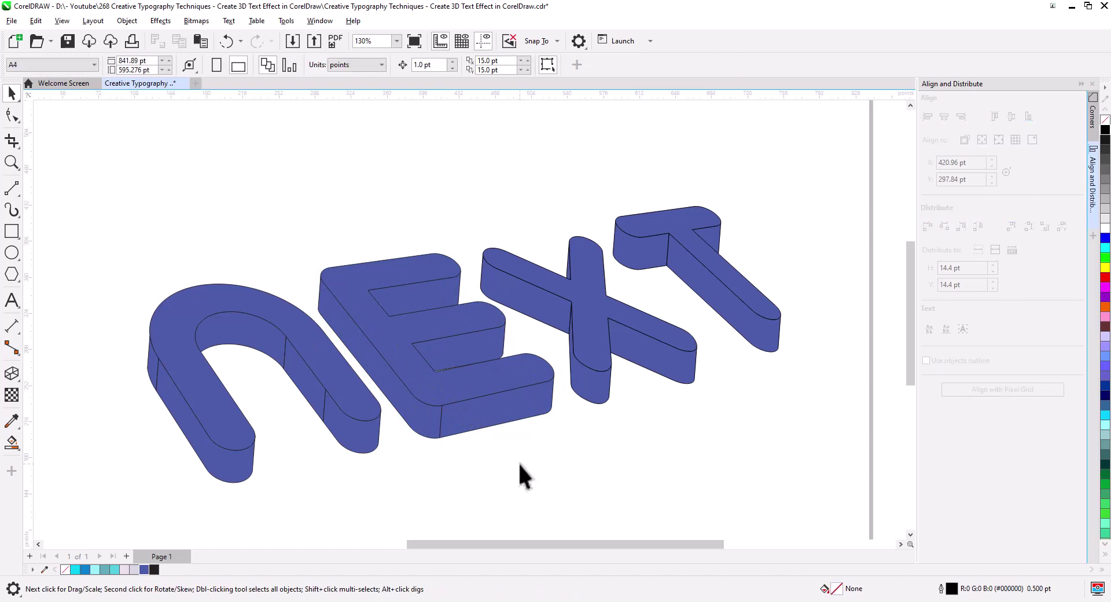
# Step: Weld two of the N's side-face pieces into a single curve
pyautogui.scroll(-2, 516, 459)
pyautogui.scroll(3, 358, 432)
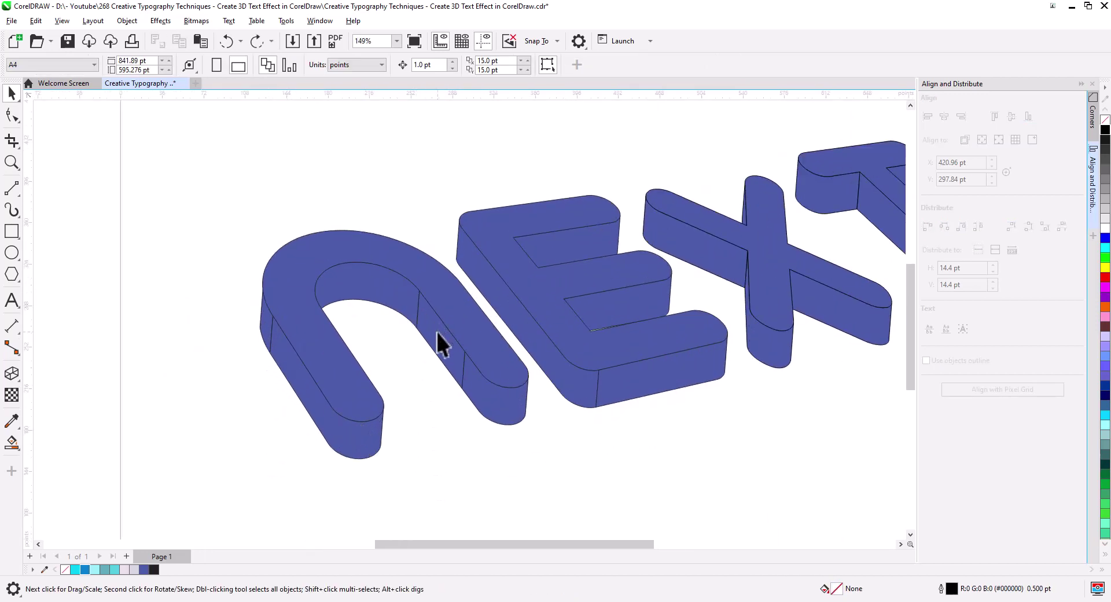
pyautogui.click(463, 384)
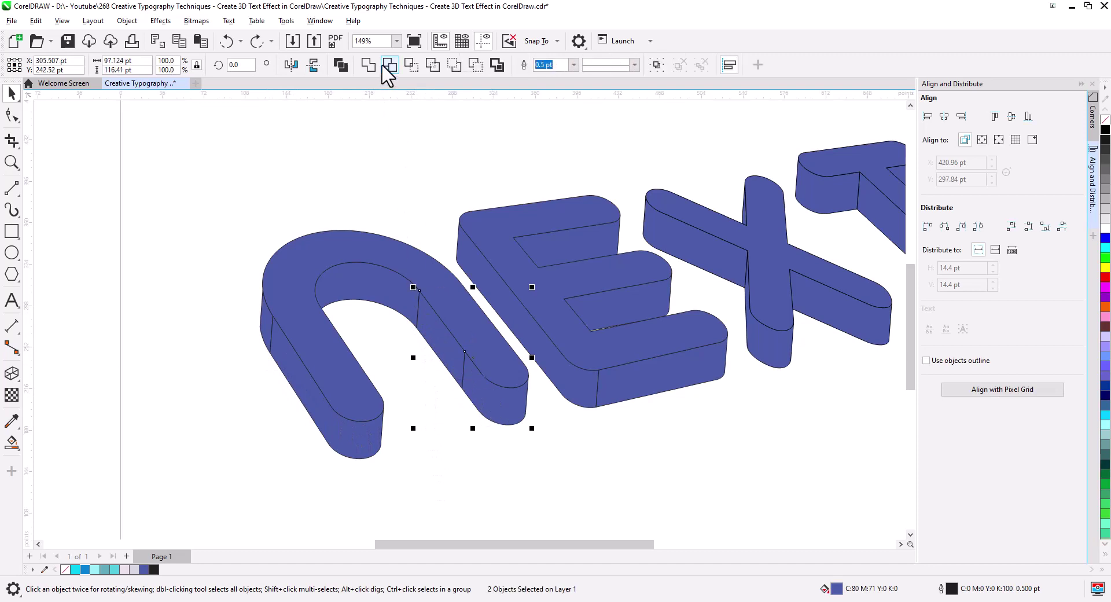
pyautogui.click(370, 65)
pyautogui.click(395, 328)
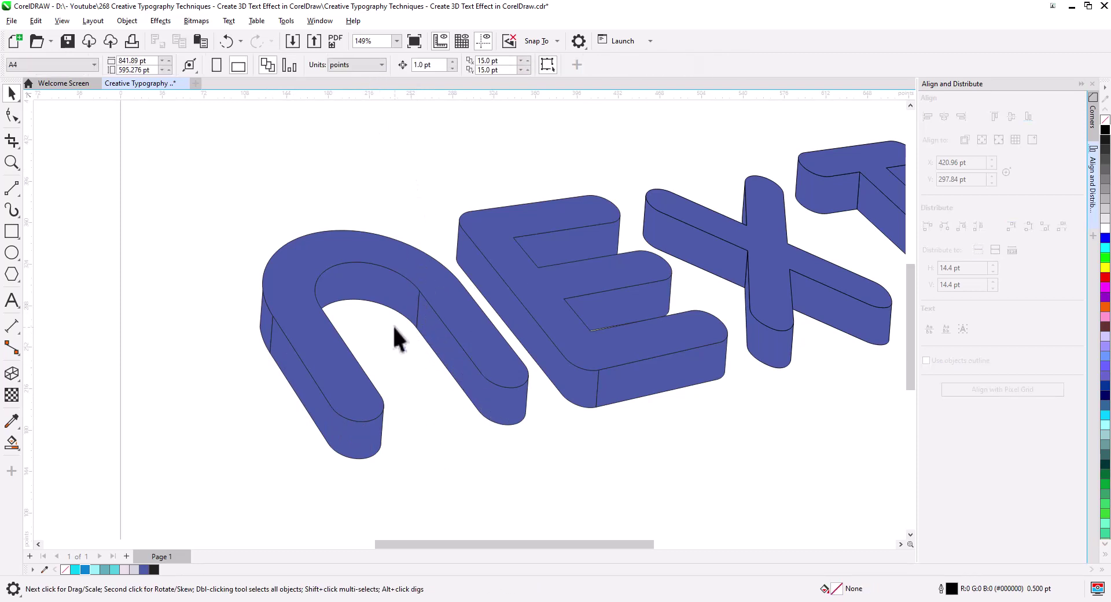
pyautogui.click(404, 307)
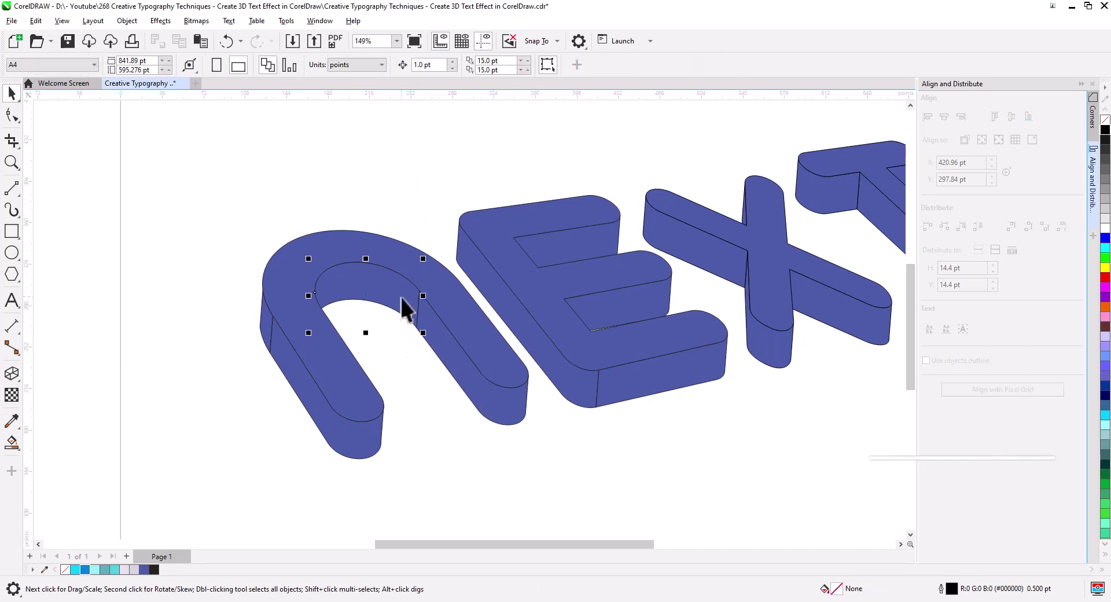
pyautogui.click(424, 414)
# Step: Weld the N's small left side face and arch piece into one 141-node curve
pyautogui.scroll(4, 290, 357)
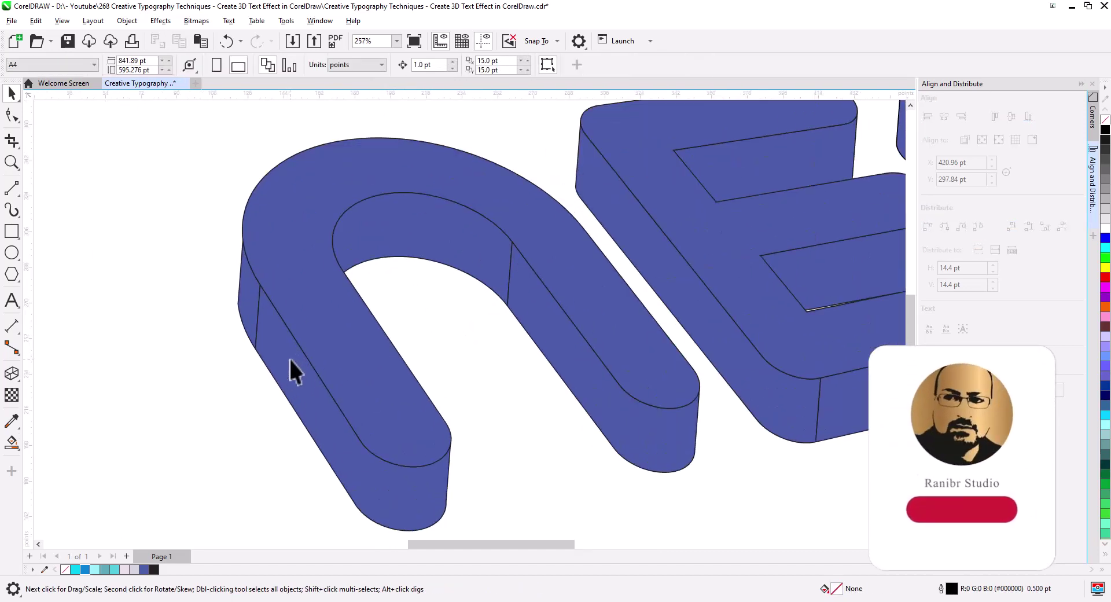
pyautogui.click(337, 297)
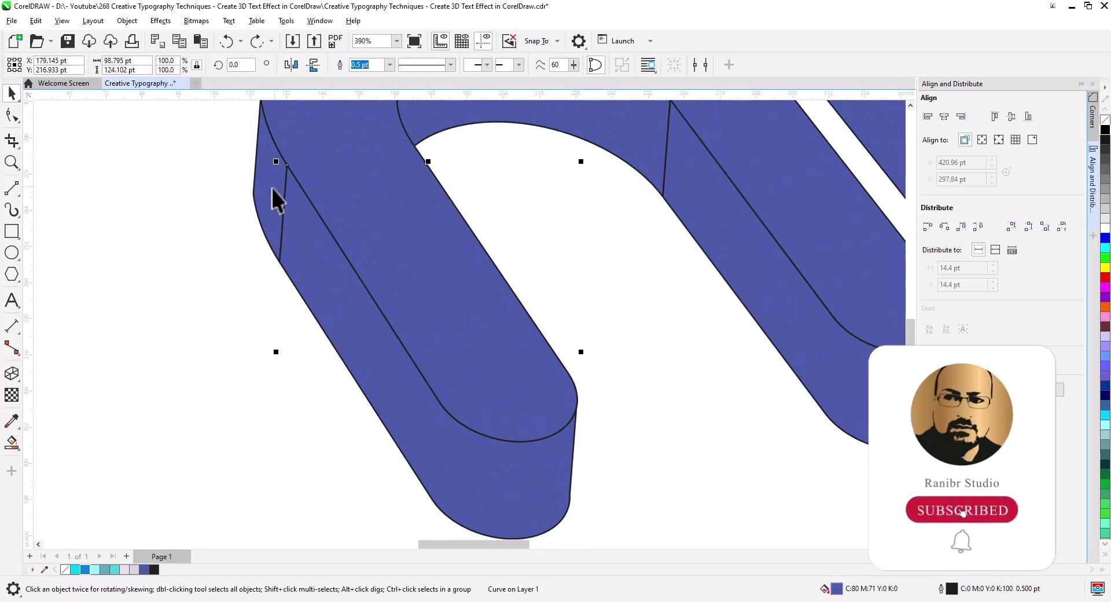
pyautogui.moveTo(274, 202); pyautogui.dragTo(233, 235)
pyautogui.hotkey('ctrl', 'z')
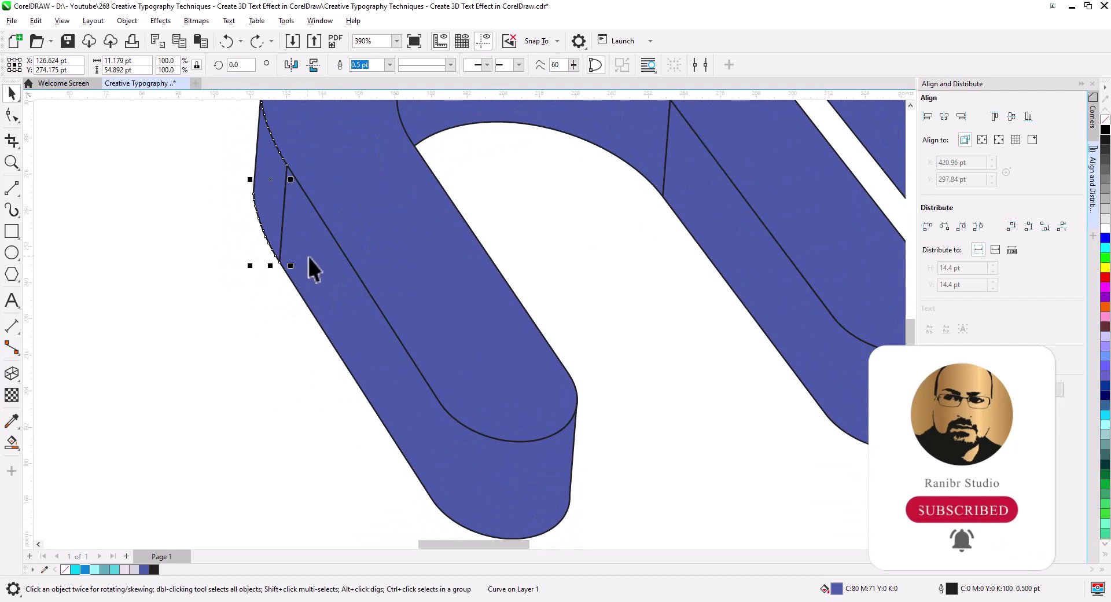
pyautogui.keyDown('shift'); pyautogui.click(309, 257); pyautogui.keyUp('shift')
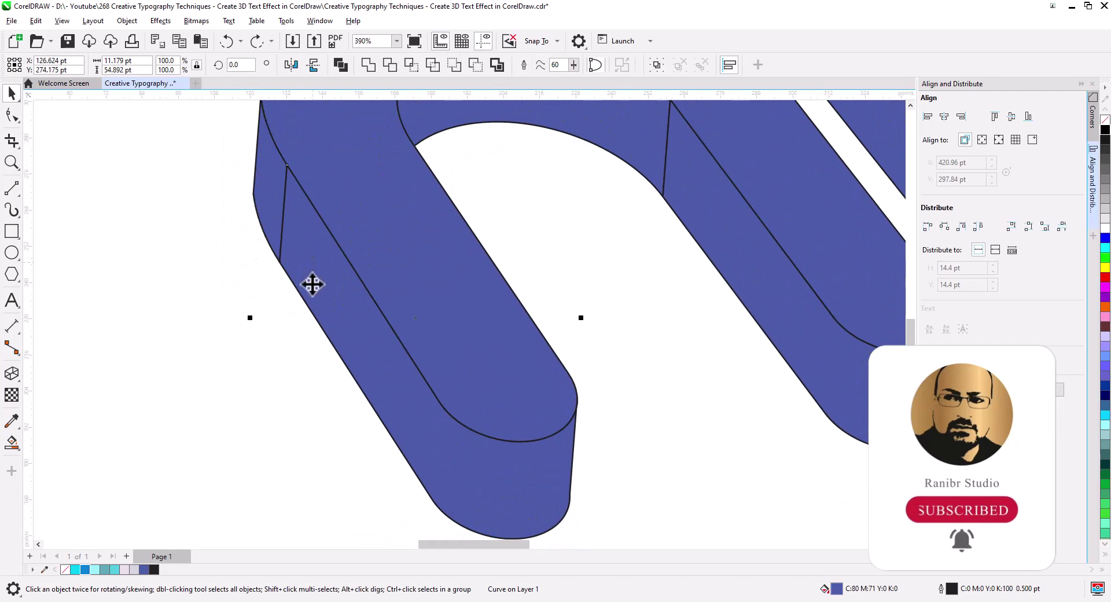
pyautogui.click(366, 66)
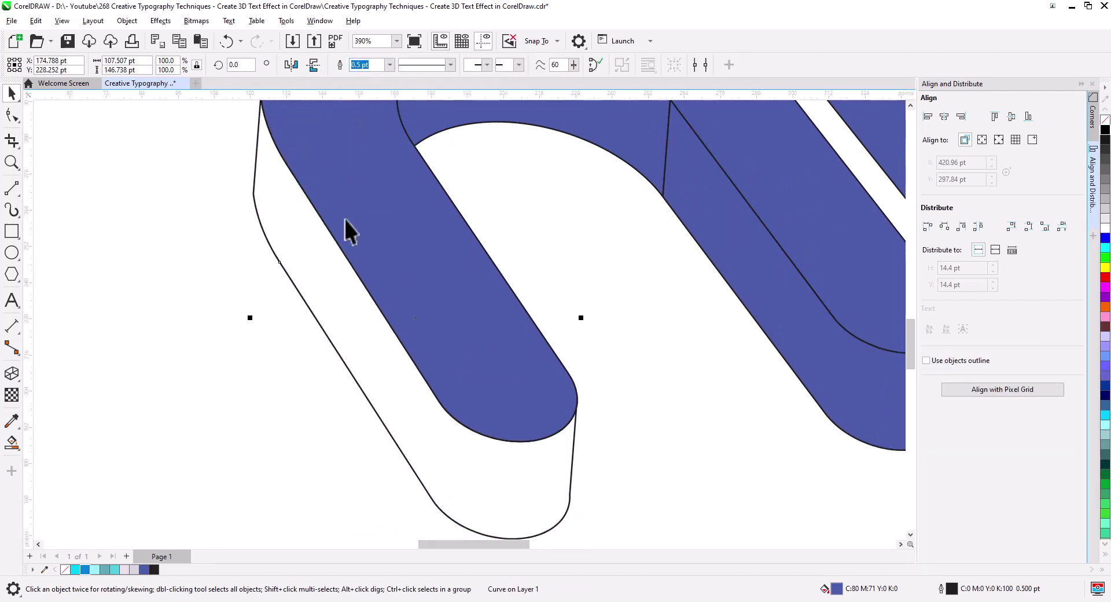
pyautogui.click(11, 114)
pyautogui.moveTo(332, 259)
pyautogui.mouseDown()
pyautogui.moveTo(339, 323)
pyautogui.moveTo(327, 262)
pyautogui.mouseUp()
# Step: Delete a stray node on the side stroke and join its end nodes to close the curve
pyautogui.scroll(2, 459, 415)
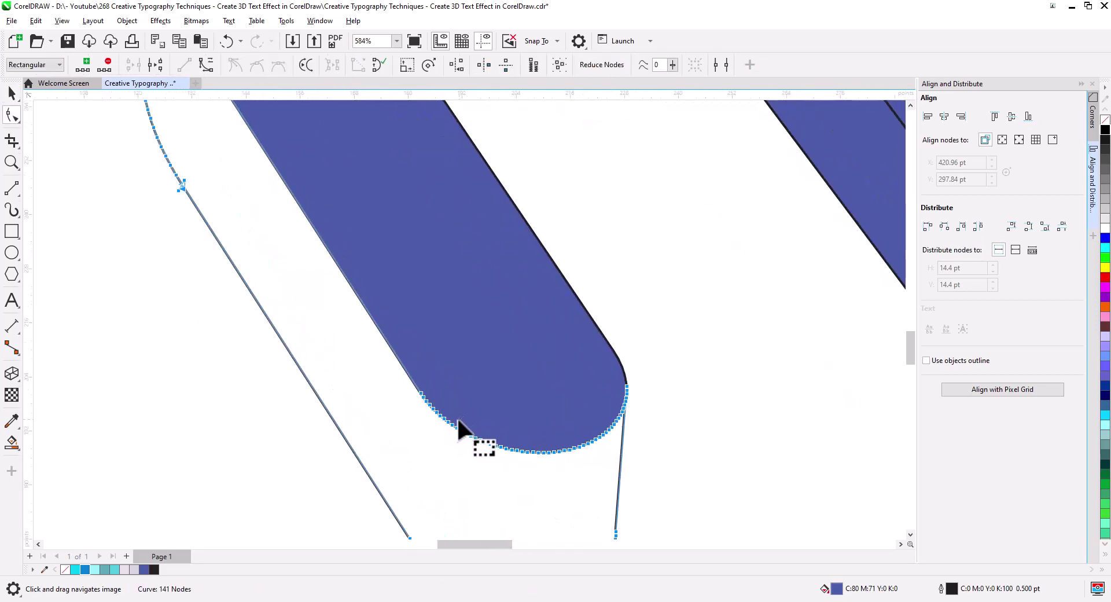
pyautogui.moveTo(375, 398); pyautogui.dragTo(462, 514)
pyautogui.moveTo(300, 331); pyautogui.dragTo(380, 407)
pyautogui.scroll(10, 356, 384)
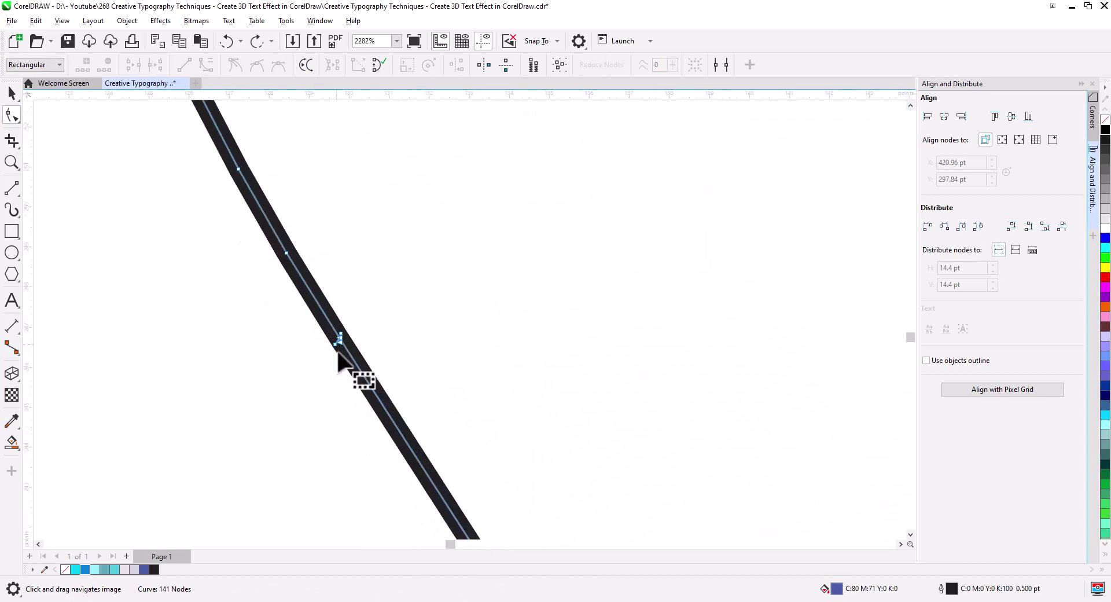
pyautogui.click(340, 323)
pyautogui.moveTo(340, 323); pyautogui.dragTo(379, 290)
pyautogui.press('Delete')
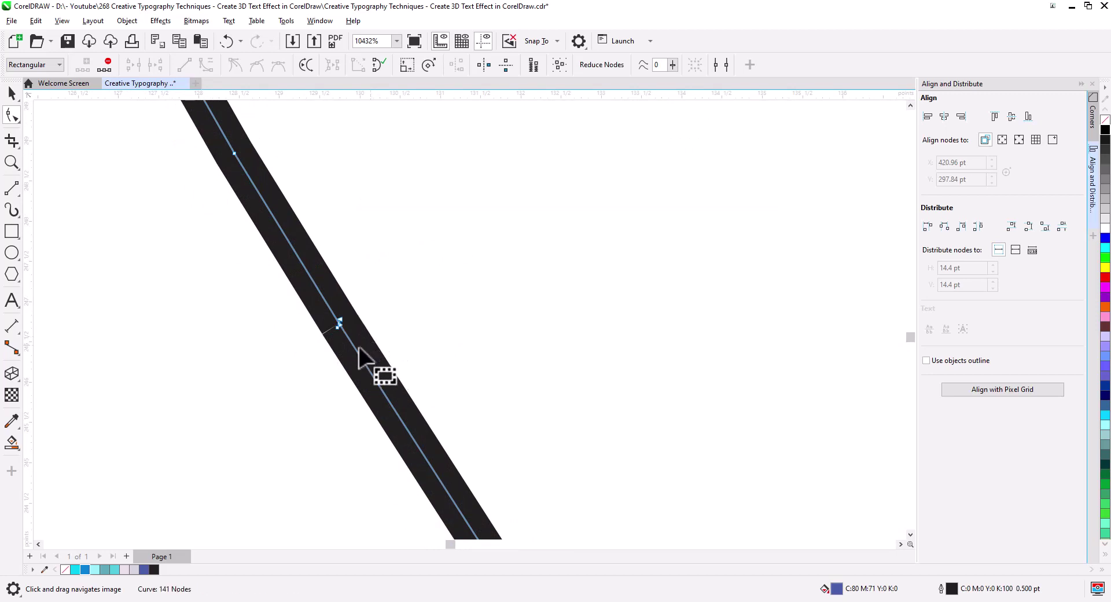
pyautogui.press('Delete')
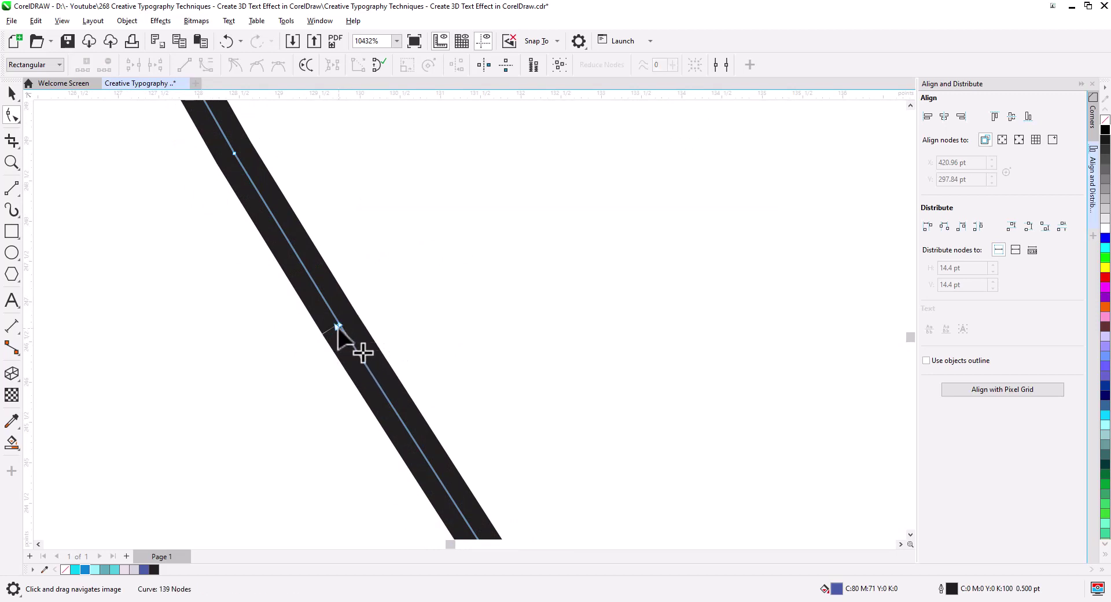
pyautogui.press('Delete')
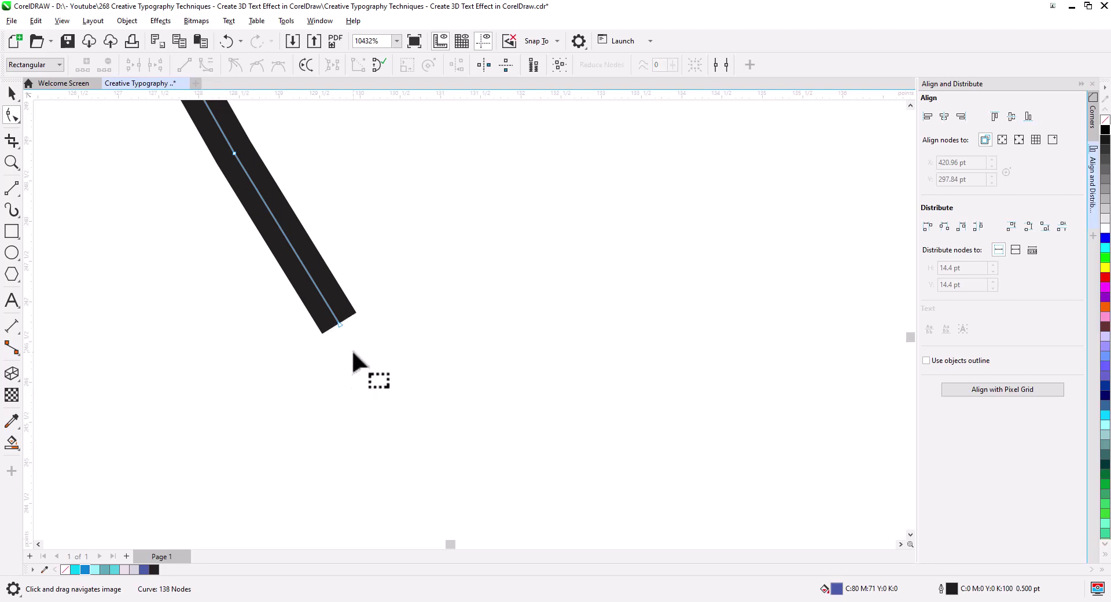
pyautogui.hotkey('ctrl', 'z')
pyautogui.moveTo(339, 324)
pyautogui.mouseDown()
pyautogui.moveTo(367, 362)
pyautogui.moveTo(340, 325)
pyautogui.mouseUp()
pyautogui.scroll(-1, 435, 296)
pyautogui.scroll(-5, 441, 311)
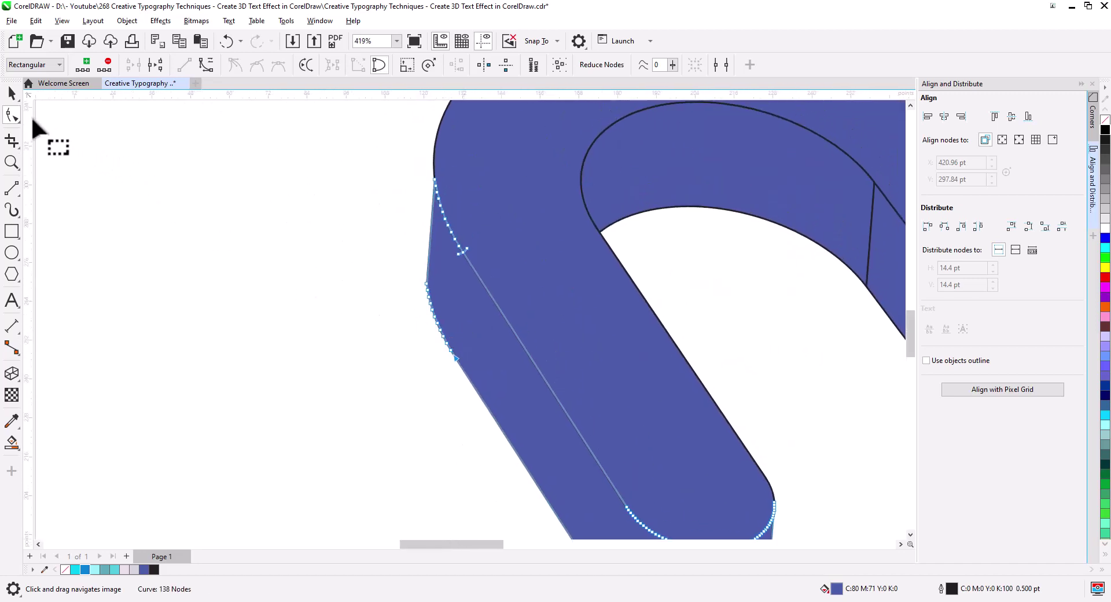
pyautogui.click(11, 92)
pyautogui.click(229, 273)
# Step: Drag the corner node of the E's 38-node side face down to close the gap
pyautogui.scroll(-2, 531, 353)
pyautogui.moveTo(564, 403); pyautogui.dragTo(460, 418)
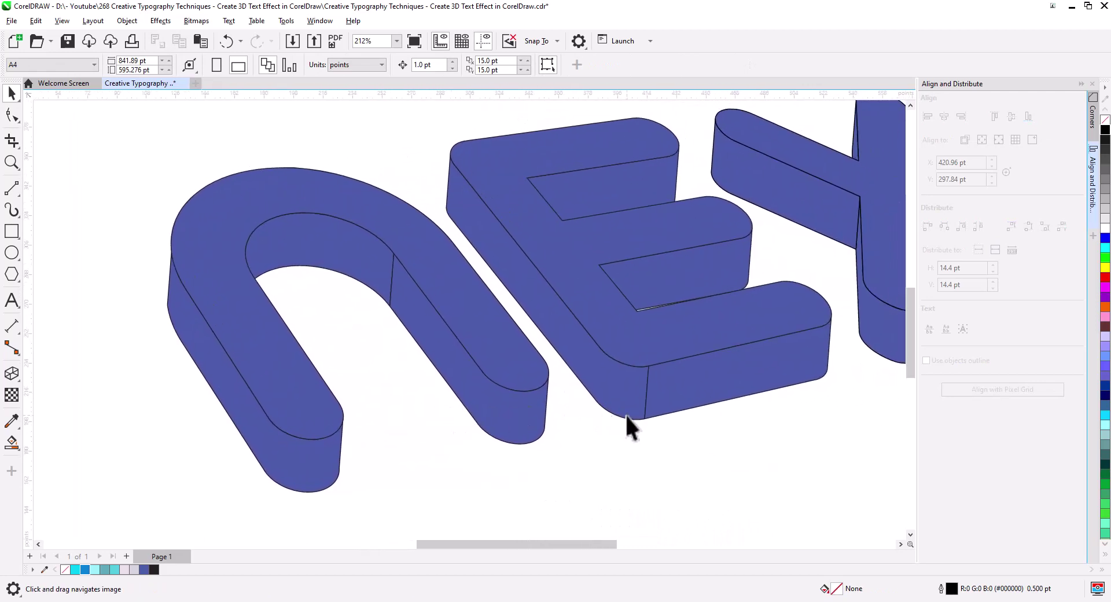
pyautogui.scroll(4, 656, 325)
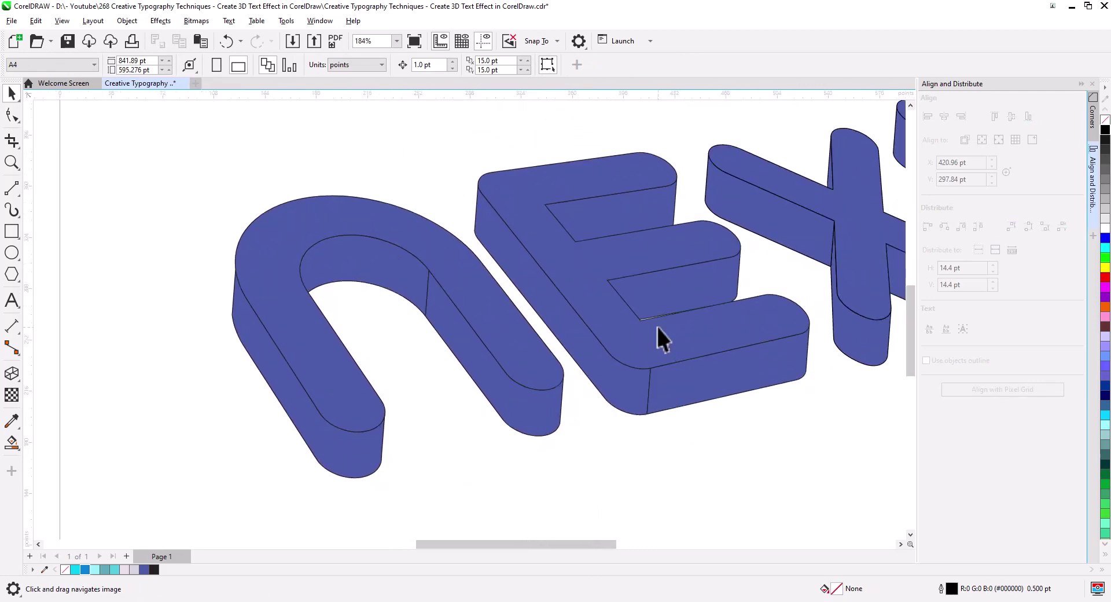
pyautogui.moveTo(657, 321); pyautogui.dragTo(486, 396)
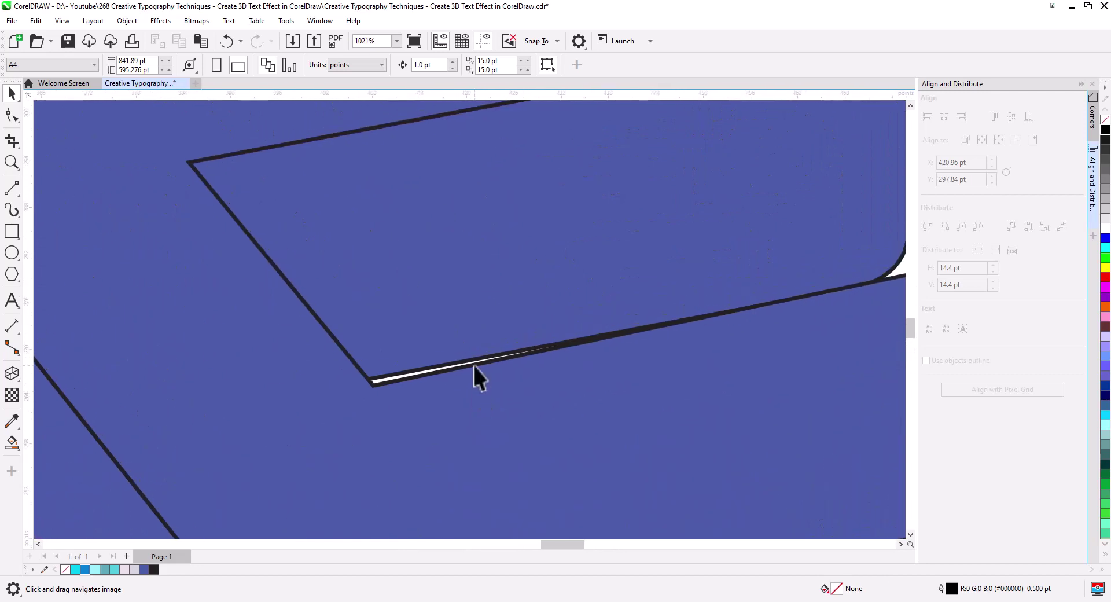
pyautogui.click(380, 340)
pyautogui.click(11, 114)
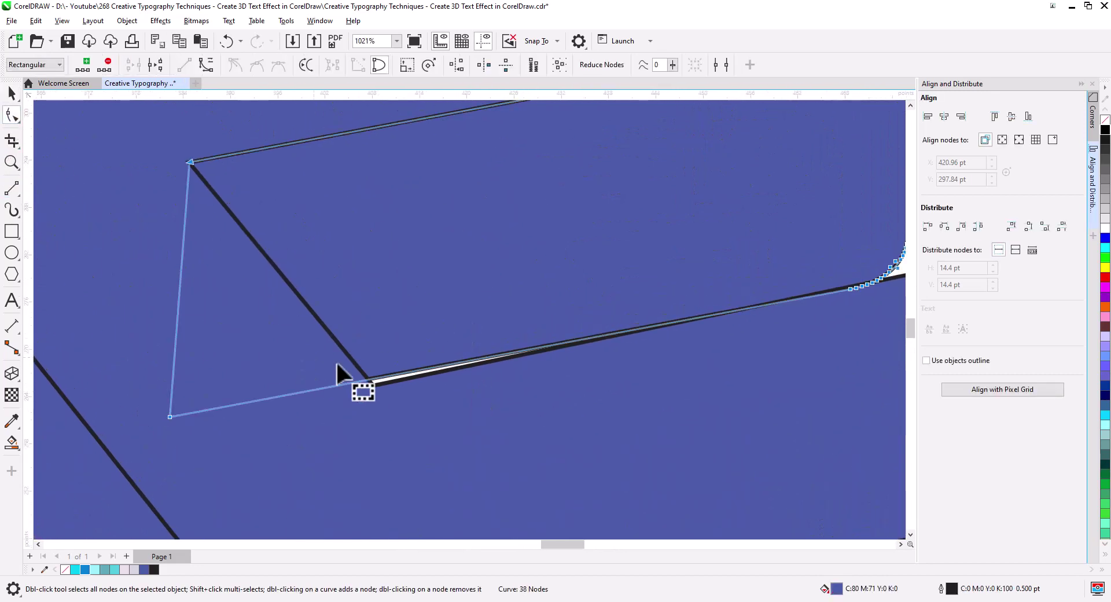
pyautogui.moveTo(377, 401); pyautogui.dragTo(377, 332)
pyautogui.scroll(-1, 387, 342)
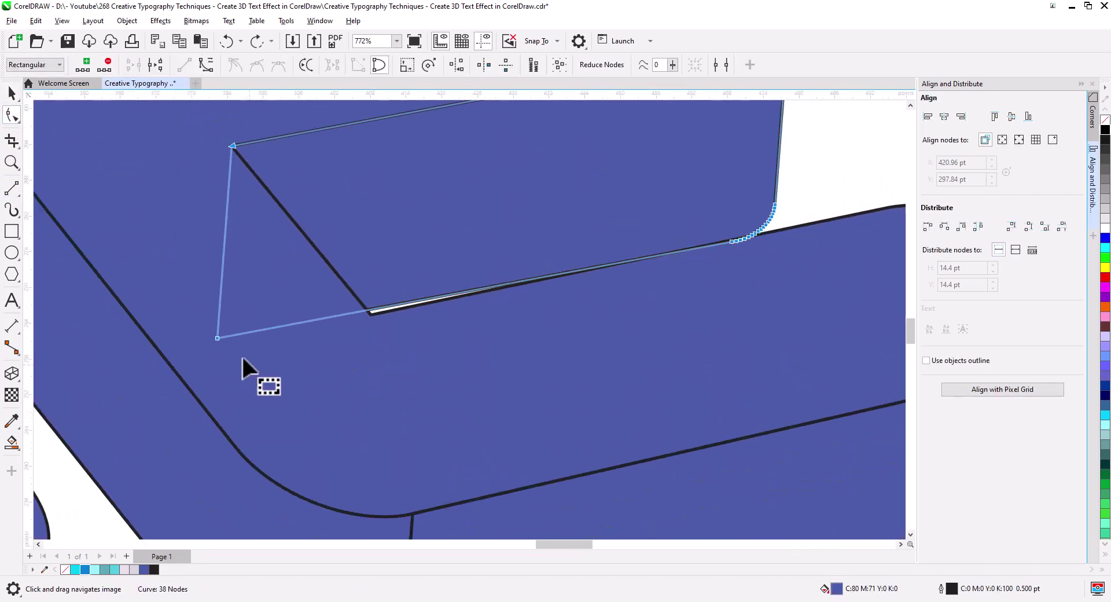
pyautogui.moveTo(217, 338); pyautogui.dragTo(219, 346)
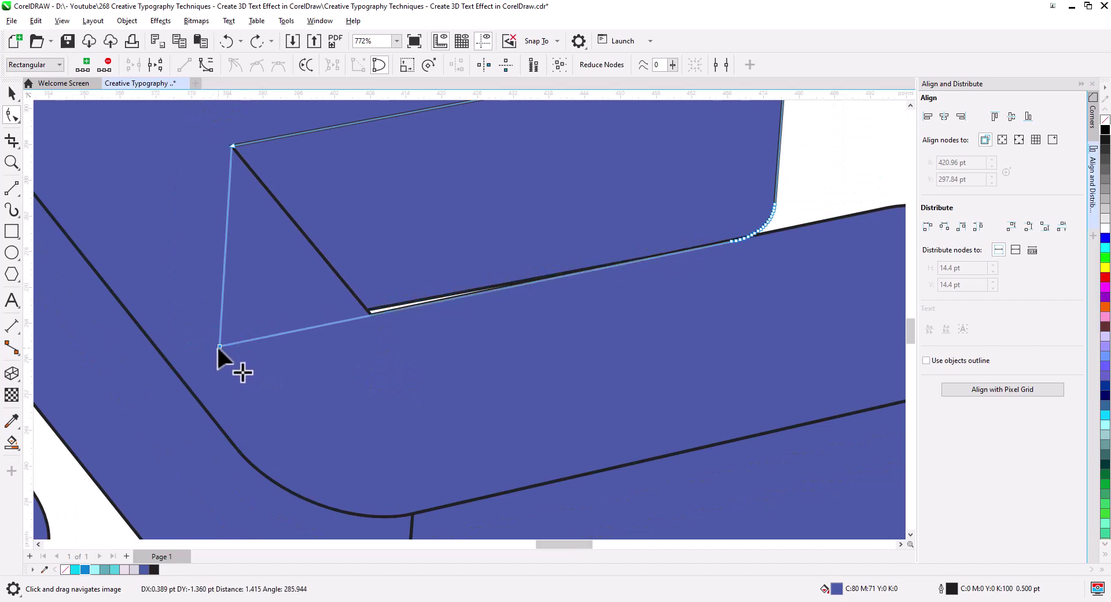
pyautogui.scroll(-5, 347, 328)
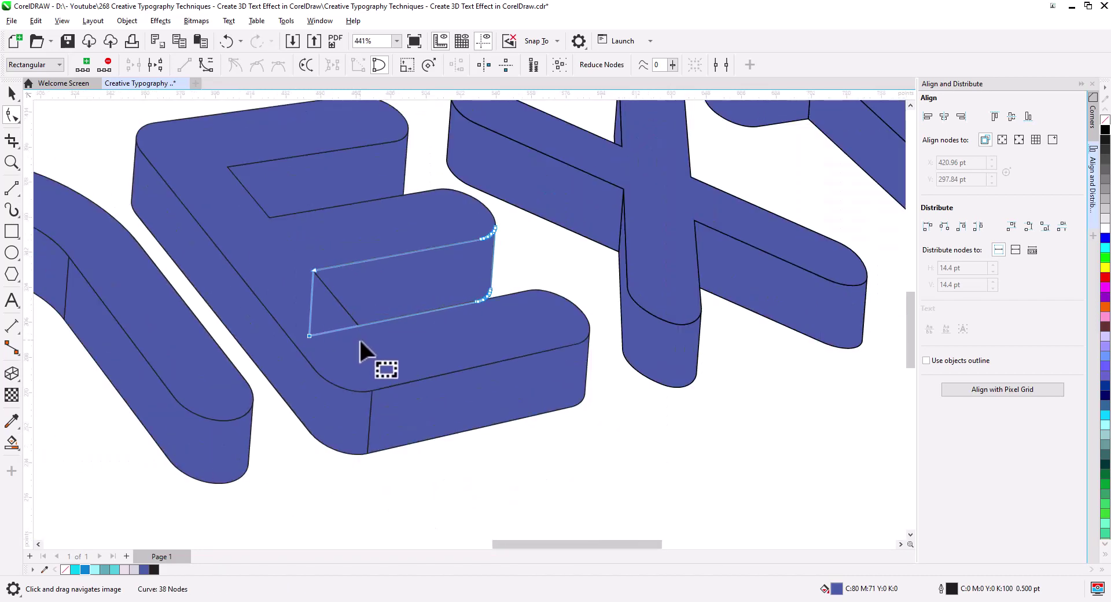
pyautogui.click(12, 94)
pyautogui.click(563, 456)
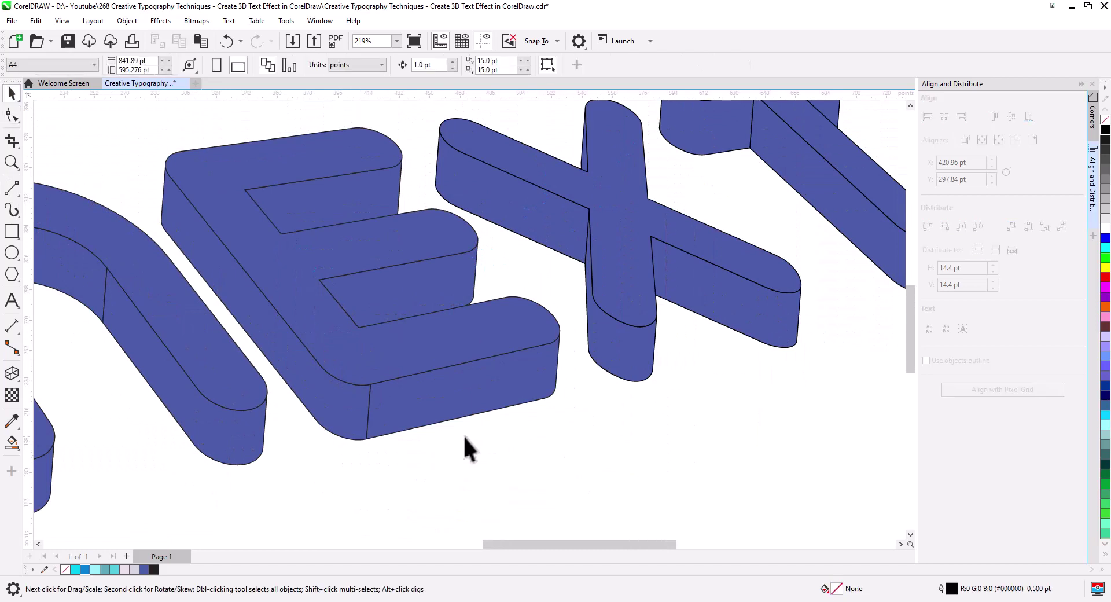
# Step: Combine the N, E, X and T top faces into one curve spanning the word
pyautogui.moveTo(463, 435); pyautogui.dragTo(573, 437)
pyautogui.scroll(-2, 572, 437)
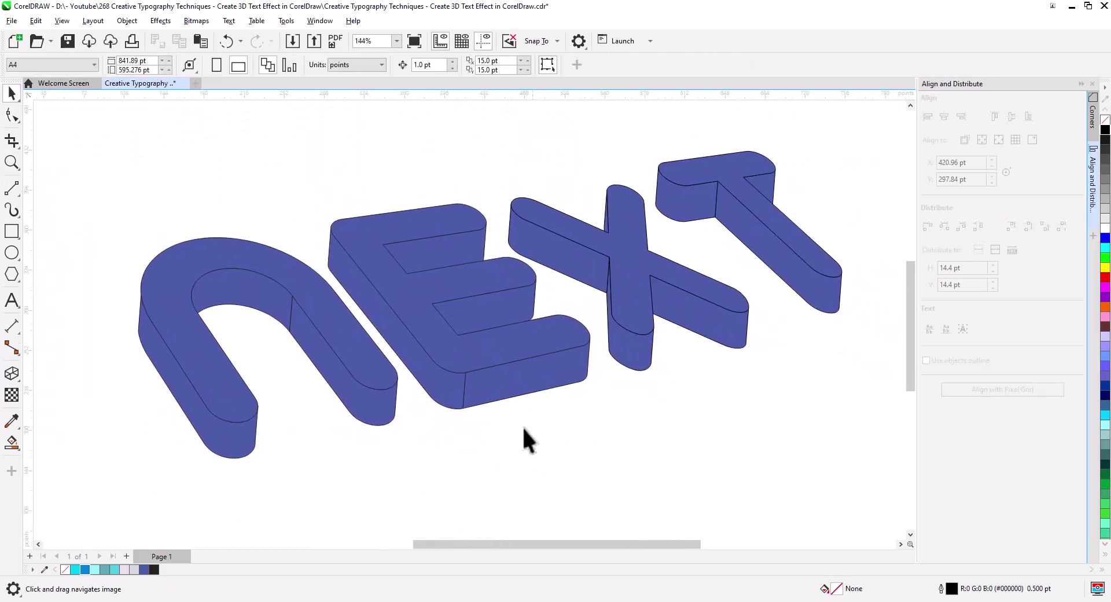
pyautogui.click(374, 375)
pyautogui.keyDown('shift'); pyautogui.click(547, 370); pyautogui.keyUp('shift')
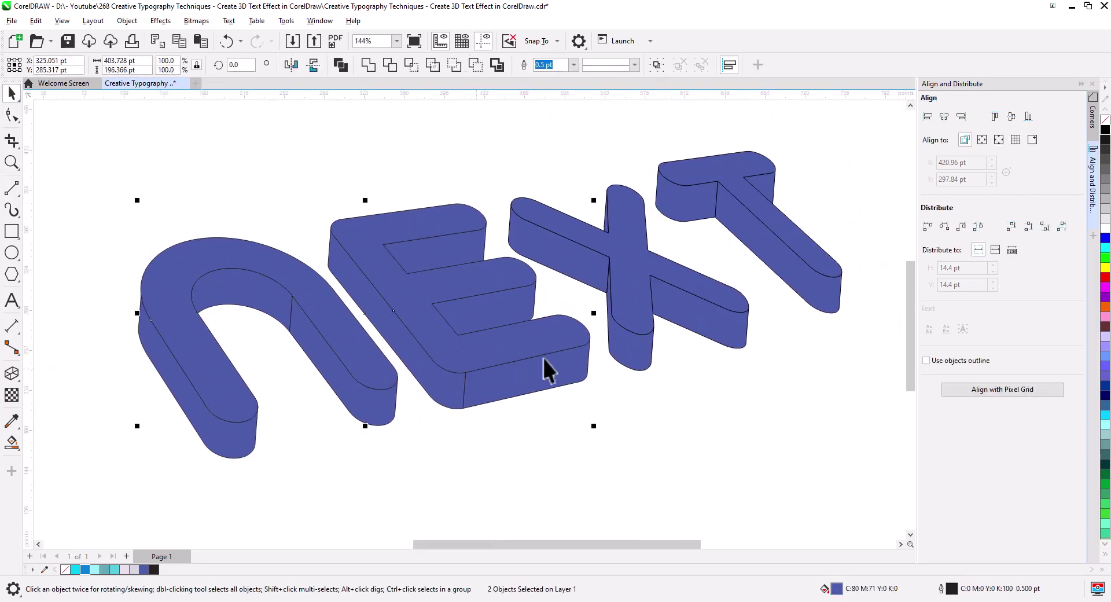
pyautogui.keyDown('shift'); pyautogui.click(638, 305); pyautogui.keyUp('shift')
pyautogui.keyDown('shift'); pyautogui.click(817, 255); pyautogui.keyUp('shift')
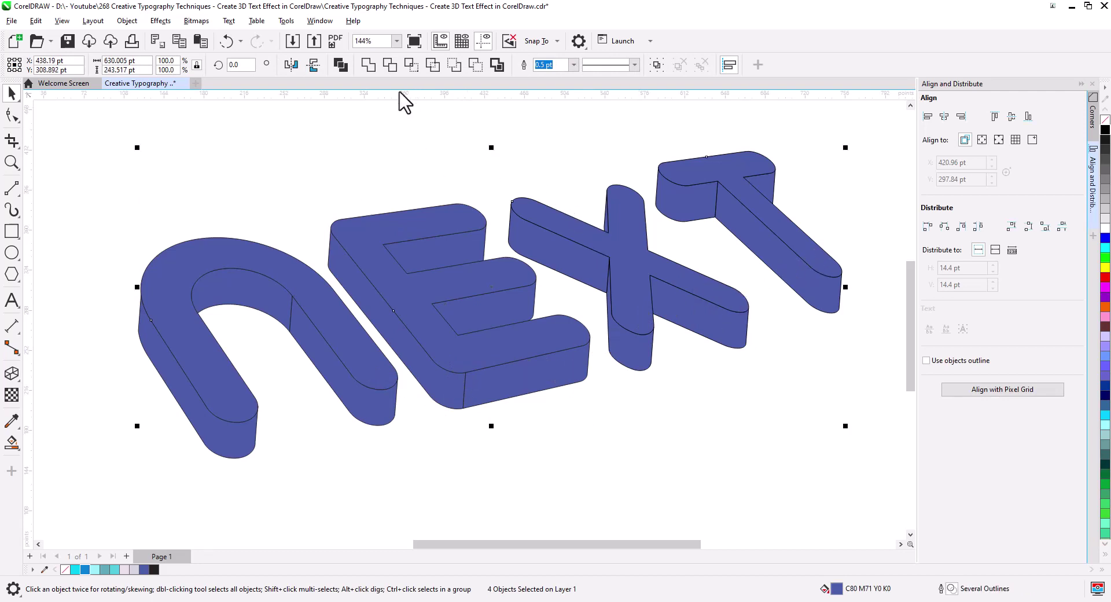
pyautogui.click(342, 65)
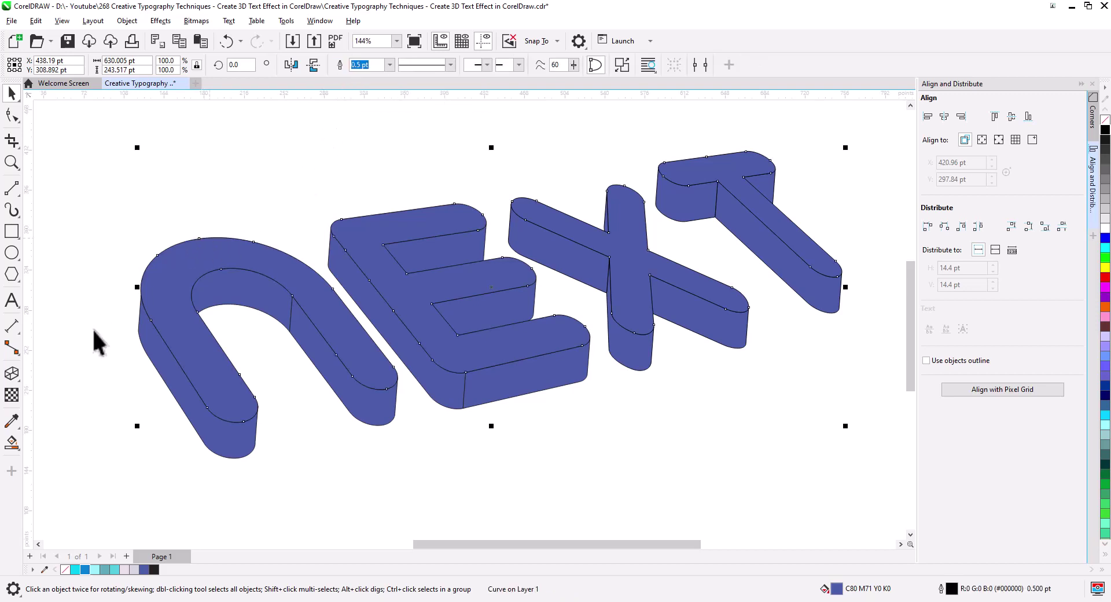
pyautogui.click(13, 375)
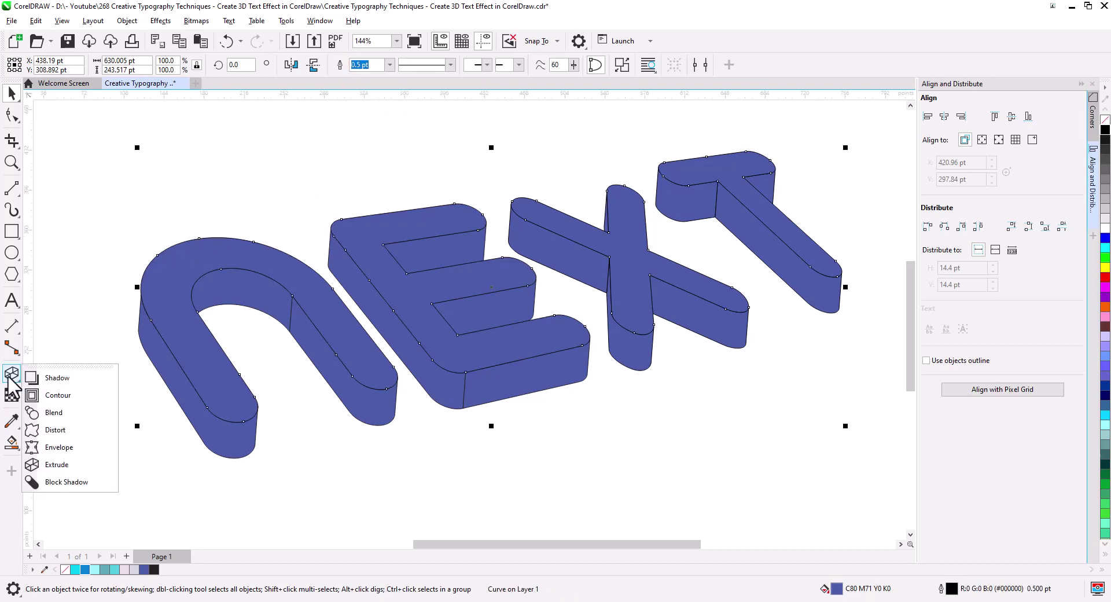
# Step: Add a contour to the letter tops, offset 2.0 pt then raised to 2.5 pt
pyautogui.click(62, 393)
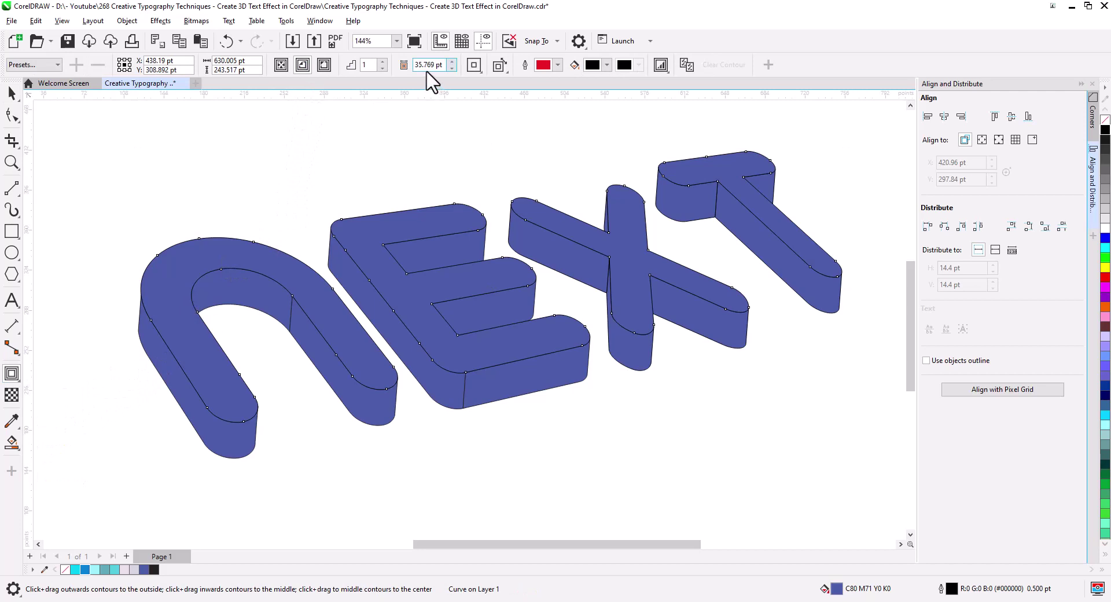
pyautogui.write('2')
pyautogui.press('Return')
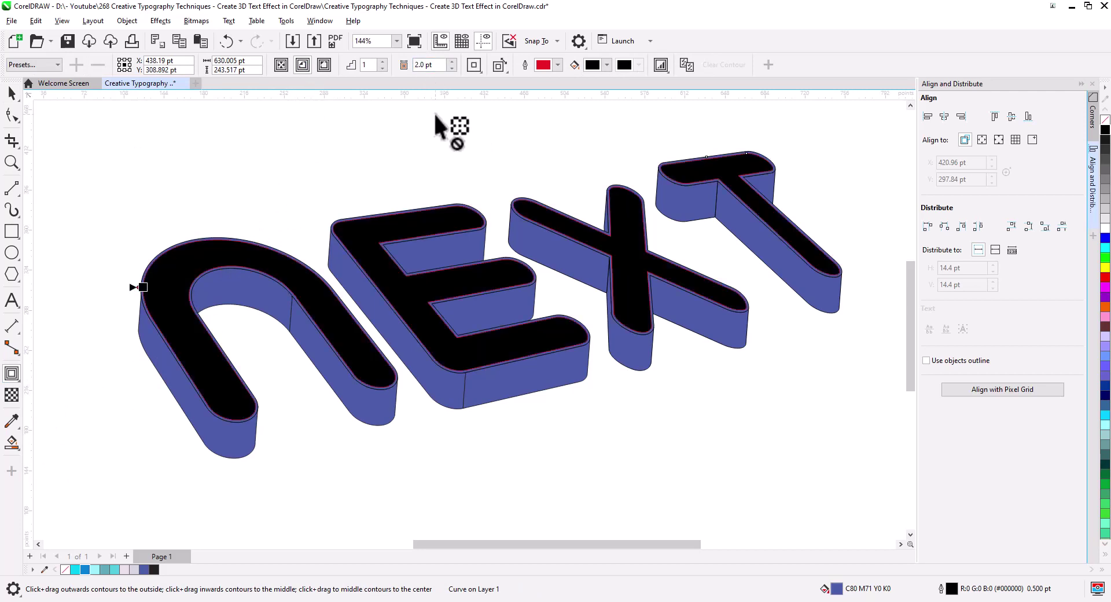
pyautogui.scroll(4, 298, 334)
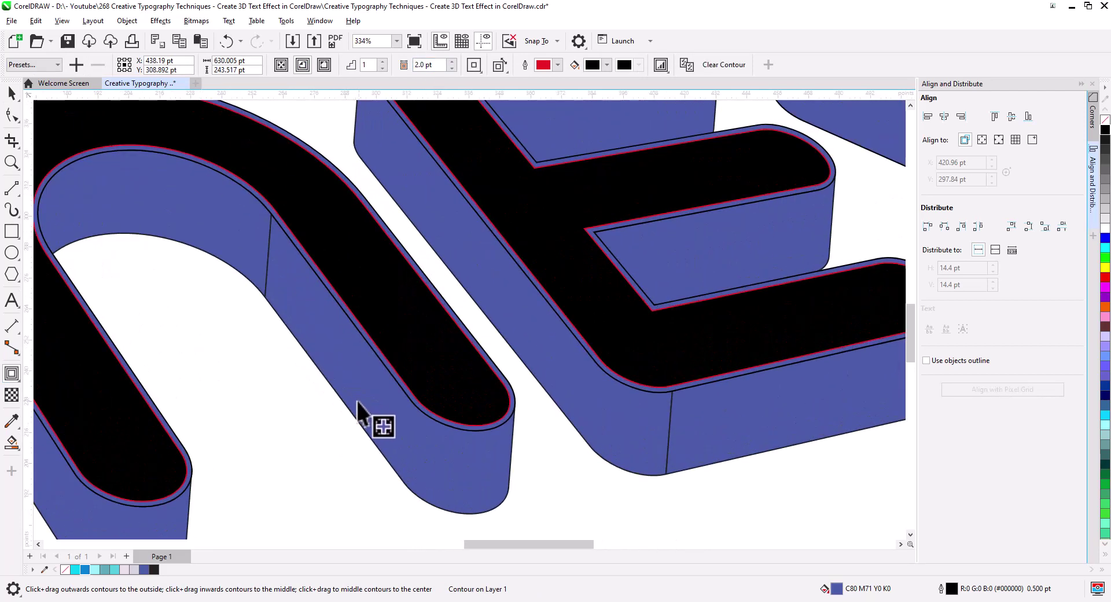
pyautogui.click(454, 61)
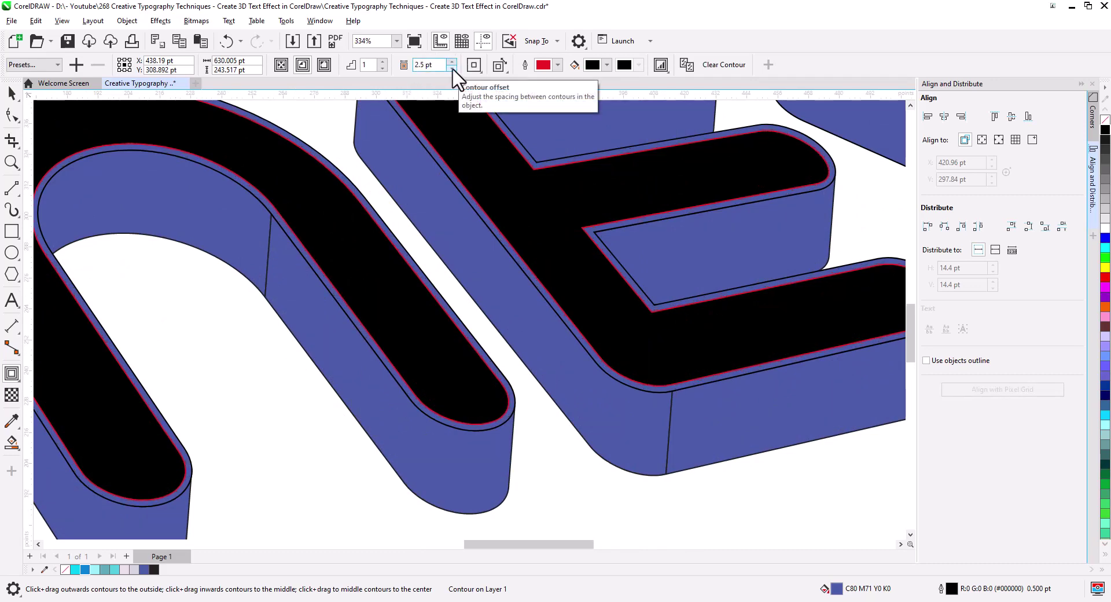
pyautogui.scroll(-4, 471, 322)
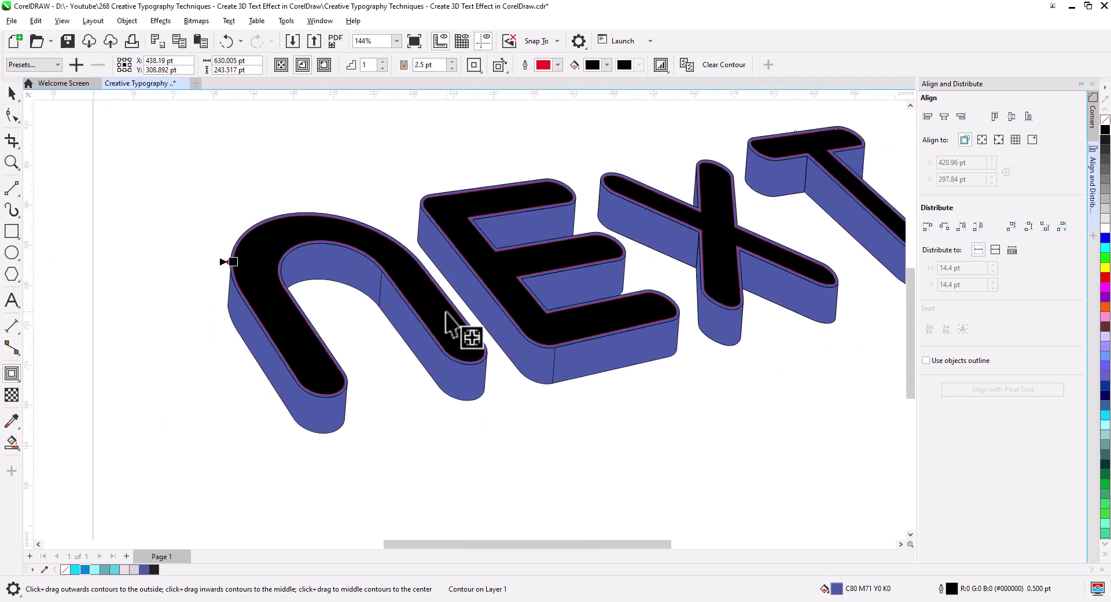
# Step: Break the contour apart, then break the contour and letter curves into separate pieces
pyautogui.click(11, 92)
pyautogui.rightClick(252, 258)
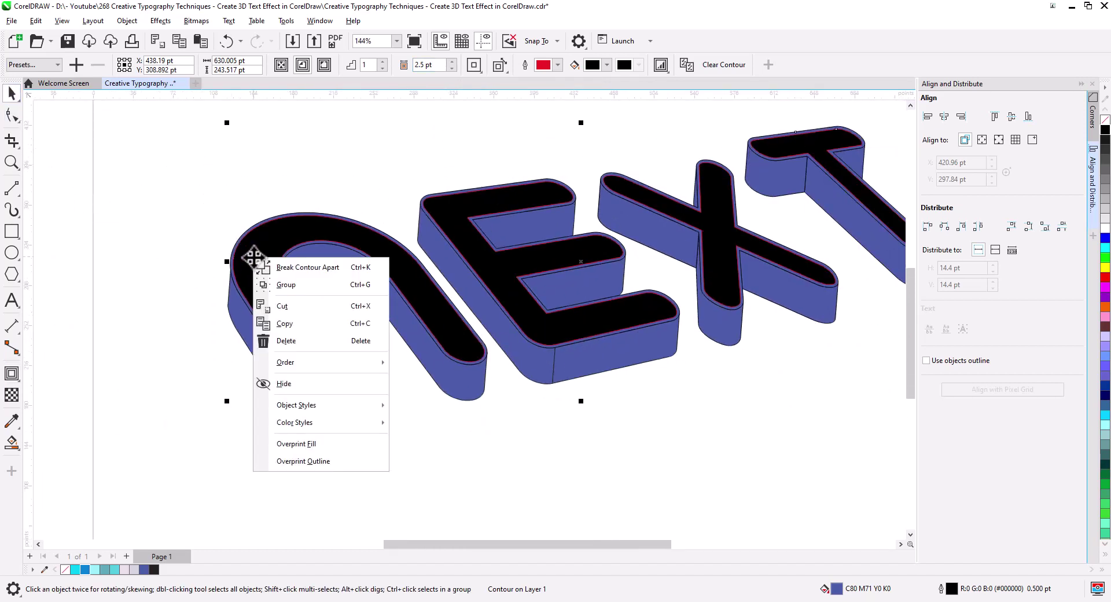
pyautogui.click(308, 267)
pyautogui.click(258, 280)
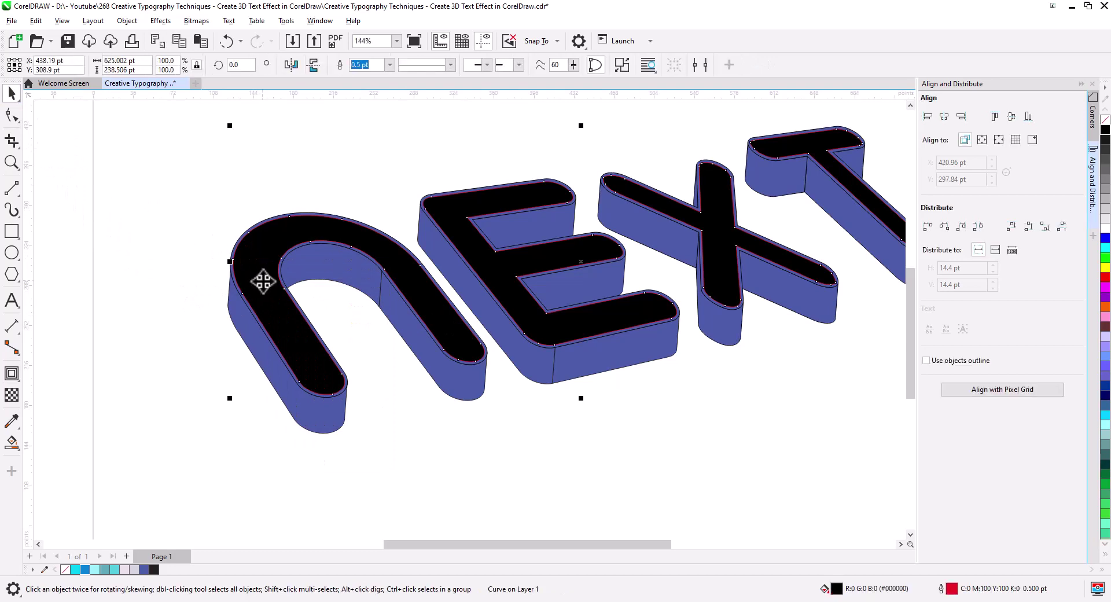
pyautogui.rightClick(262, 281)
pyautogui.click(312, 200)
pyautogui.click(223, 289)
pyautogui.click(232, 261)
pyautogui.rightClick(232, 261)
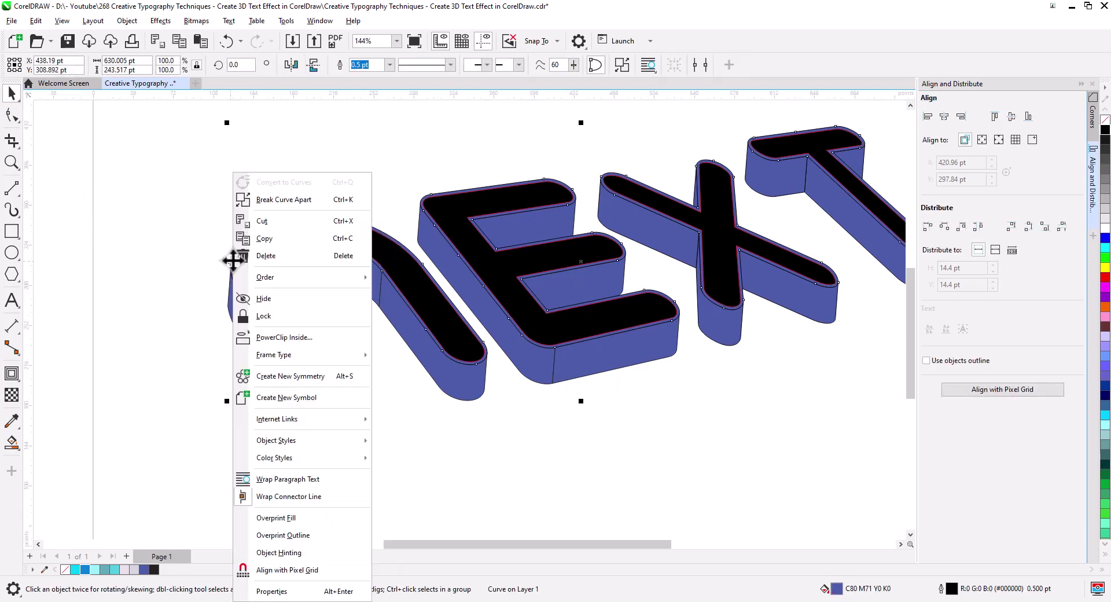
pyautogui.click(283, 200)
pyautogui.click(176, 261)
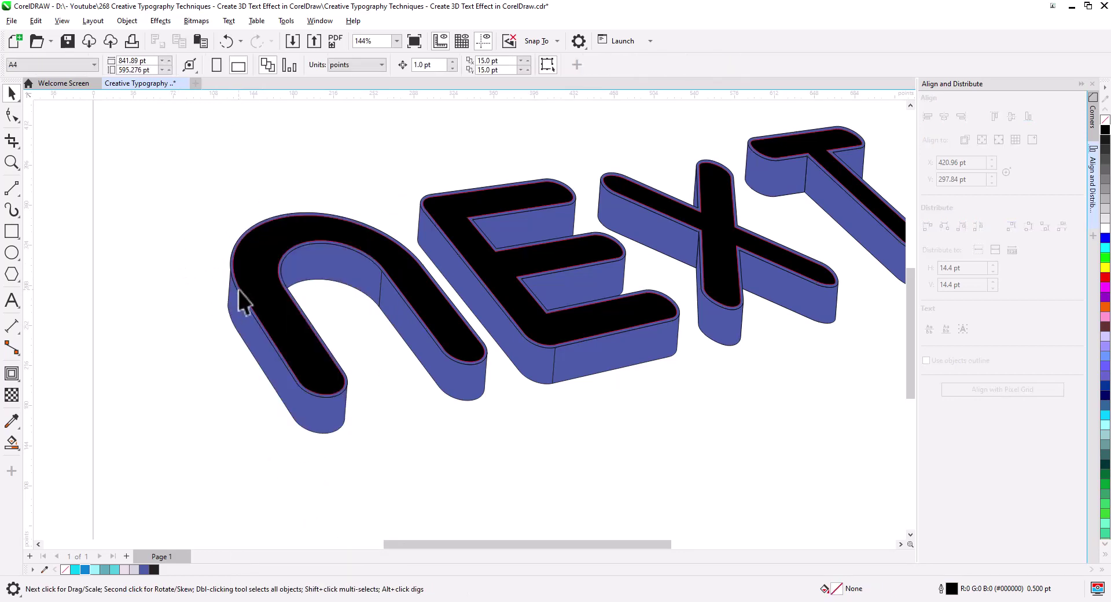
pyautogui.scroll(4, 240, 293)
# Step: Make thin N and E rings by combining copies of their outer curves with the inner letters
pyautogui.click(231, 284)
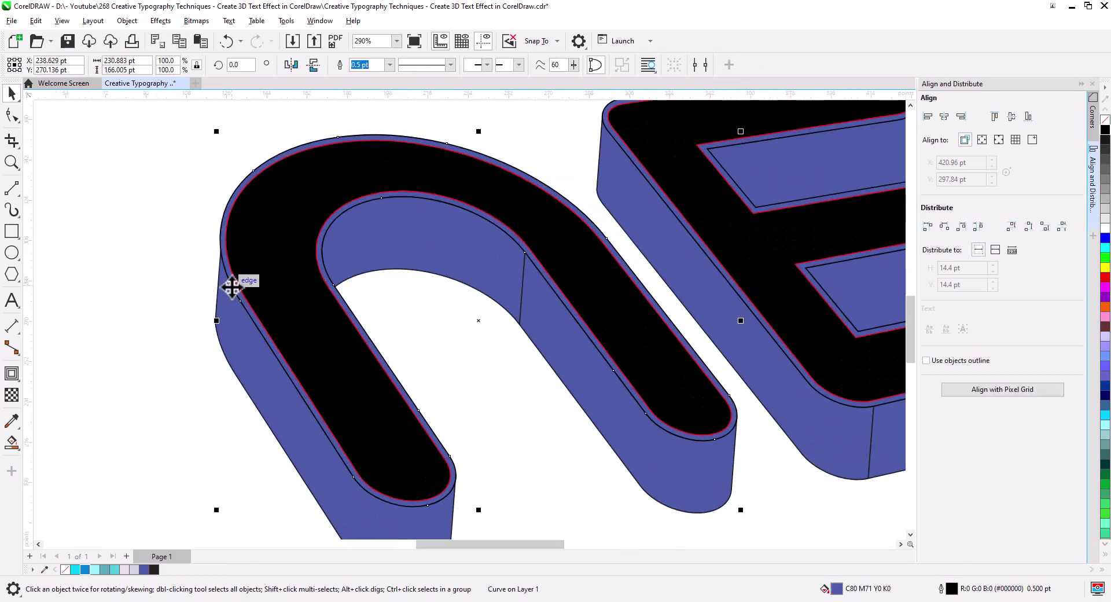
pyautogui.press('+')
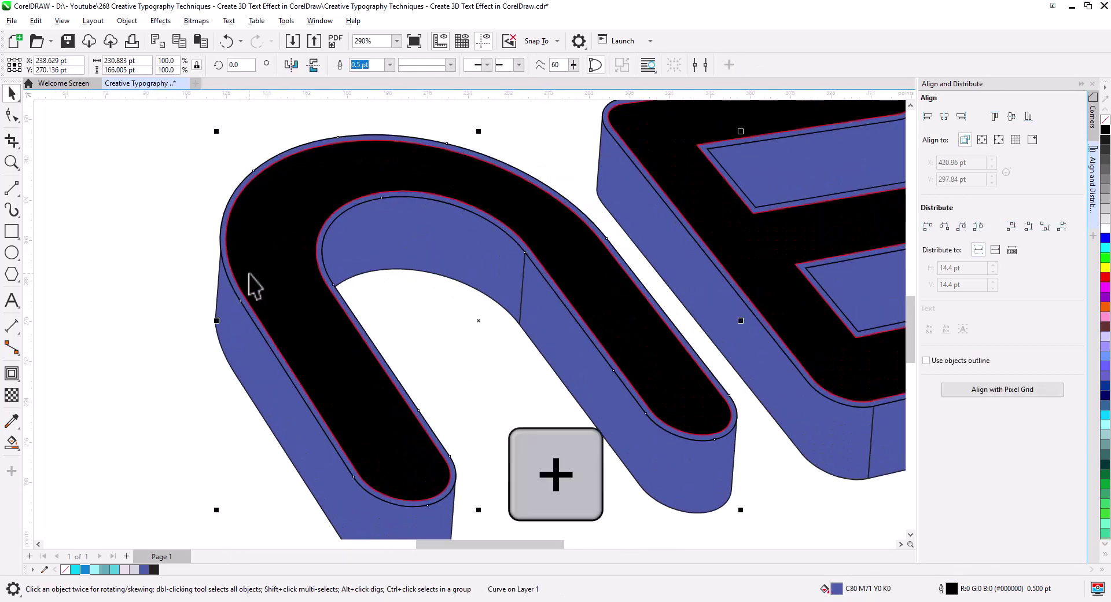
pyautogui.keyDown('shift'); pyautogui.click(284, 314); pyautogui.keyUp('shift')
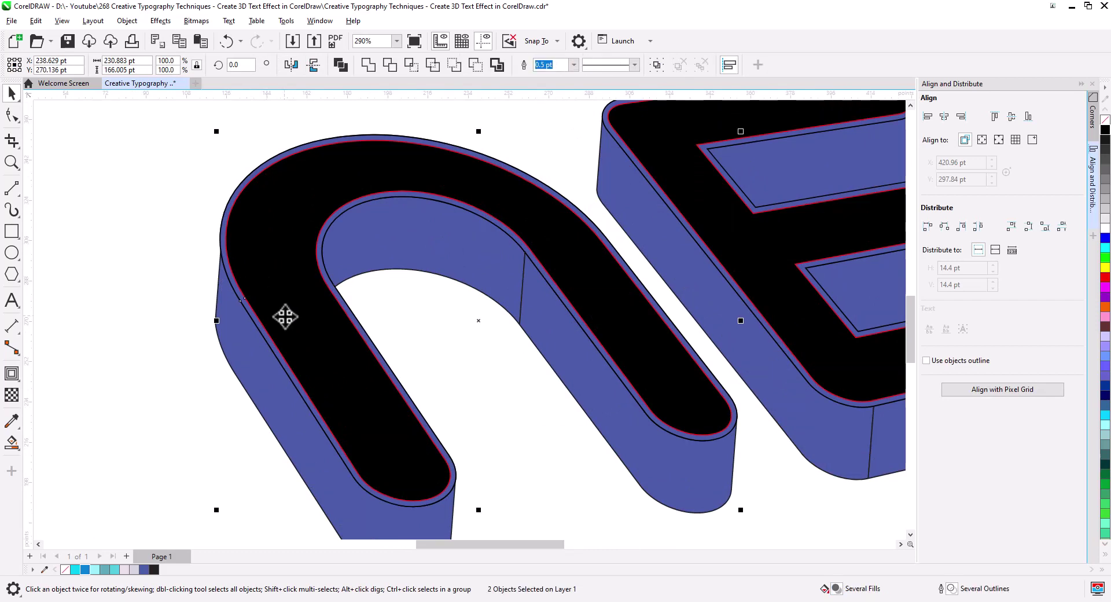
pyautogui.click(342, 65)
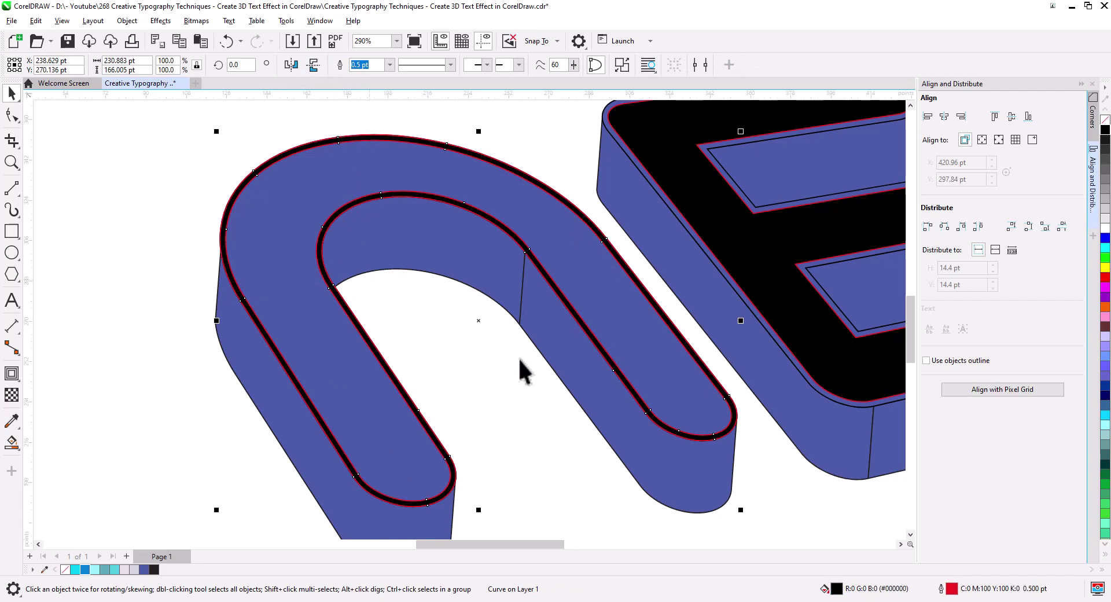
pyautogui.press('h')
pyautogui.moveTo(521, 367); pyautogui.dragTo(111, 392)
pyautogui.scroll(2, 354, 402)
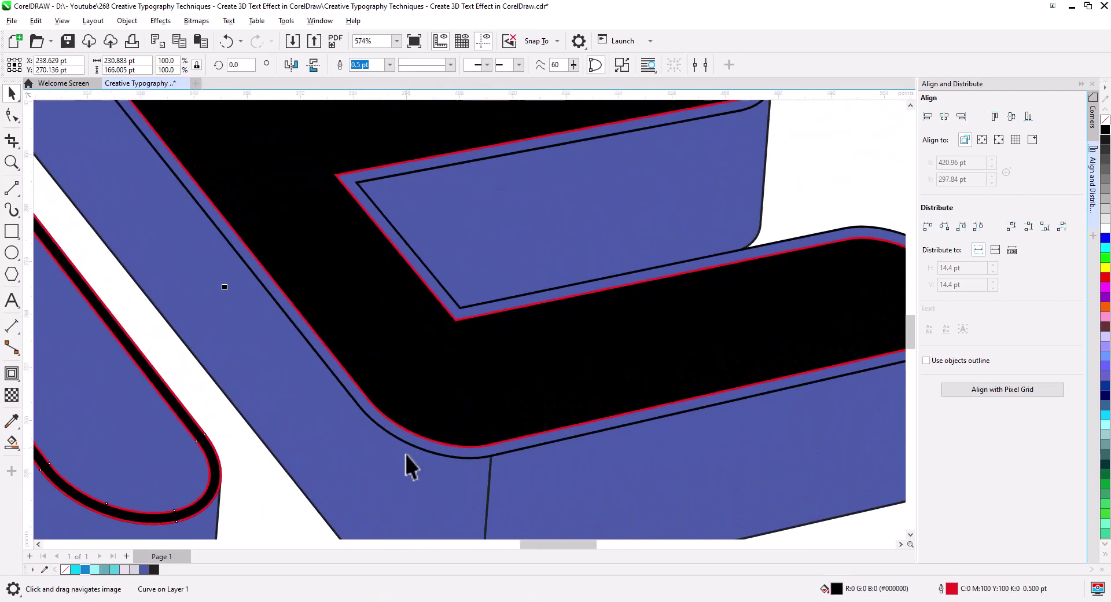
pyautogui.press('space')
pyautogui.click(401, 437)
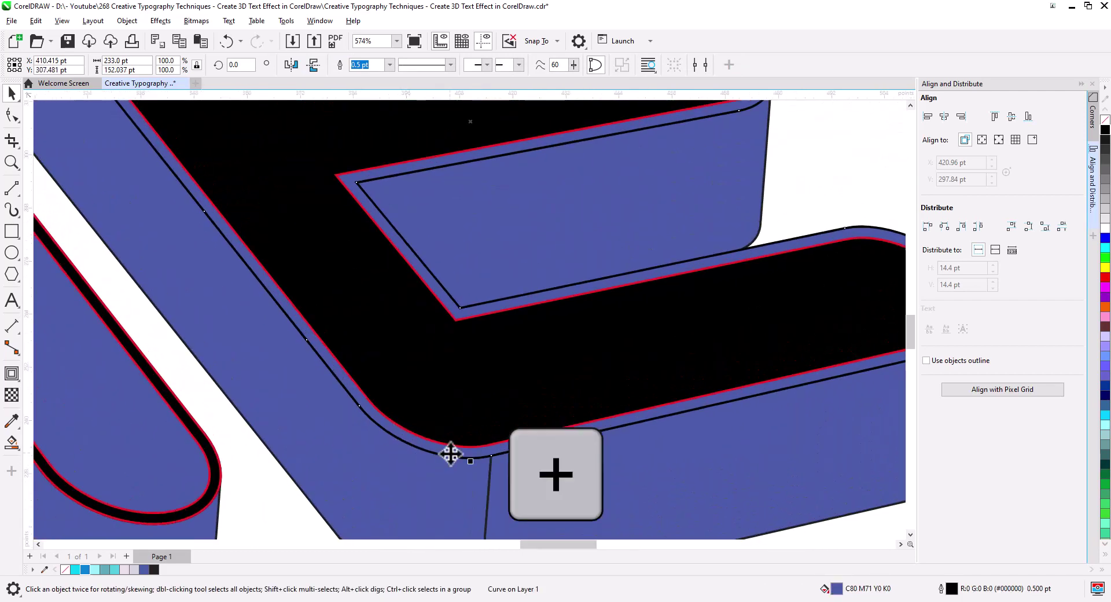
pyautogui.keyDown('shift'); pyautogui.click(491, 389); pyautogui.keyUp('shift')
pyautogui.click(344, 65)
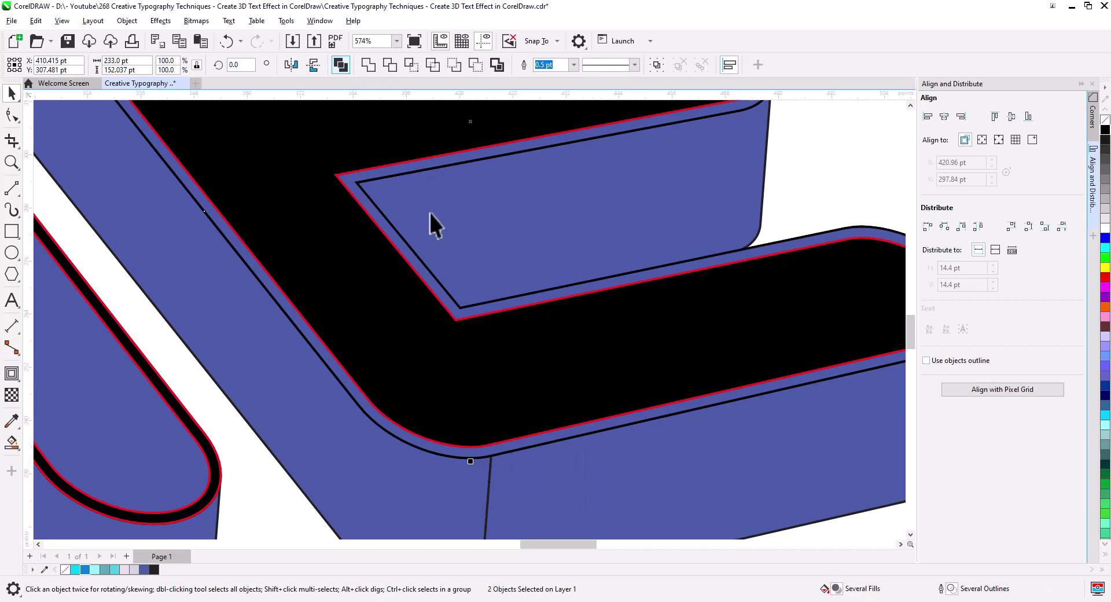
pyautogui.scroll(-2, 506, 379)
# Step: Make thin X and T rings the same way from copied outer curves and inner letters
pyautogui.moveTo(664, 387); pyautogui.dragTo(302, 509)
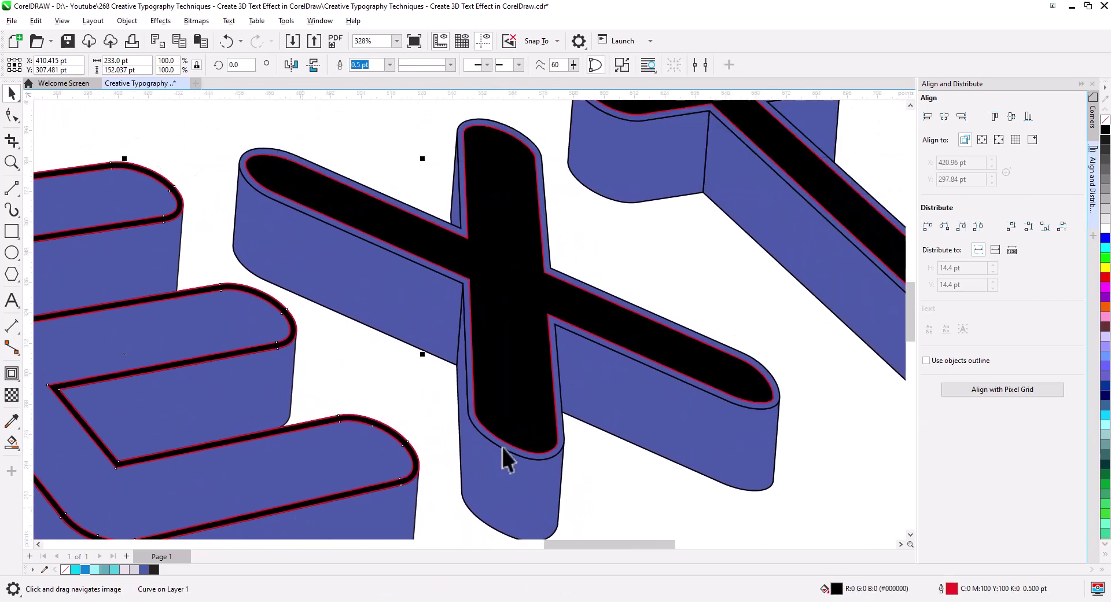
pyautogui.scroll(2, 502, 446)
pyautogui.click(486, 460)
pyautogui.press('+')
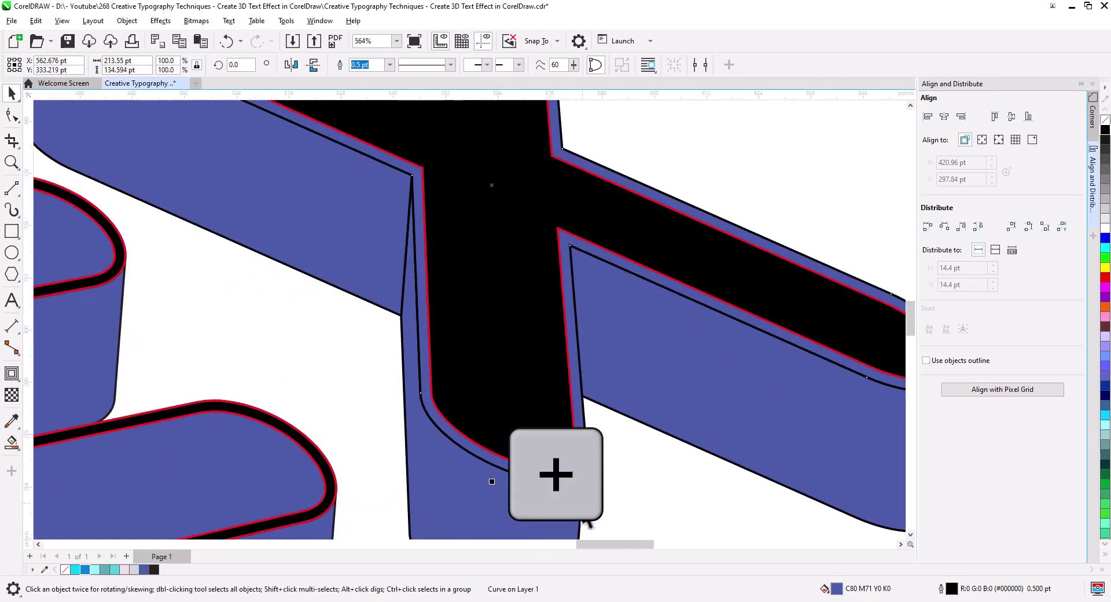
pyautogui.keyDown('shift'); pyautogui.click(526, 354); pyautogui.keyUp('shift')
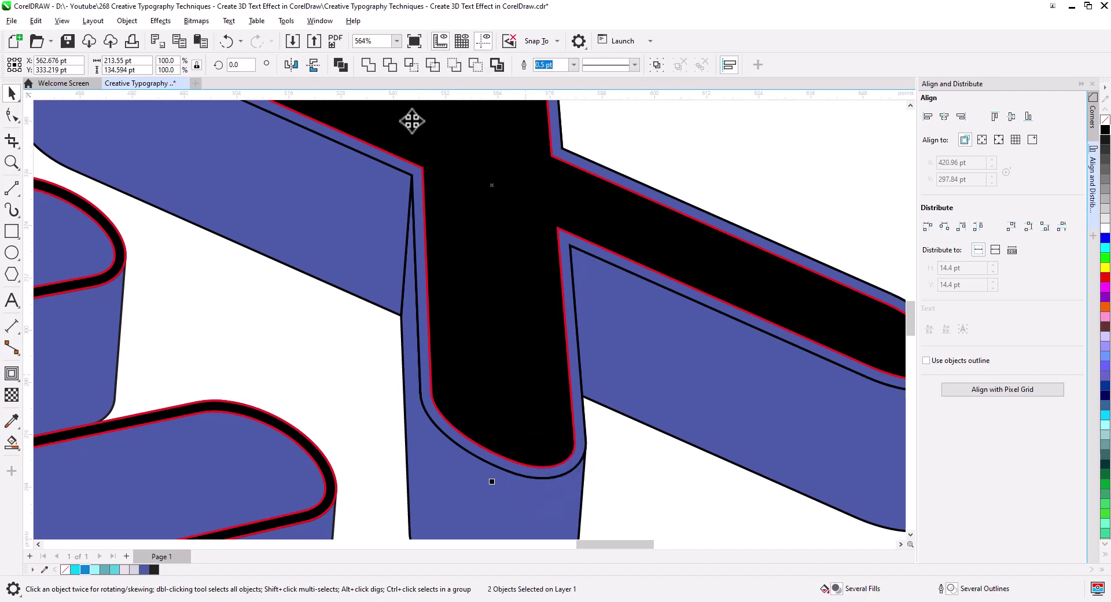
pyautogui.click(341, 64)
pyautogui.scroll(-2, 532, 300)
pyautogui.moveTo(693, 304); pyautogui.dragTo(284, 430)
pyautogui.scroll(2, 552, 386)
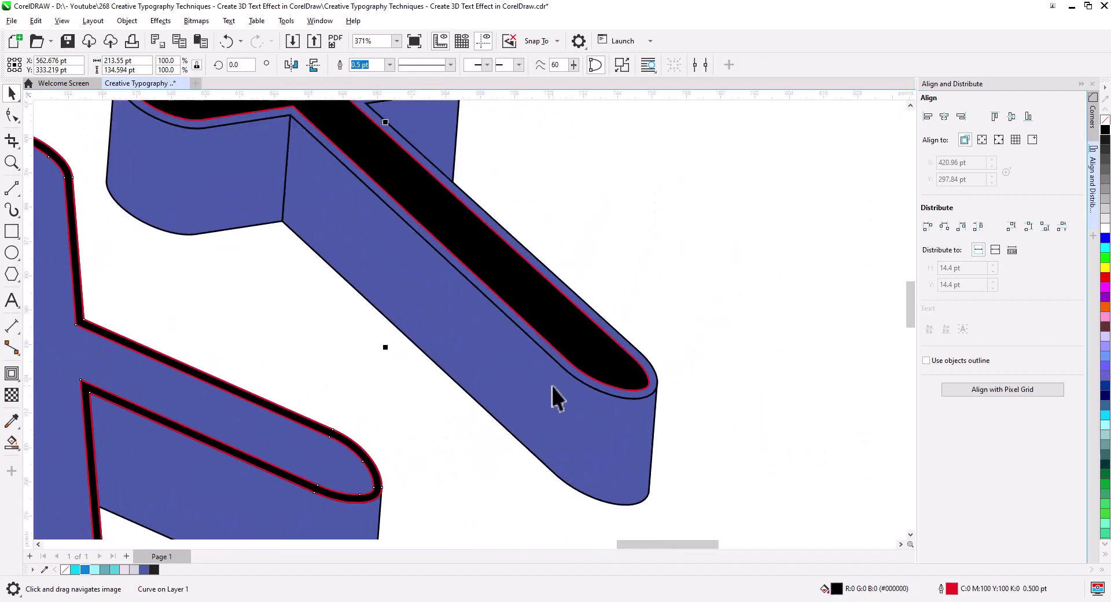
pyautogui.click(578, 370)
pyautogui.press('+')
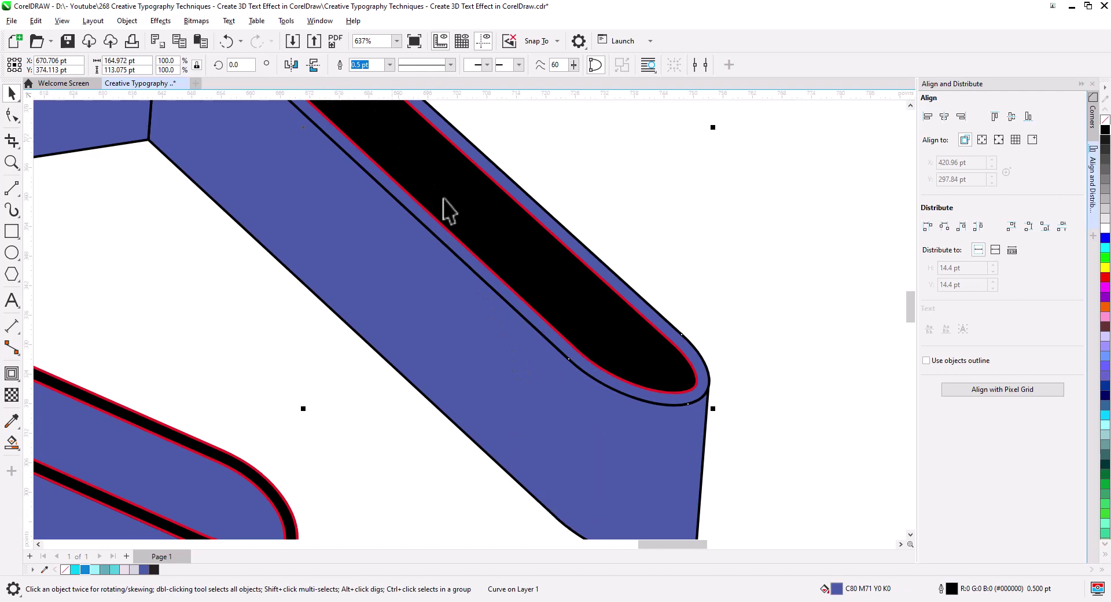
pyautogui.keyDown('shift'); pyautogui.click(360, 104); pyautogui.keyUp('shift')
pyautogui.click(340, 65)
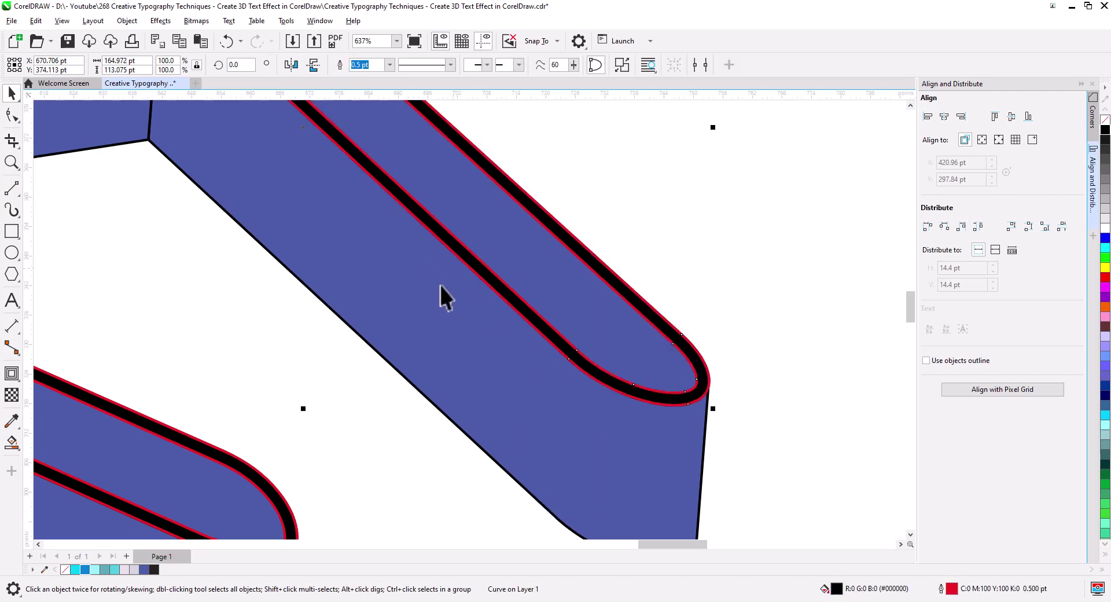
pyautogui.scroll(-4, 441, 287)
# Step: Combine the N and E outline bands into one curve and fill it white
pyautogui.moveTo(493, 389); pyautogui.dragTo(638, 326)
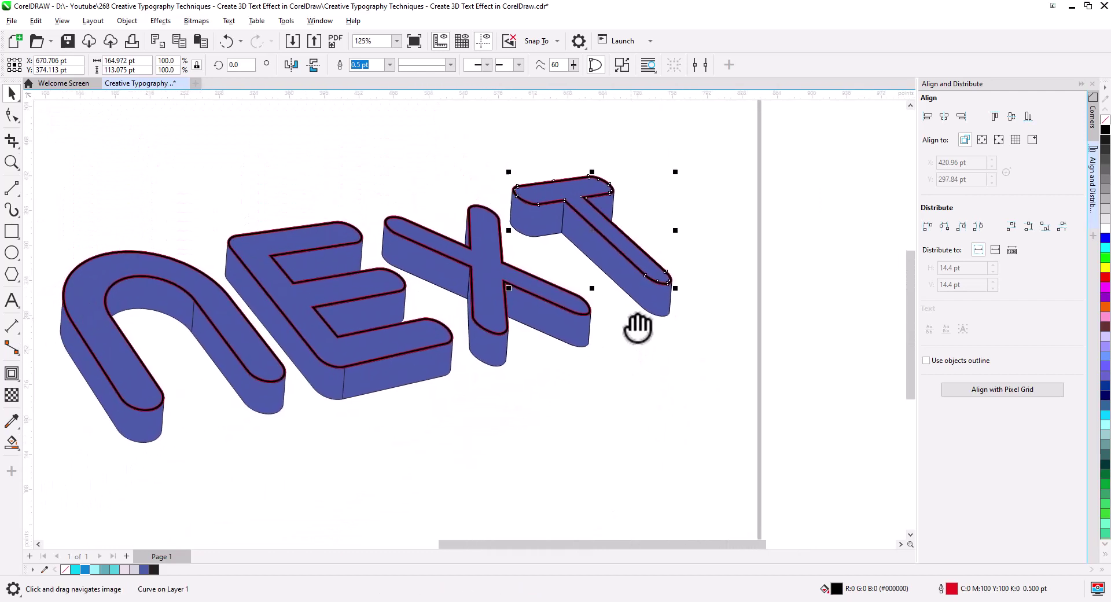
pyautogui.click(305, 453)
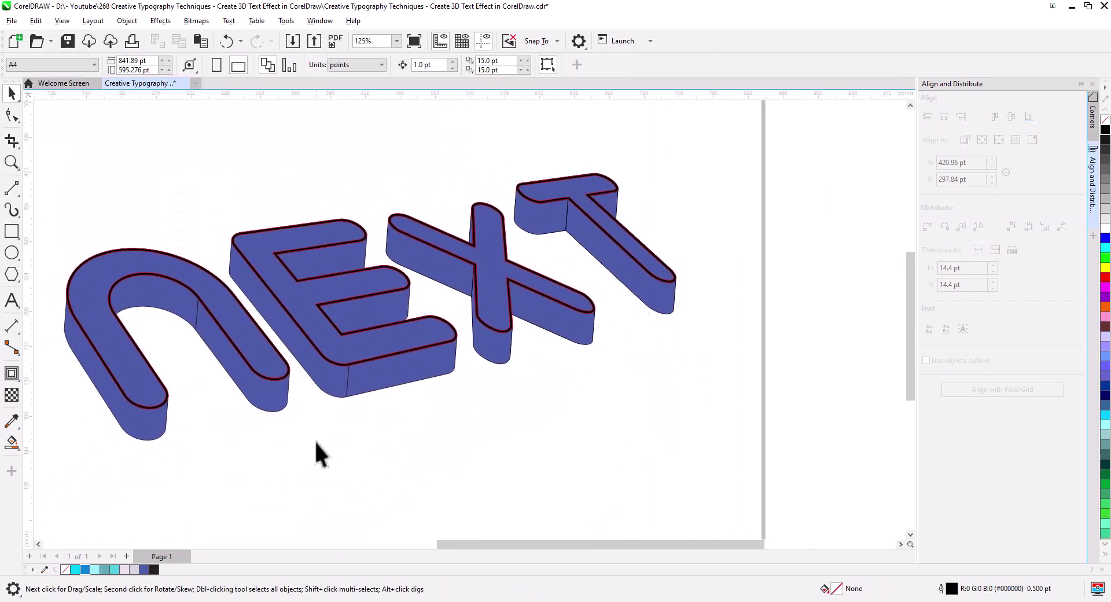
pyautogui.click(285, 379)
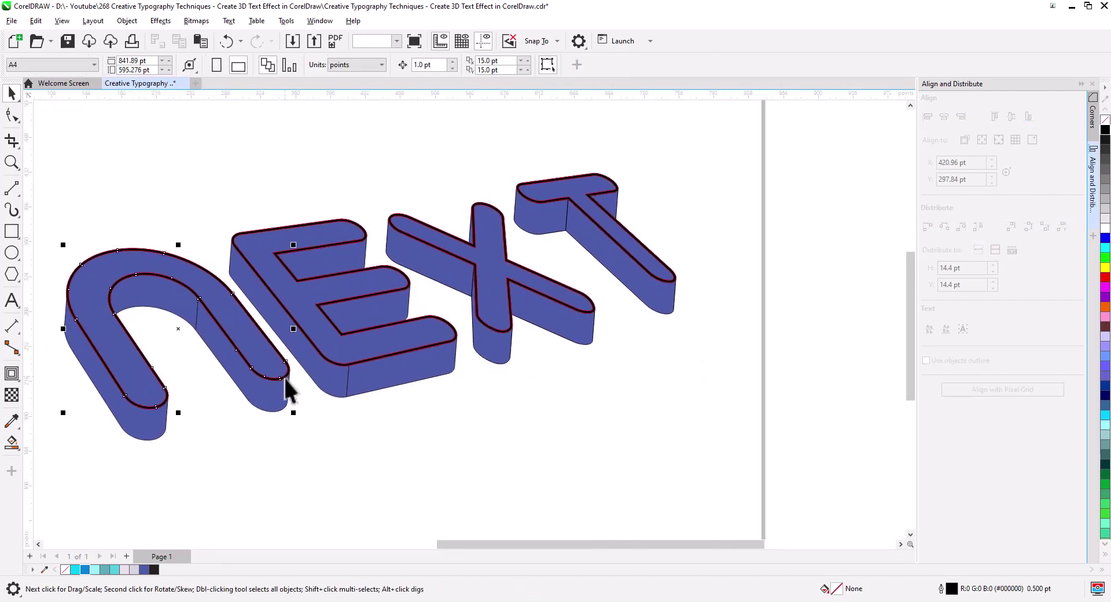
pyautogui.keyDown('shift'); pyautogui.click(366, 361); pyautogui.keyUp('shift')
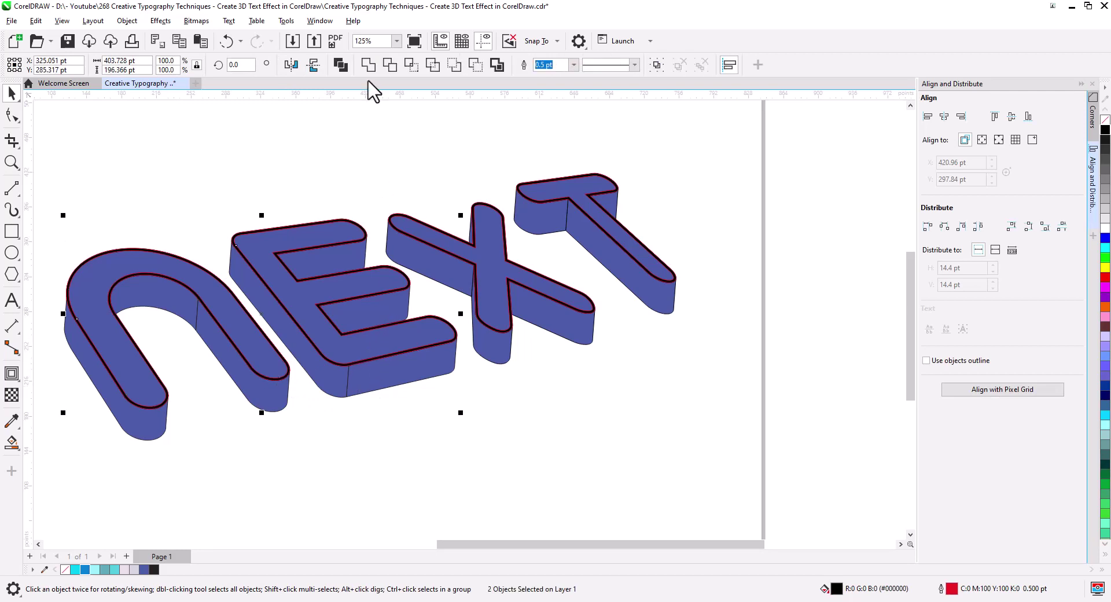
pyautogui.click(341, 64)
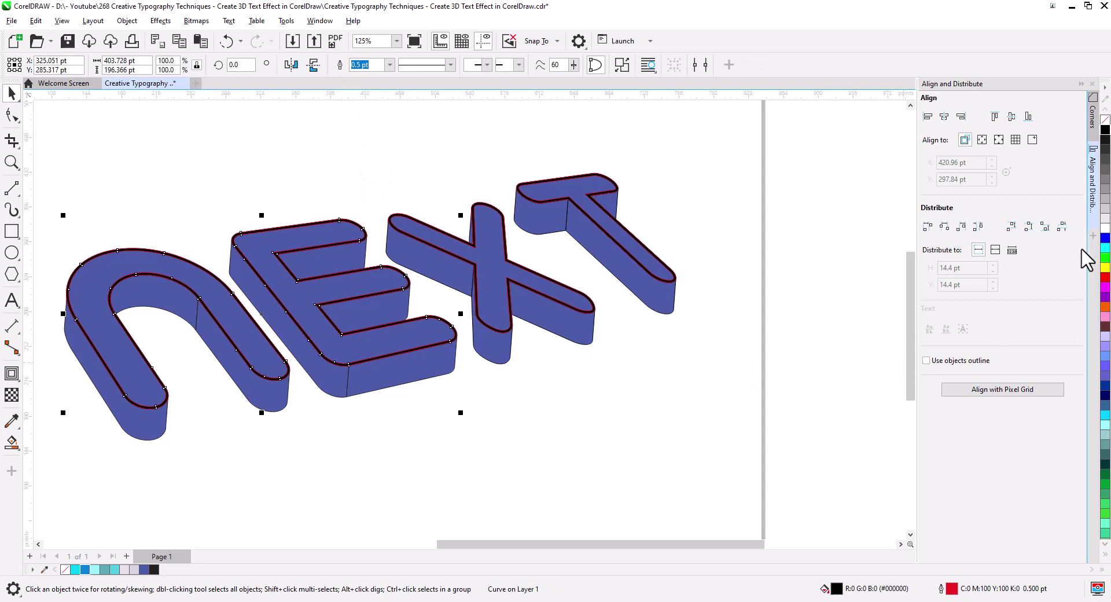
pyautogui.click(1105, 229)
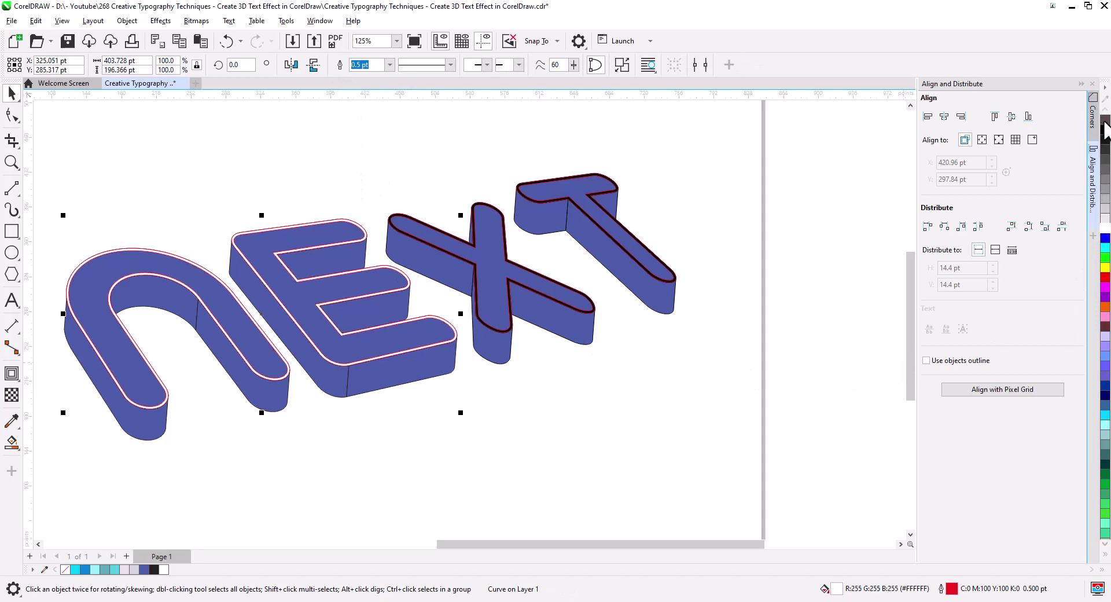
# Step: Drop the N‑E band's red outline; combine X and T bands, filled light cyan without outline
pyautogui.rightClick(1105, 119)
pyautogui.click(544, 379)
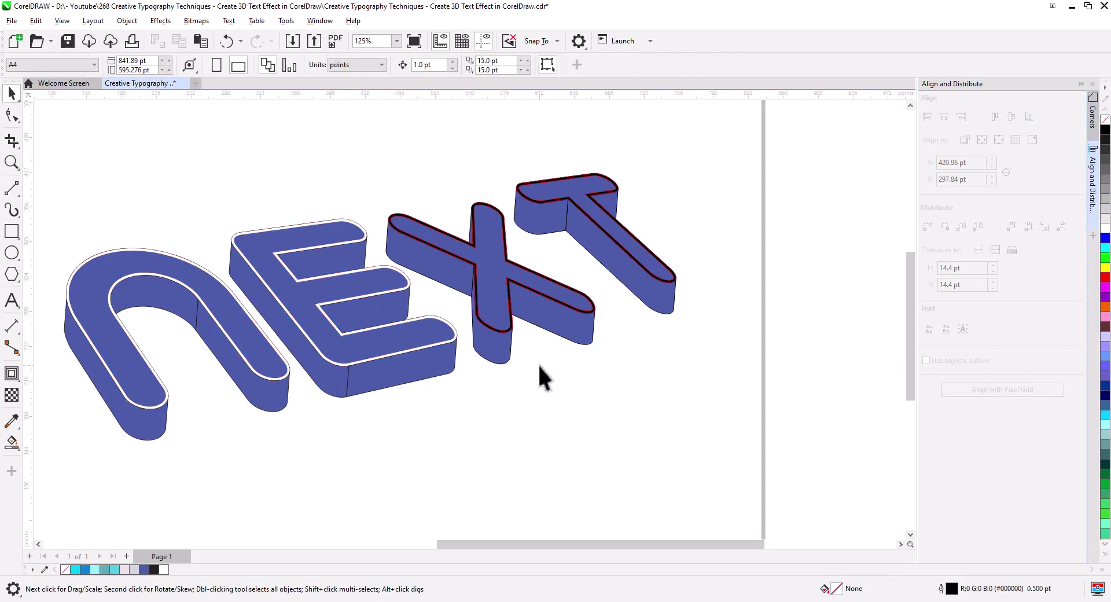
pyautogui.click(508, 331)
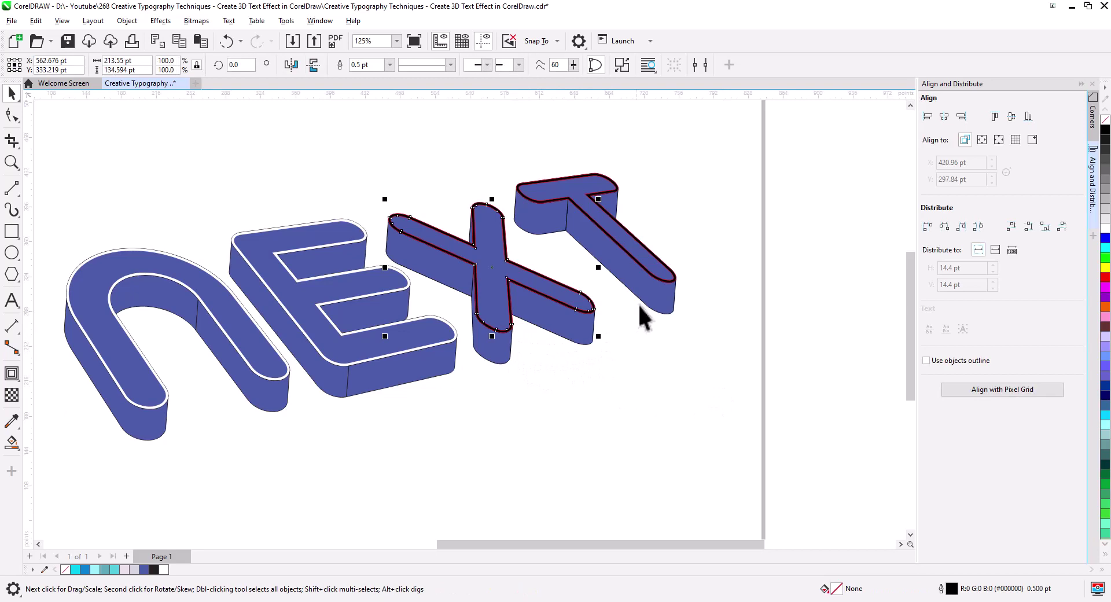
pyautogui.keyDown('shift'); pyautogui.click(663, 280); pyautogui.keyUp('shift')
pyautogui.click(340, 64)
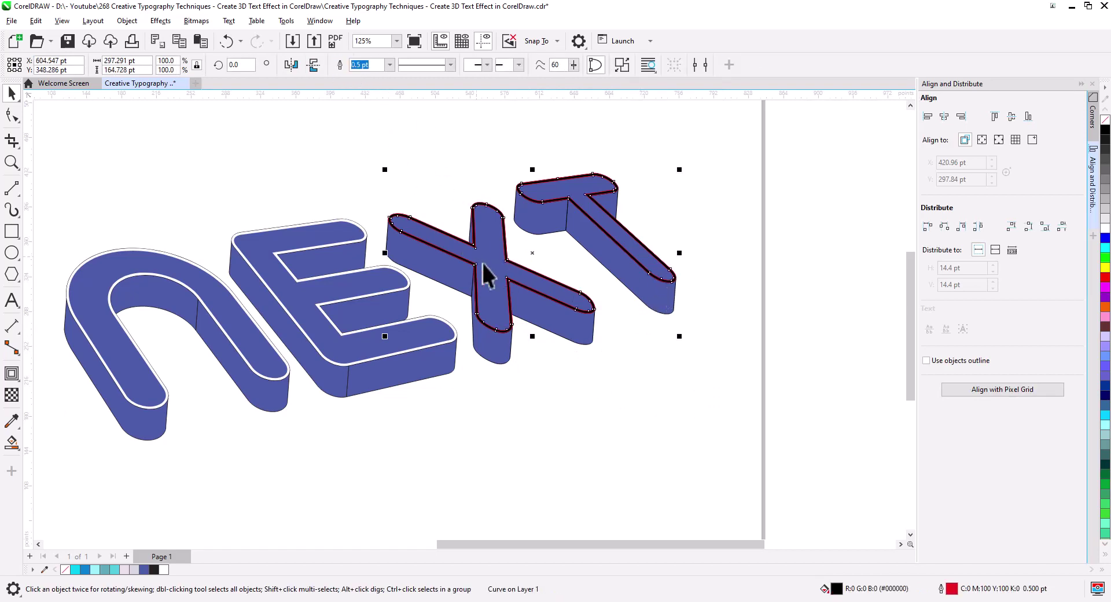
pyautogui.click(96, 569)
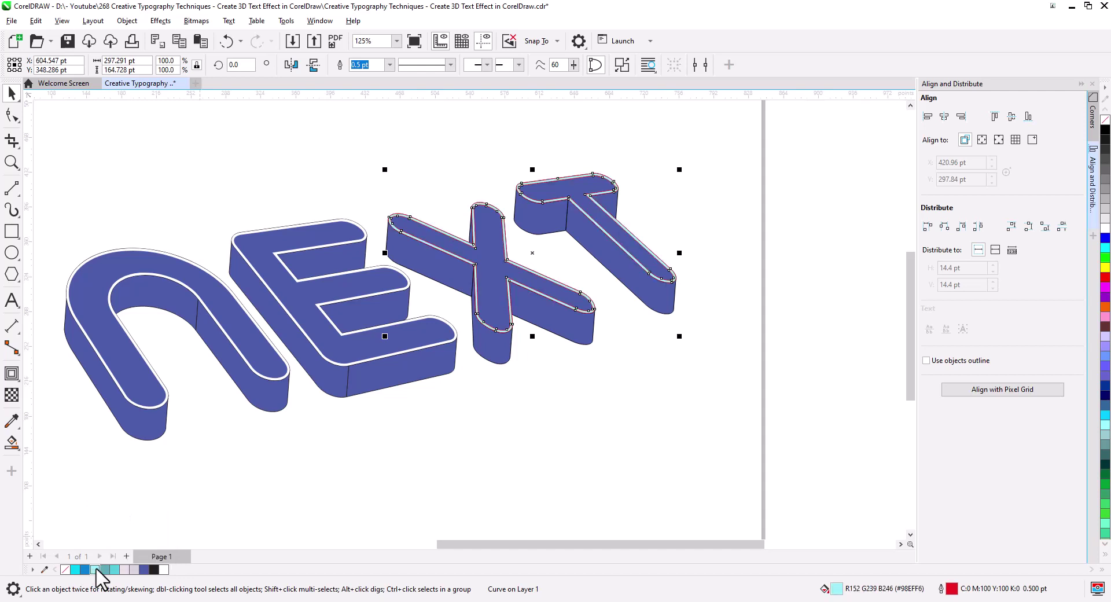
pyautogui.rightClick(1107, 120)
pyautogui.click(484, 408)
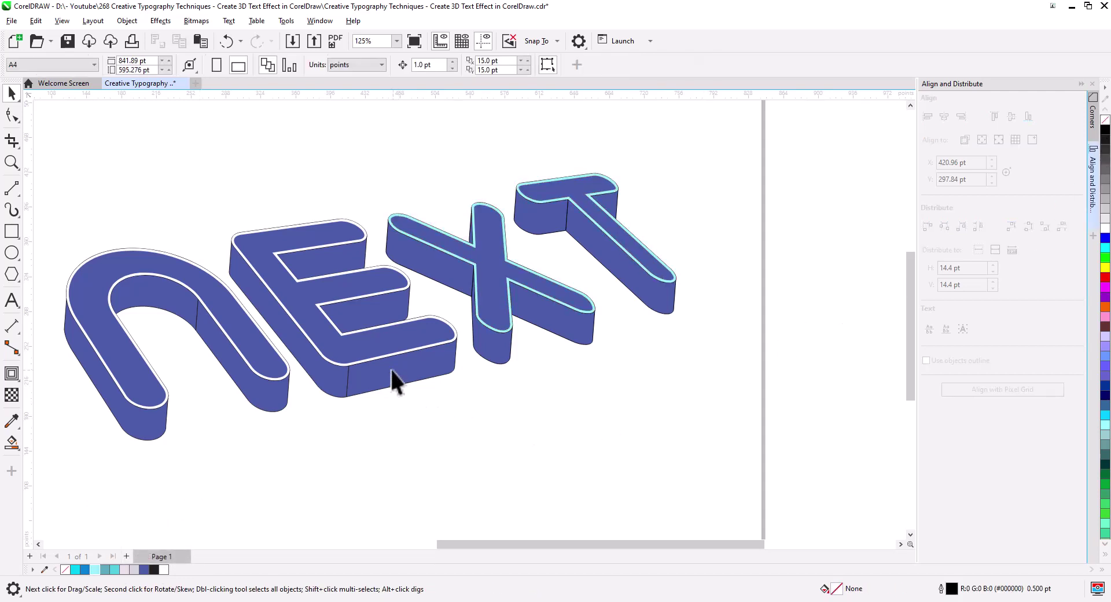
pyautogui.click(363, 350)
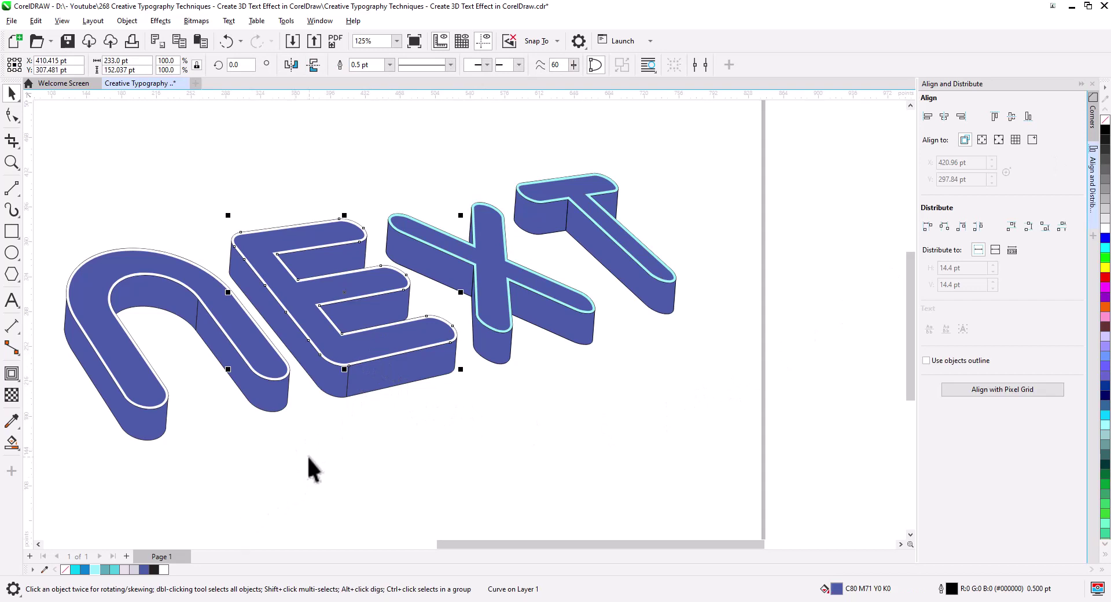
# Step: Fill the E's top face light cyan and the N's top face bright cyan
pyautogui.click(94, 570)
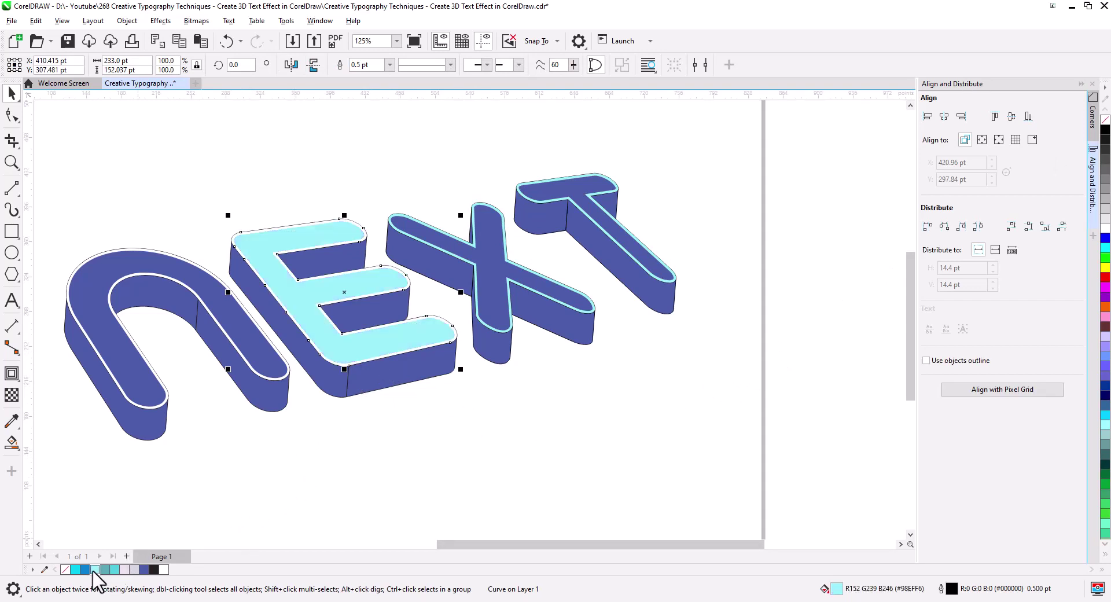
pyautogui.click(322, 453)
pyautogui.click(270, 383)
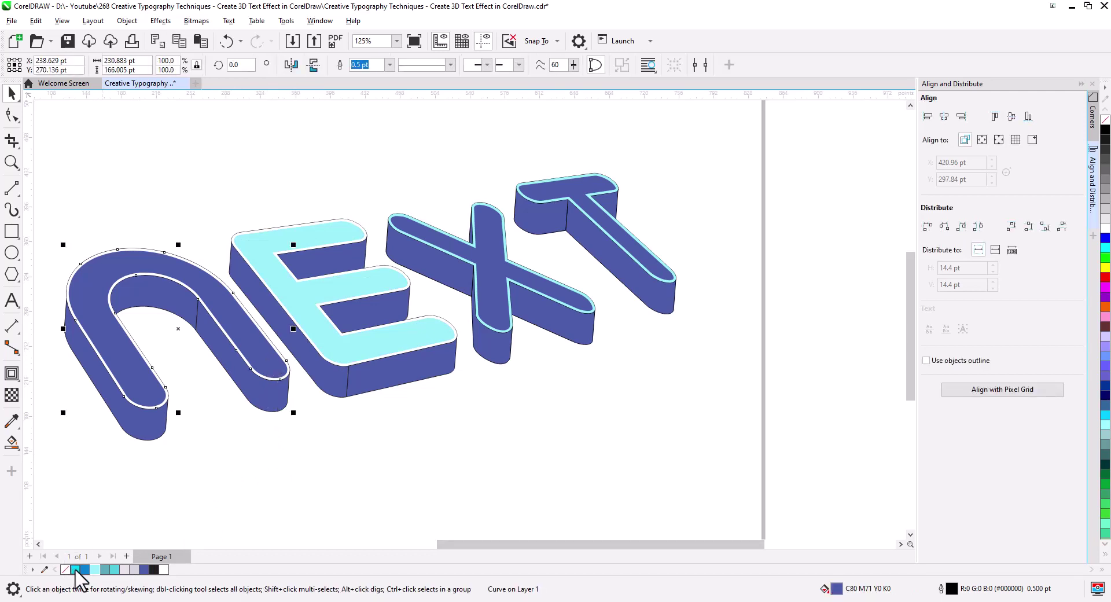
pyautogui.click(75, 570)
pyautogui.click(324, 483)
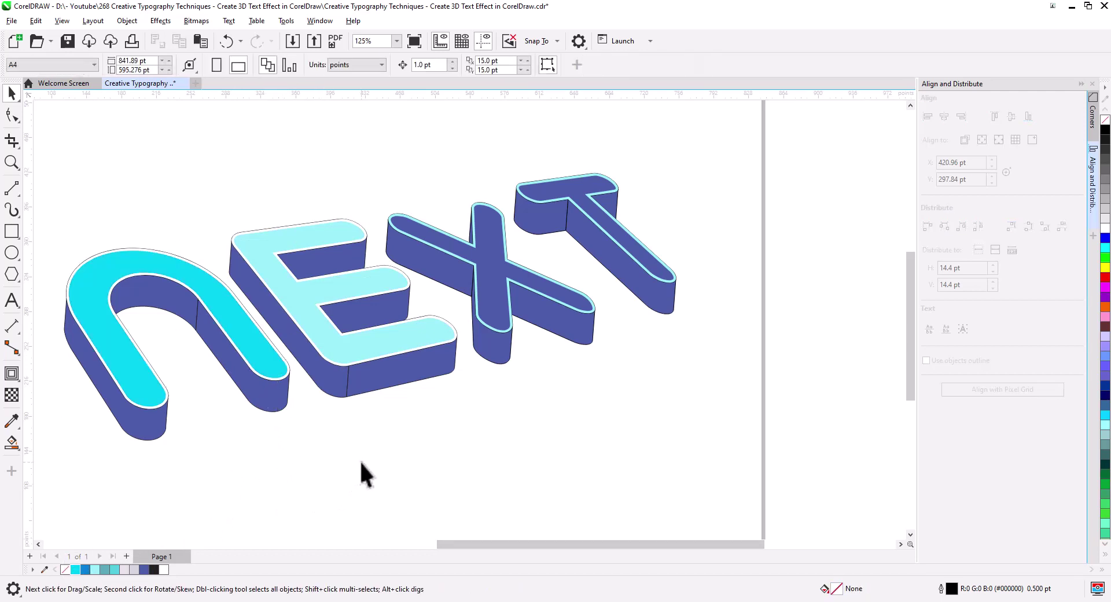
# Step: Fill the X and T top faces white
pyautogui.moveTo(525, 333); pyautogui.dragTo(557, 348)
pyautogui.click(524, 333)
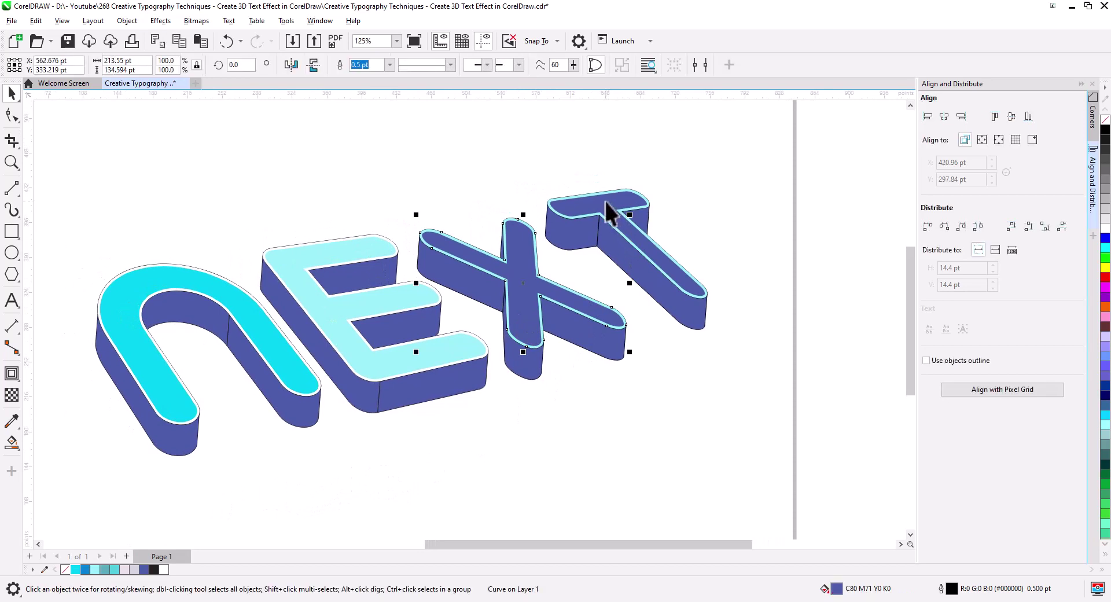
pyautogui.keyDown('shift'); pyautogui.click(605, 210); pyautogui.keyUp('shift')
pyautogui.click(164, 569)
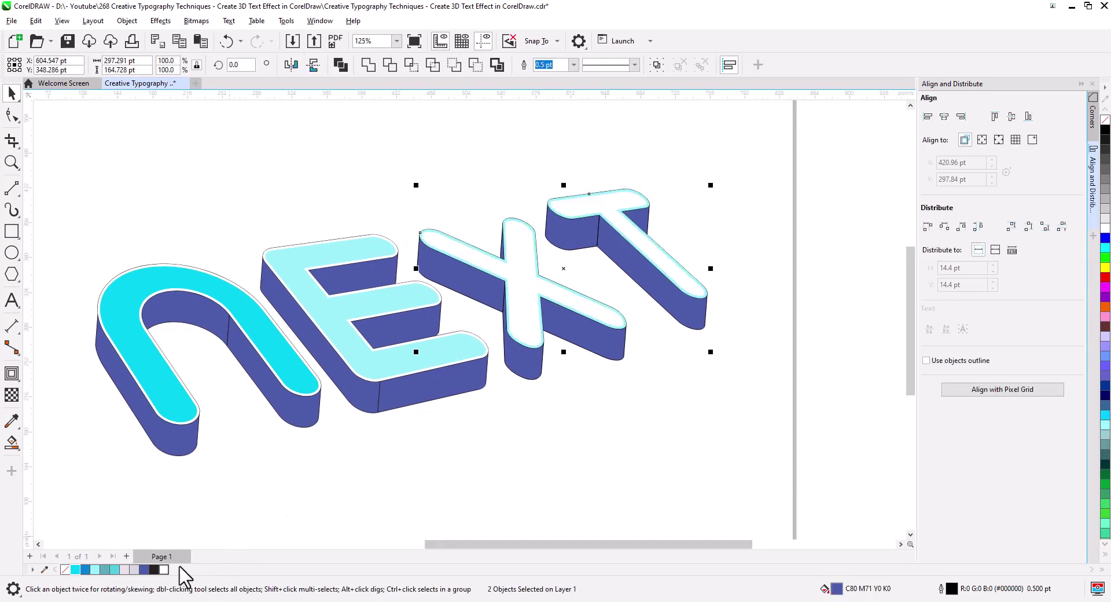
pyautogui.click(492, 465)
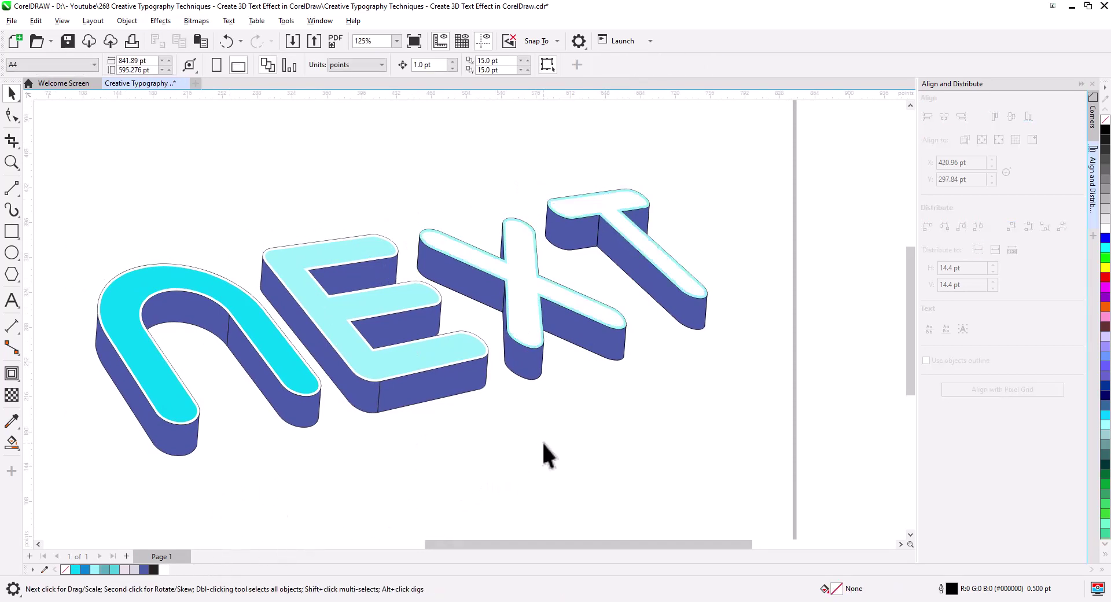
pyautogui.moveTo(394, 458); pyautogui.dragTo(438, 437)
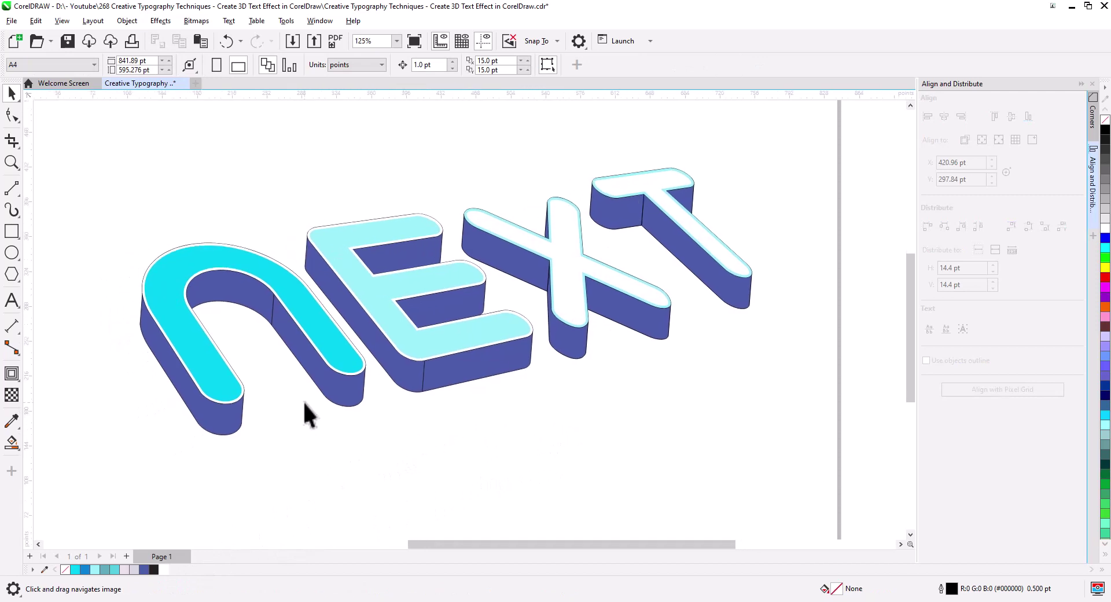
# Step: Fill the N's dark blue side faces, including the diagonal ones, with the cyan palette swatch
pyautogui.click(215, 428)
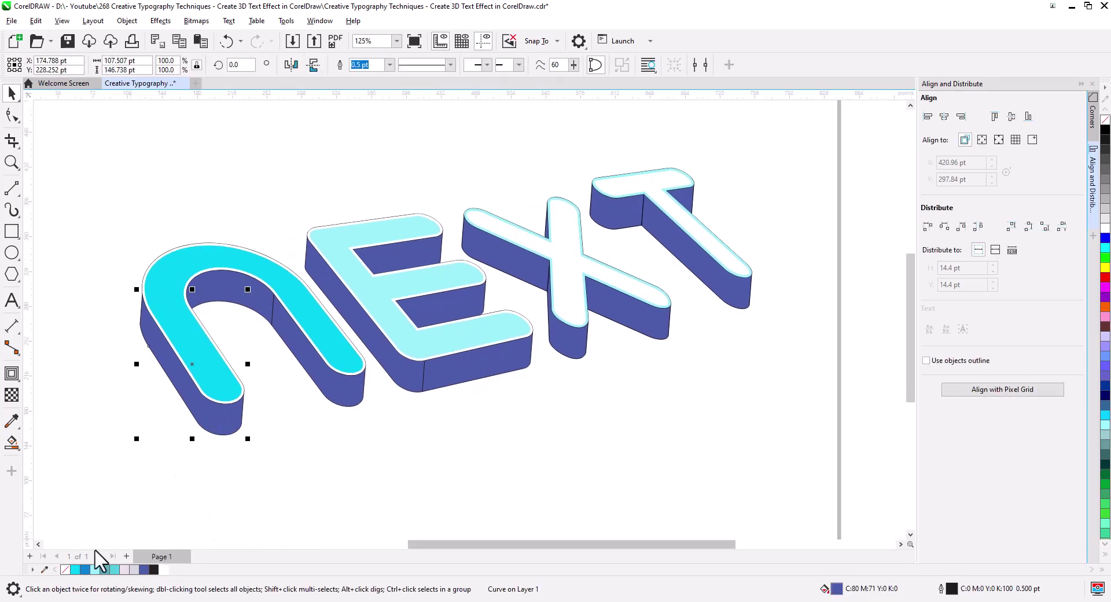
pyautogui.click(74, 568)
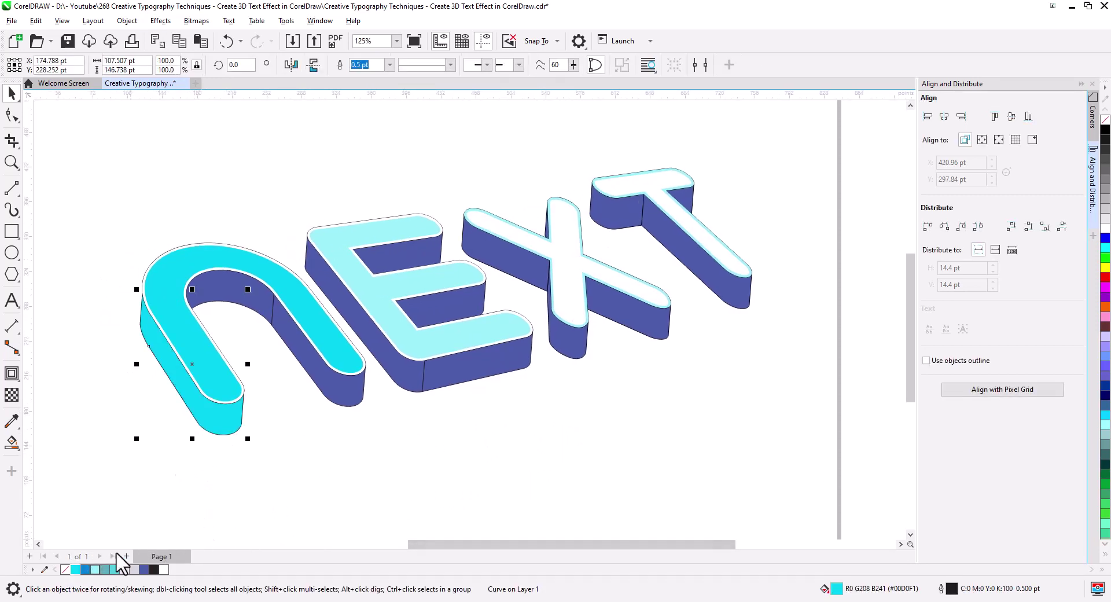
pyautogui.click(264, 317)
pyautogui.keyDown('shift'); pyautogui.click(243, 306); pyautogui.keyUp('shift')
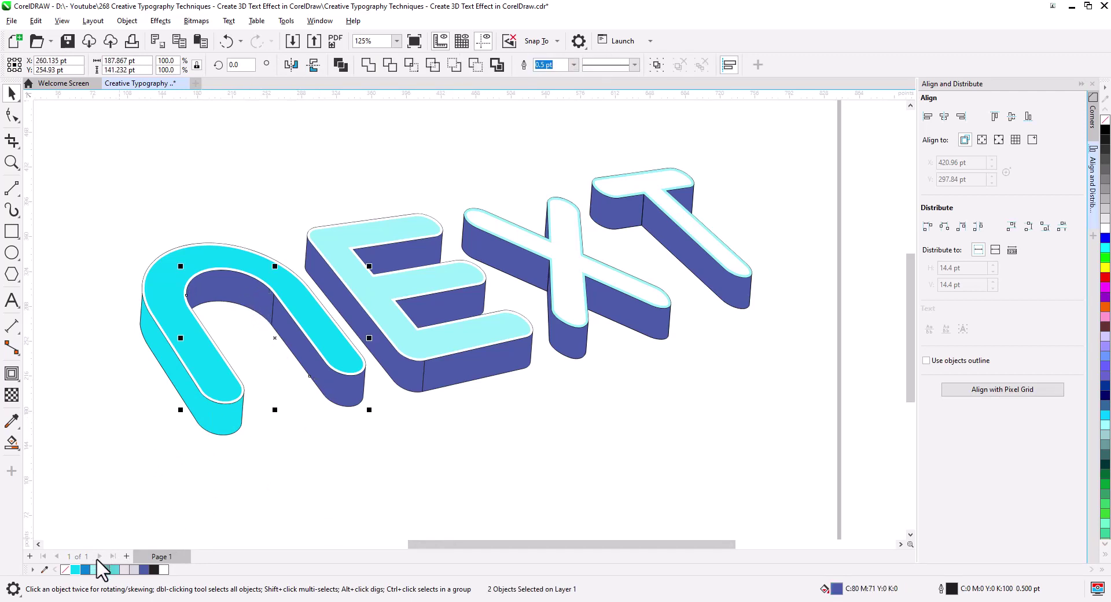
pyautogui.click(75, 569)
pyautogui.click(139, 405)
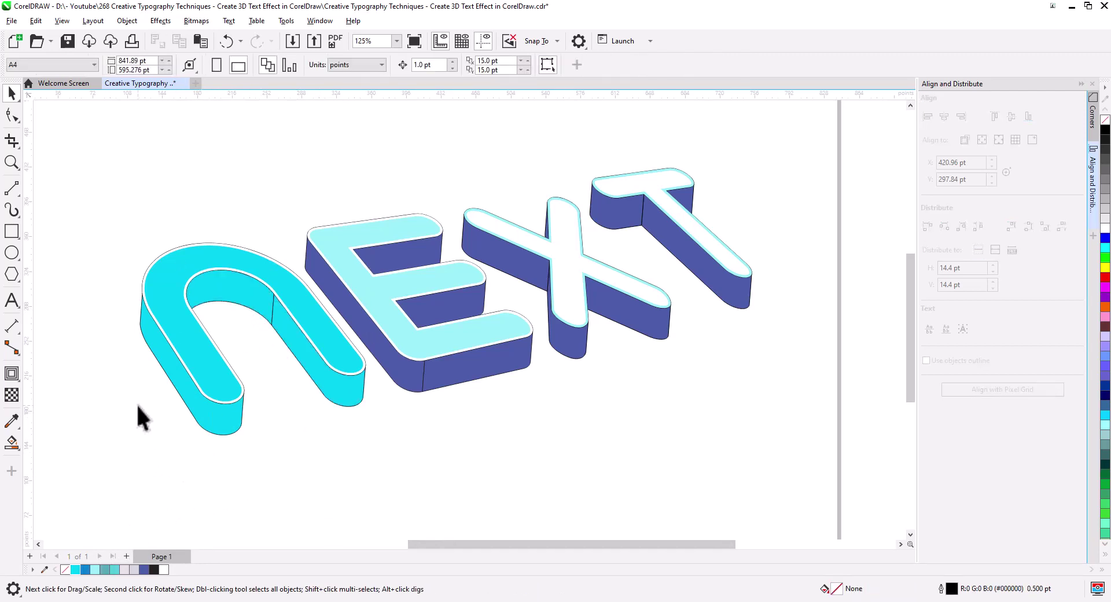
pyautogui.click(170, 369)
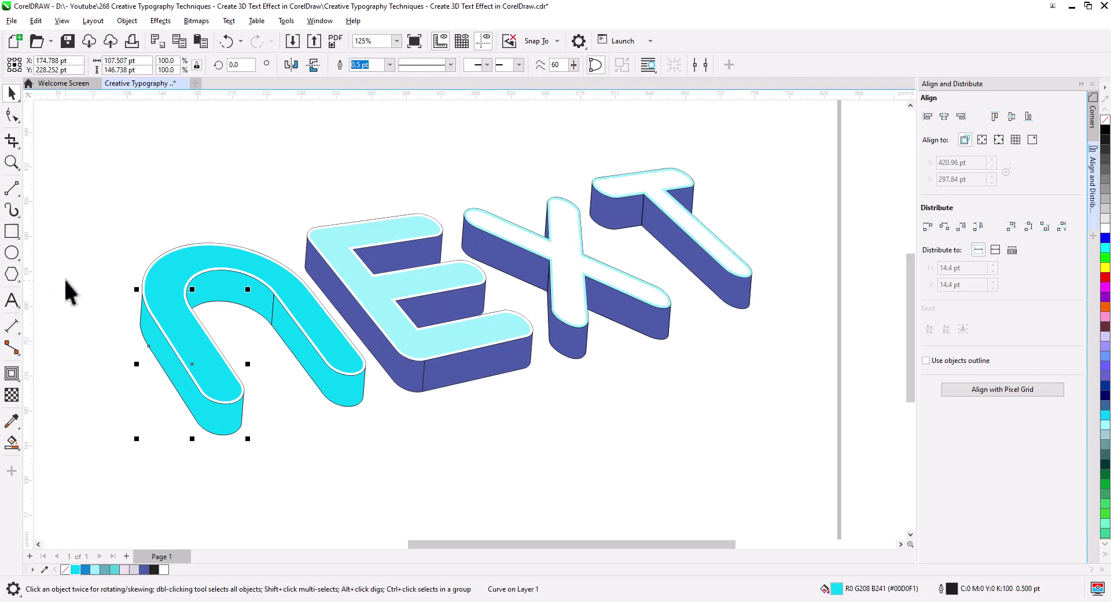
pyautogui.scroll(1, 153, 342)
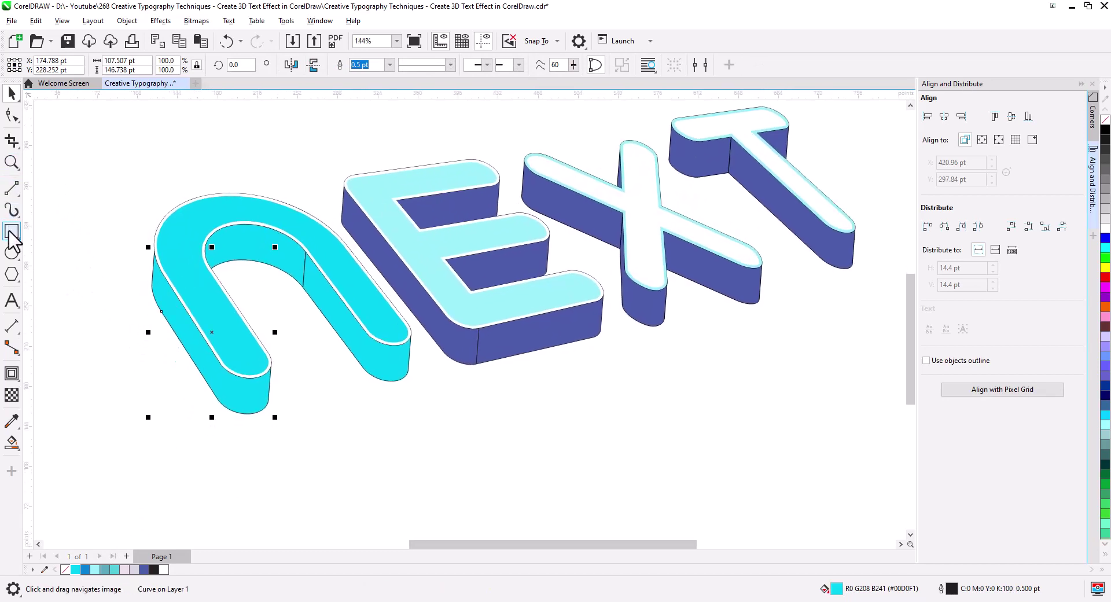
# Step: Drag an angled Interactive fountain fill across the N's outer side face, ending in blue
pyautogui.click(13, 444)
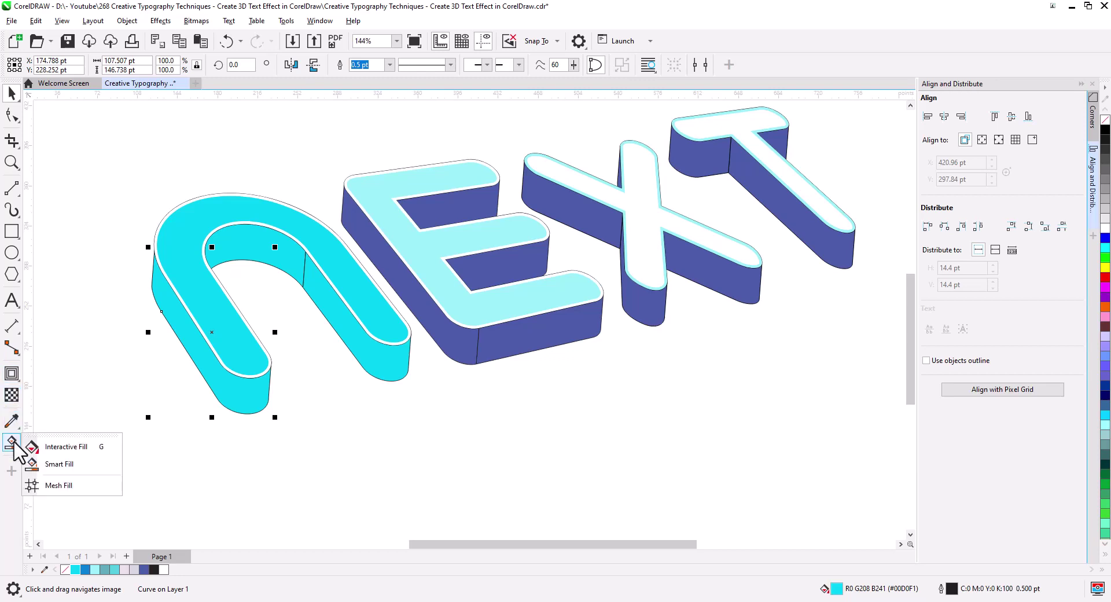
pyautogui.click(52, 444)
pyautogui.moveTo(193, 325); pyautogui.dragTo(193, 363)
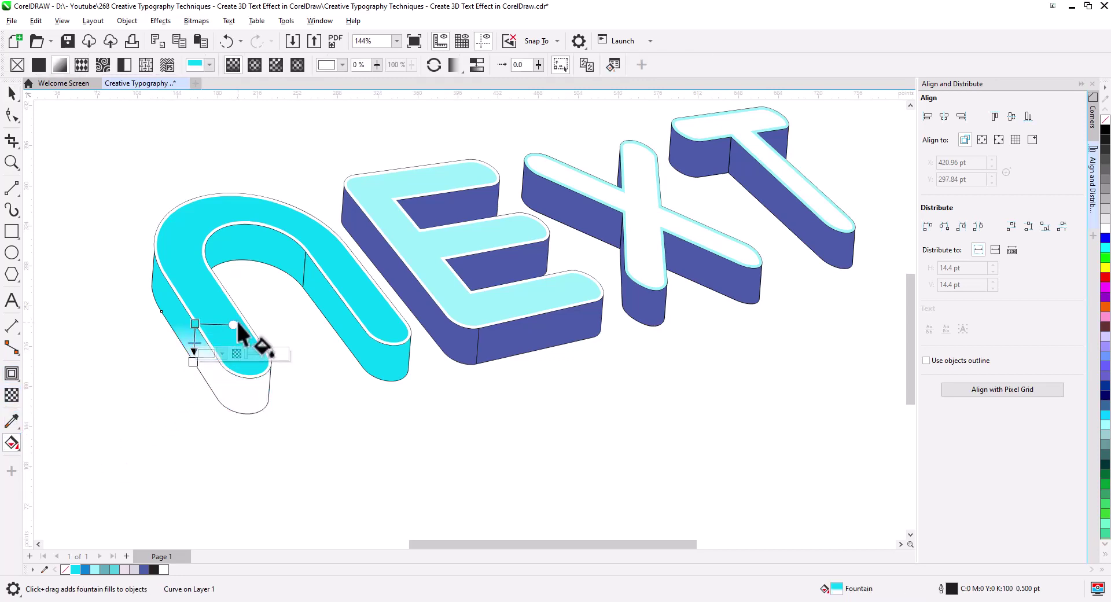
pyautogui.moveTo(233, 324); pyautogui.dragTo(218, 358)
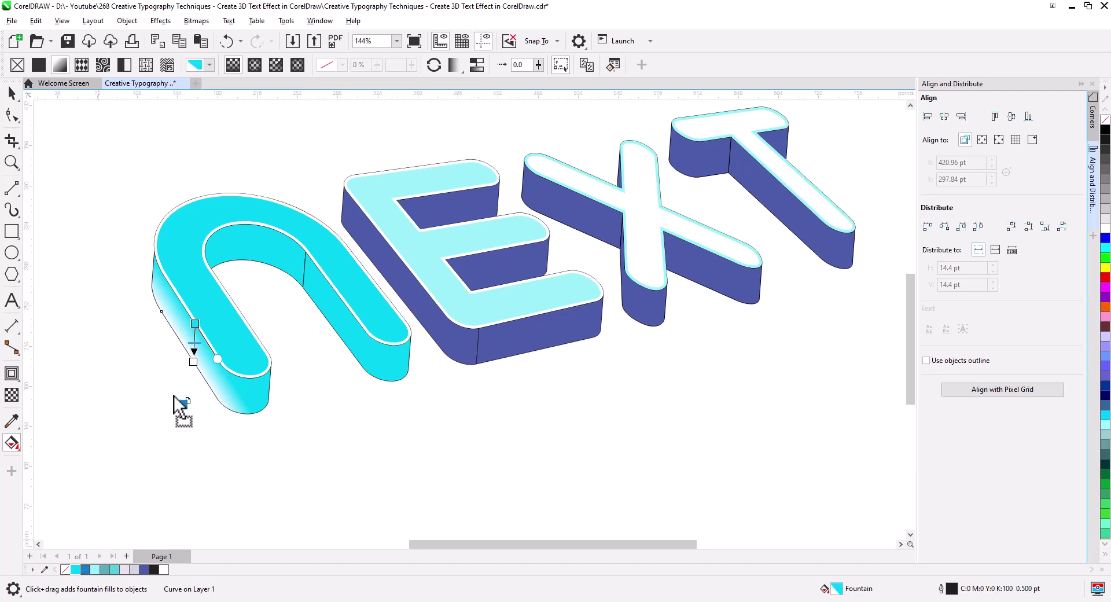
pyautogui.moveTo(193, 363); pyautogui.dragTo(193, 362)
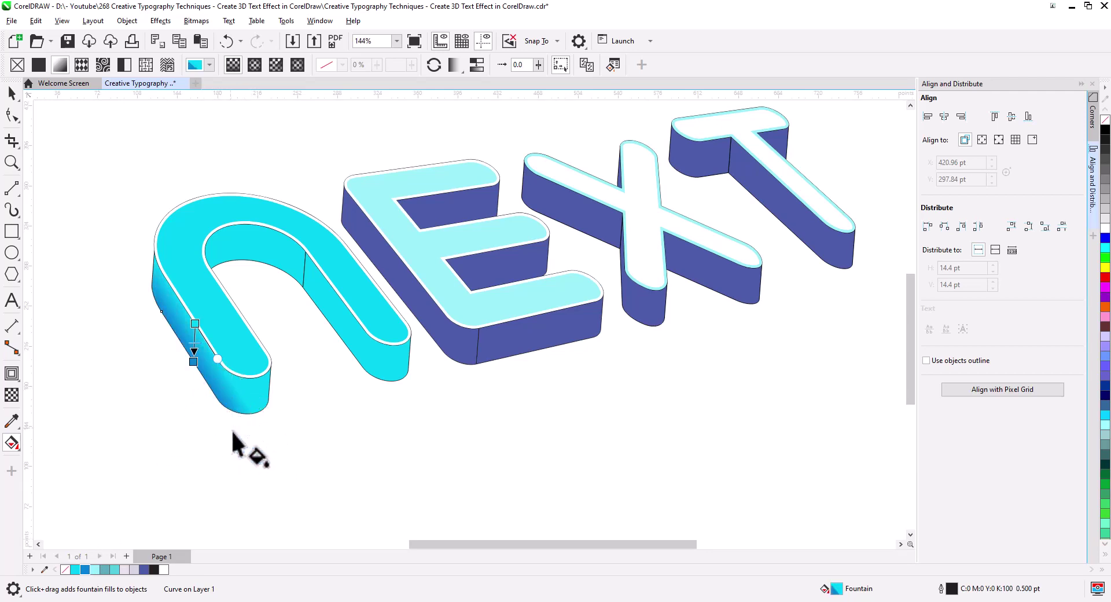
pyautogui.click(13, 115)
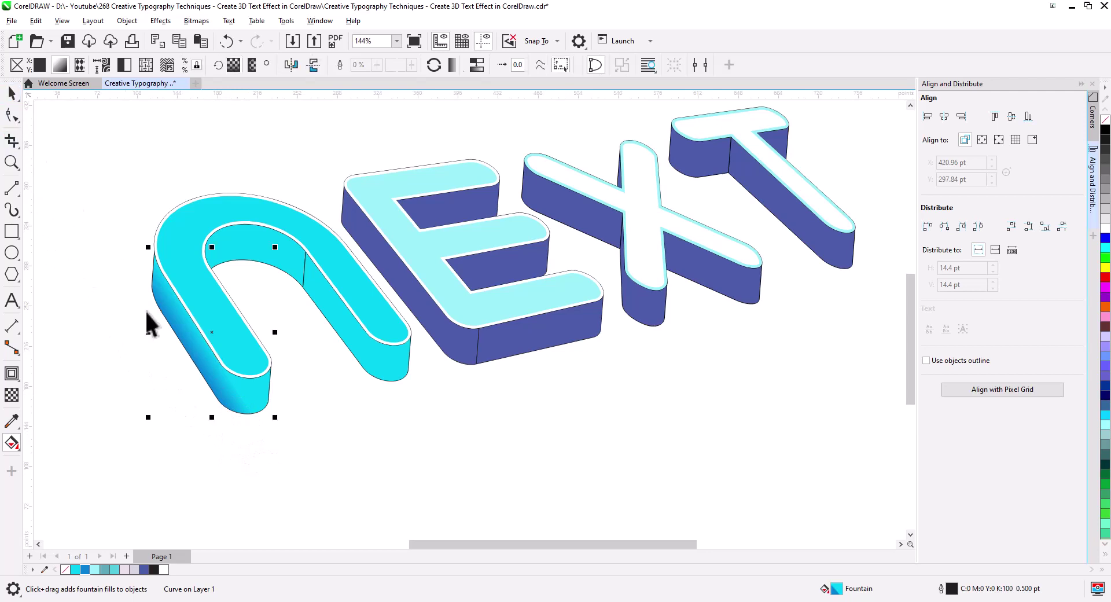
pyautogui.click(244, 431)
pyautogui.scroll(3, 243, 417)
# Step: Draw a 2-Point edge line down the N's left leg and place a copy on the right leg
pyautogui.moveTo(262, 441); pyautogui.dragTo(272, 447)
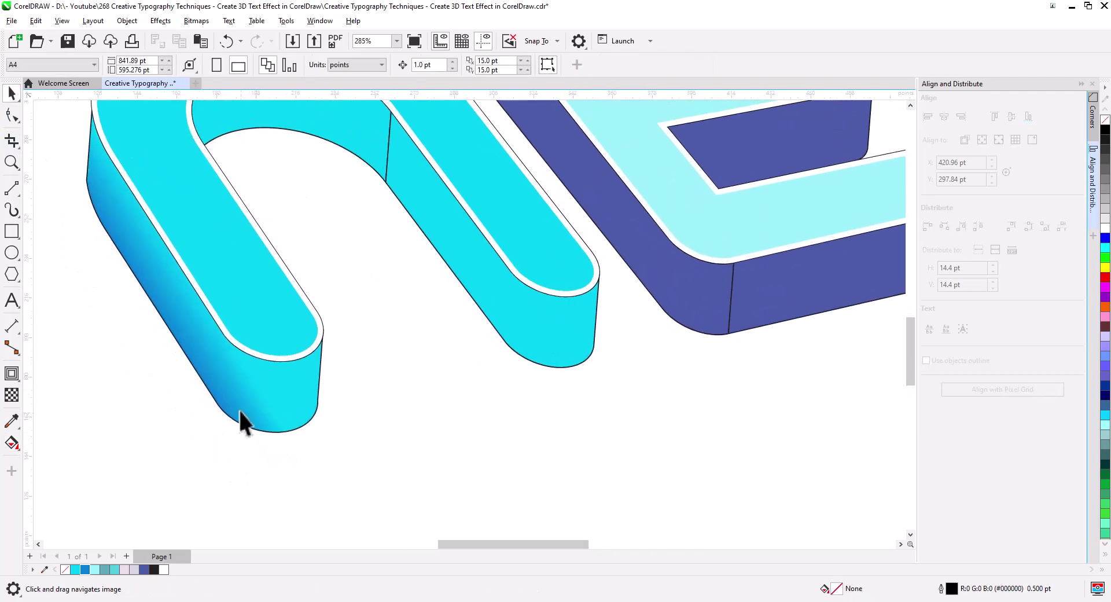
pyautogui.click(12, 191)
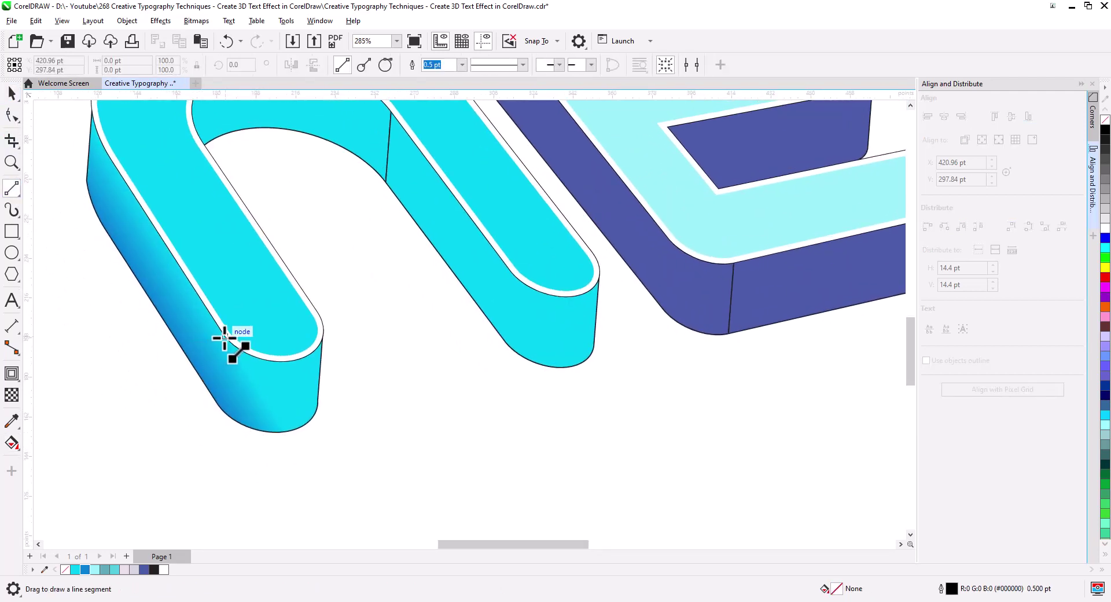
pyautogui.moveTo(225, 337)
pyautogui.mouseDown()
pyautogui.moveTo(226, 412)
pyautogui.moveTo(504, 354)
pyautogui.moveTo(533, 330)
pyautogui.moveTo(531, 318)
pyautogui.moveTo(529, 331)
pyautogui.mouseUp()
pyautogui.press('space')
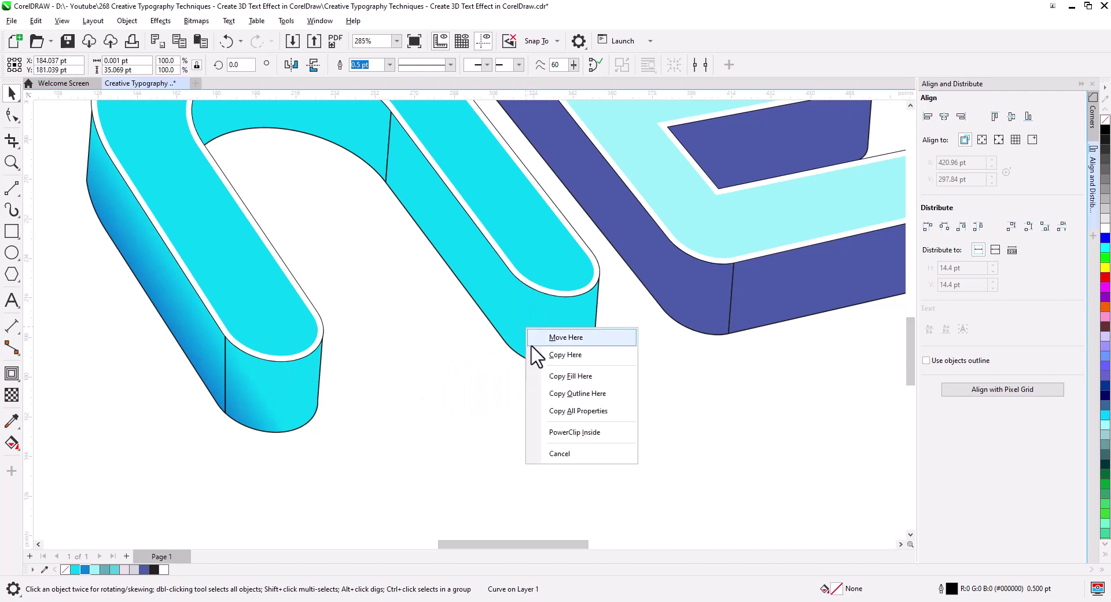
pyautogui.click(547, 355)
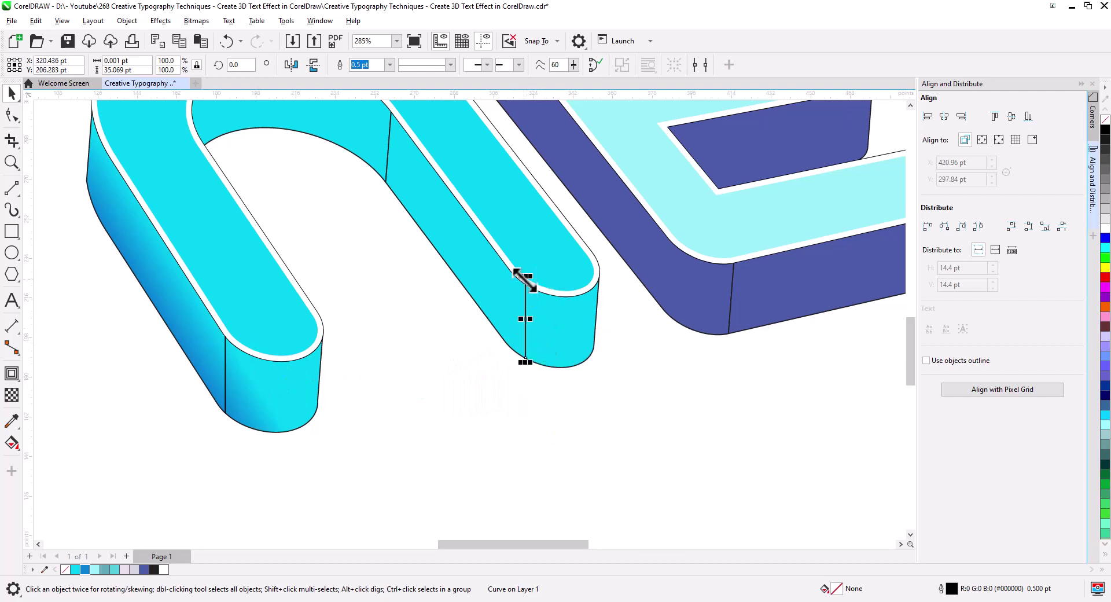
pyautogui.moveTo(523, 284); pyautogui.dragTo(517, 288)
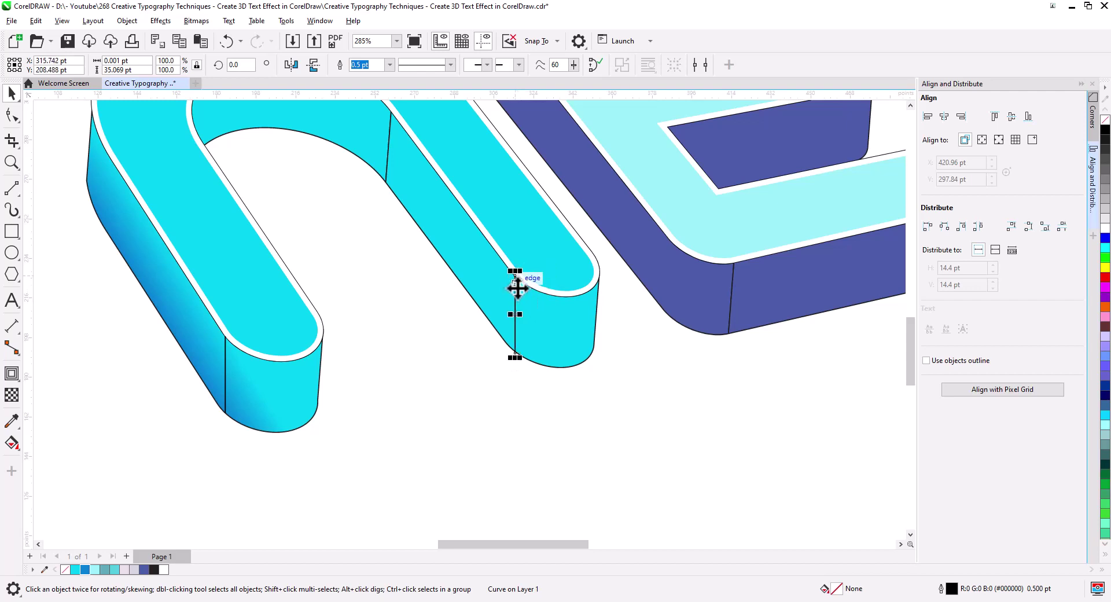
# Step: Select the left leg's edge line together with the N's extruded side wall
pyautogui.click(351, 445)
pyautogui.click(266, 403)
pyautogui.click(256, 467)
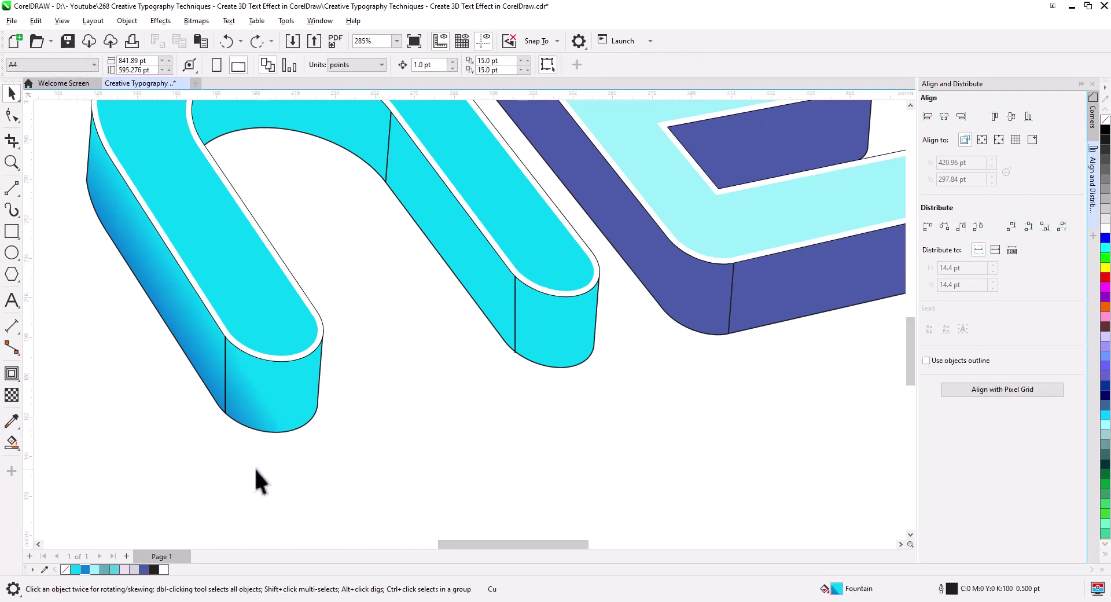
pyautogui.click(225, 398)
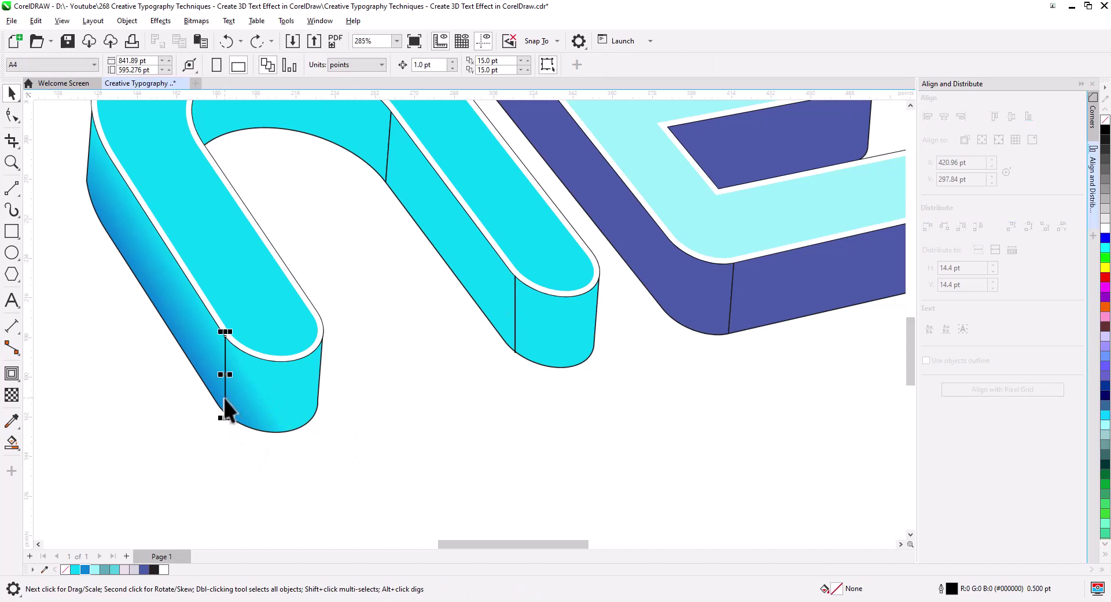
pyautogui.keyDown('shift'); pyautogui.click(265, 413); pyautogui.keyUp('shift')
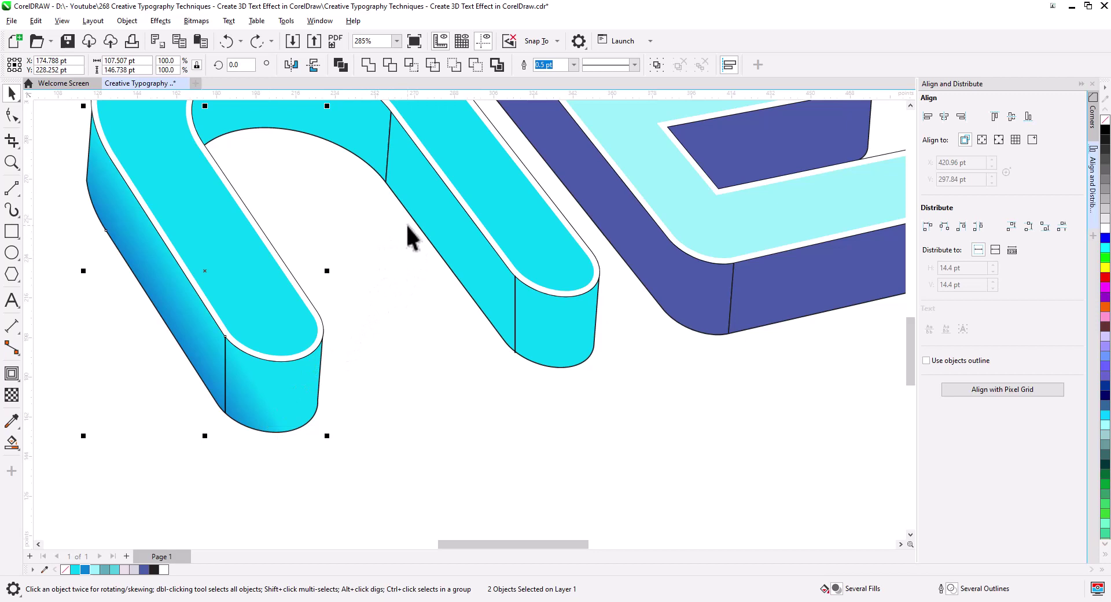
# Step: Cut both N legs' side walls along the edge lines with Back Minus Front and Break Curve Apart
pyautogui.click(475, 64)
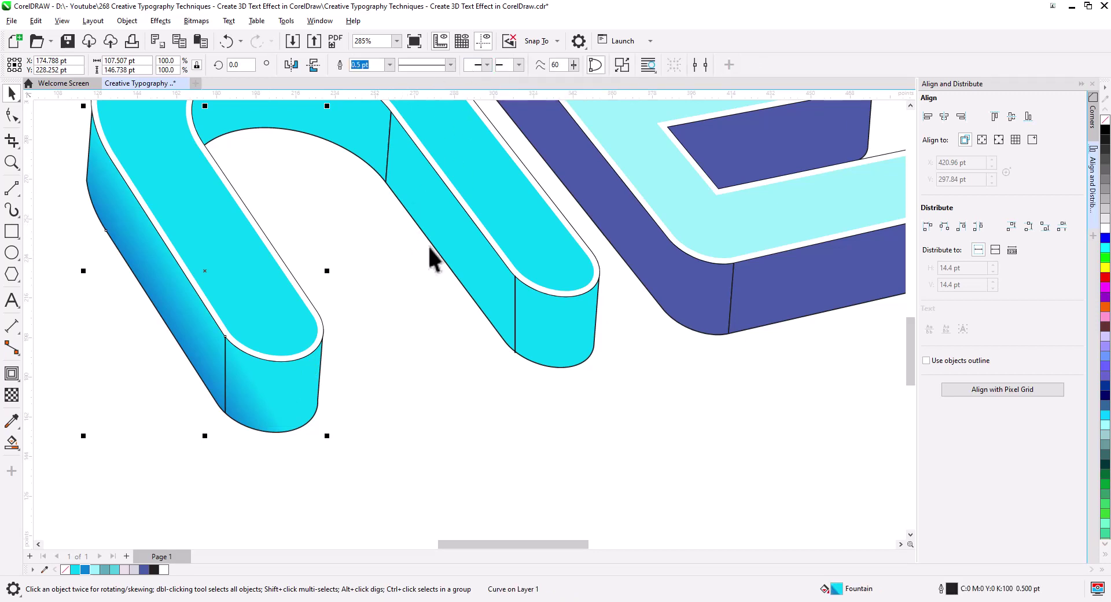
pyautogui.rightClick(273, 400)
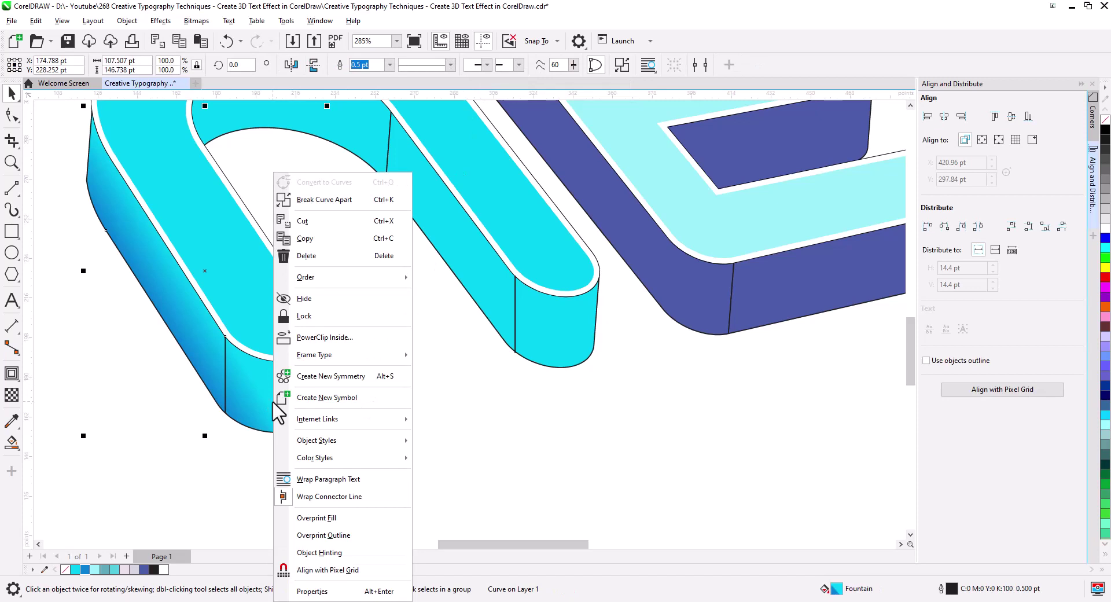
pyautogui.click(346, 199)
pyautogui.click(358, 380)
pyautogui.click(199, 340)
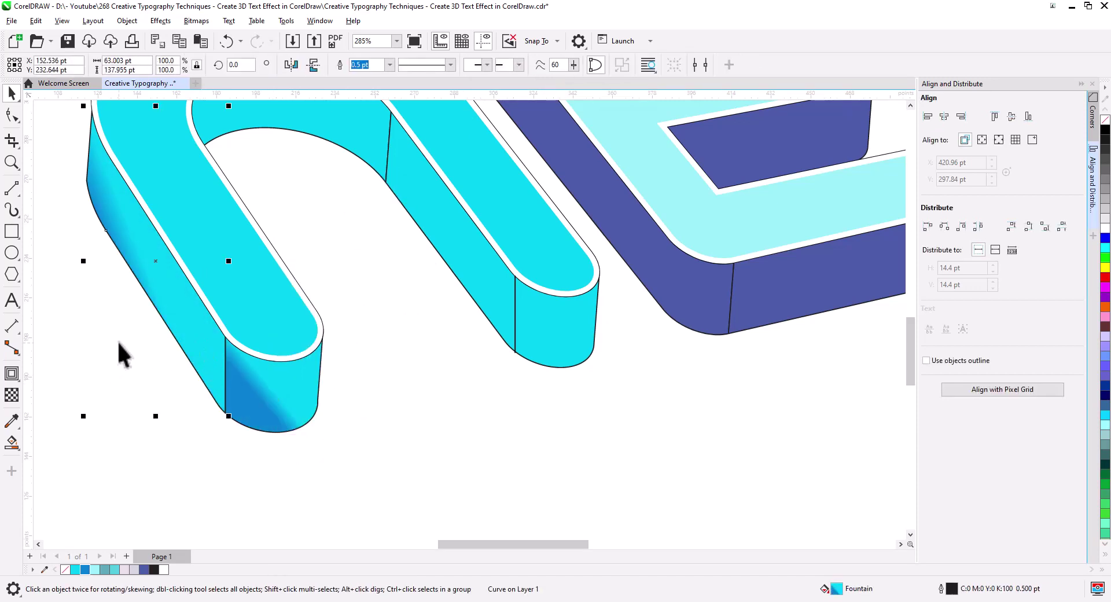
pyautogui.click(514, 315)
pyautogui.keyDown('shift'); pyautogui.click(552, 342); pyautogui.keyUp('shift')
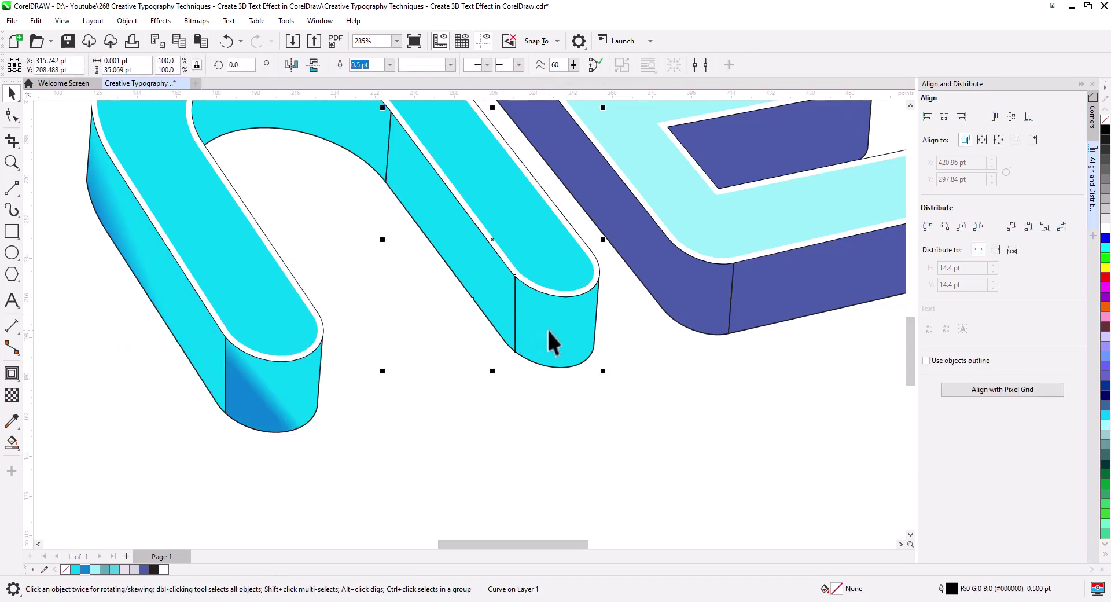
pyautogui.click(475, 64)
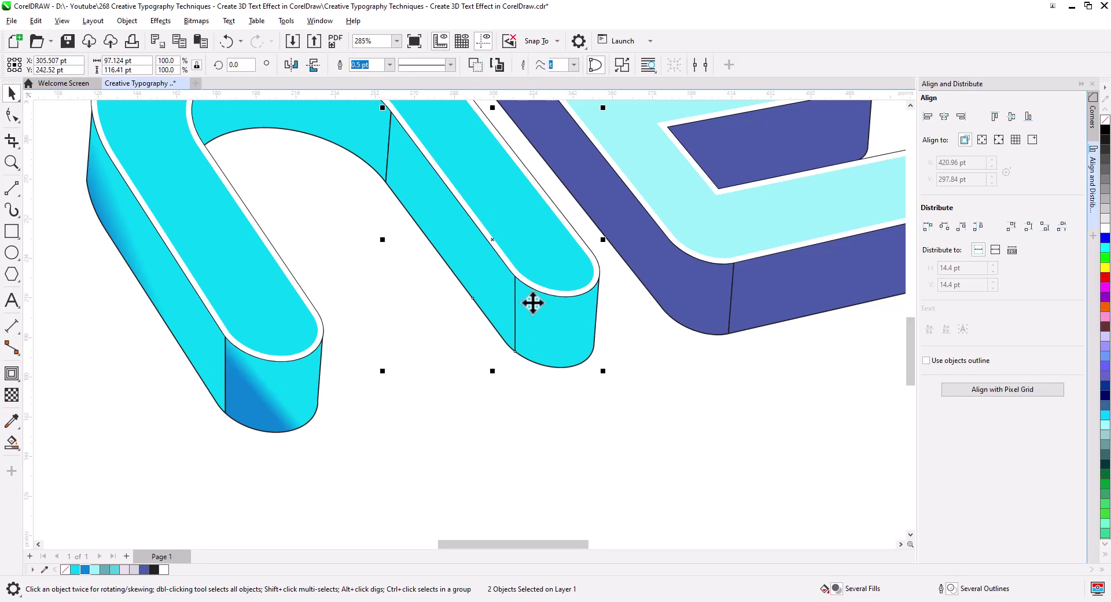
pyautogui.rightClick(547, 326)
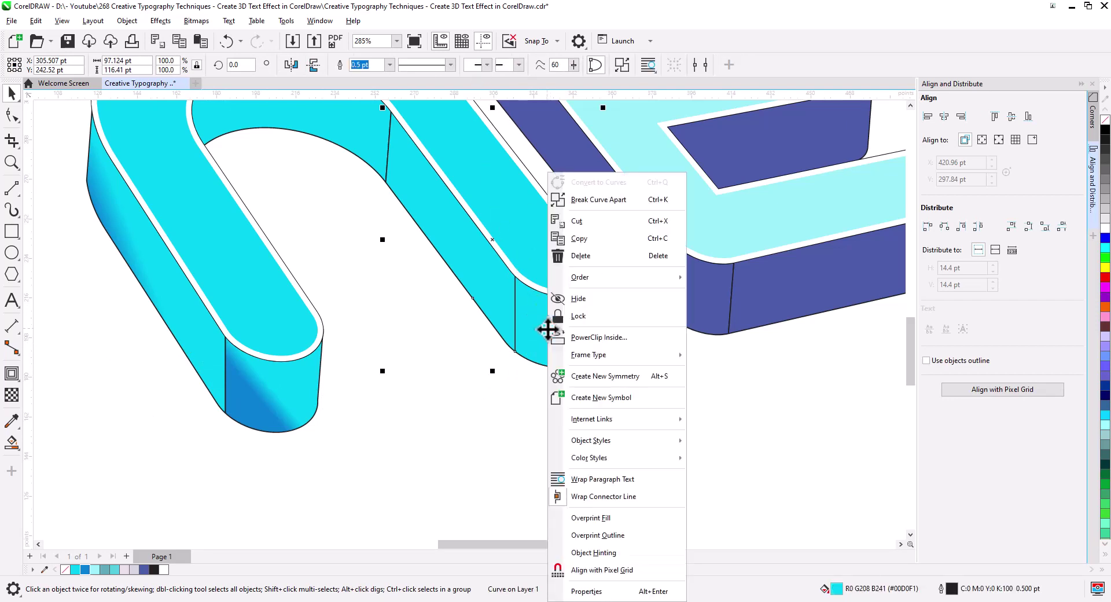
pyautogui.click(596, 201)
pyautogui.click(328, 431)
# Step: Reposition and shorten the fountain fill on the N's left side face
pyautogui.click(191, 339)
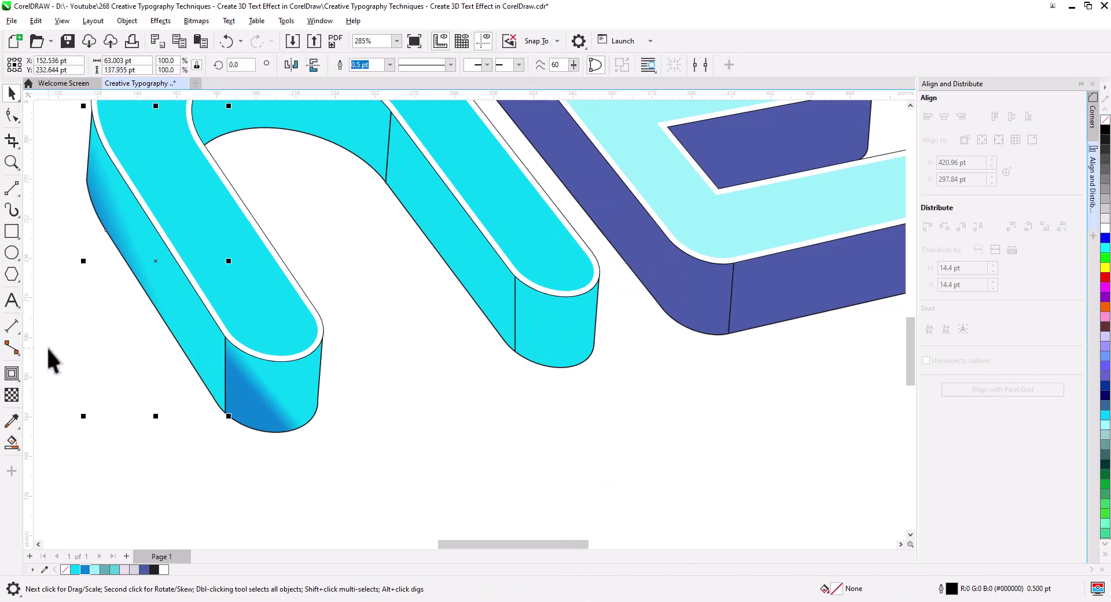
pyautogui.click(12, 443)
pyautogui.click(56, 447)
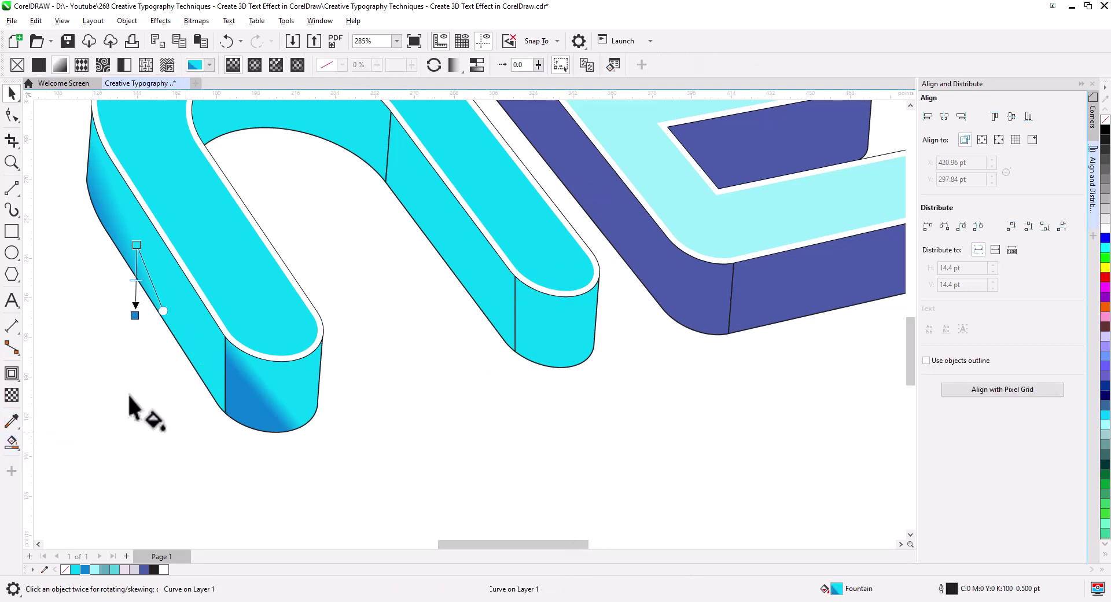
pyautogui.moveTo(136, 245); pyautogui.dragTo(144, 208)
pyautogui.moveTo(176, 308); pyautogui.dragTo(195, 289)
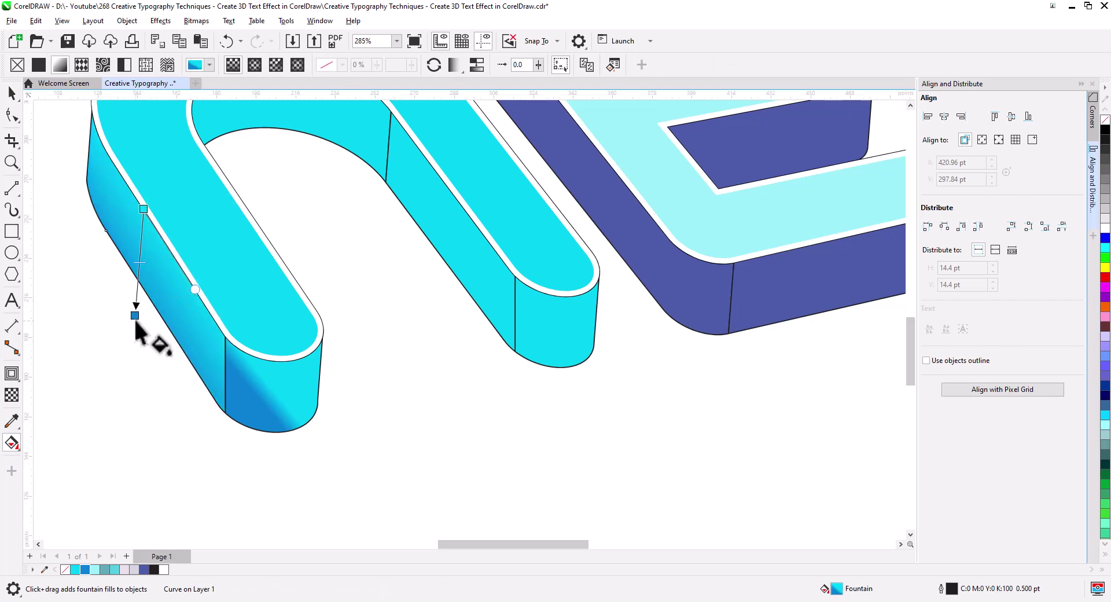
pyautogui.moveTo(135, 315); pyautogui.dragTo(138, 282)
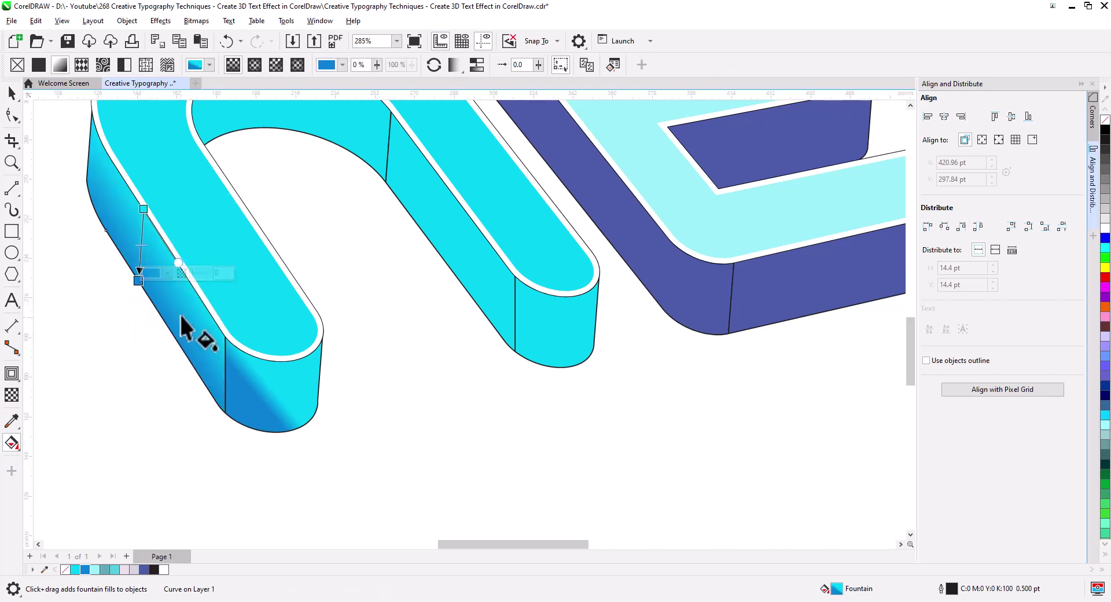
pyautogui.click(11, 93)
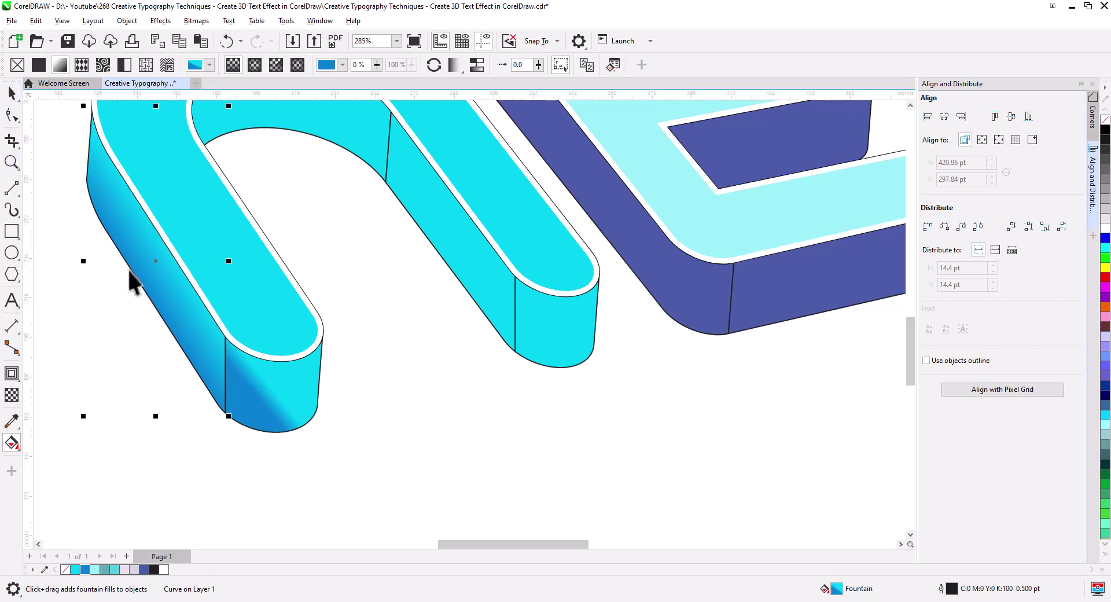
# Step: Copy the blue gradient onto the N's end caps, inner walls and inner arch face
pyautogui.click(274, 421)
pyautogui.scroll(-1, 274, 421)
pyautogui.keyDown('shift'); pyautogui.click(479, 391); pyautogui.keyUp('shift')
pyautogui.keyDown('shift'); pyautogui.click(400, 324); pyautogui.keyUp('shift')
pyautogui.keyDown('shift'); pyautogui.click(338, 250); pyautogui.keyUp('shift')
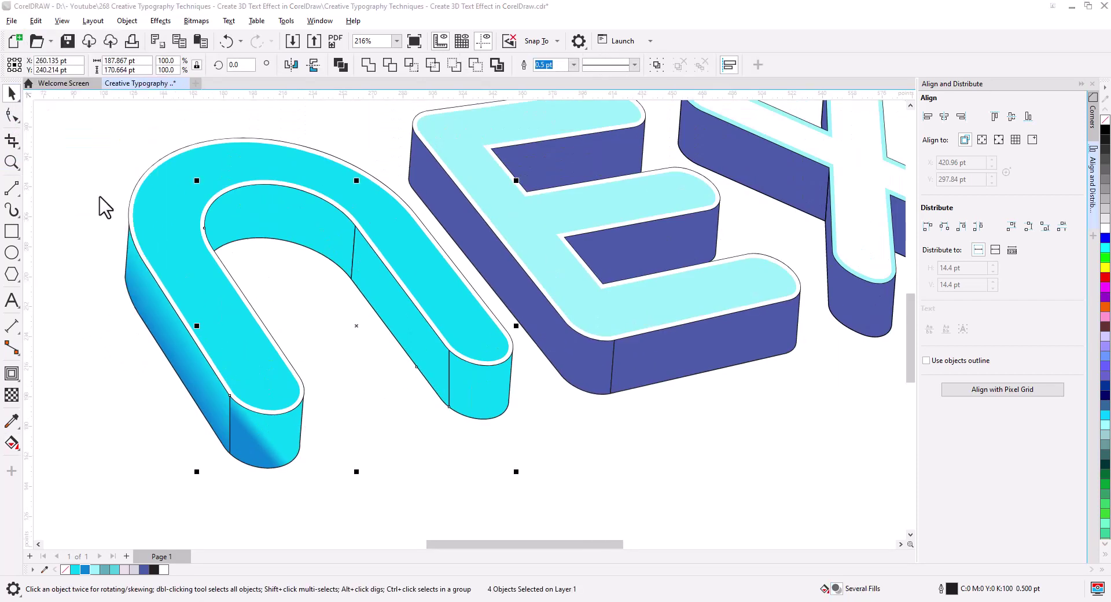
pyautogui.click(255, 459)
# Step: Redraw the gradients vertically on the N's end caps, inner straight wall and arch face
pyautogui.press('g')
pyautogui.moveTo(260, 416); pyautogui.dragTo(259, 467)
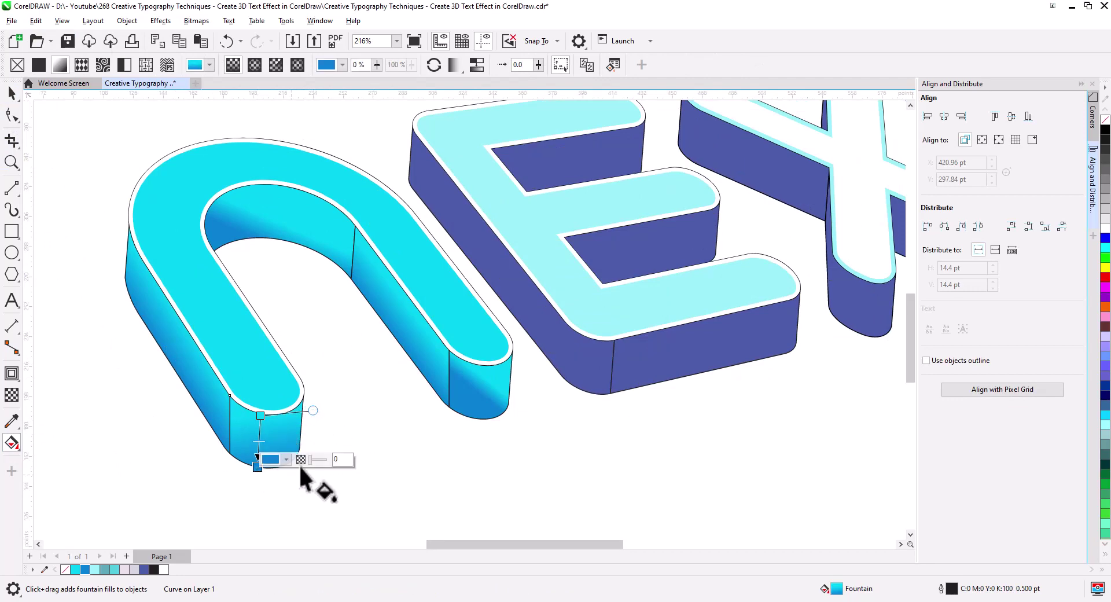
pyautogui.moveTo(486, 363); pyautogui.dragTo(528, 356)
pyautogui.moveTo(392, 274); pyautogui.dragTo(388, 329)
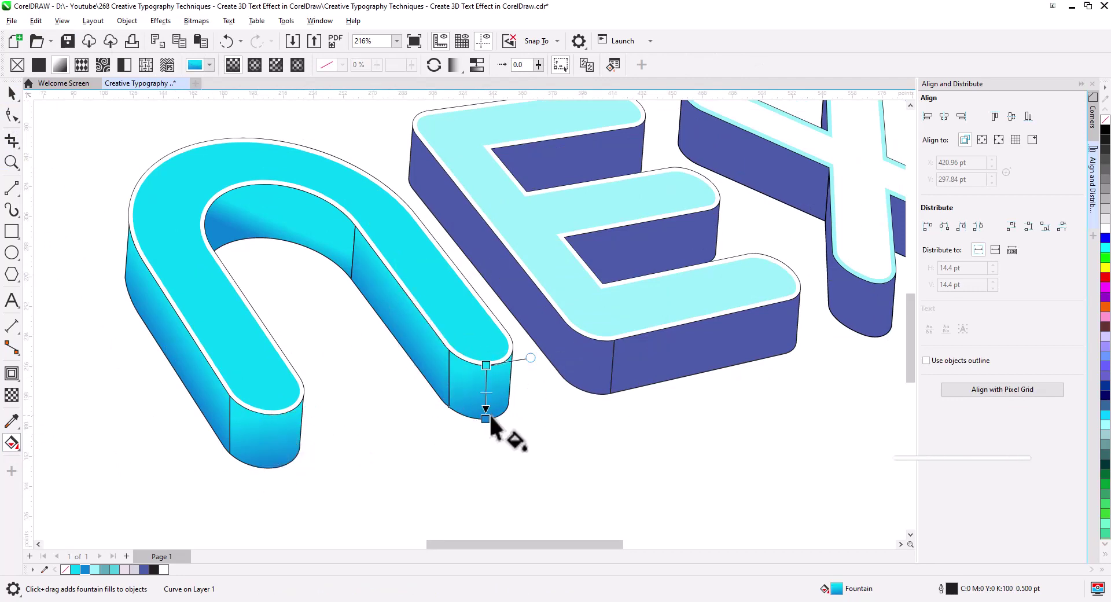
pyautogui.click(301, 185)
pyautogui.moveTo(301, 185); pyautogui.dragTo(307, 203)
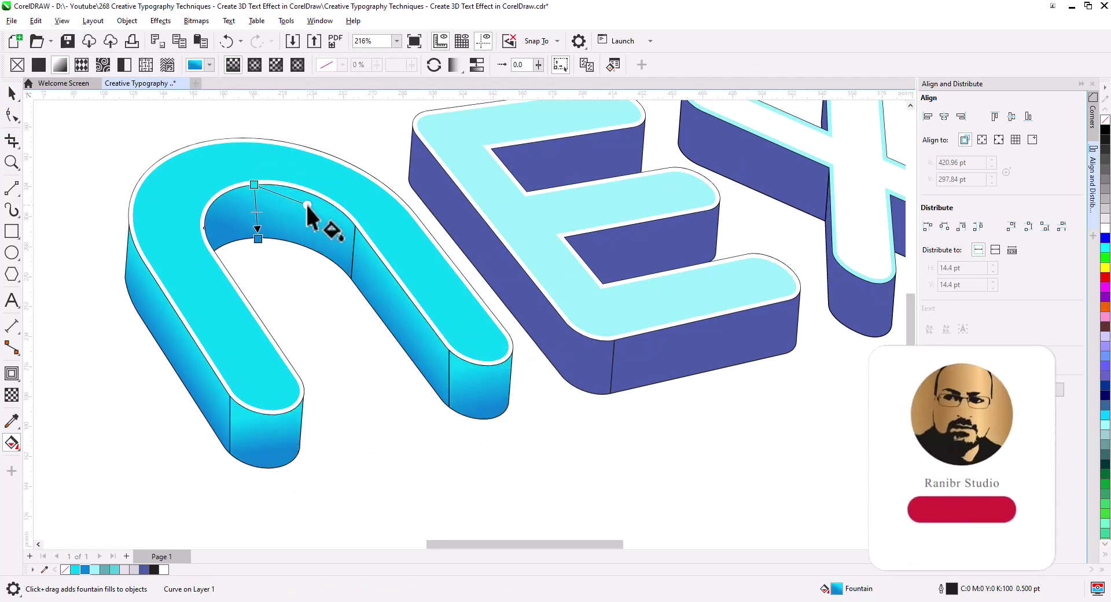
# Step: Draw a vertical edge line on the E's side wall, then undo the misplaced line
pyautogui.press('space')
pyautogui.scroll(-1, 362, 412)
pyautogui.click(363, 412)
pyautogui.click(324, 370)
pyautogui.click(12, 188)
pyautogui.scroll(1, 334, 387)
pyautogui.moveTo(281, 316); pyautogui.dragTo(281, 415)
pyautogui.press('space')
pyautogui.keyDown('shift'); pyautogui.click(315, 373); pyautogui.keyUp('shift')
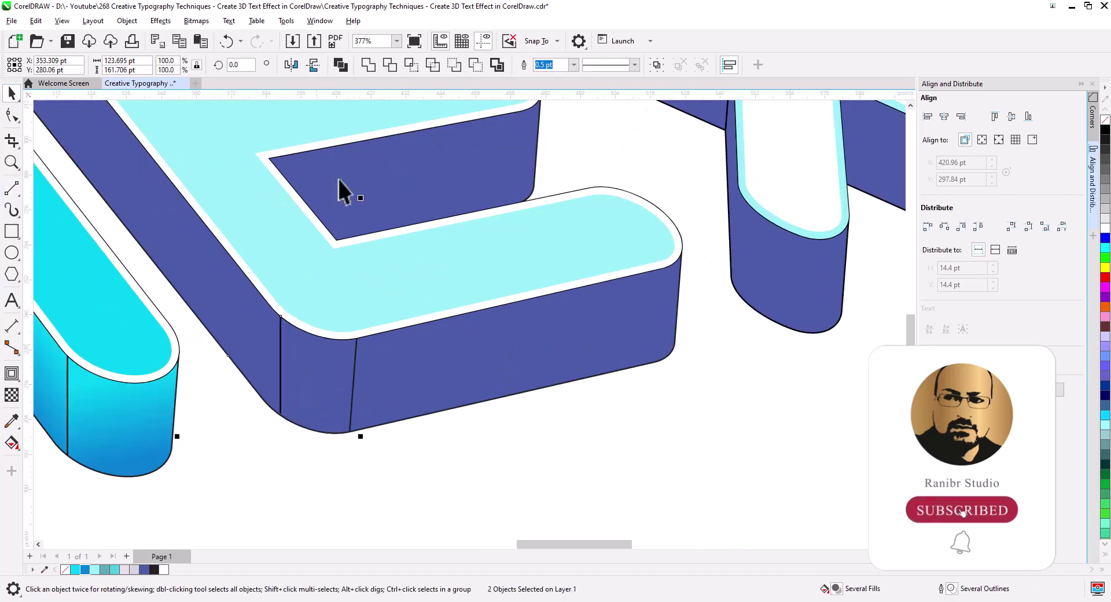
pyautogui.click(386, 65)
pyautogui.rightClick(315, 374)
pyautogui.hotkey('ctrl', 'z')
pyautogui.hotkey('ctrl', 'z')
# Step: Draw a slanted edge line along the E's corner and split the E's left wall with it
pyautogui.click(11, 188)
pyautogui.moveTo(278, 314); pyautogui.dragTo(275, 410)
pyautogui.press('space')
pyautogui.keyDown('shift'); pyautogui.click(315, 373); pyautogui.keyUp('shift')
pyautogui.click(386, 65)
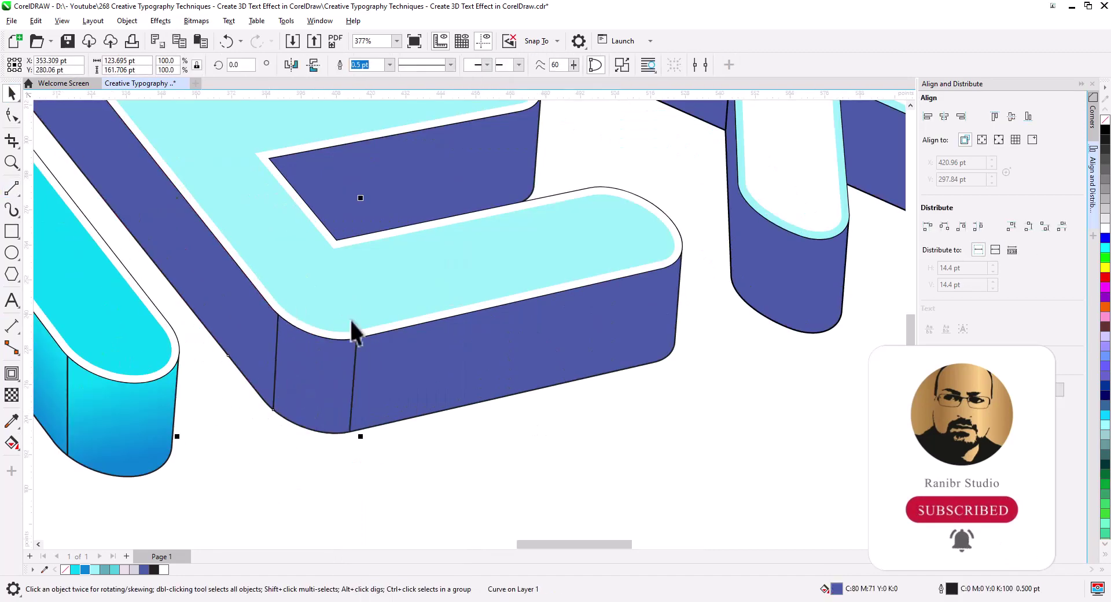
pyautogui.scroll(-1, 362, 504)
# Step: Give the E's left wall a vertical gradient ending in teal
pyautogui.click(283, 393)
pyautogui.click(95, 570)
pyautogui.press('g')
pyautogui.moveTo(240, 299); pyautogui.dragTo(240, 387)
pyautogui.moveTo(329, 299); pyautogui.dragTo(260, 330)
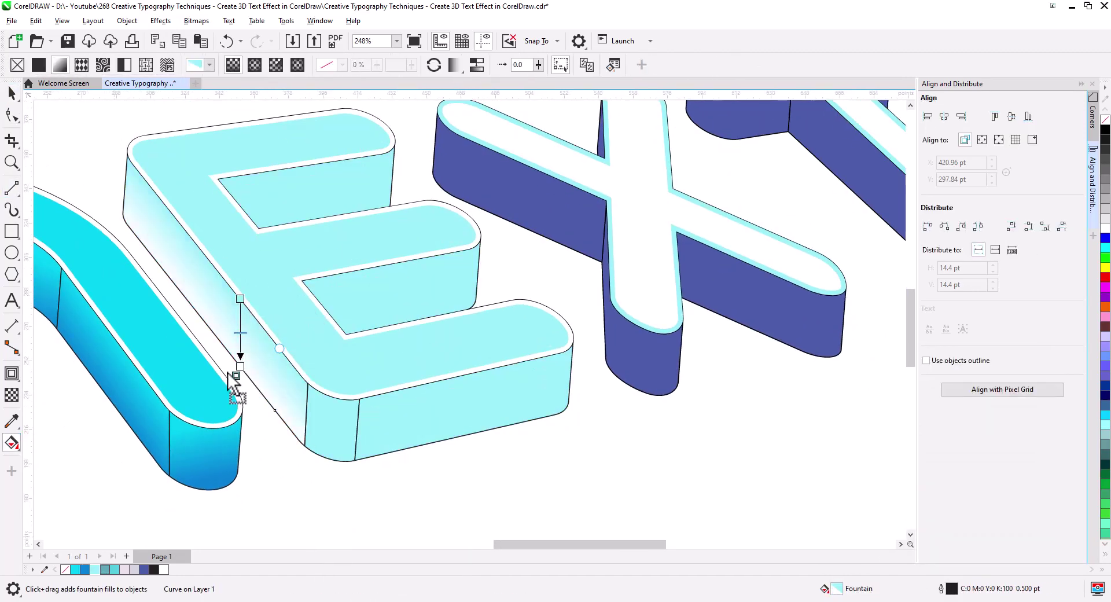
# Step: Copy the wall's gradient onto the E's other side faces as a vertical cyan-to-teal fill
pyautogui.click(104, 570)
pyautogui.press('space')
pyautogui.click(333, 431)
pyautogui.keyDown('shift'); pyautogui.click(304, 191); pyautogui.keyUp('shift')
pyautogui.click(36, 21)
pyautogui.press('g')
pyautogui.moveTo(323, 163); pyautogui.dragTo(328, 215)
pyautogui.press('space')
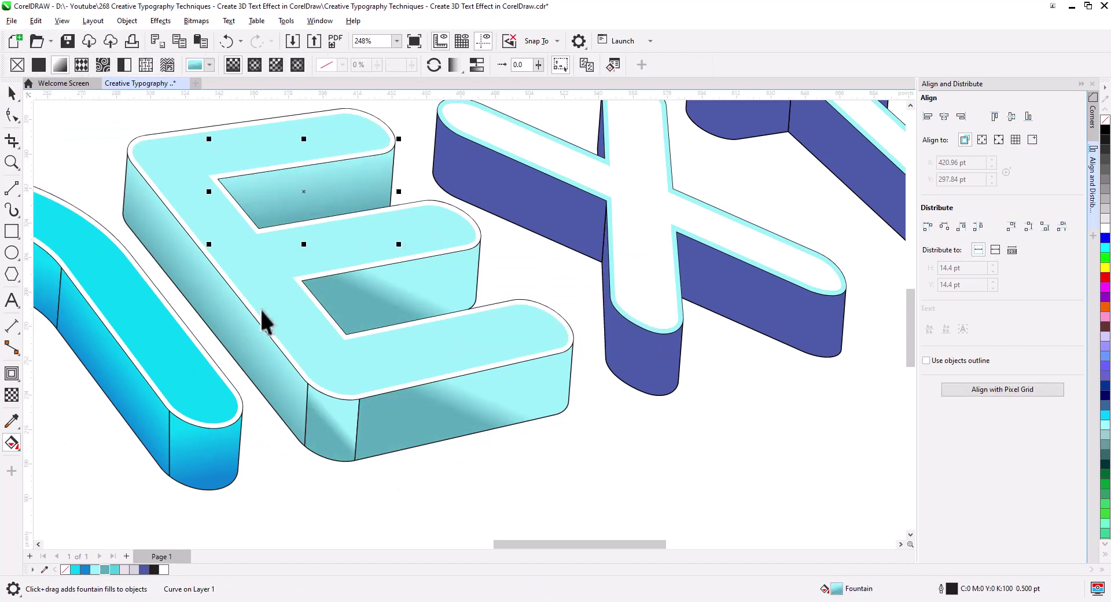
# Step: Adjust the gradient on the E's front corner face
pyautogui.click(371, 301)
pyautogui.keyDown('shift'); pyautogui.click(417, 417); pyautogui.keyUp('shift')
pyautogui.click(303, 194)
pyautogui.click(332, 423)
pyautogui.press('g')
pyautogui.moveTo(341, 399); pyautogui.dragTo(340, 442)
pyautogui.press('space')
pyautogui.scroll(-1, 429, 456)
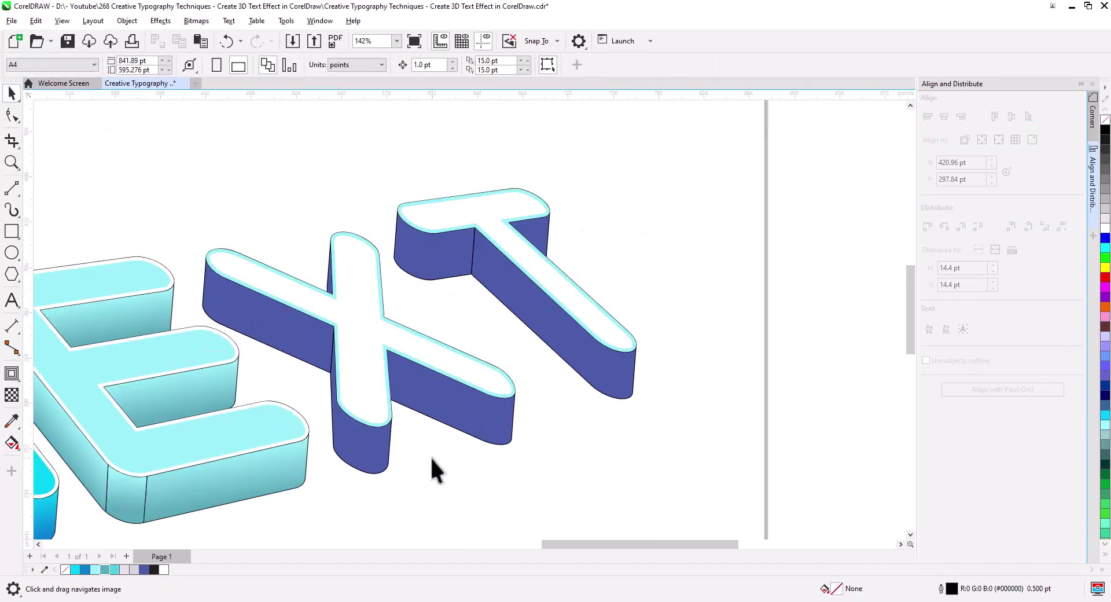
# Step: Fill the X and T side faces white and give them a white gradient
pyautogui.scroll(1, 430, 456)
pyautogui.keyDown('shift'); pyautogui.click(305, 213); pyautogui.keyUp('shift')
pyautogui.keyDown('shift'); pyautogui.click(555, 226); pyautogui.keyUp('shift')
pyautogui.click(164, 570)
pyautogui.press('g')
pyautogui.moveTo(252, 236); pyautogui.dragTo(248, 298)
# Step: Copy the white gradient onto the remaining X and T side faces
pyautogui.click(134, 570)
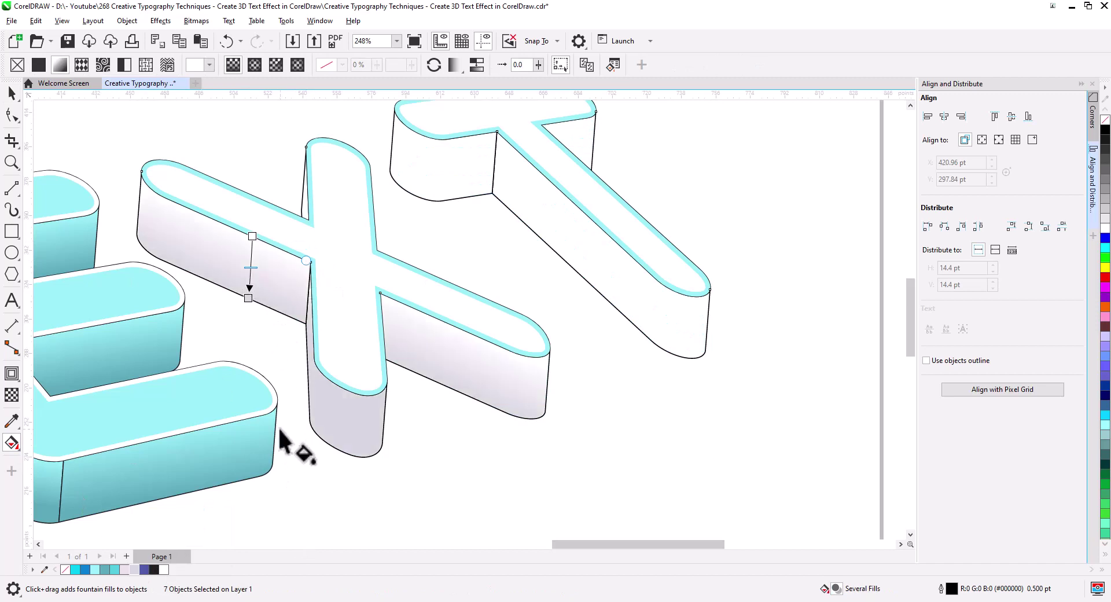
pyautogui.press('space')
pyautogui.click(270, 283)
pyautogui.click(347, 423)
pyautogui.keyDown('shift'); pyautogui.click(451, 365); pyautogui.keyUp('shift')
pyautogui.keyDown('shift'); pyautogui.click(305, 212); pyautogui.keyUp('shift')
pyautogui.keyDown('shift'); pyautogui.click(443, 167); pyautogui.keyUp('shift')
pyautogui.click(36, 21)
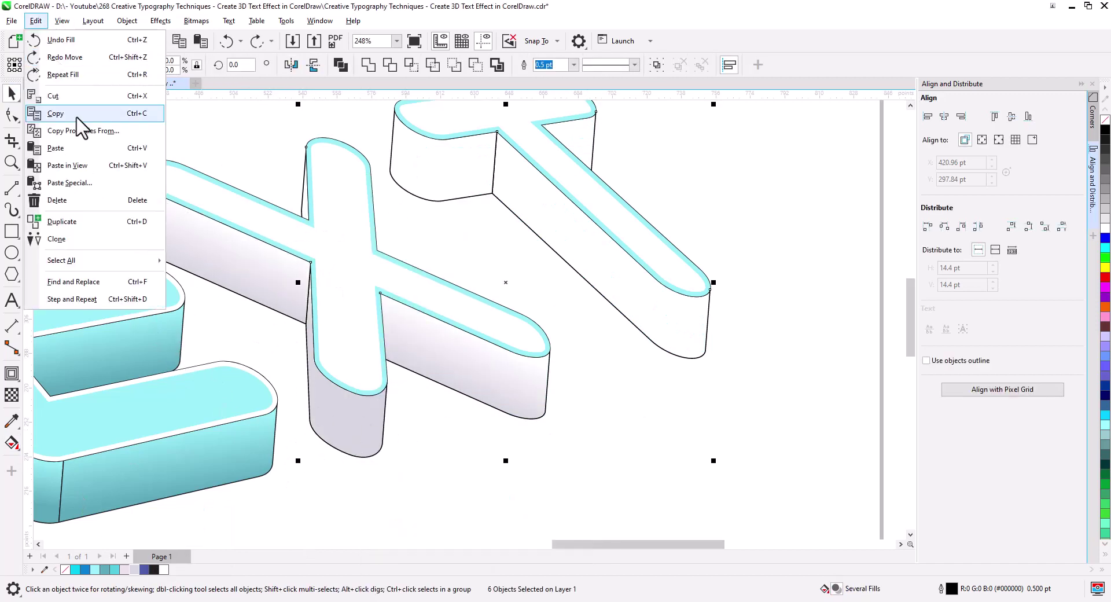
pyautogui.click(81, 130)
# Step: Redraw the gradients on the X's front face and the T's right side vertically
pyautogui.press('g')
pyautogui.click(353, 413)
pyautogui.moveTo(356, 422); pyautogui.dragTo(345, 454)
pyautogui.click(305, 212)
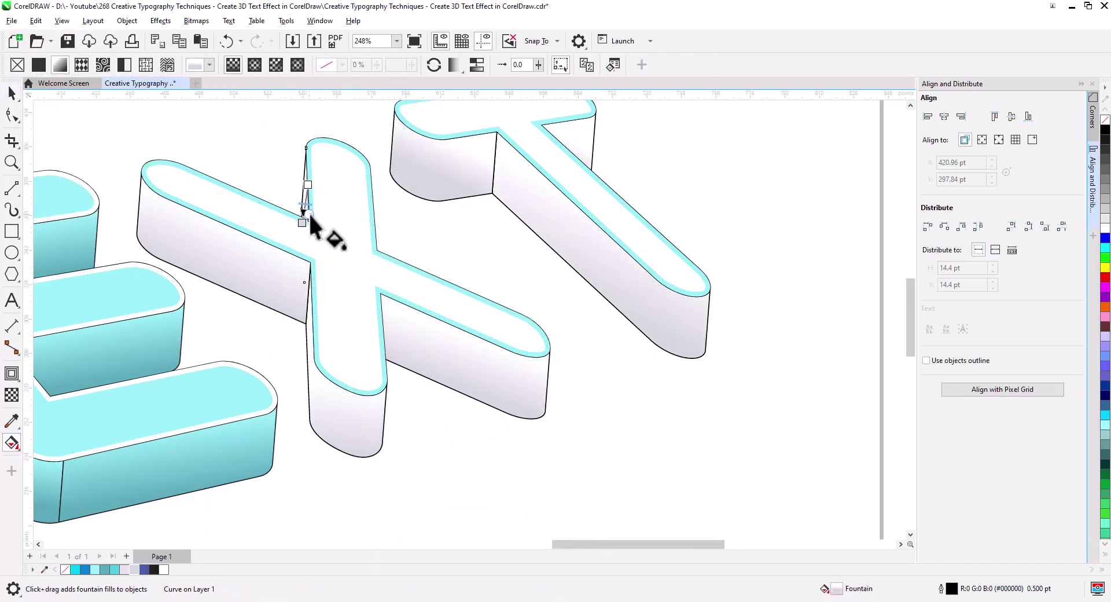
pyautogui.moveTo(635, 260); pyautogui.dragTo(631, 320)
pyautogui.click(586, 145)
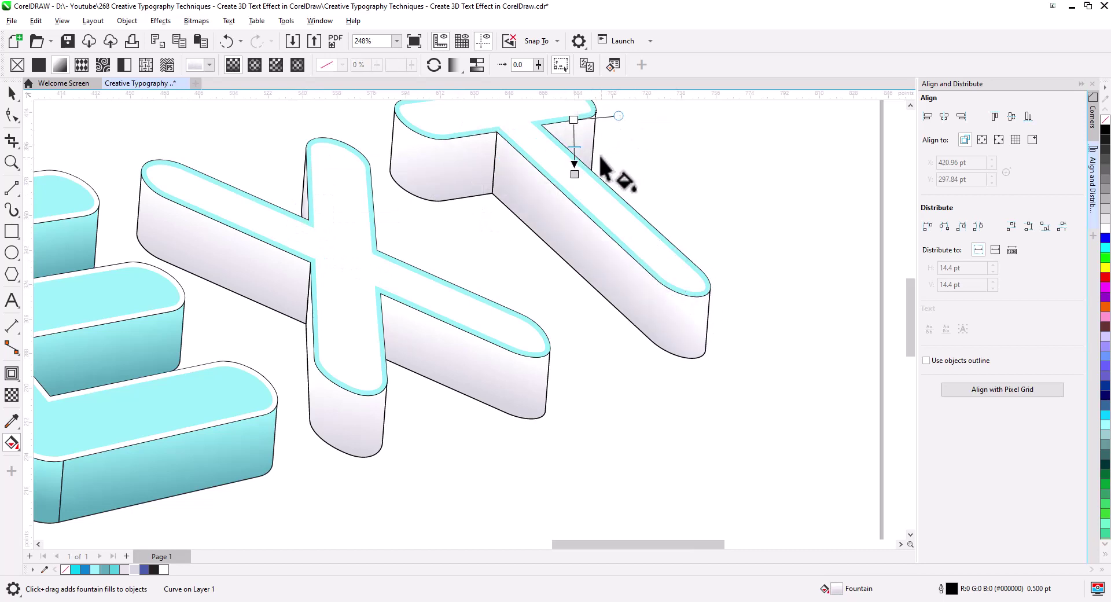
pyautogui.press('space')
pyautogui.click(551, 313)
pyautogui.scroll(-3, 550, 313)
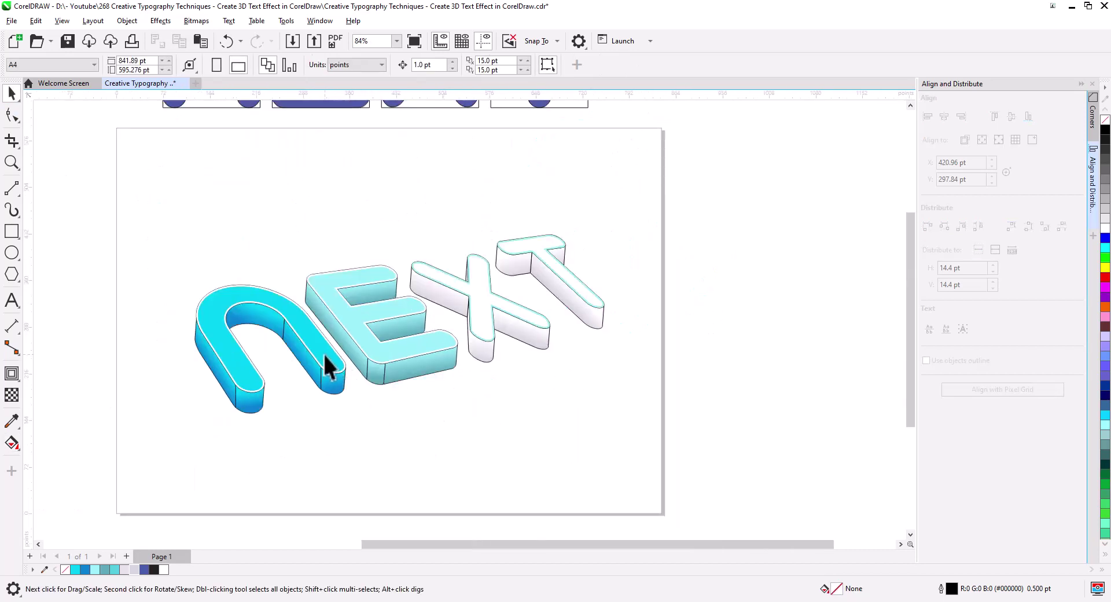
# Step: Copy the N, E, X and T letters and paste them onto a new Page 2
pyautogui.click(323, 352)
pyautogui.keyDown('shift'); pyautogui.click(472, 310); pyautogui.keyUp('shift')
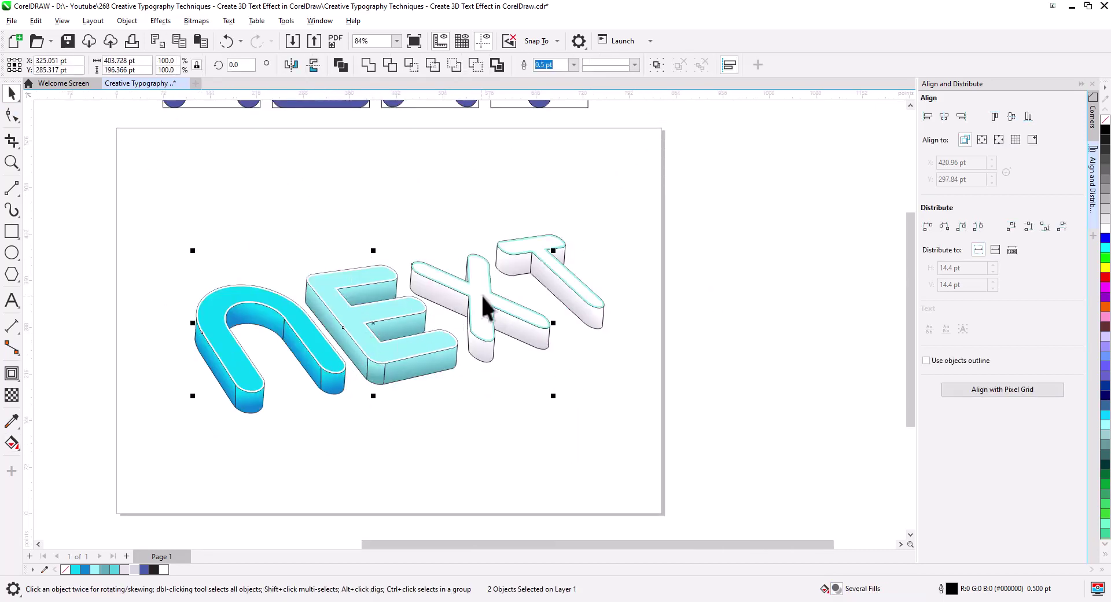
pyautogui.keyDown('shift'); pyautogui.click(523, 249); pyautogui.keyUp('shift')
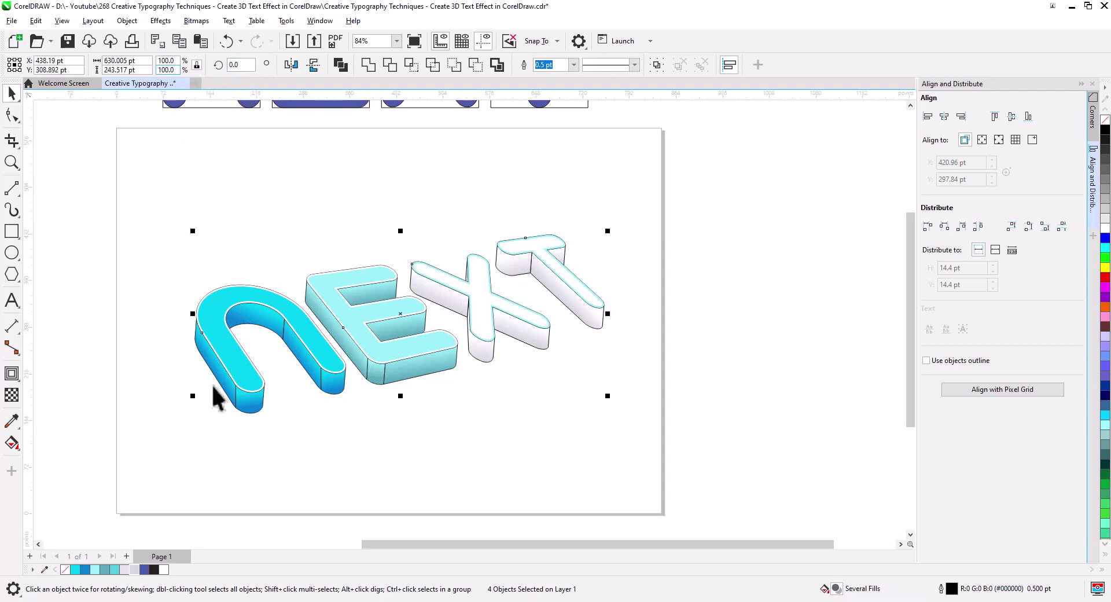
pyautogui.click(126, 556)
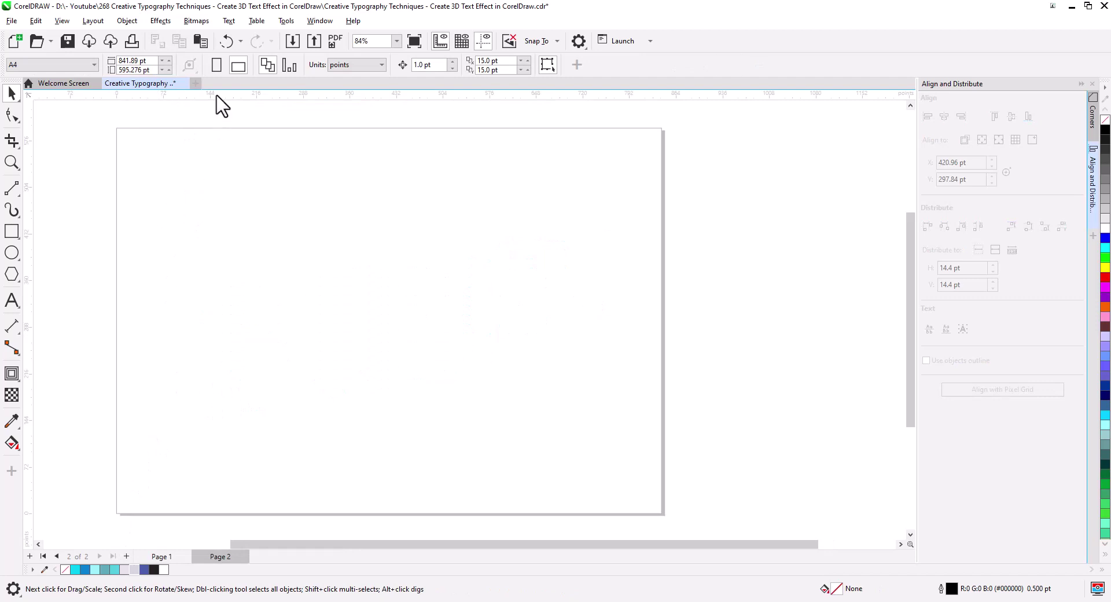
pyautogui.click(201, 42)
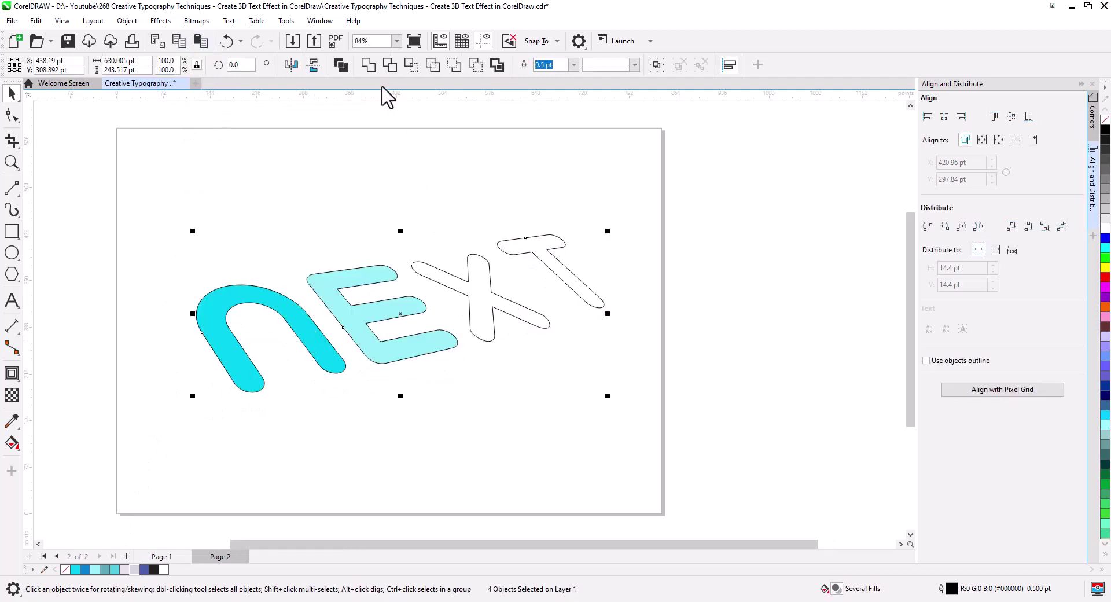
# Step: Combine the pasted letters into one NEXT shape filled black
pyautogui.click(342, 64)
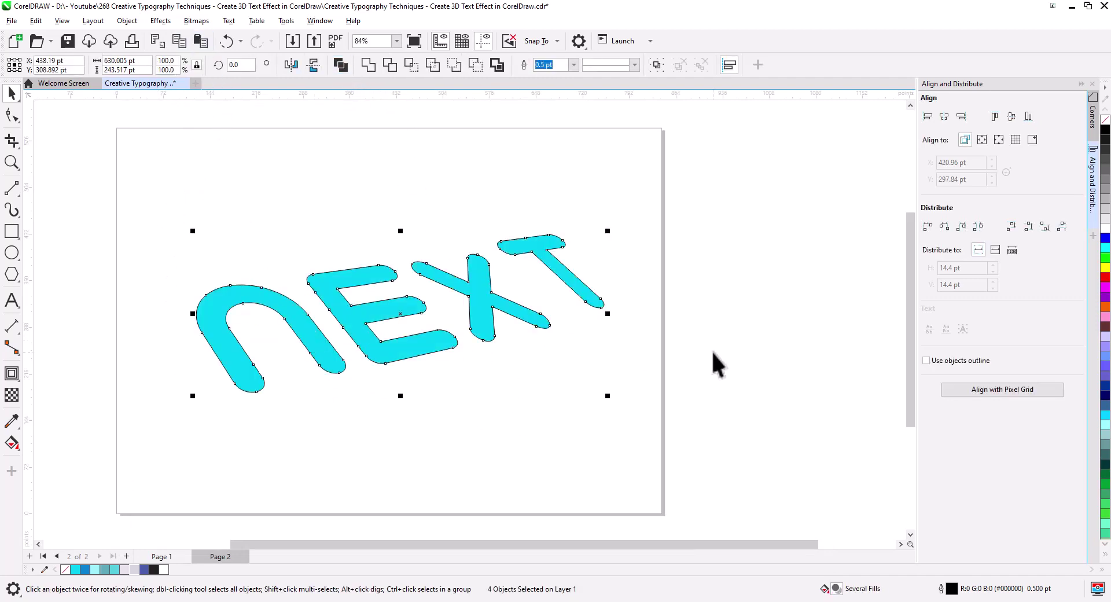
pyautogui.click(1105, 130)
pyautogui.click(617, 345)
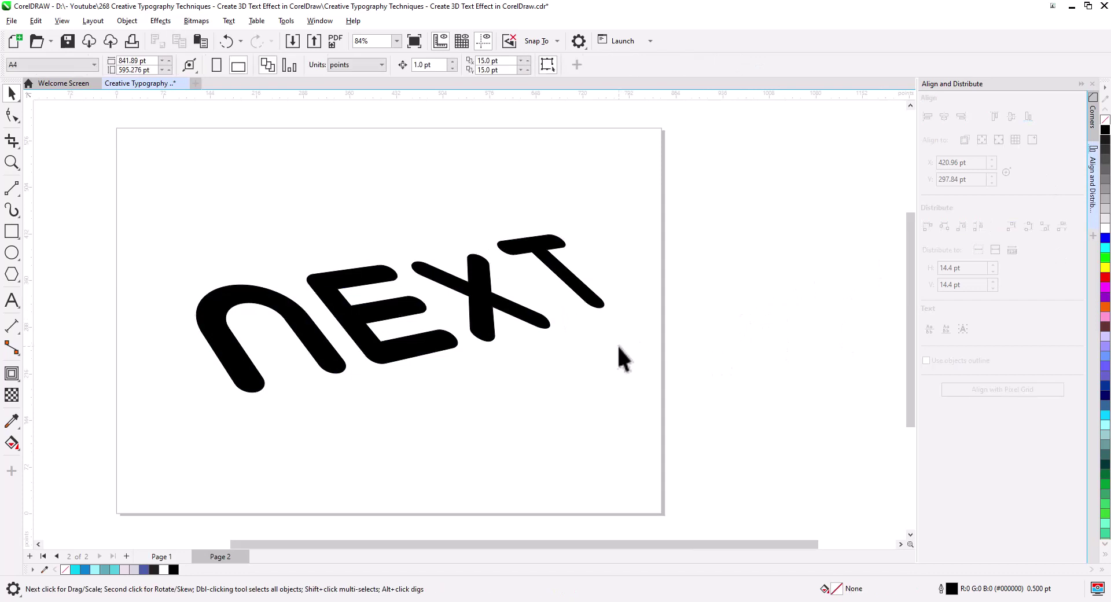
pyautogui.click(486, 312)
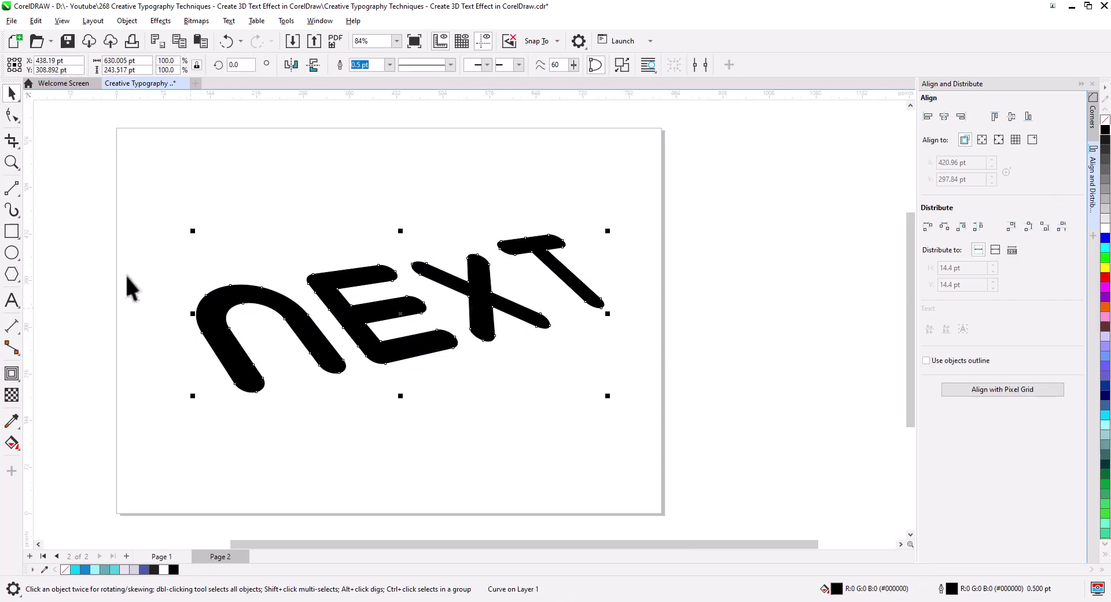
pyautogui.click(11, 375)
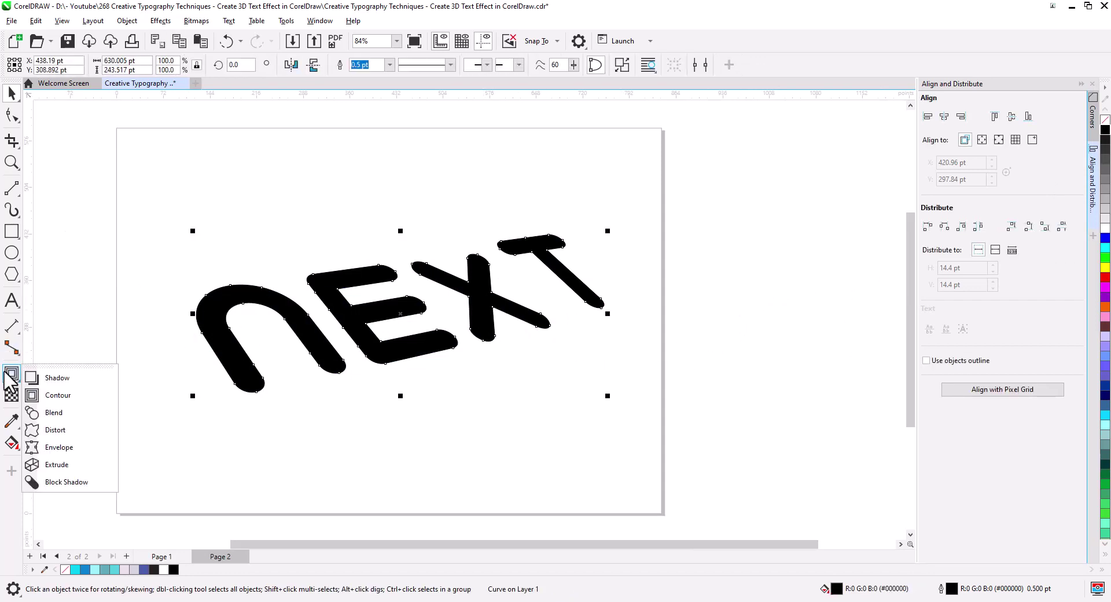
# Step: Drag a drop shadow below the black NEXT shape with opacity 100 and feather 10
pyautogui.click(46, 376)
pyautogui.moveTo(453, 288); pyautogui.dragTo(384, 398)
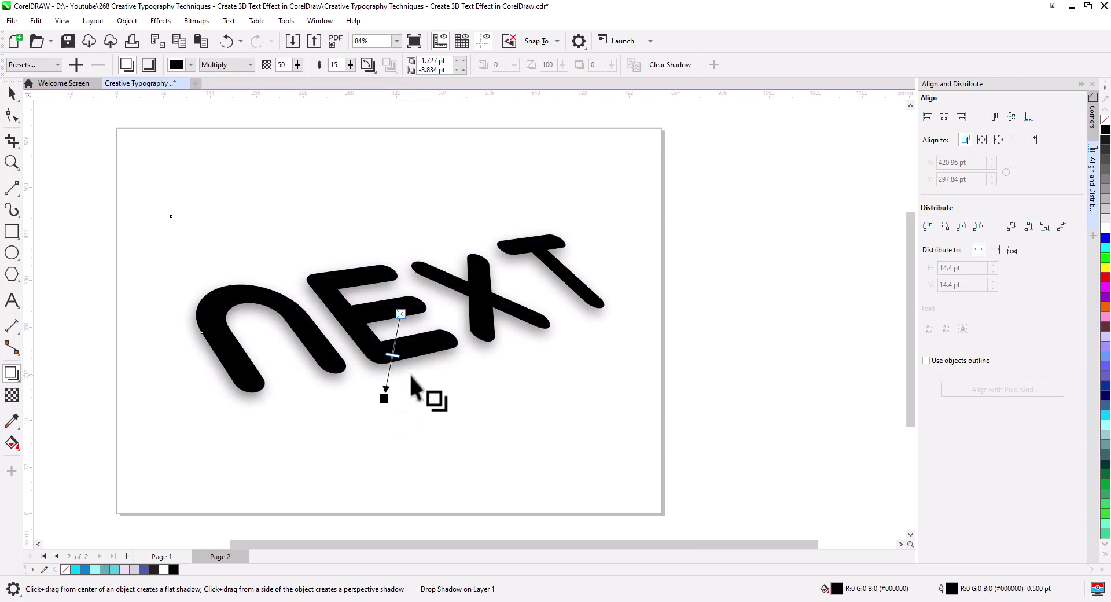
pyautogui.moveTo(393, 355); pyautogui.dragTo(383, 399)
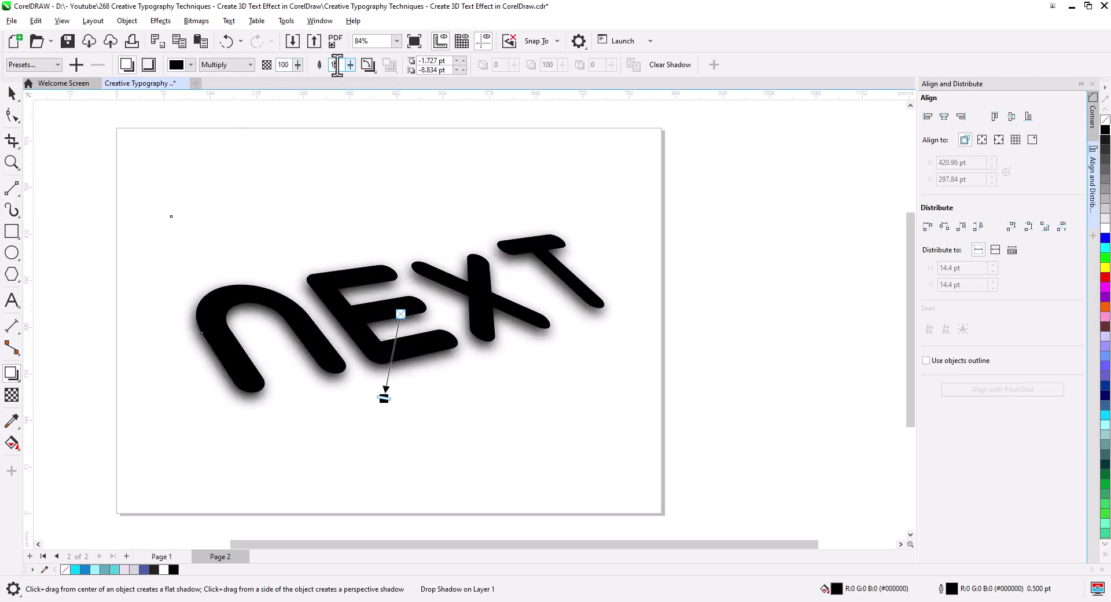
pyautogui.write('10')
pyautogui.press('Return')
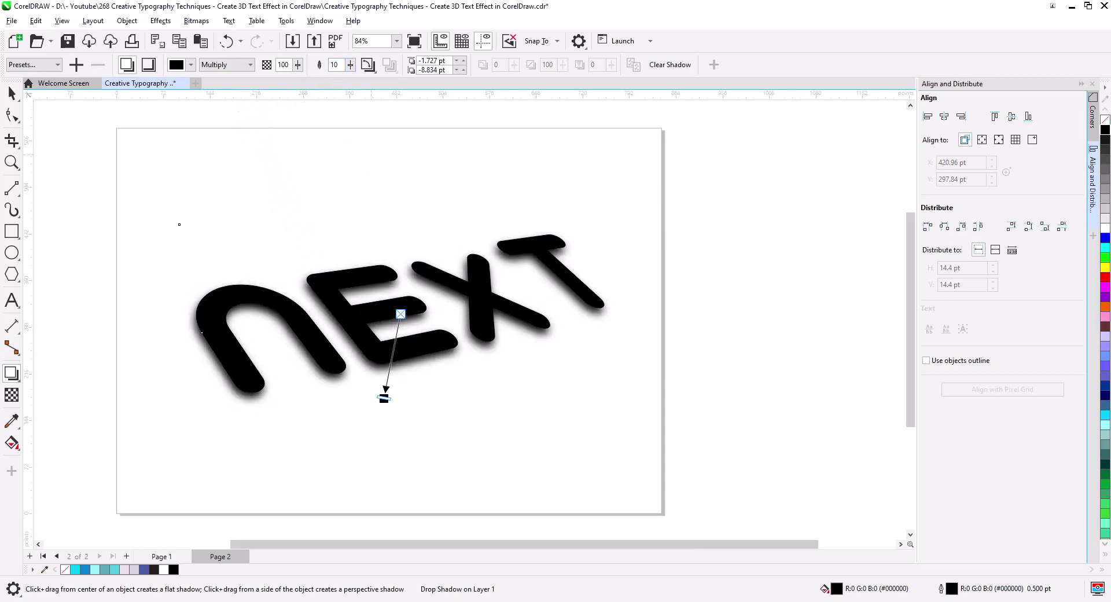
# Step: Break the drop shadow apart from the shape and return to Page 1
pyautogui.click(12, 93)
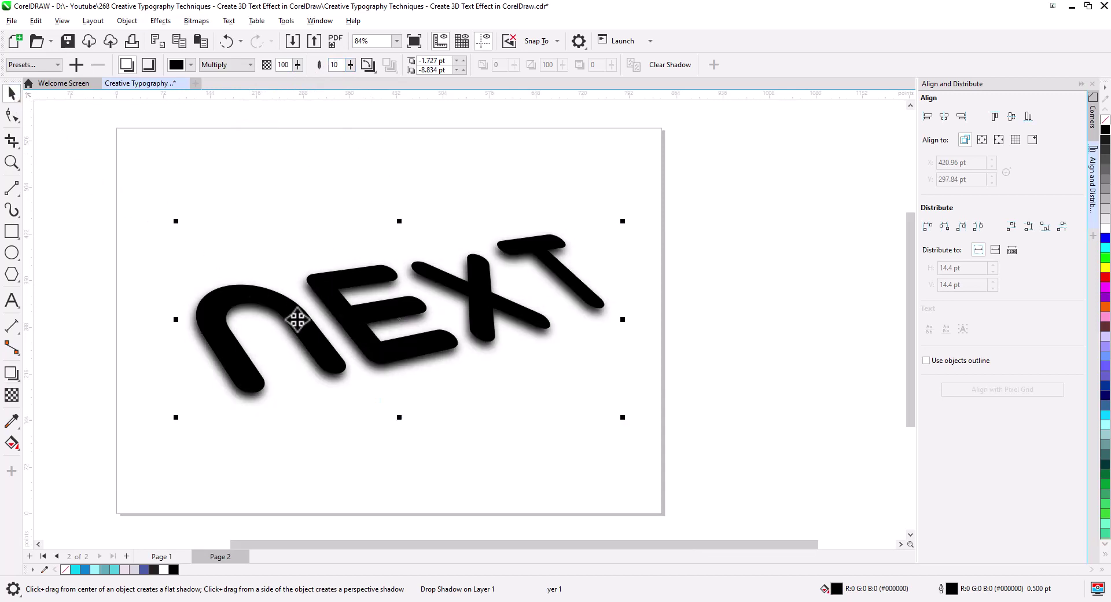
pyautogui.rightClick(404, 372)
pyautogui.click(431, 382)
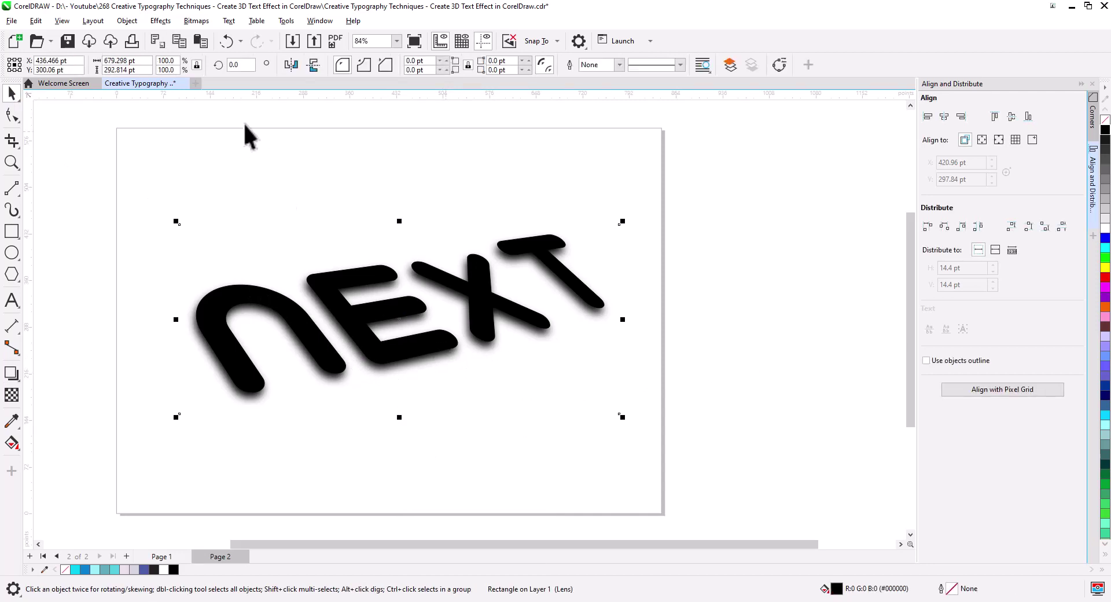
pyautogui.click(162, 556)
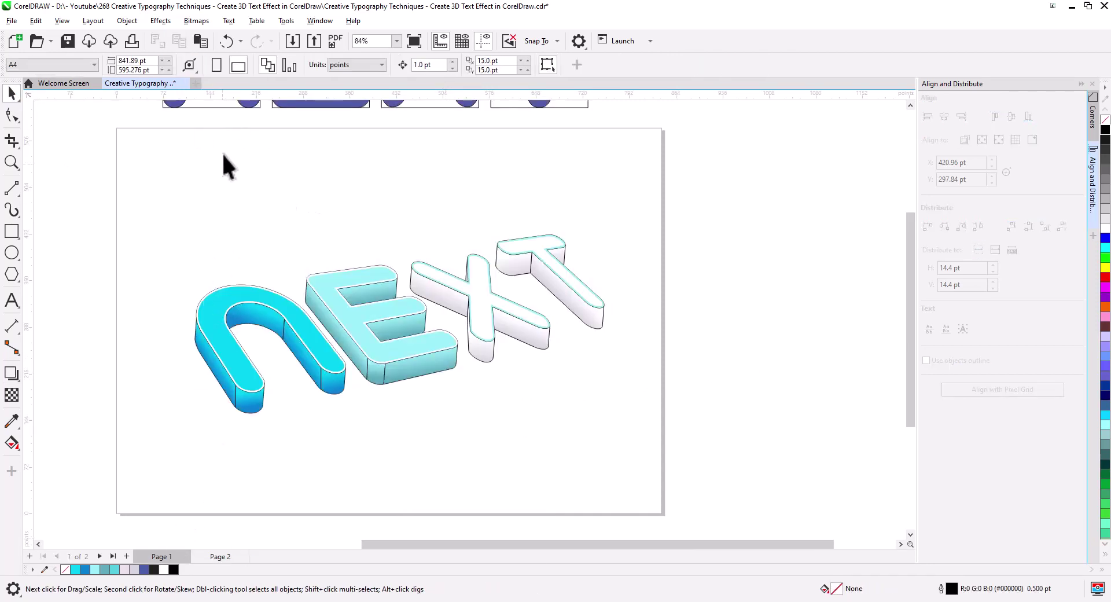
# Step: Paste the shadow copy onto Page 1 and send it to the back of the layer
pyautogui.click(208, 45)
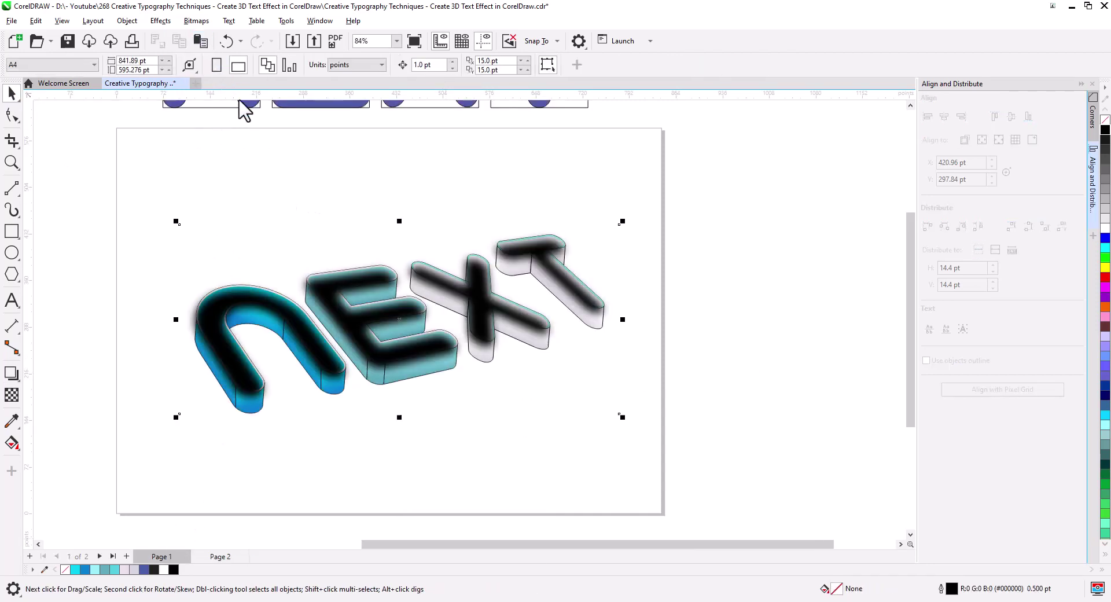
pyautogui.rightClick(377, 318)
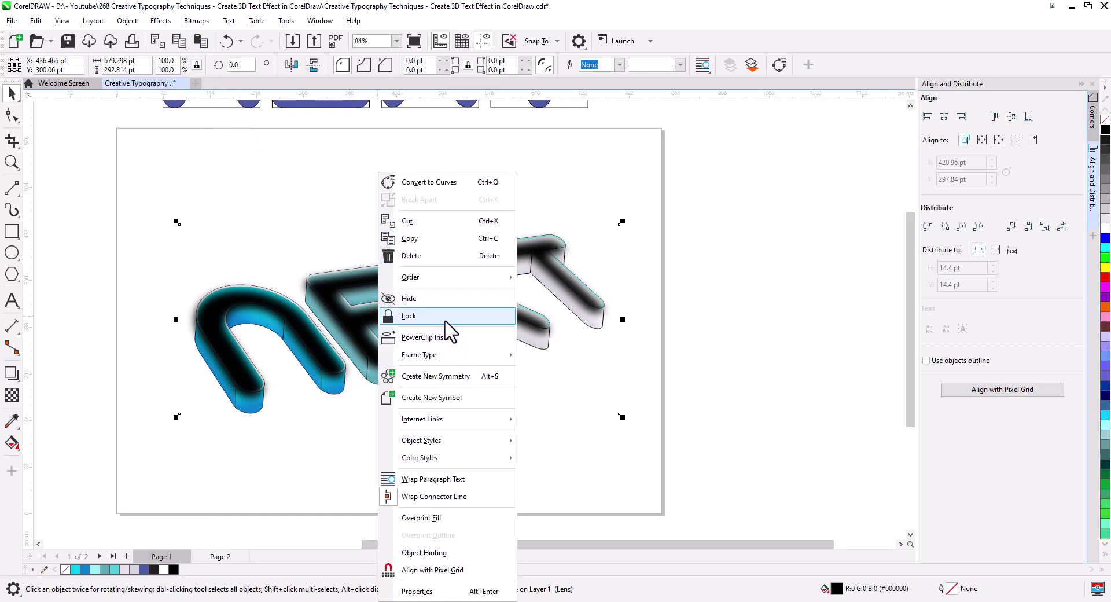
pyautogui.moveTo(450, 280)
pyautogui.click(575, 303)
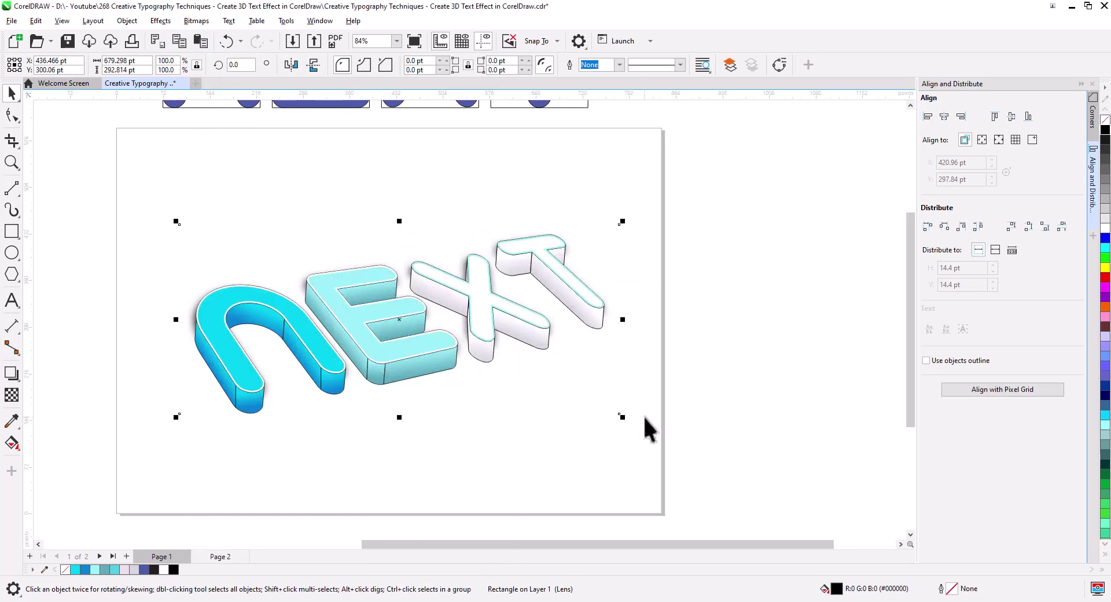
# Step: Nudge the shadow slightly down beneath the cyan NEXT letters, then deselect it
pyautogui.press('Down')
pyautogui.press('Down')
pyautogui.press('Down')
pyautogui.press('Down')
pyautogui.press('Down')
pyautogui.press('Down')
pyautogui.press('Down')
pyautogui.press('Down')
pyautogui.press('Down')
pyautogui.press('Down')
pyautogui.press('Down')
pyautogui.press('Down')
pyautogui.press('Down')
pyautogui.press('Down')
pyautogui.press('Down')
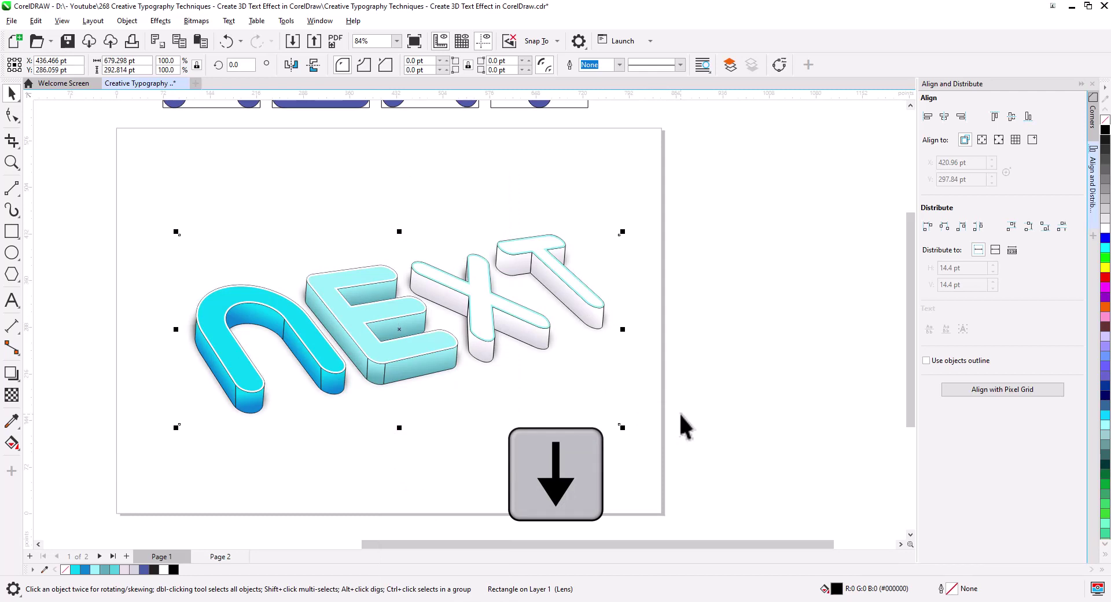
pyautogui.press('Down')
pyautogui.press('Down')
pyautogui.press('Down')
pyautogui.press('Down')
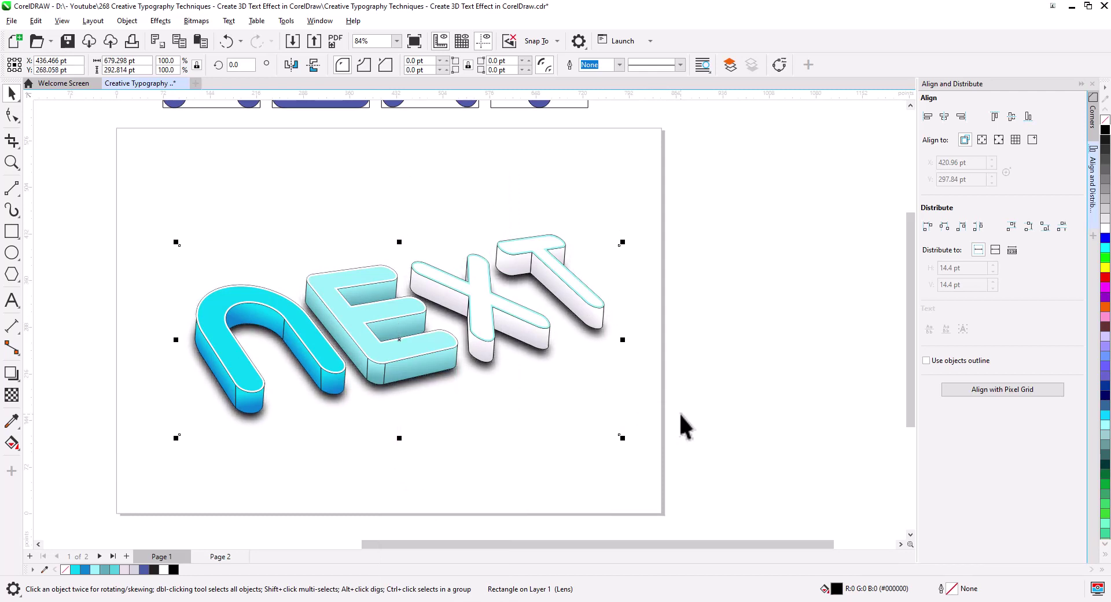
pyautogui.press('Up')
pyautogui.press('Up')
pyautogui.press('Up')
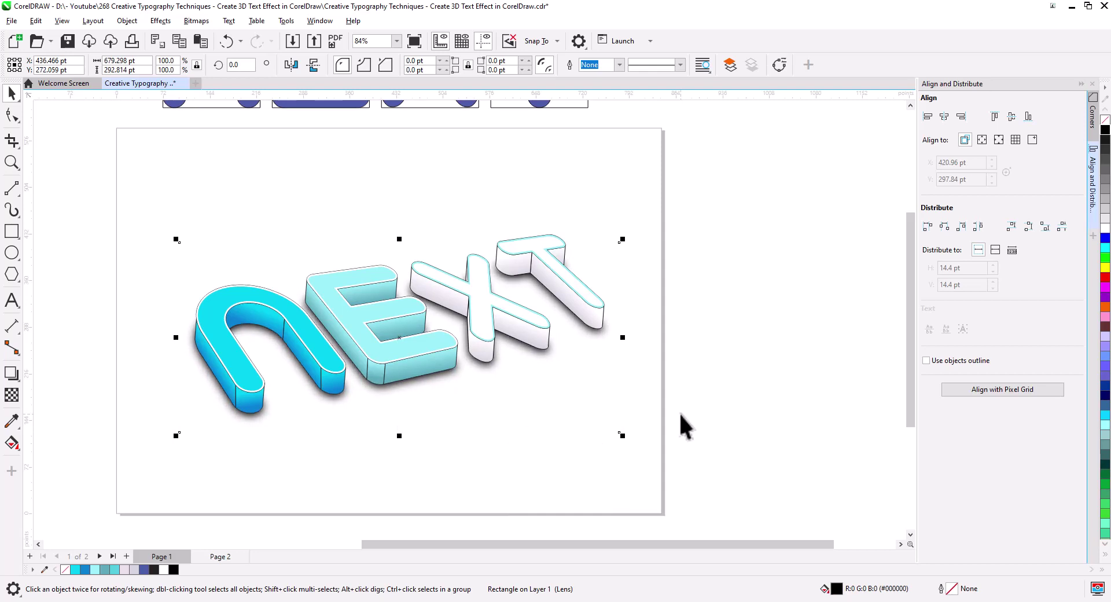
pyautogui.click(594, 446)
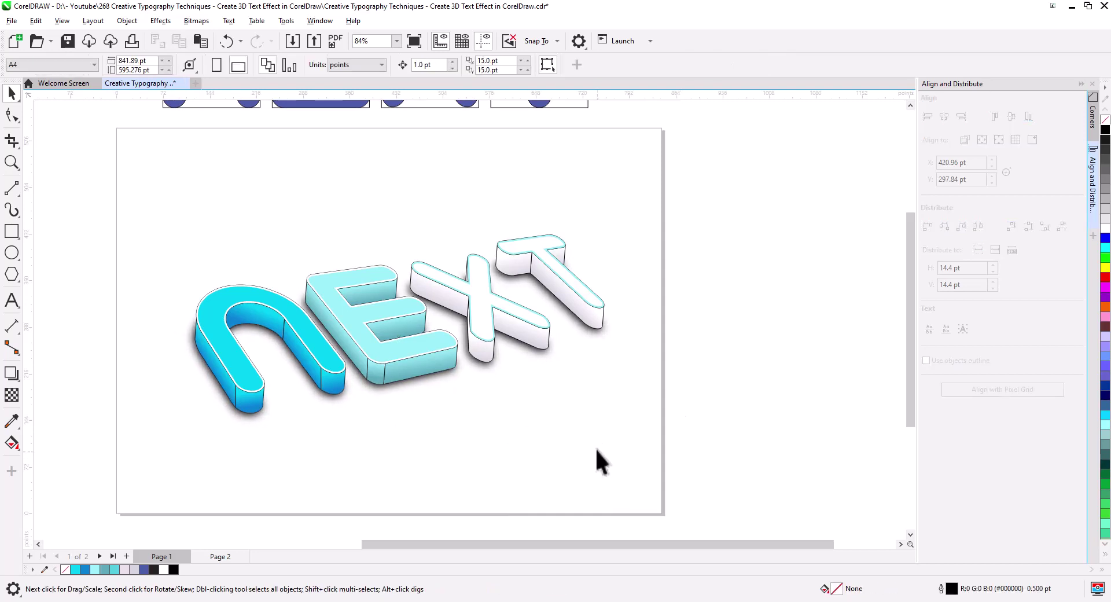
# Step: Replace Page 2's black NEXT shadow with pasted copies of the cyan N and E letters
pyautogui.click(328, 366)
pyautogui.keyDown('shift'); pyautogui.click(371, 346); pyautogui.keyUp('shift')
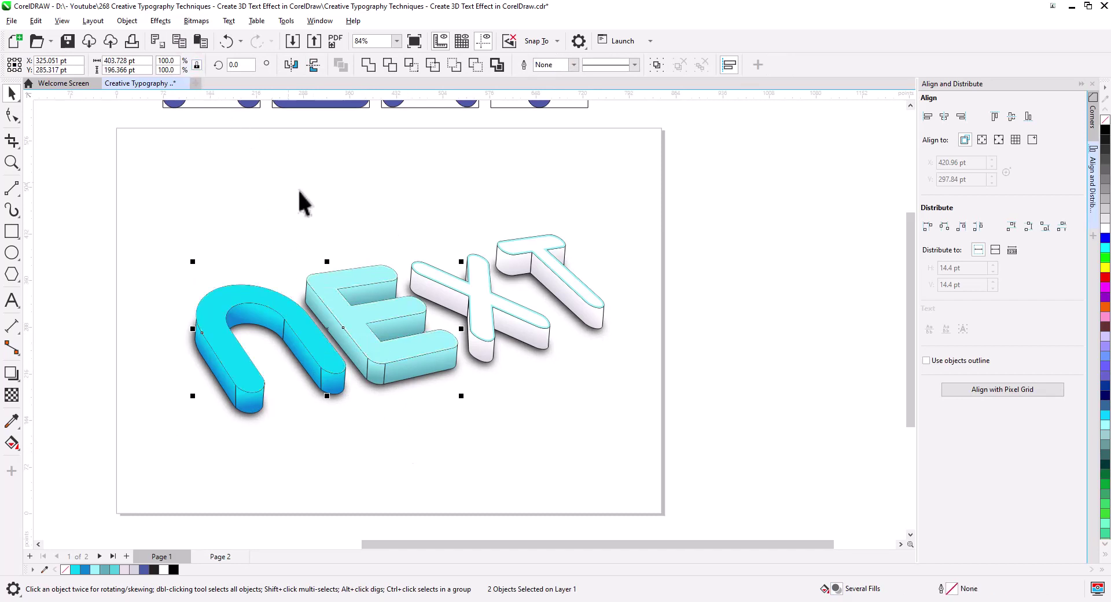
pyautogui.click(472, 462)
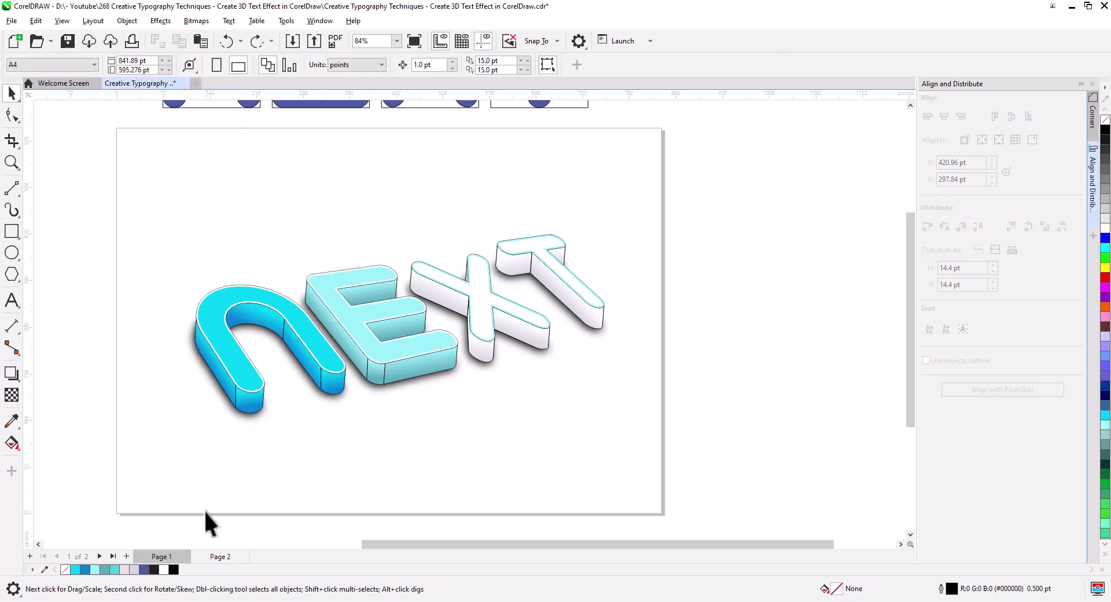
pyautogui.click(215, 557)
pyautogui.click(327, 371)
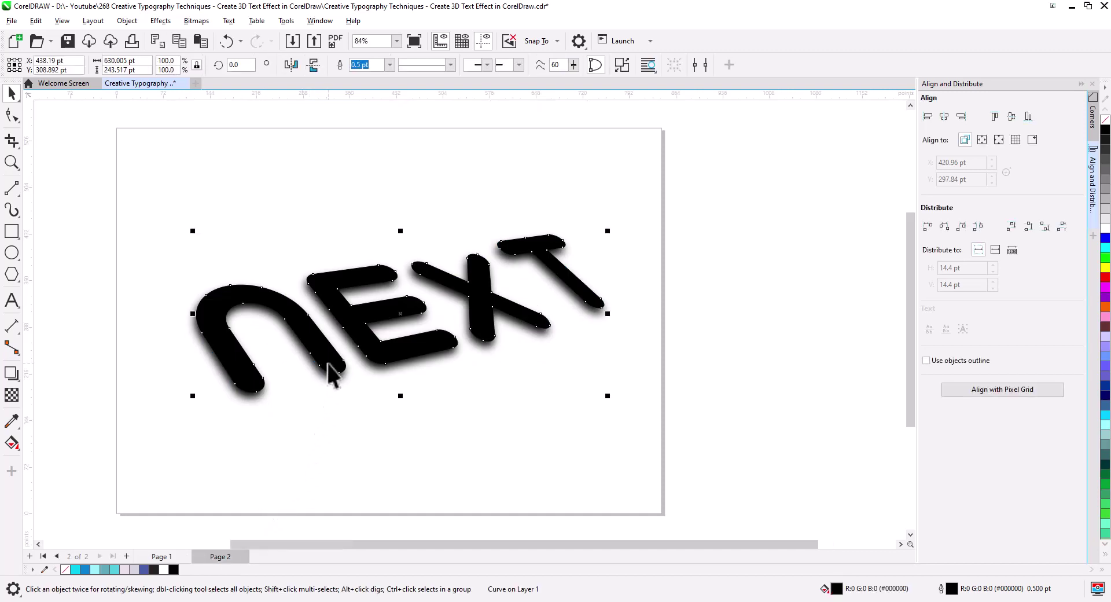
pyautogui.press('Delete')
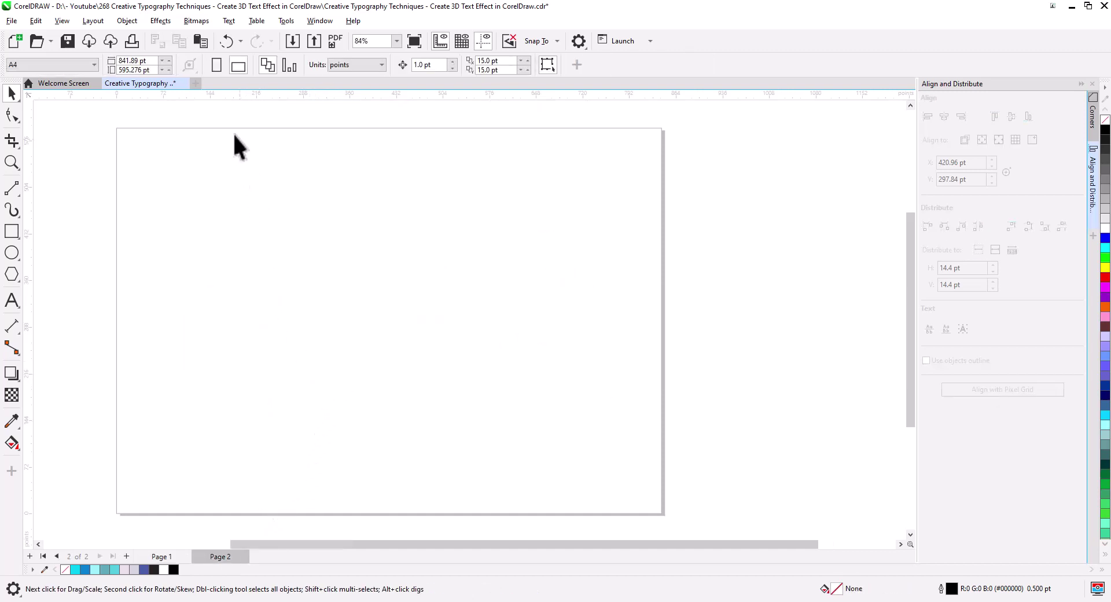
pyautogui.click(202, 41)
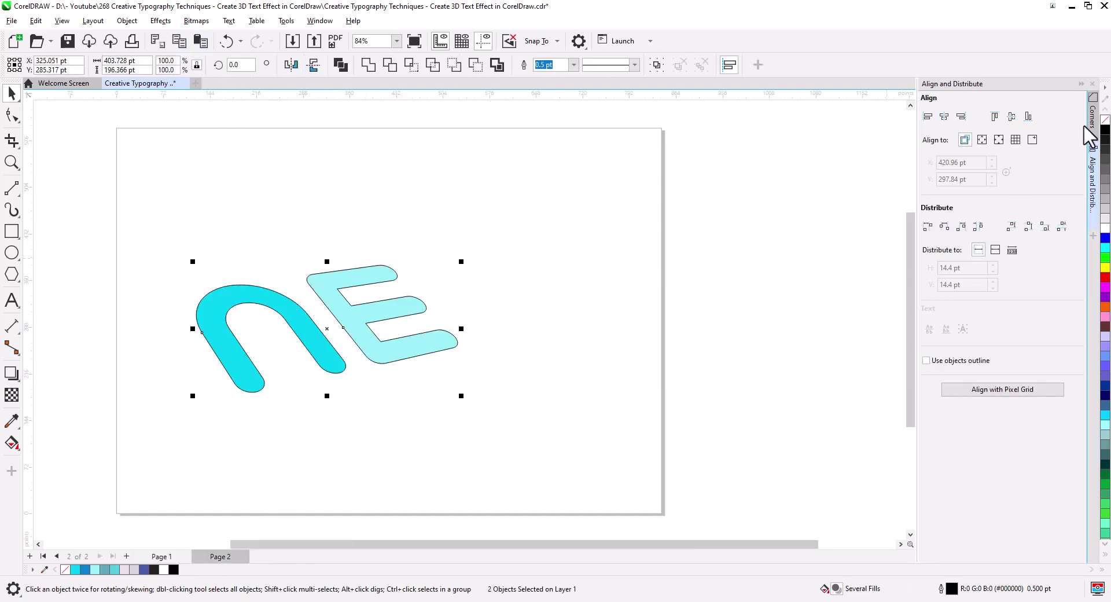
# Step: Remove the letters' outlines and apply a Gaussian Blur, raising the radius to 33.8 pixels
pyautogui.rightClick(1105, 119)
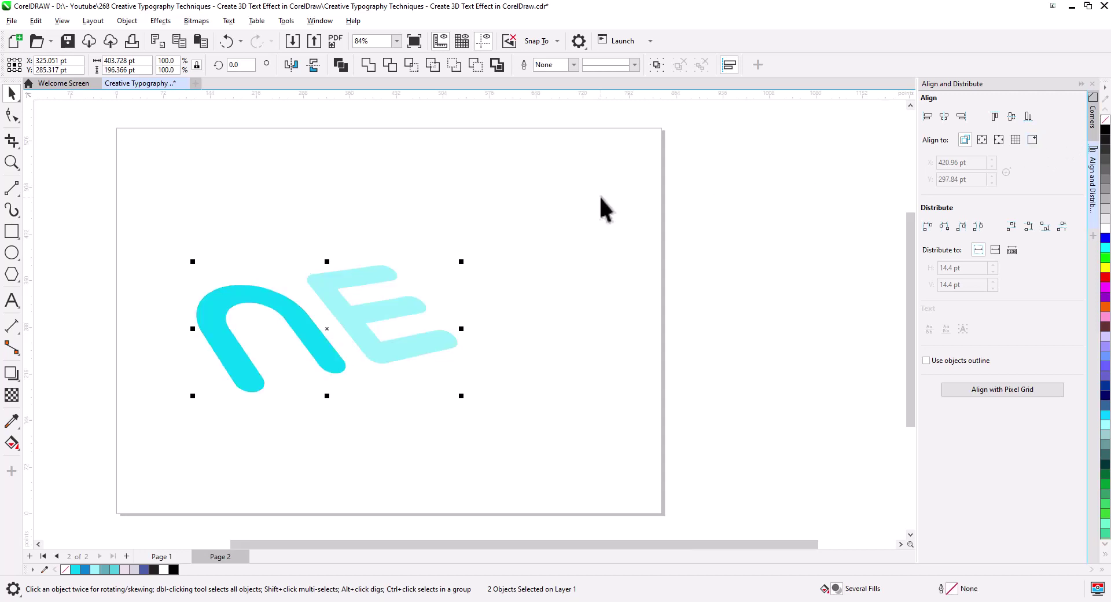
pyautogui.click(161, 20)
pyautogui.moveTo(192, 108)
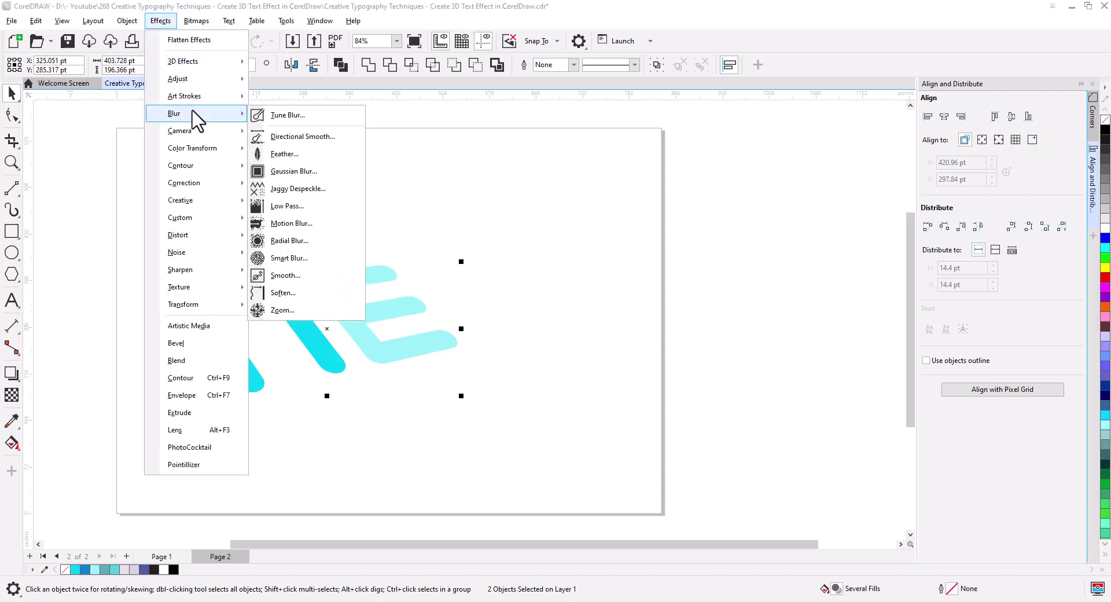
pyautogui.click(292, 172)
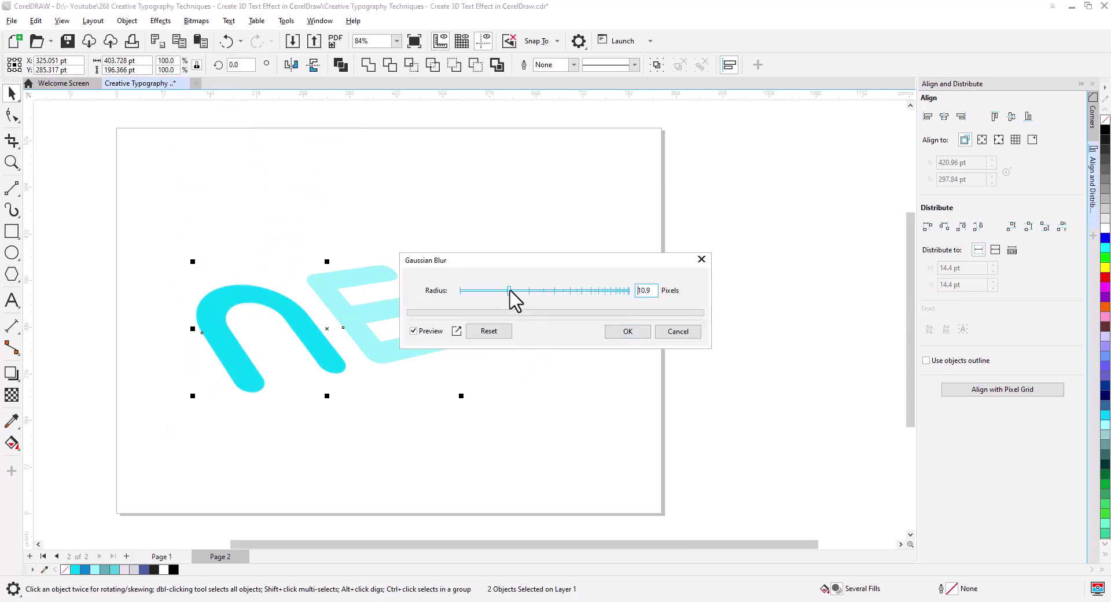
pyautogui.moveTo(510, 290); pyautogui.dragTo(548, 291)
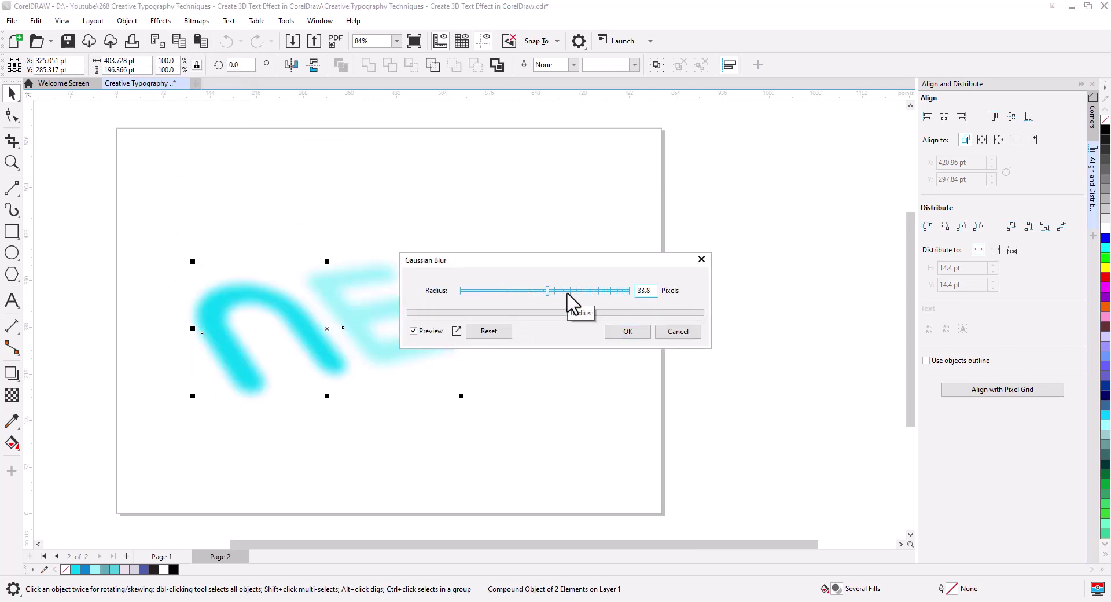
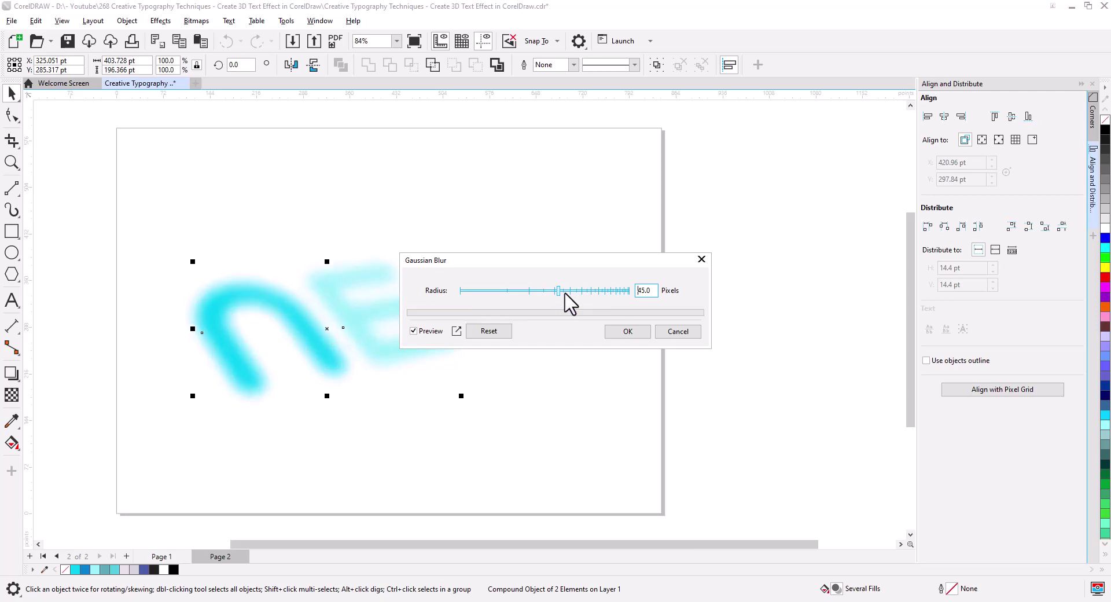
# Step: Paste the blurred cyan N and E copies onto Page 1, send them to the back, nudge down
pyautogui.click(628, 333)
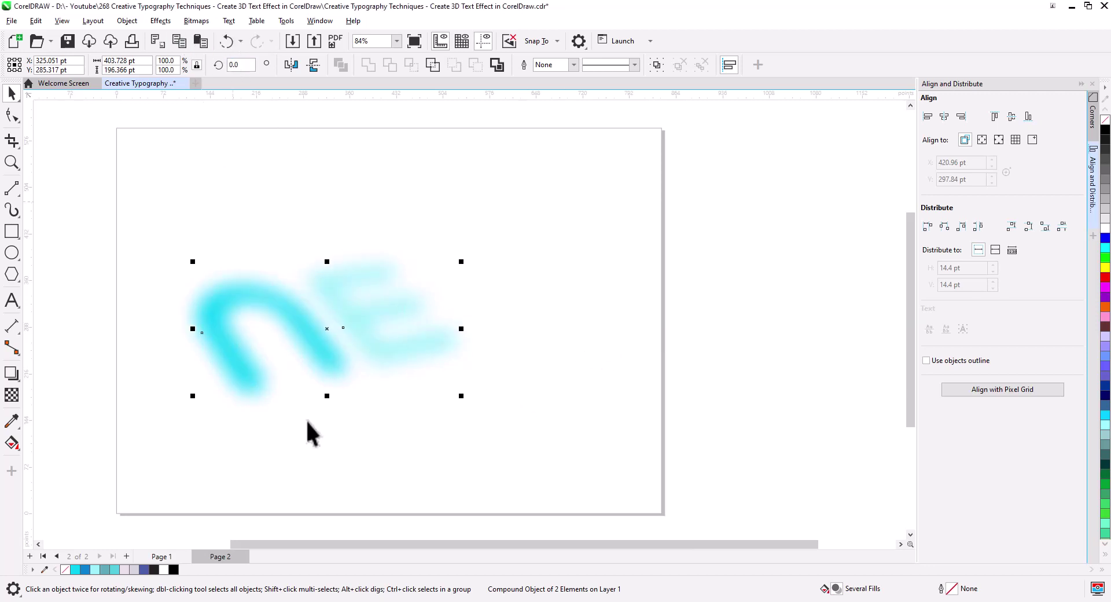
pyautogui.click(169, 557)
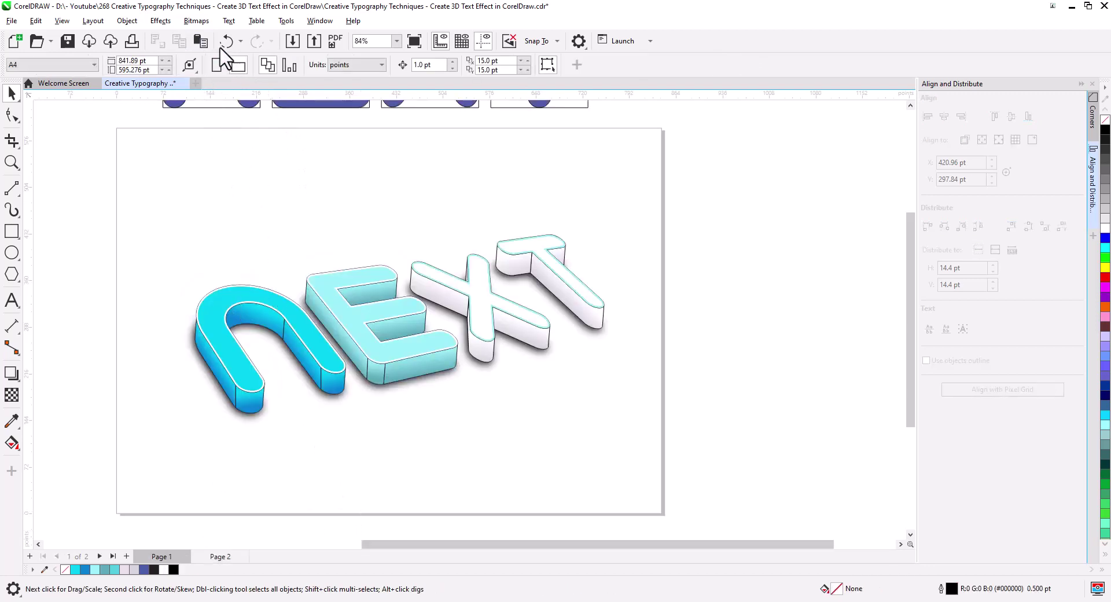
pyautogui.click(199, 41)
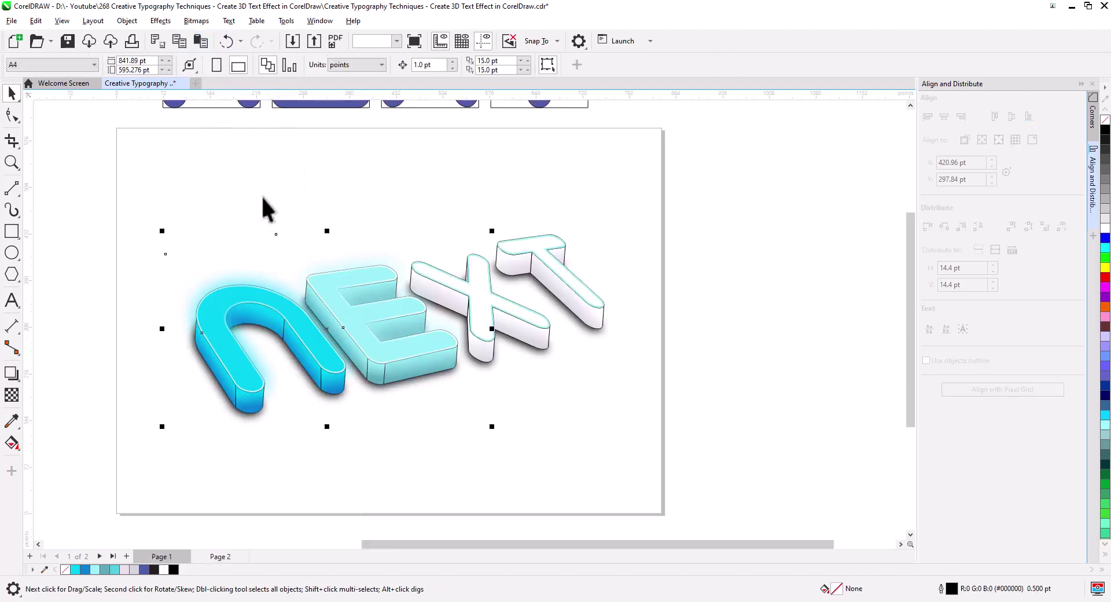
pyautogui.rightClick(357, 324)
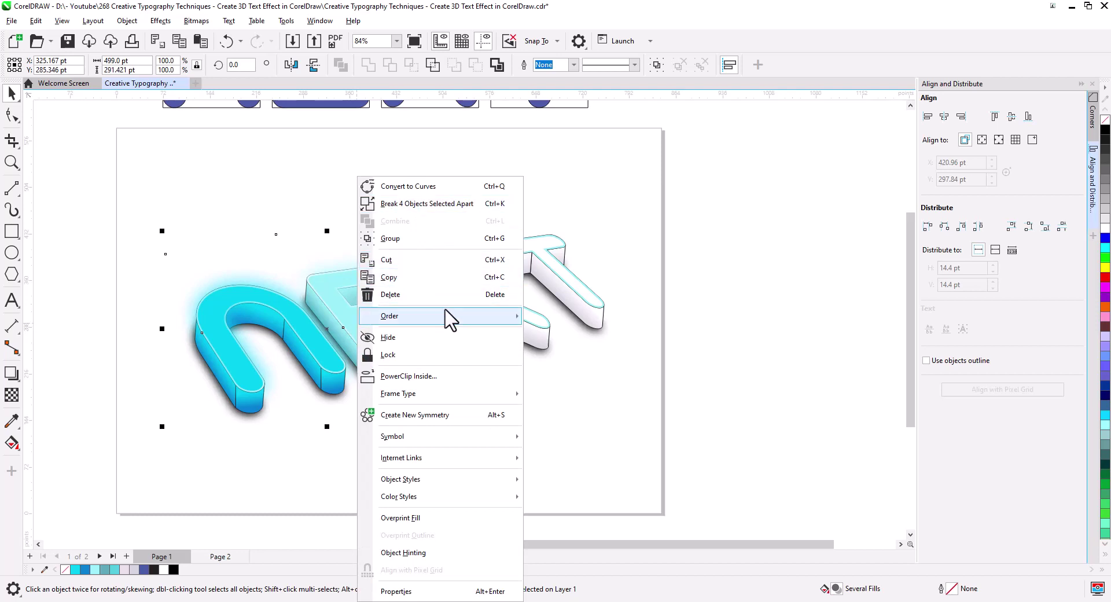
pyautogui.moveTo(448, 314)
pyautogui.click(585, 335)
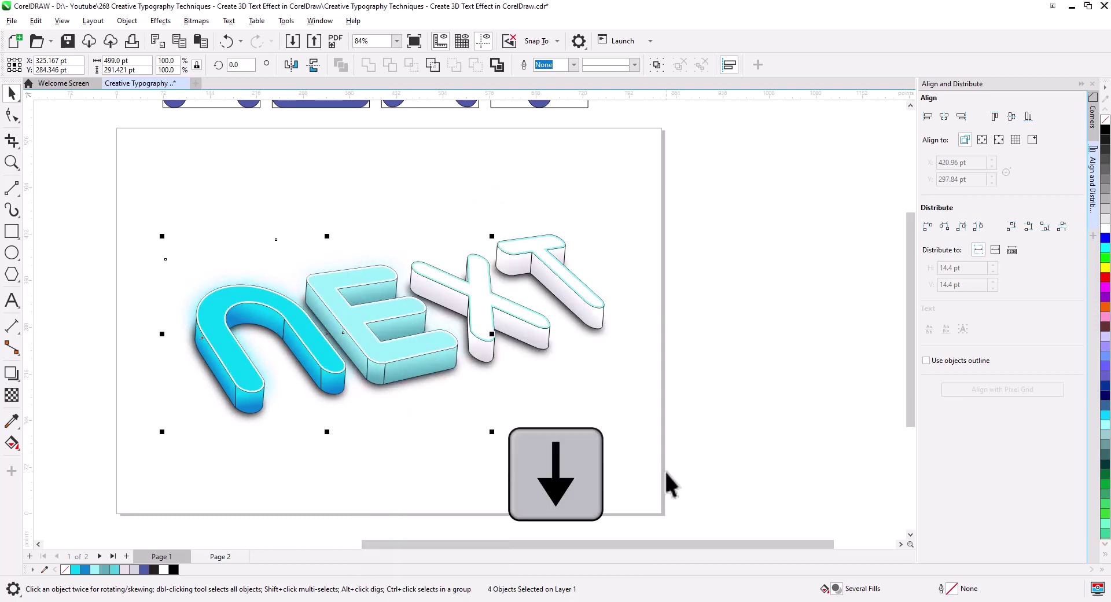
pyautogui.press('Down')
pyautogui.press('Down')
pyautogui.press('Down')
pyautogui.press('Down')
pyautogui.press('Down')
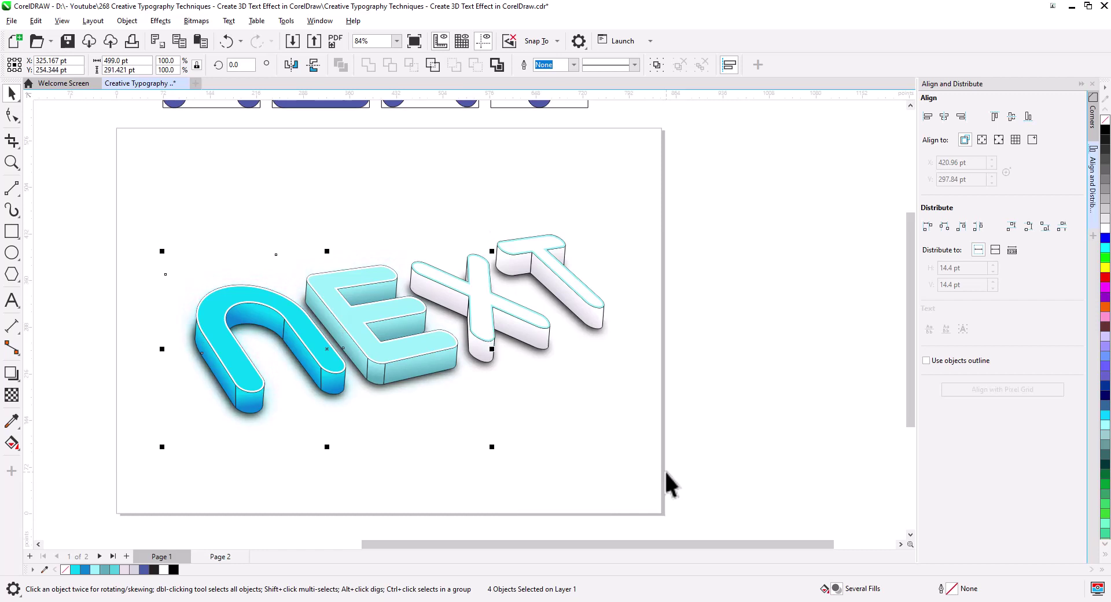
pyautogui.click(650, 411)
pyautogui.scroll(-1, 523, 401)
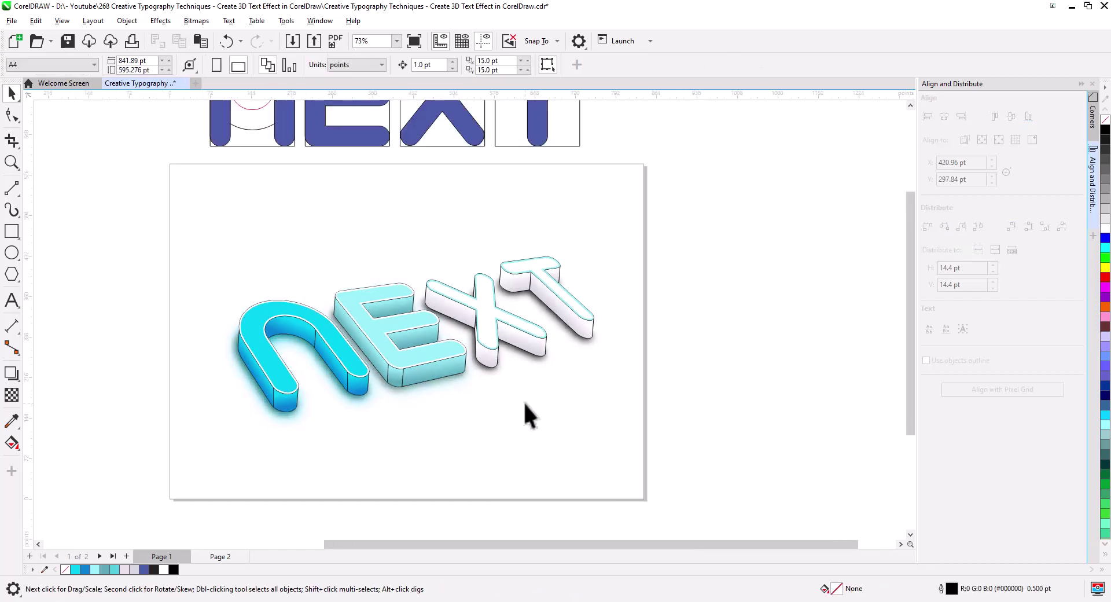
# Step: Add a page-sized background rectangle behind everything, then marquee-select the letters
pyautogui.moveTo(523, 401); pyautogui.dragTo(520, 412)
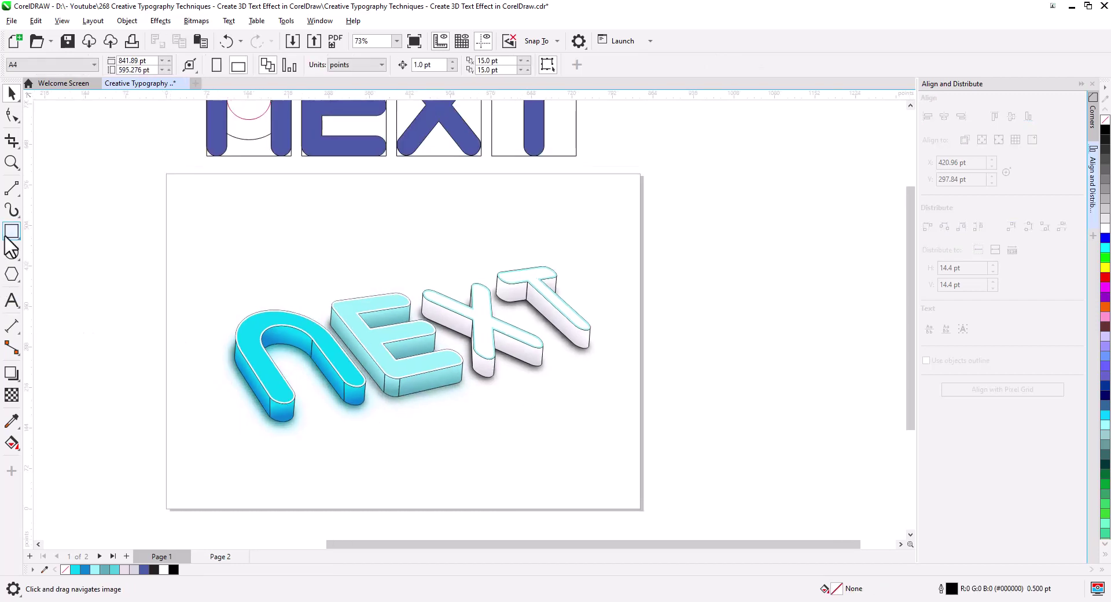
pyautogui.doubleClick(12, 232)
pyautogui.click(12, 93)
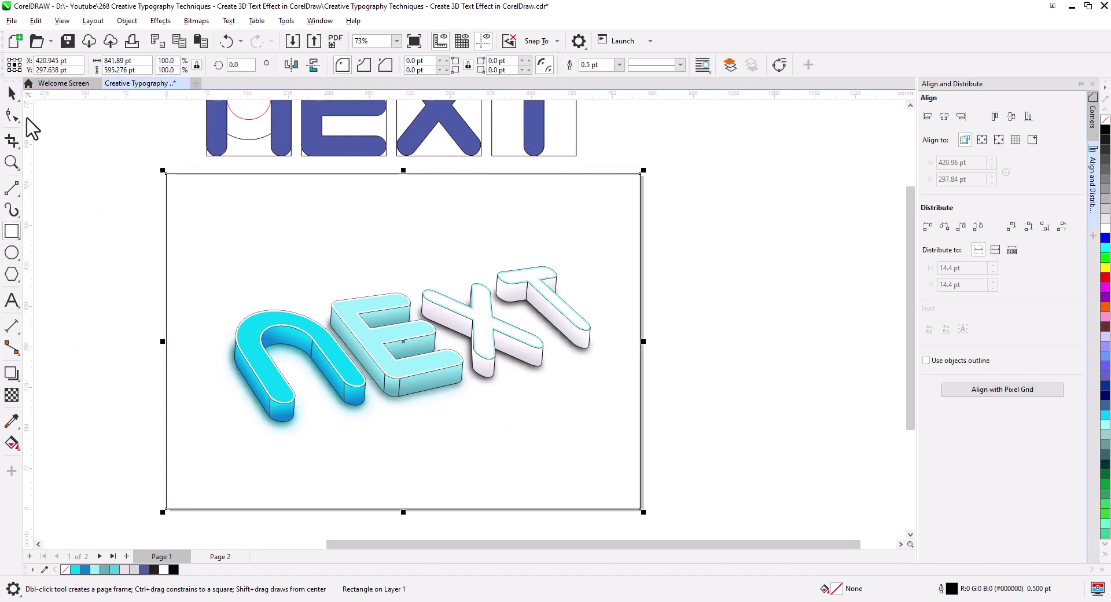
pyautogui.hotkey('shift', 'pagedown')
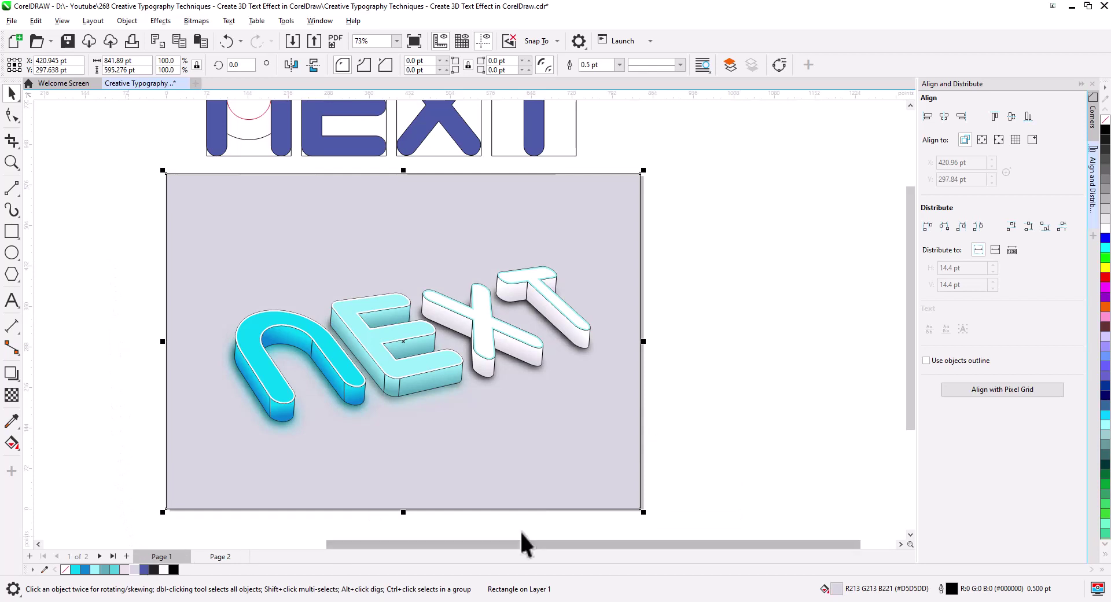
pyautogui.moveTo(742, 453); pyautogui.dragTo(546, 412)
pyautogui.moveTo(197, 259); pyautogui.dragTo(176, 228)
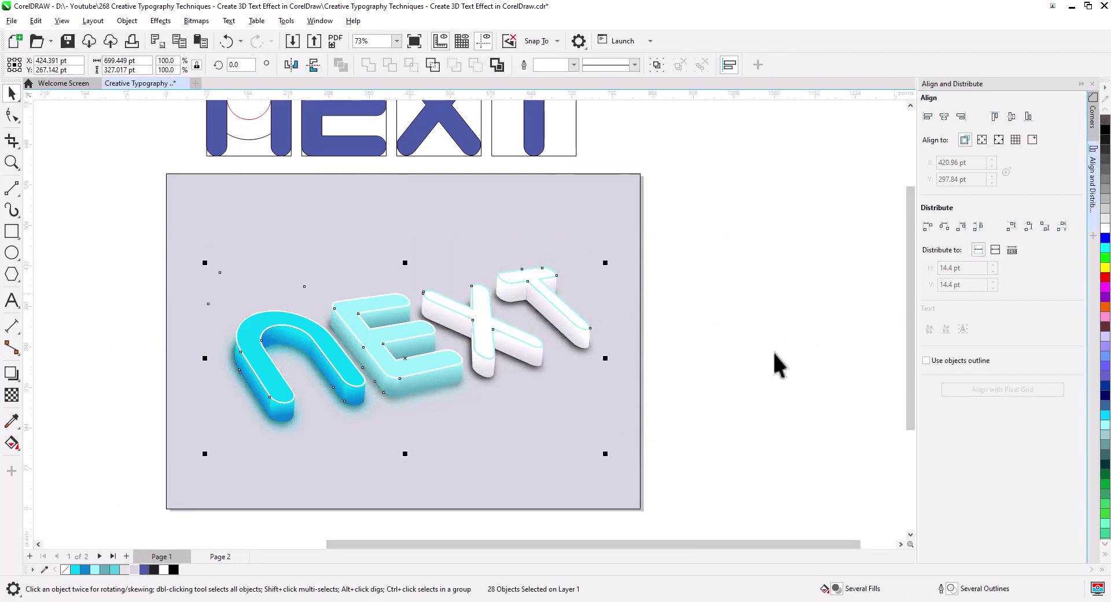
# Step: Select the top faces of the X and T and paste copies of them
pyautogui.click(723, 389)
pyautogui.scroll(1, 540, 308)
pyautogui.click(499, 265)
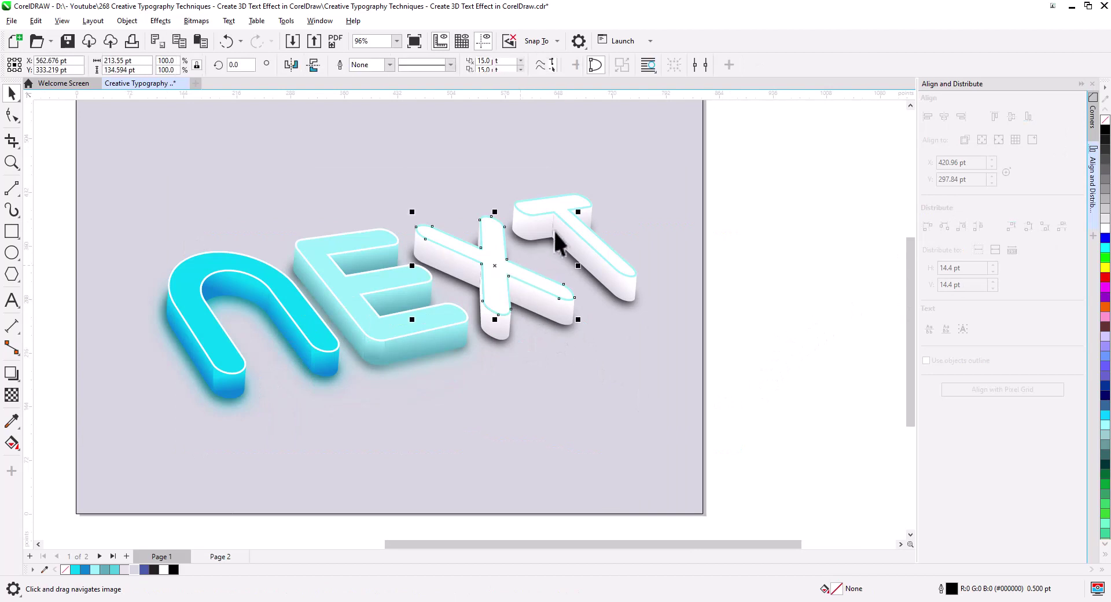
pyautogui.keyDown('shift'); pyautogui.click(553, 205); pyautogui.keyUp('shift')
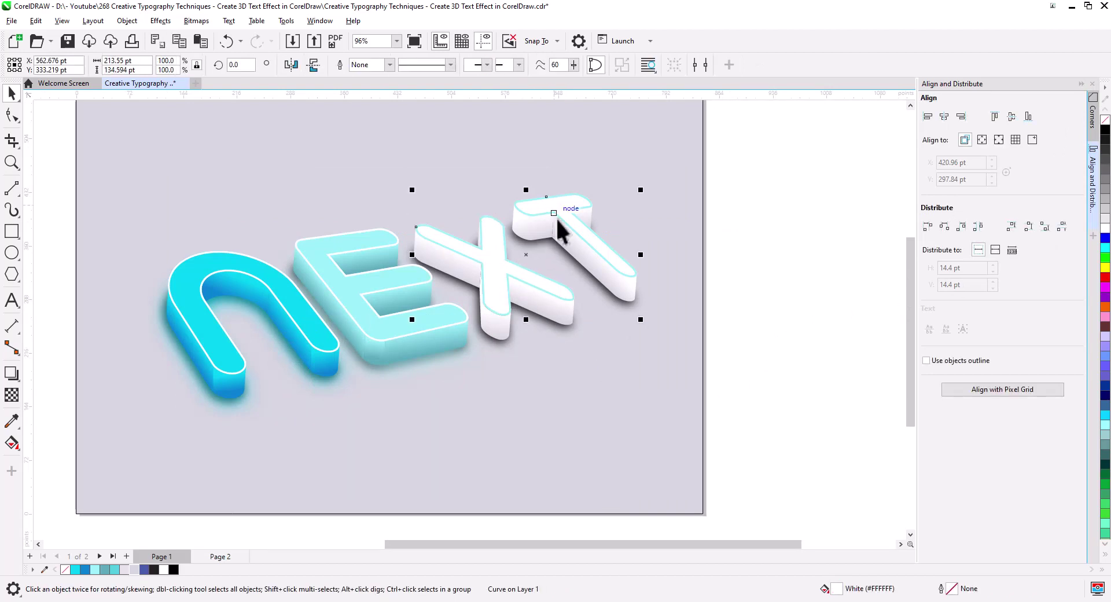
pyautogui.click(201, 41)
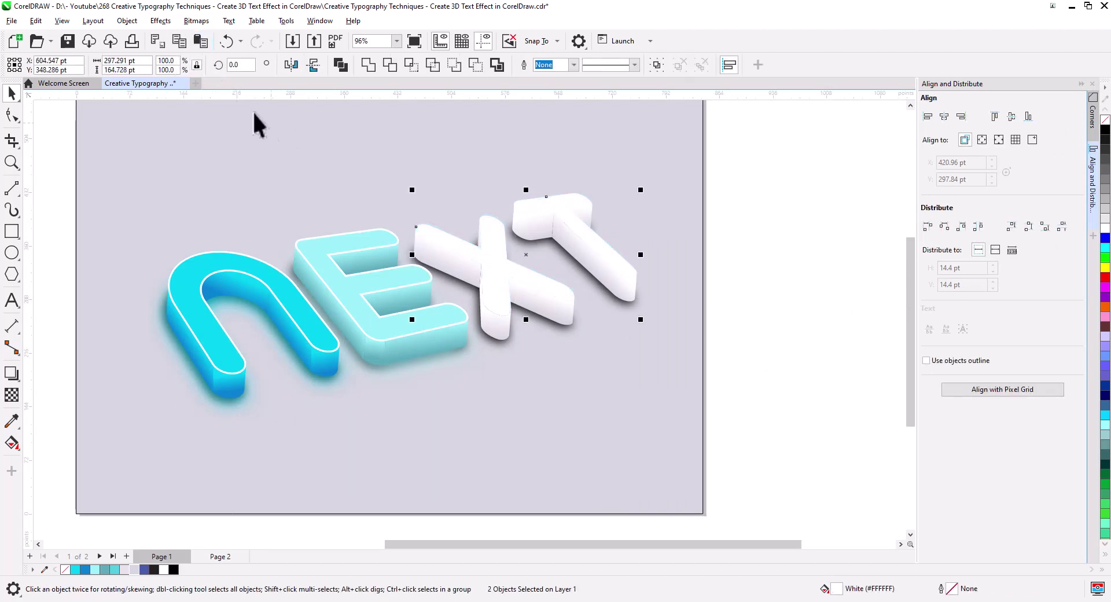
# Step: Give the X and T copies a 62.1 px Gaussian Blur and send them behind the letters
pyautogui.click(159, 22)
pyautogui.moveTo(185, 114)
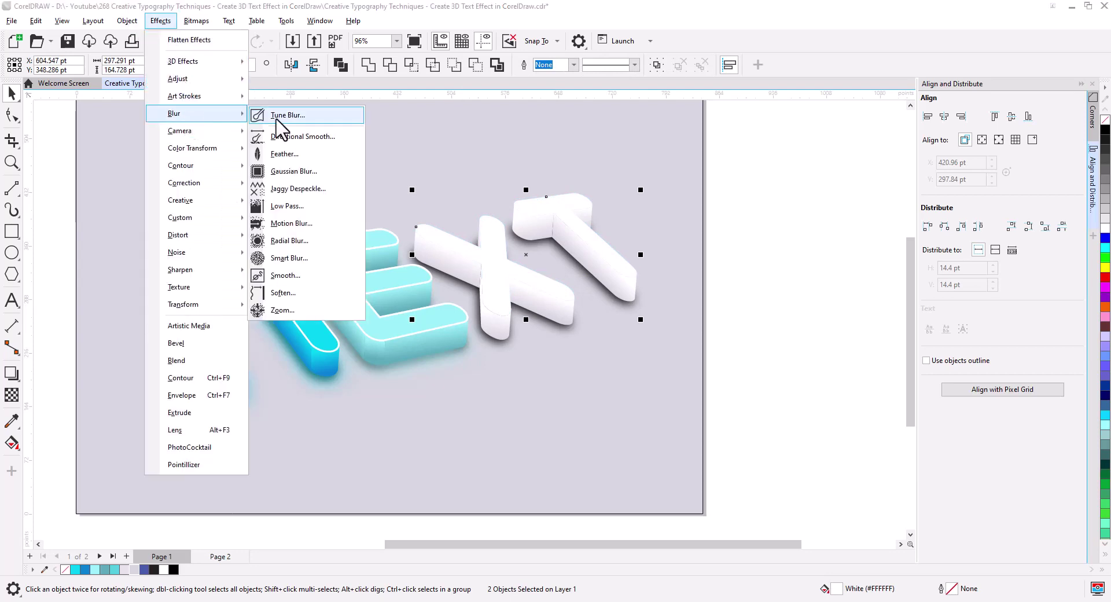
pyautogui.click(306, 172)
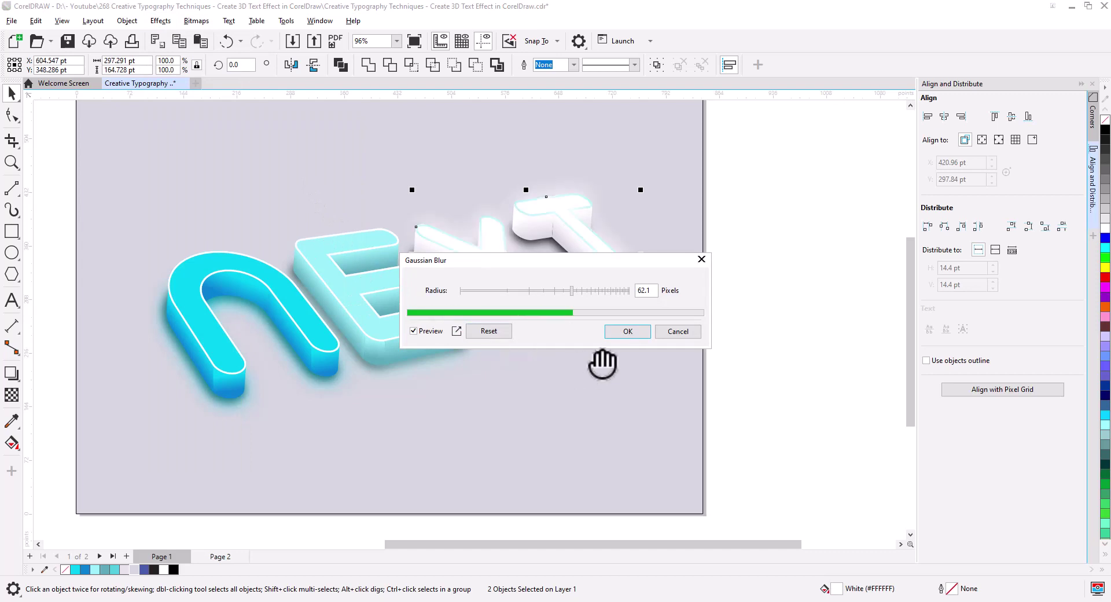
pyautogui.click(627, 332)
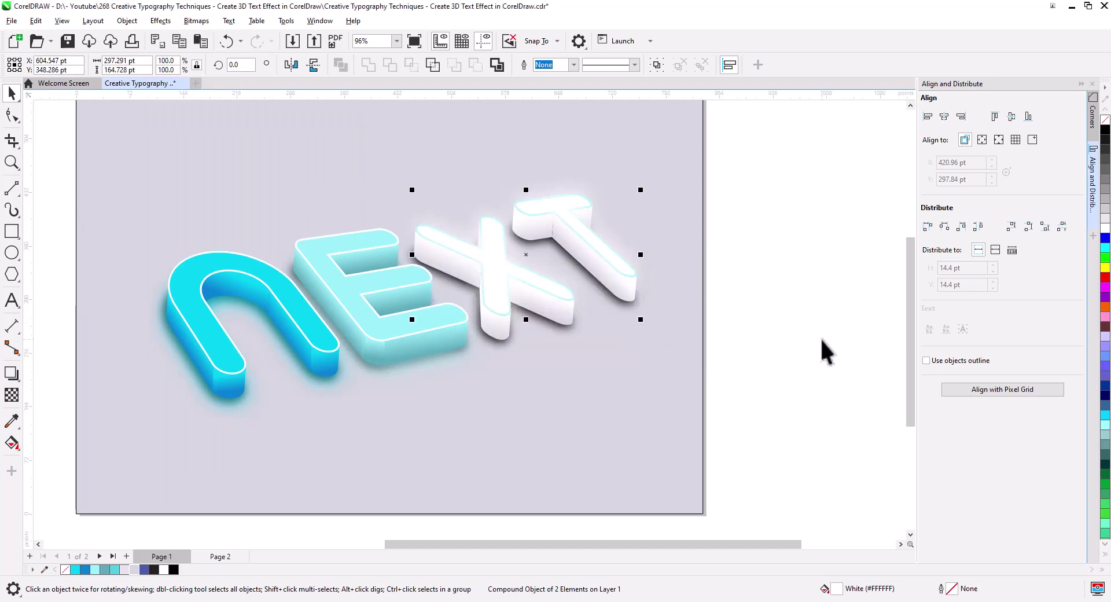
pyautogui.hotkey('shift', 'pagedown')
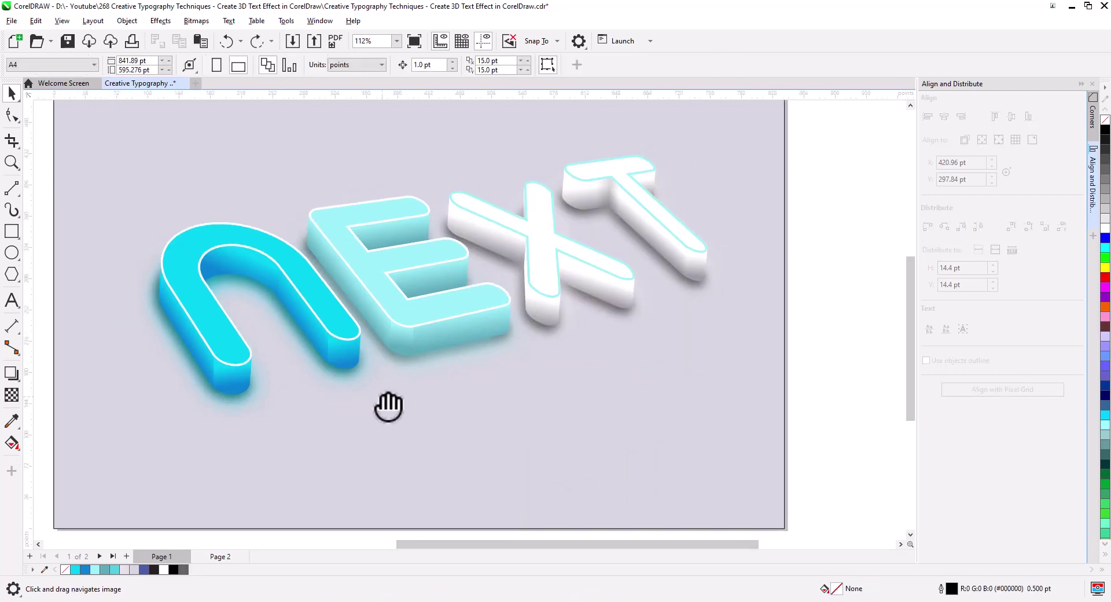
# Step: Start a Bézier shadow path at lower left, tracing along the tops of the n and E
pyautogui.click(10, 192)
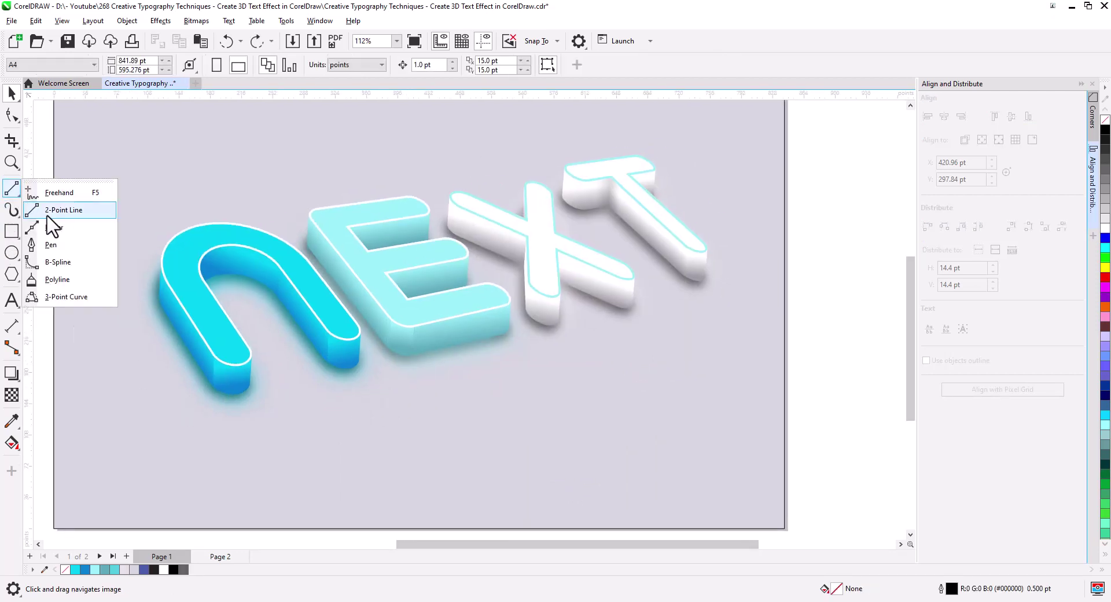
pyautogui.click(55, 228)
pyautogui.click(45, 392)
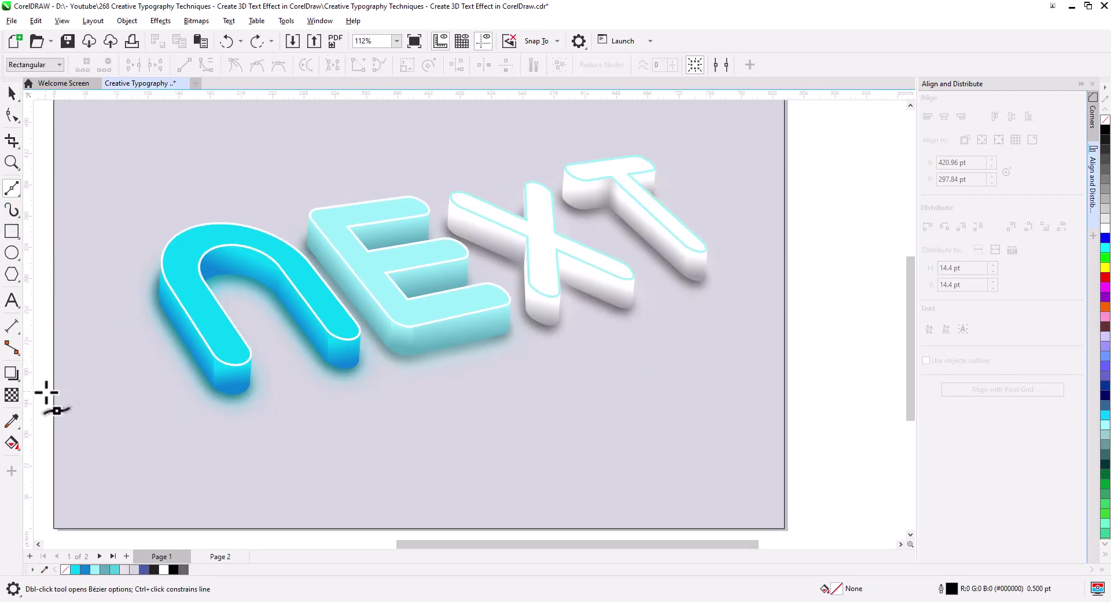
pyautogui.click(158, 300)
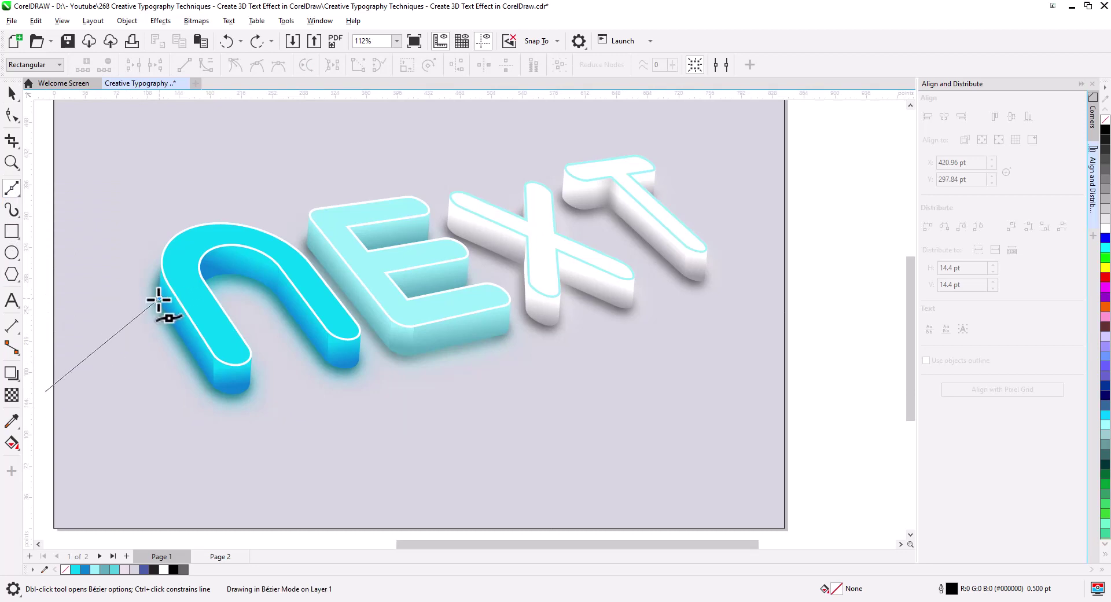
pyautogui.click(202, 240)
pyautogui.click(234, 234)
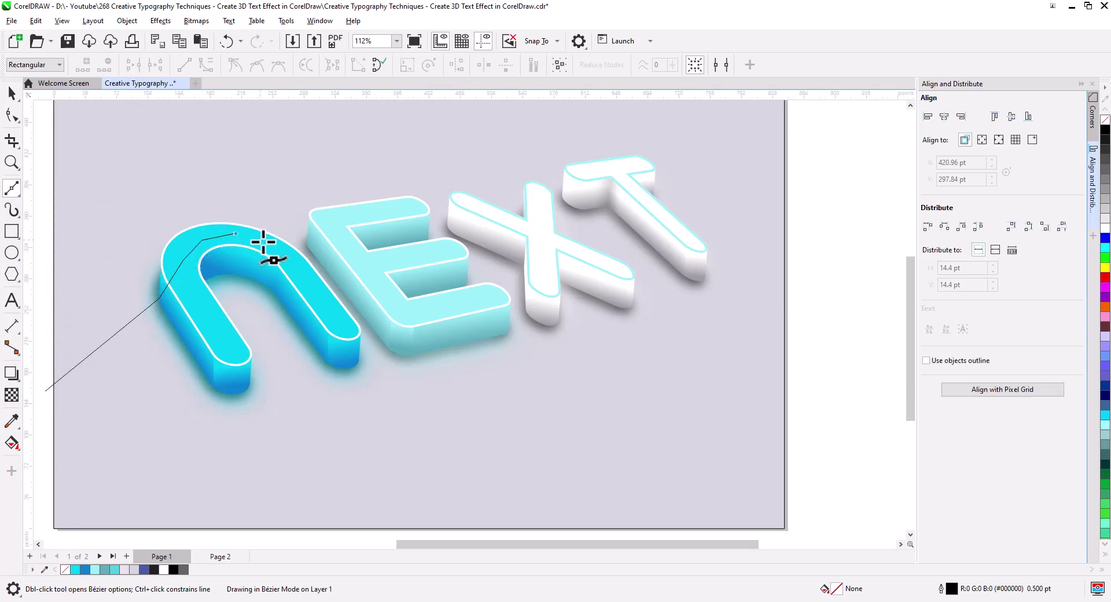
pyautogui.click(269, 244)
pyautogui.click(296, 265)
pyautogui.click(306, 243)
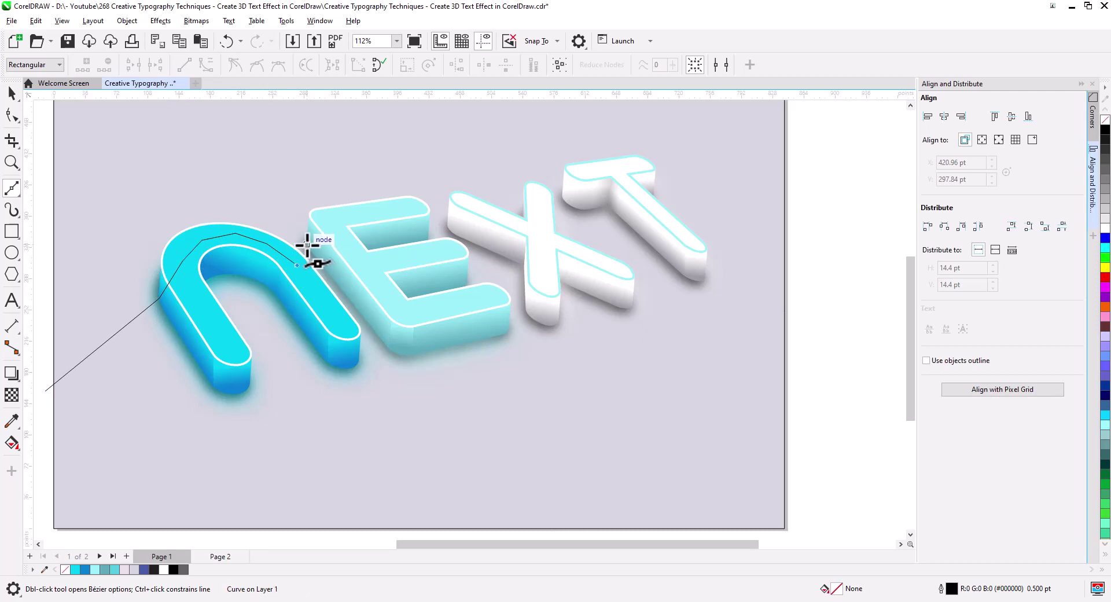
pyautogui.click(333, 237)
pyautogui.click(363, 260)
pyautogui.click(445, 249)
pyautogui.click(450, 229)
pyautogui.click(554, 238)
# Step: Continue the shadow outline around the X and T, down the right side, and close it
pyautogui.click(562, 199)
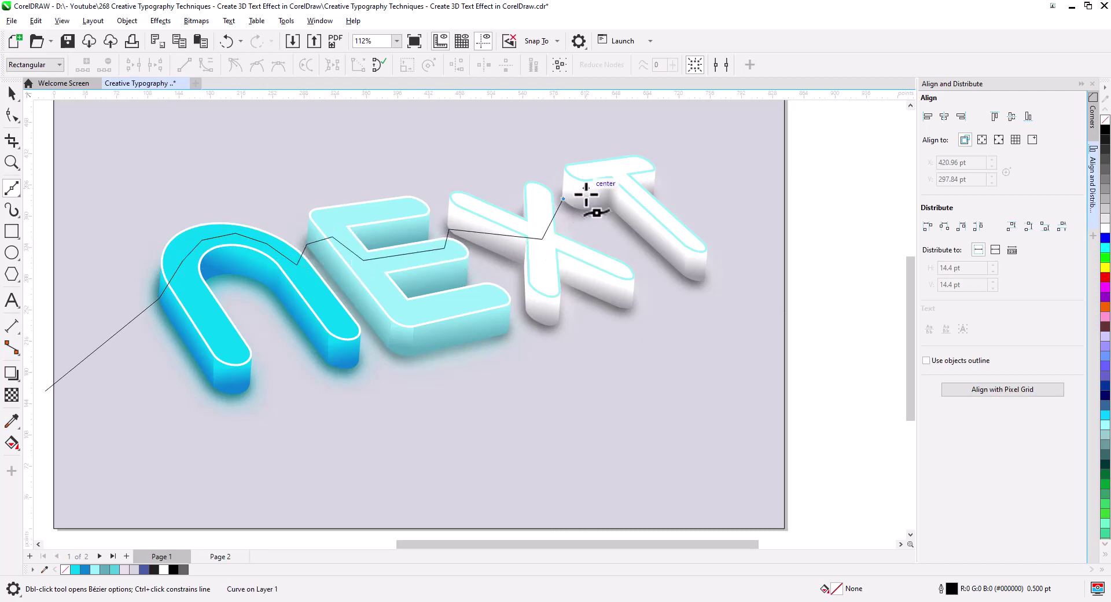
pyautogui.click(596, 191)
pyautogui.click(665, 232)
pyautogui.click(699, 282)
pyautogui.click(637, 424)
pyautogui.click(596, 434)
pyautogui.moveTo(554, 397); pyautogui.dragTo(608, 298)
pyautogui.click(492, 459)
pyautogui.click(69, 499)
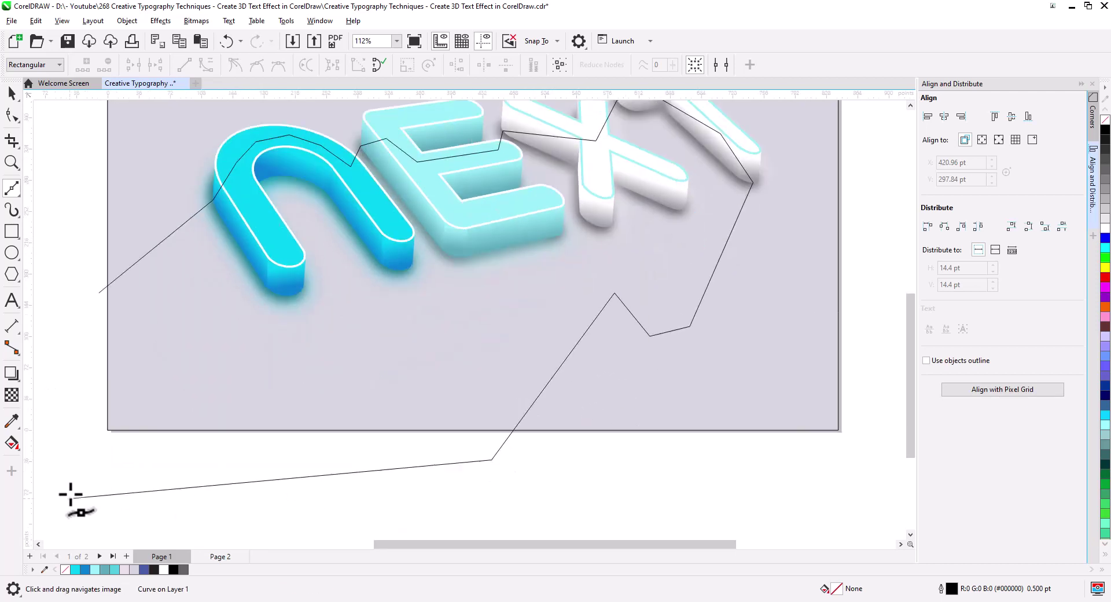
pyautogui.click(99, 293)
# Step: Bend the shadow's lower right notch into a curve with the Shape tool
pyautogui.click(12, 115)
pyautogui.moveTo(670, 332); pyautogui.dragTo(670, 344)
pyautogui.click(680, 351)
pyautogui.press('space')
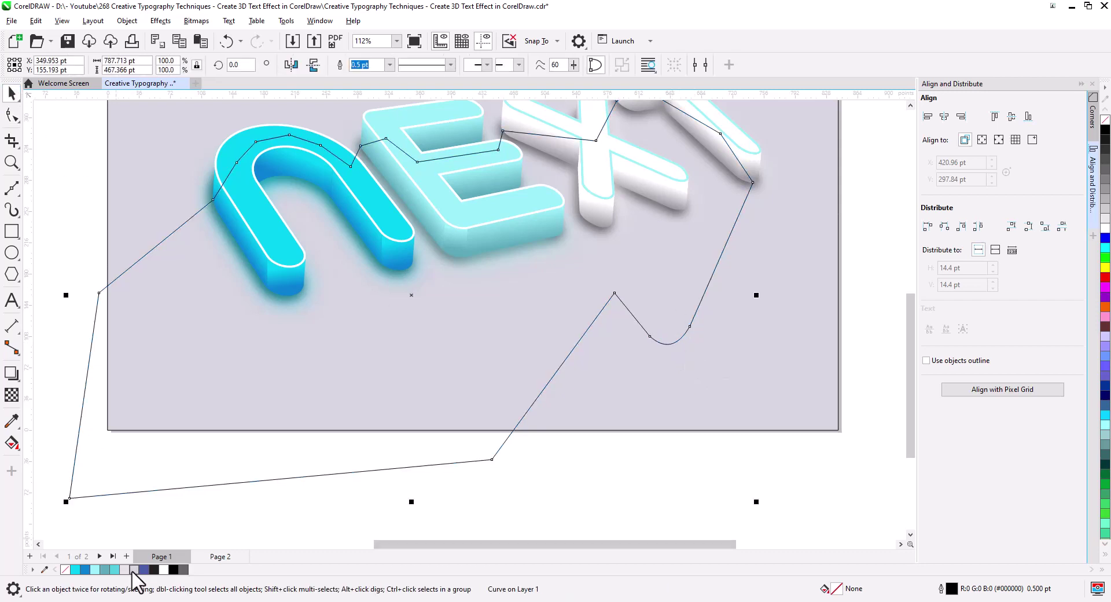
# Step: Fill the shadow shape lavender and lighten the page background to a pinkish tint
pyautogui.click(132, 569)
pyautogui.click(124, 569)
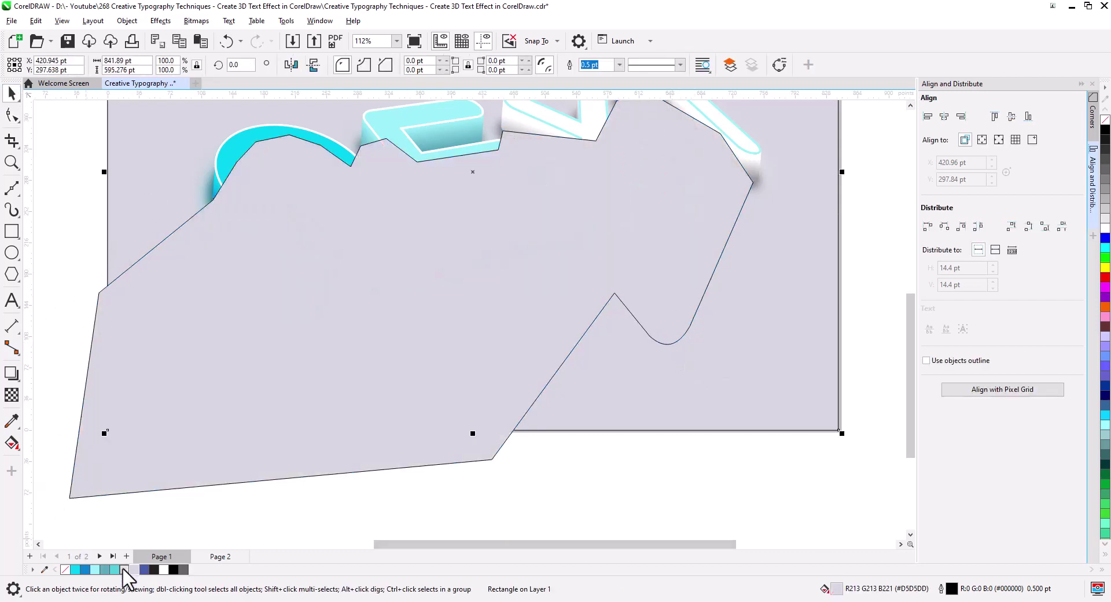
pyautogui.click(51, 318)
pyautogui.click(225, 315)
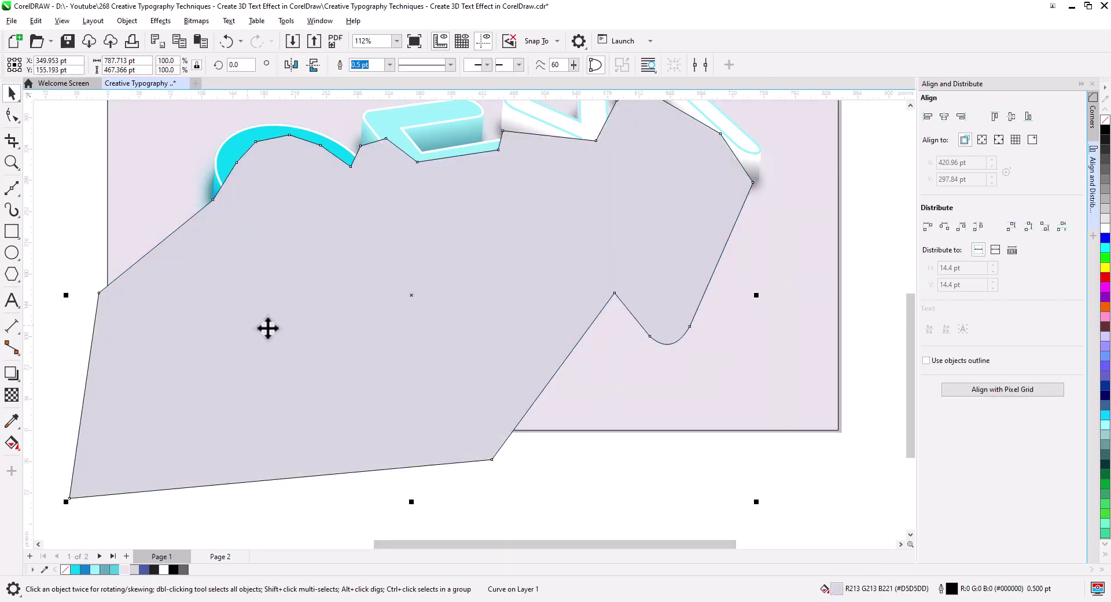
# Step: Remove the shadow's outline and place it behind the letters, one level above the background
pyautogui.rightClick(1101, 123)
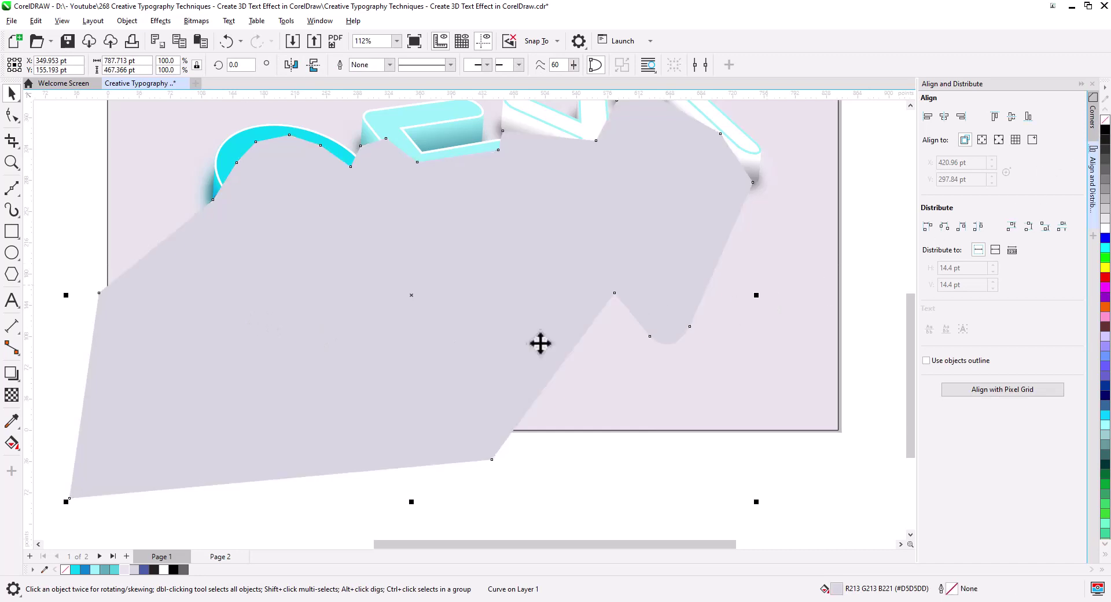
pyautogui.rightClick(419, 351)
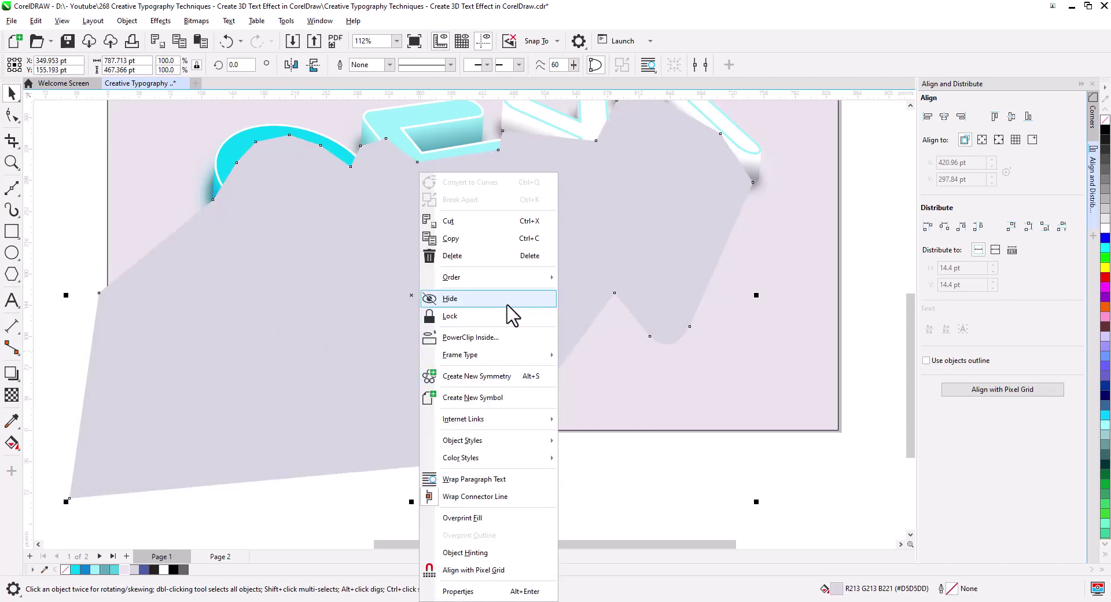
pyautogui.moveTo(507, 281)
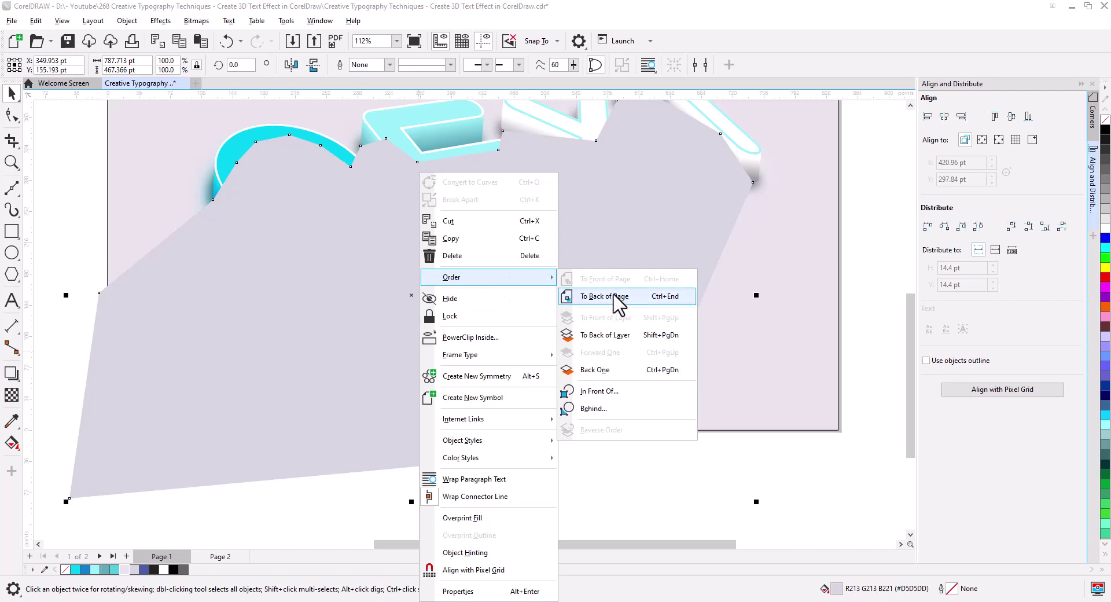
pyautogui.click(614, 337)
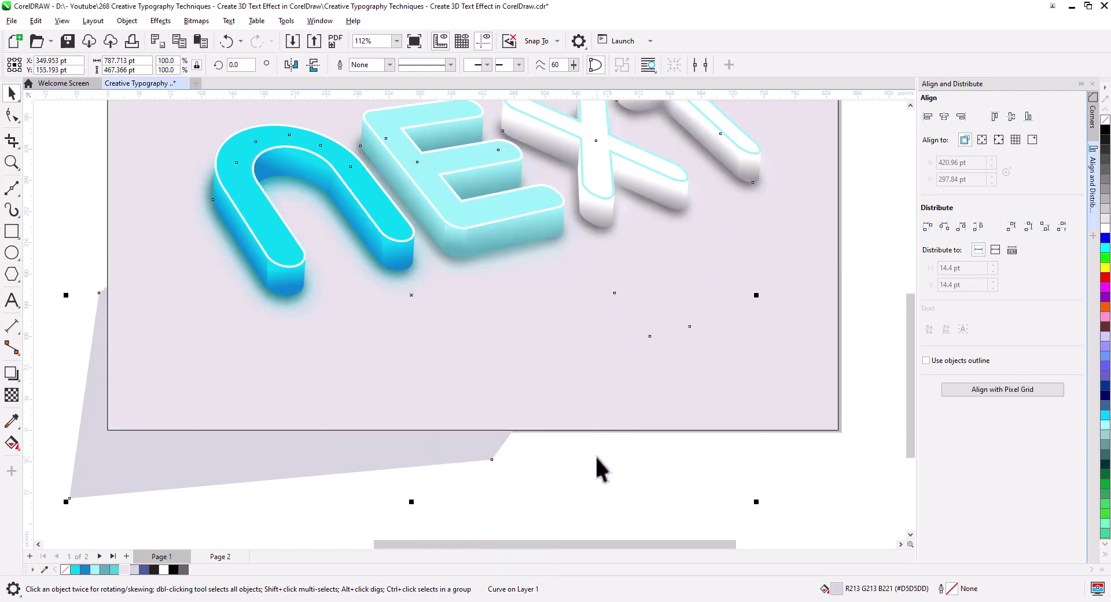
pyautogui.hotkey('ctrl', 'pageup')
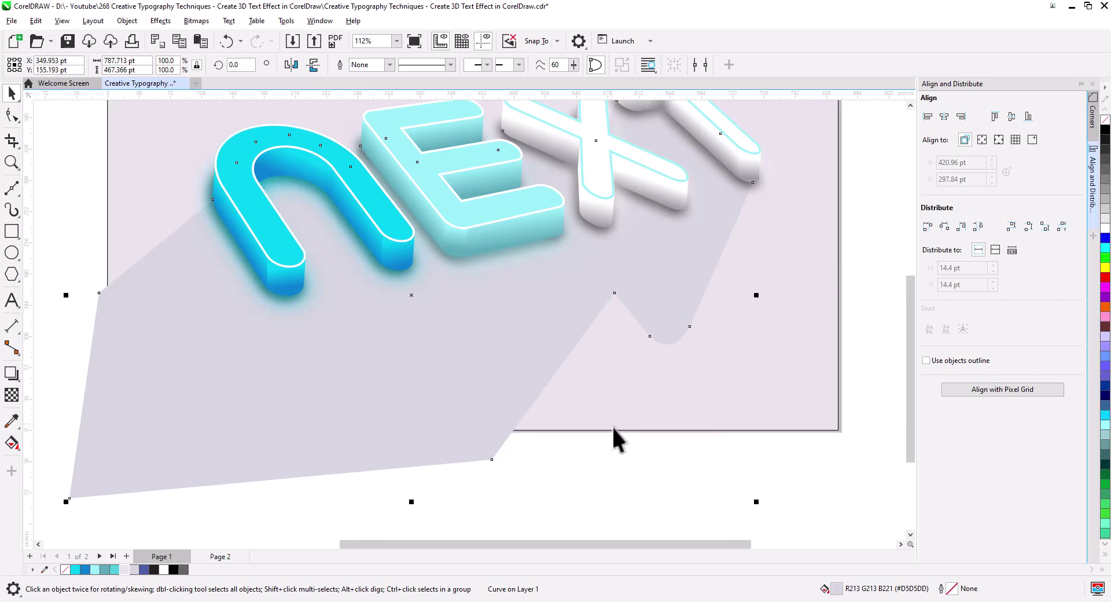
pyautogui.scroll(-2, 612, 438)
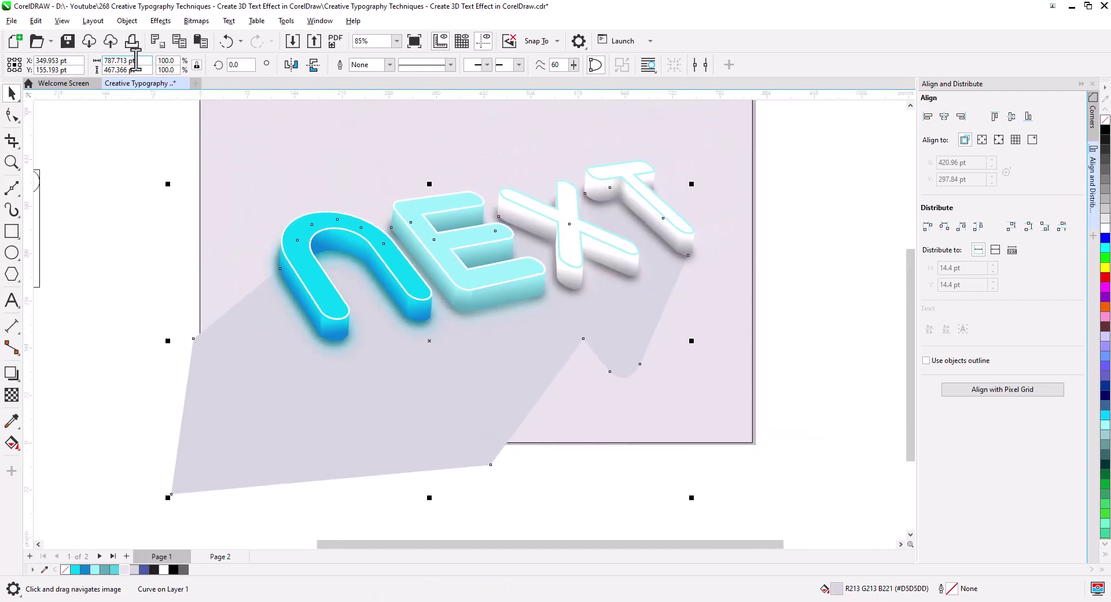
# Step: Apply a 267-distance, 232° Motion Blur to the shadow, then PowerClip it inside the background
pyautogui.click(160, 21)
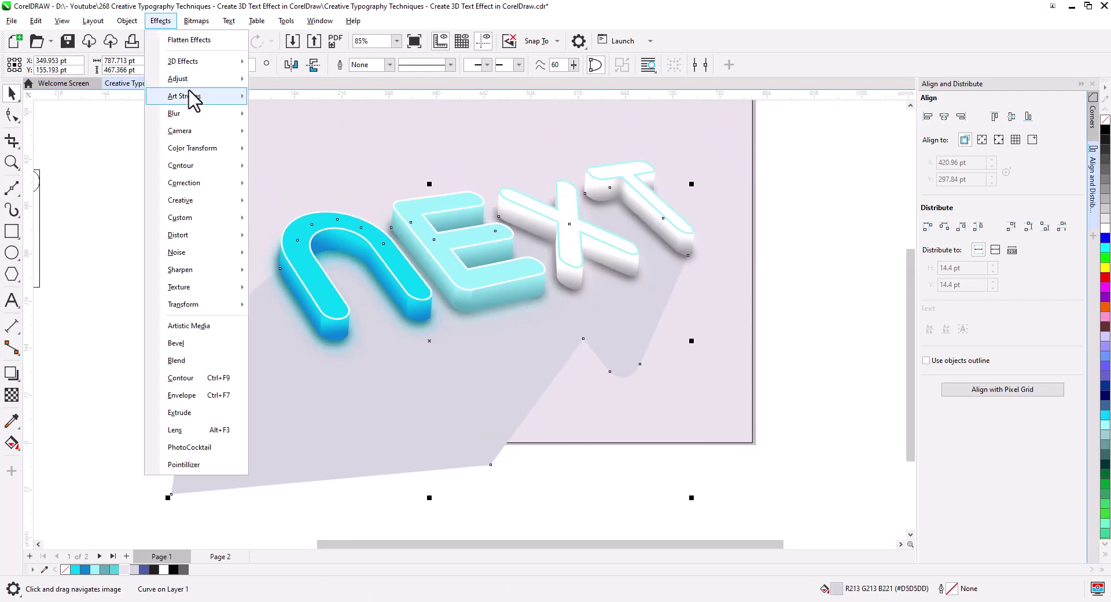
pyautogui.moveTo(200, 119)
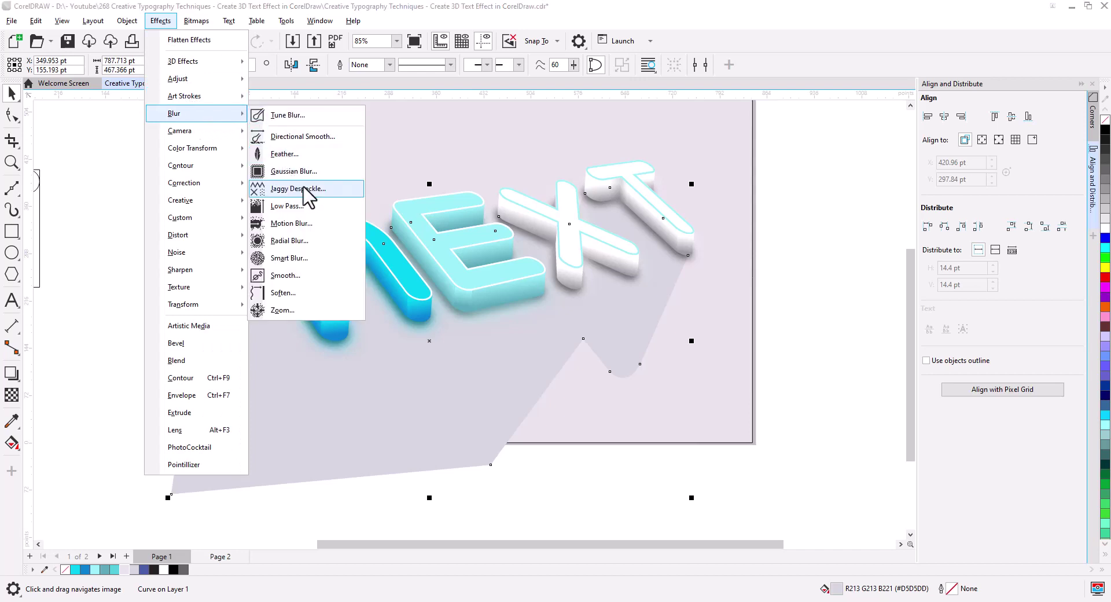
pyautogui.click(290, 223)
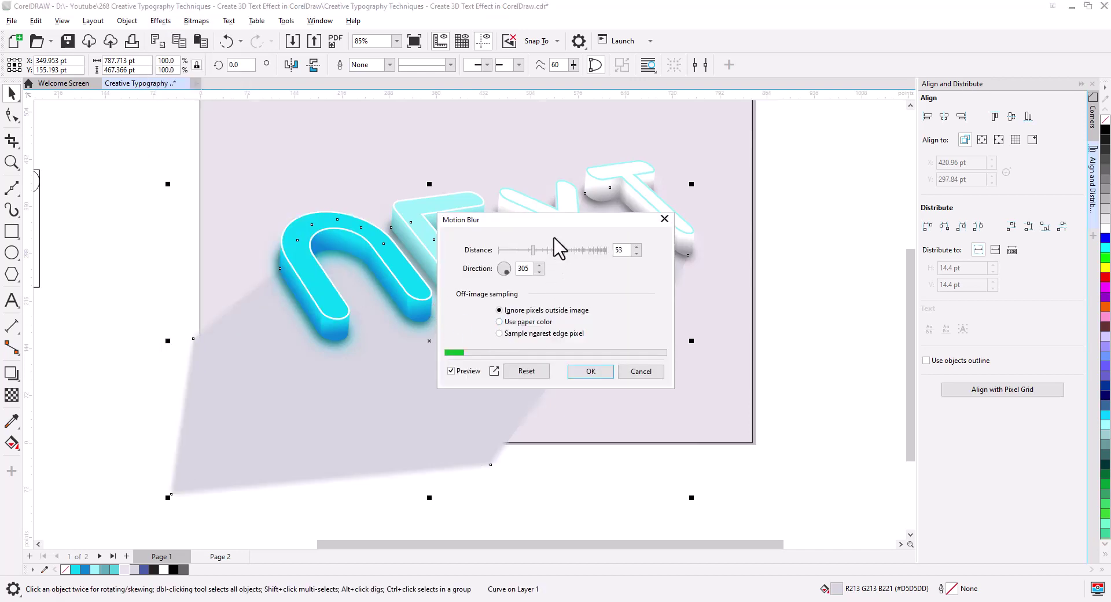
pyautogui.moveTo(551, 229); pyautogui.dragTo(844, 205)
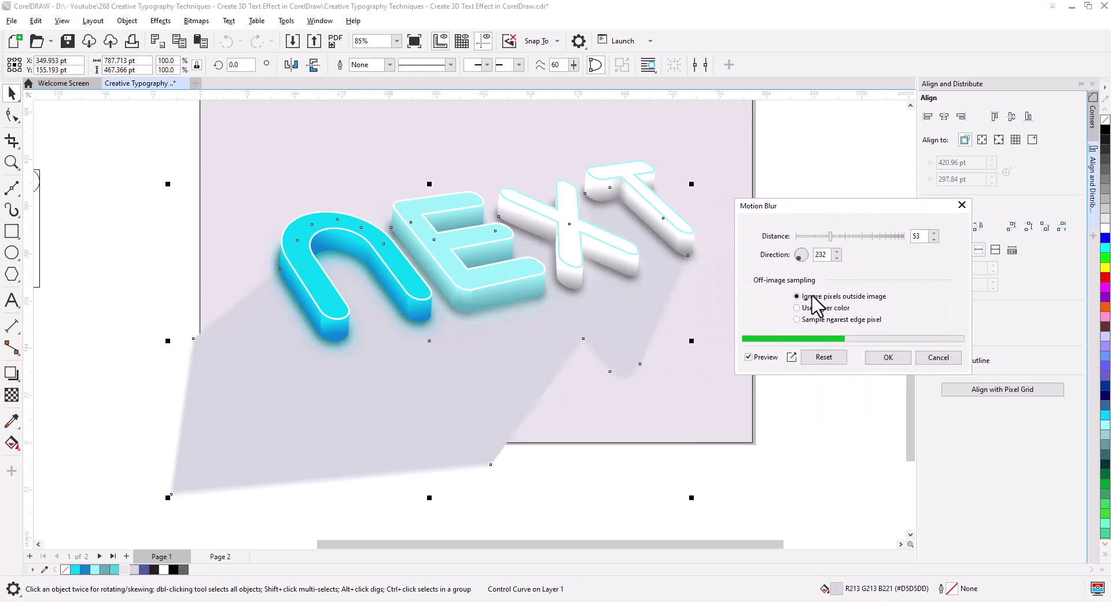
pyautogui.moveTo(843, 236); pyautogui.dragTo(869, 236)
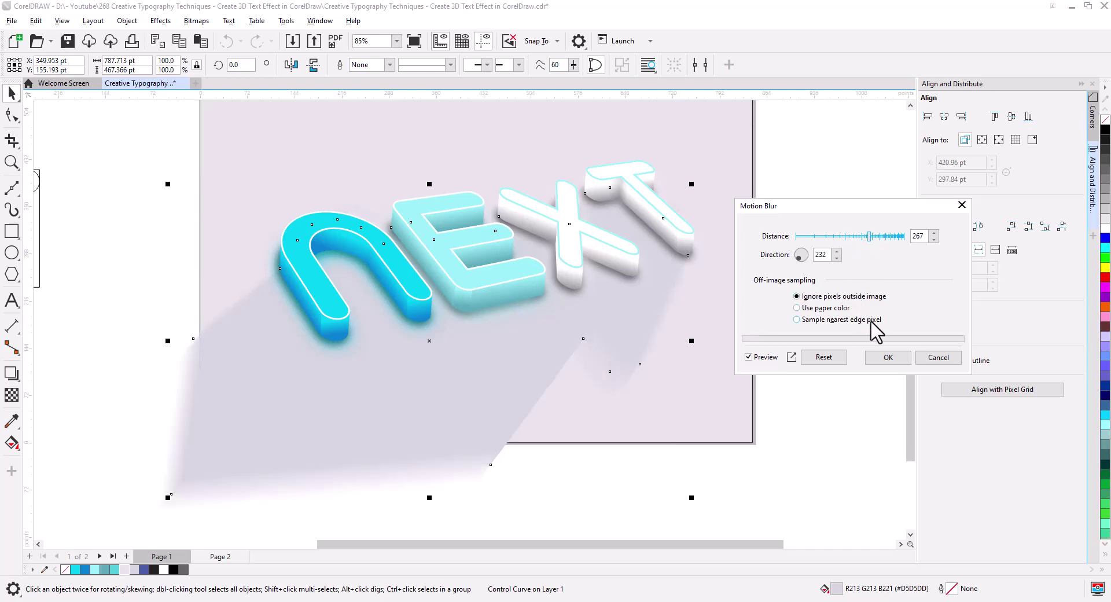
pyautogui.click(891, 359)
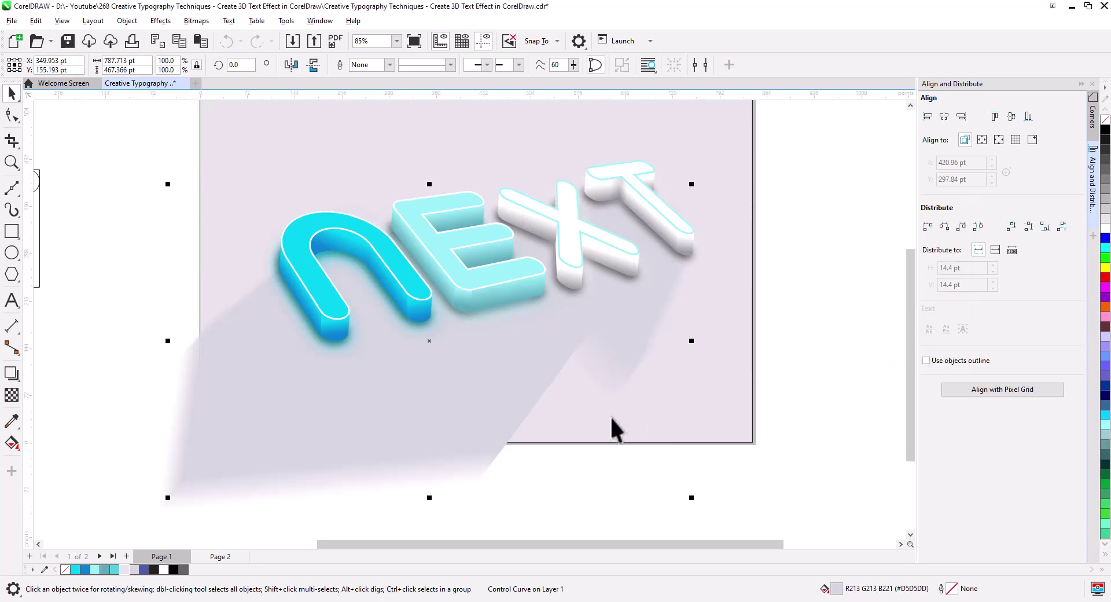
pyautogui.rightClick(296, 449)
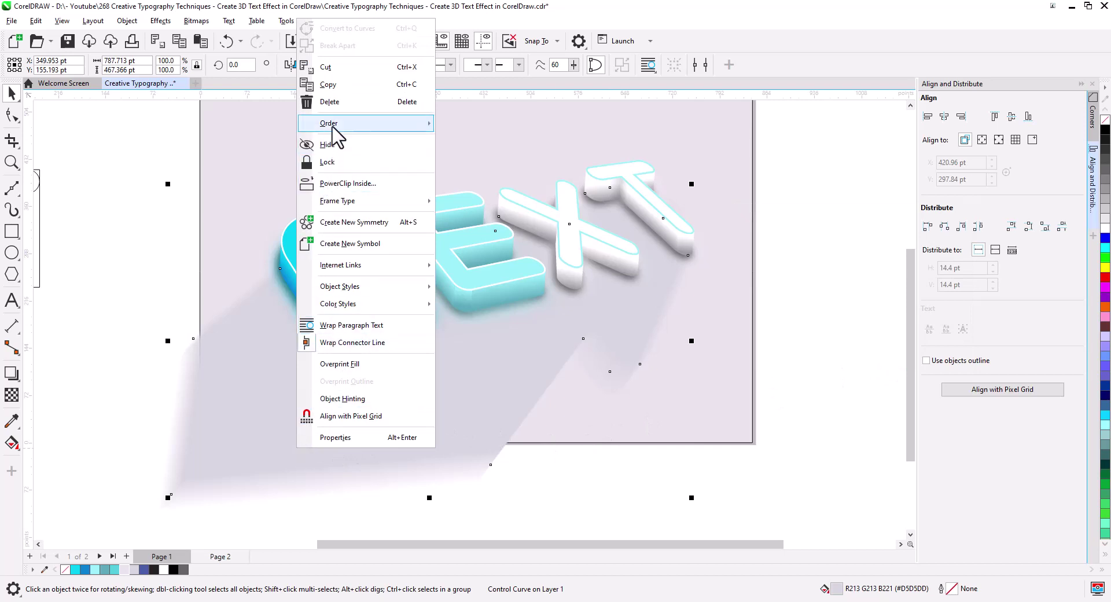
pyautogui.click(335, 184)
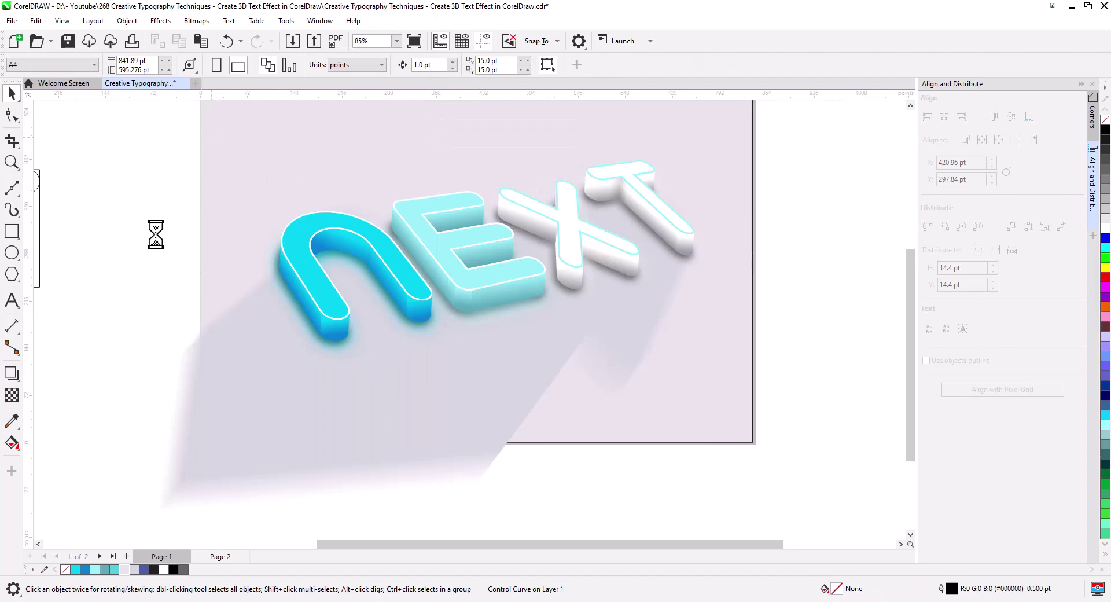